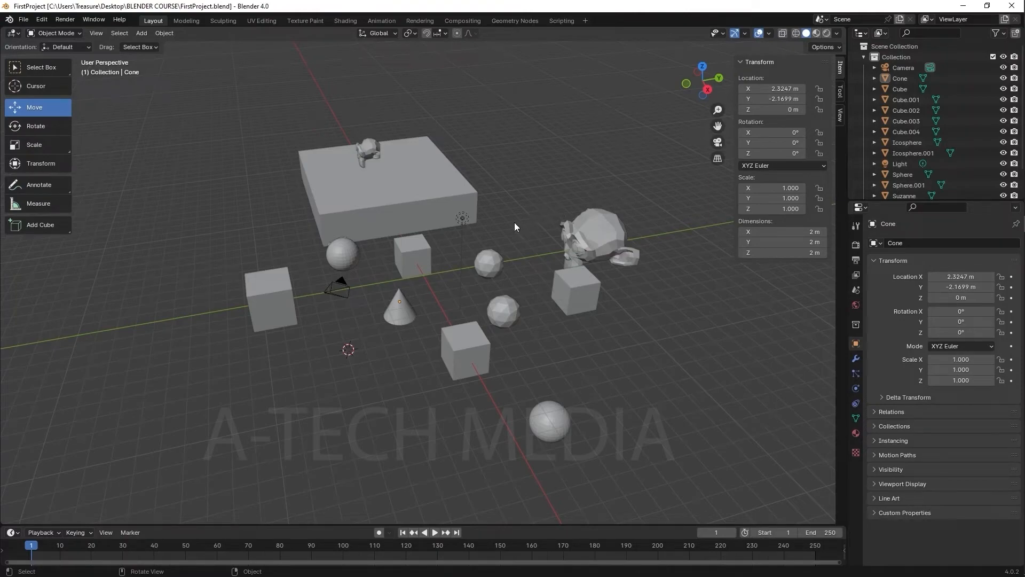
# Step: Examine the existing scene of cubes, spheres, cone and monkey heads from several angles and distances
pyautogui.moveTo(514, 222); pyautogui.dragTo(480, 262, button='middle')
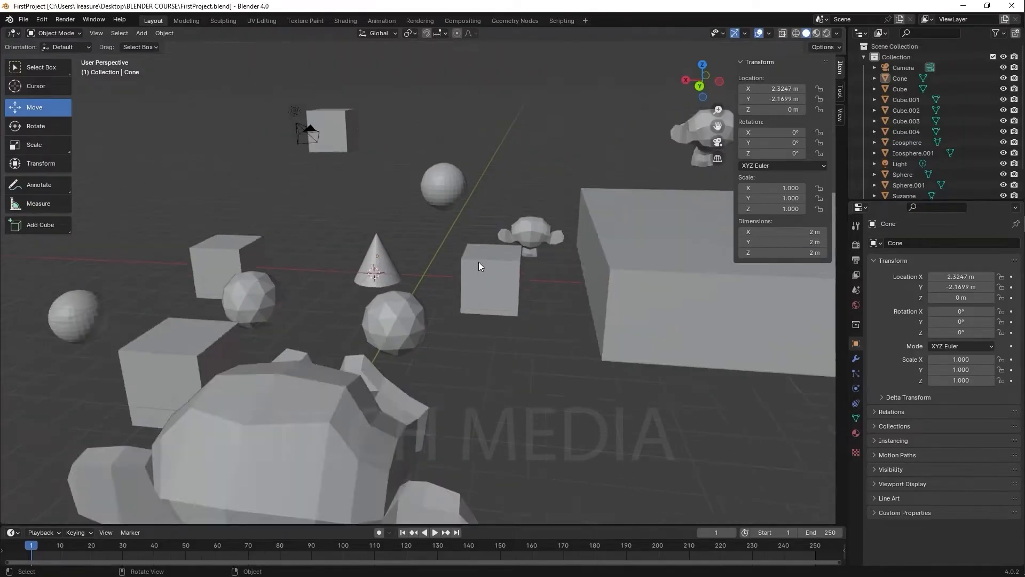
pyautogui.scroll(-5, 478, 262)
pyautogui.scroll(4, 478, 262)
pyautogui.scroll(-4, 478, 262)
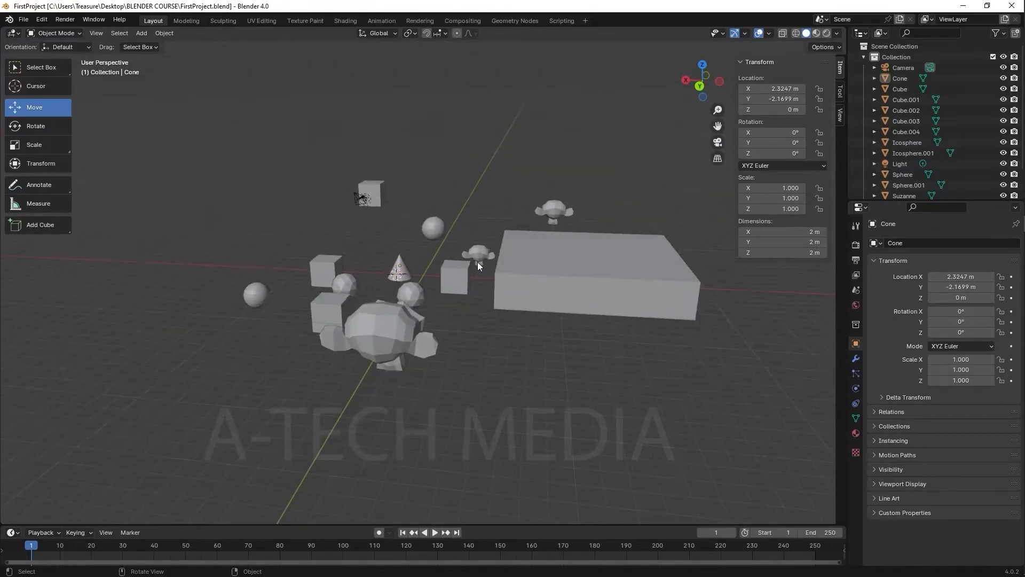
pyautogui.scroll(5, 477, 262)
pyautogui.scroll(-1, 373, 283)
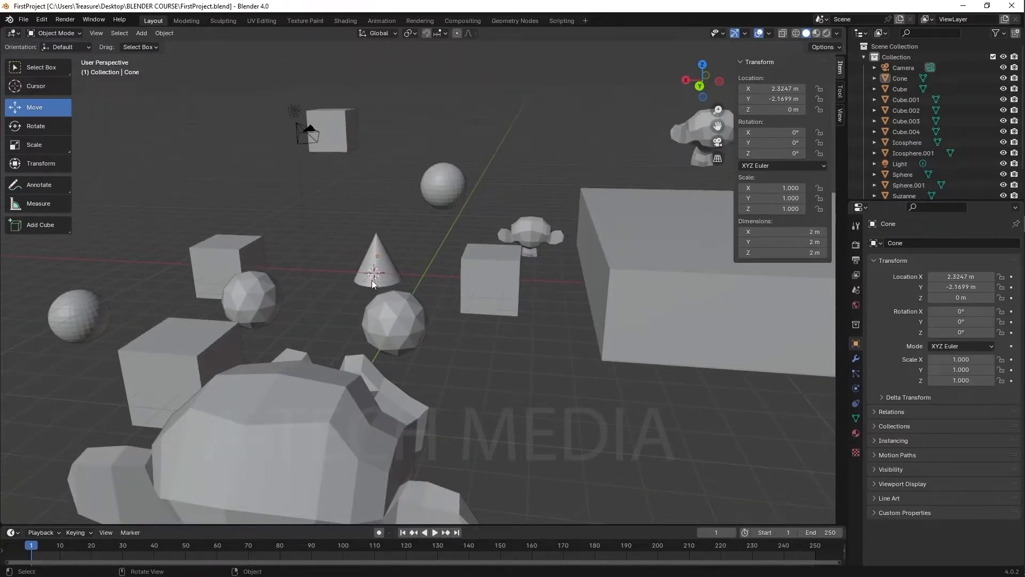
pyautogui.keyDown('shift'); pyautogui.moveTo(530, 333); pyautogui.dragTo(508, 291, button='middle'); pyautogui.keyUp('shift')
pyautogui.moveTo(345, 290); pyautogui.dragTo(404, 306, button='middle')
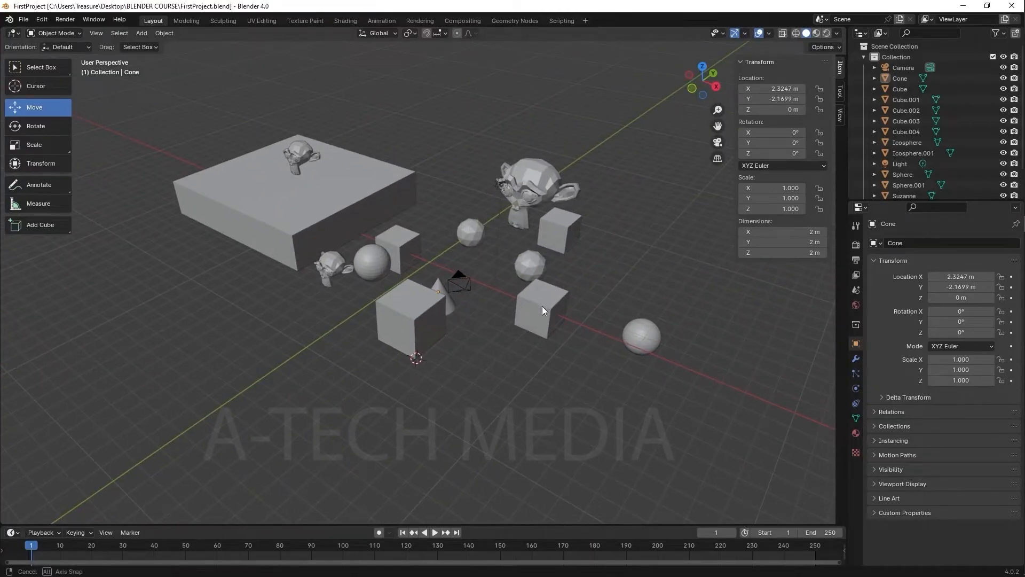
pyautogui.moveTo(542, 306); pyautogui.dragTo(598, 306, button='middle')
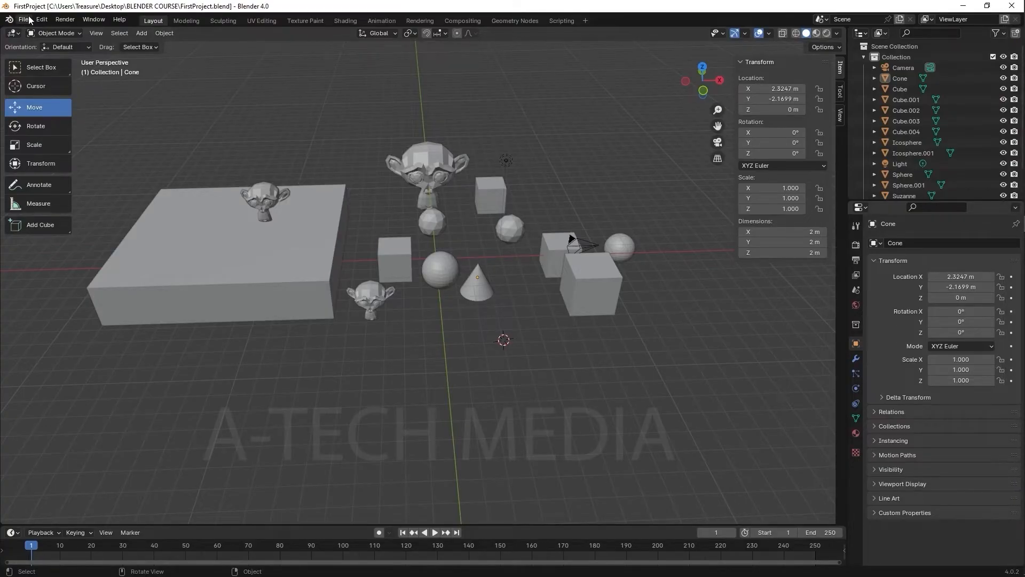
# Step: Create a new file from the General template
pyautogui.click(24, 19)
pyautogui.moveTo(42, 21)
pyautogui.click(24, 20)
pyautogui.moveTo(64, 31)
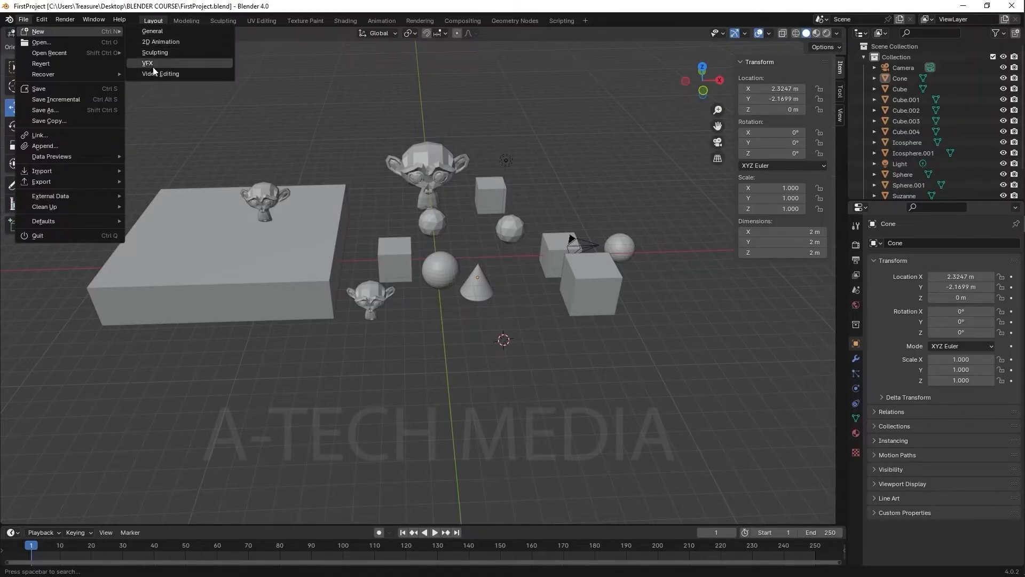
pyautogui.click(145, 30)
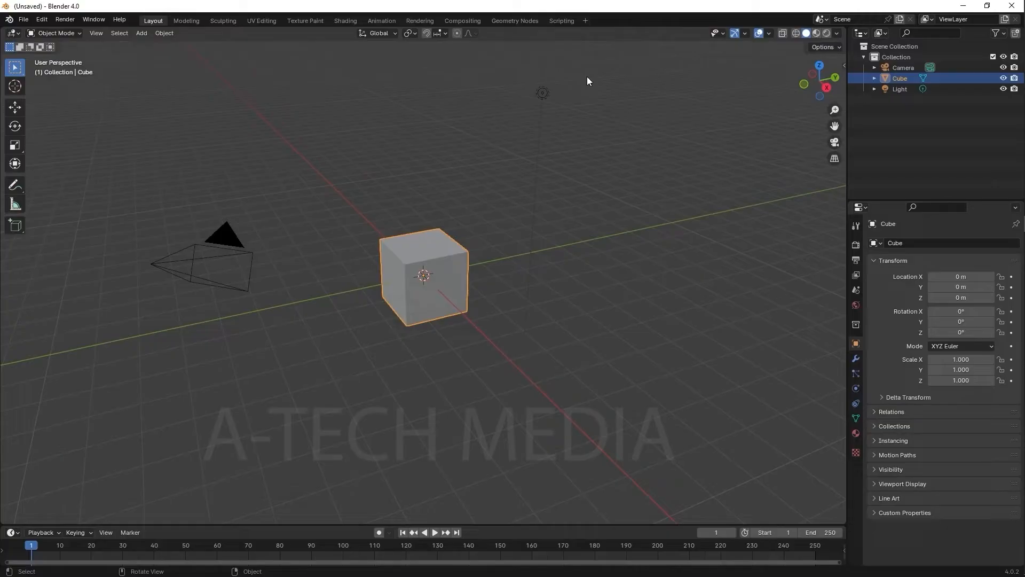
# Step: Select all the default objects (camera, cube and light) and delete them from the scene
pyautogui.press('a')
pyautogui.press('a')
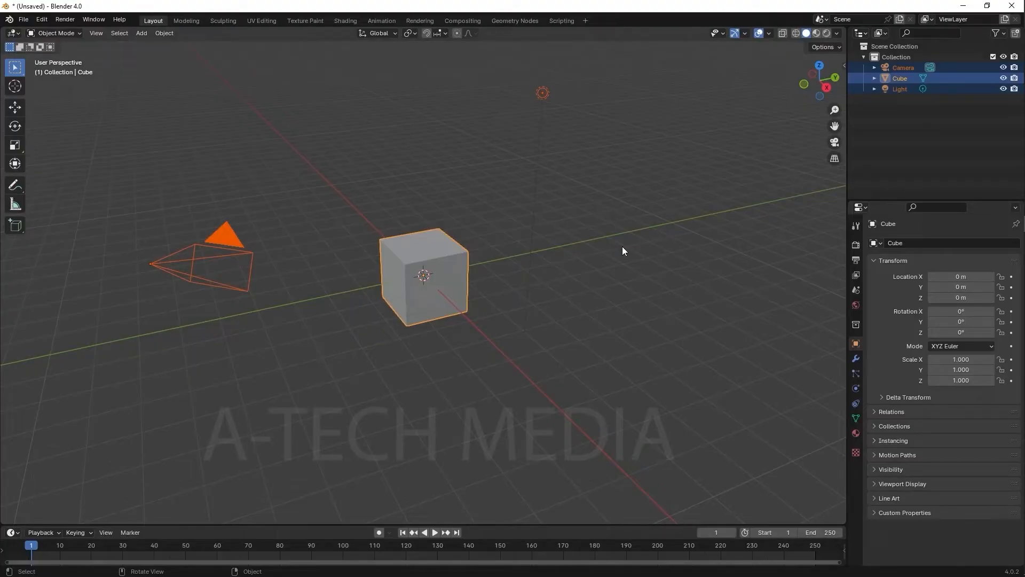
pyautogui.press('x')
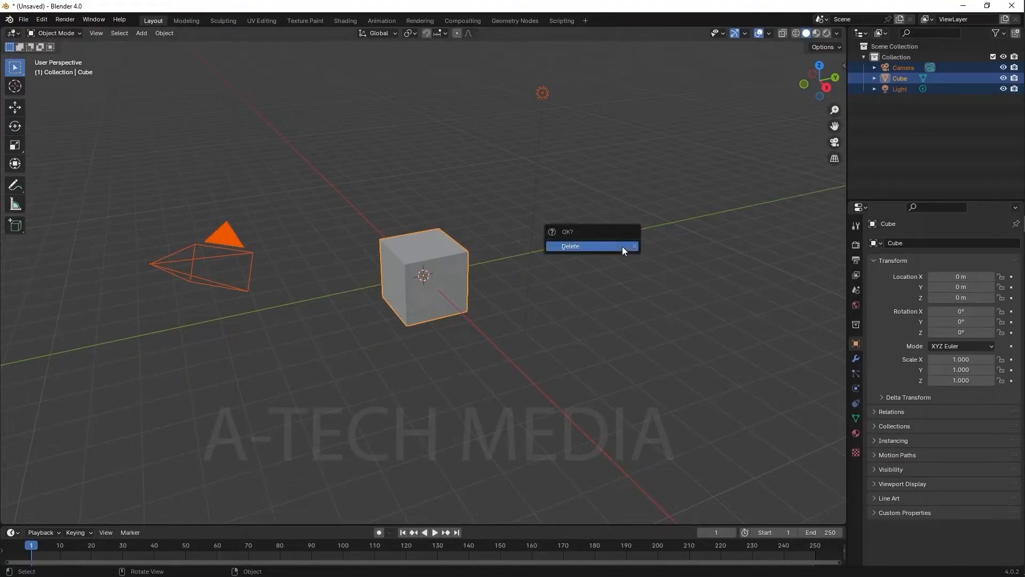
pyautogui.click(622, 246)
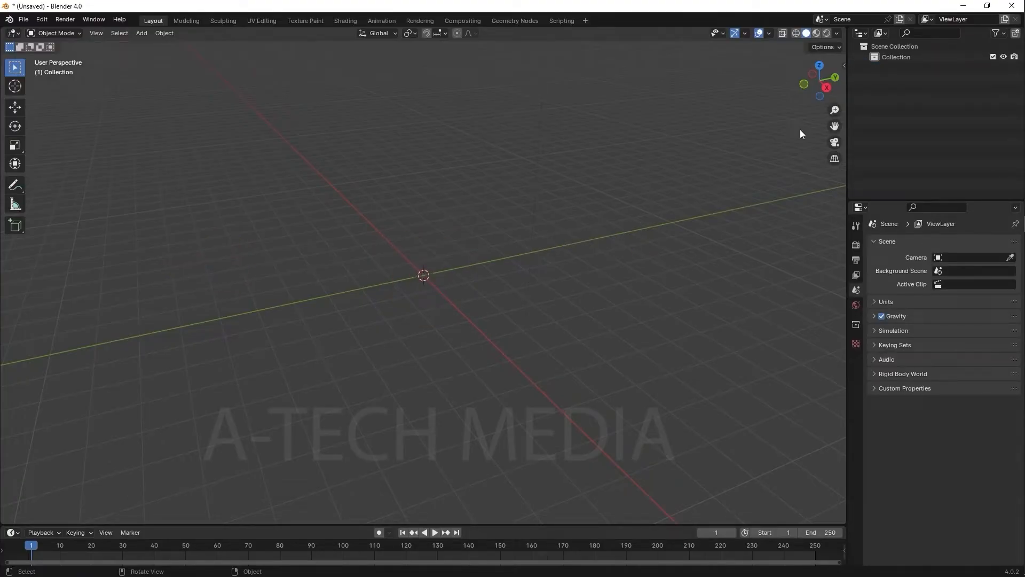
# Step: Add a plane mesh at the world origin
pyautogui.moveTo(1023, 59)
pyautogui.click(141, 33)
pyautogui.moveTo(147, 44)
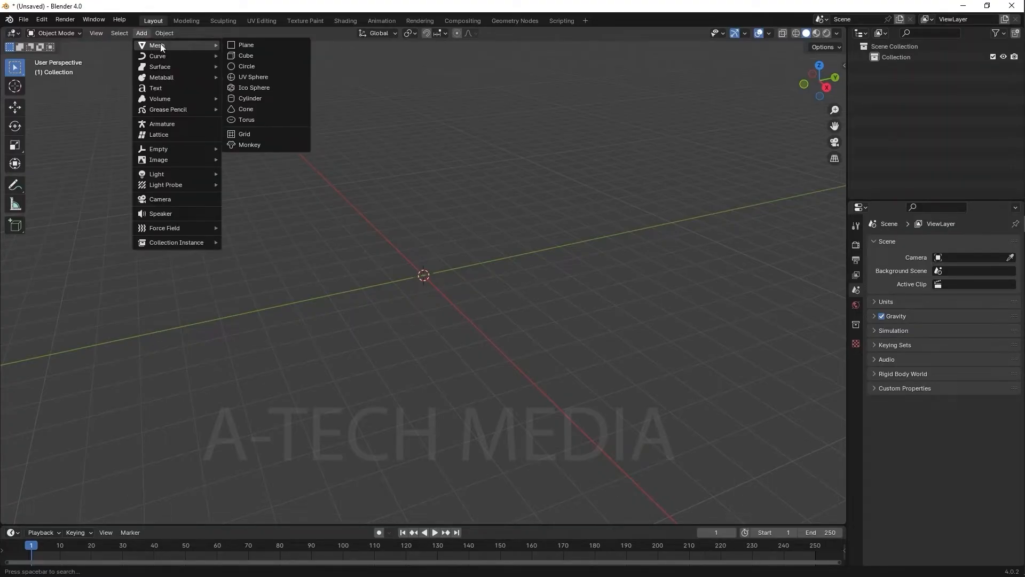
pyautogui.click(304, 46)
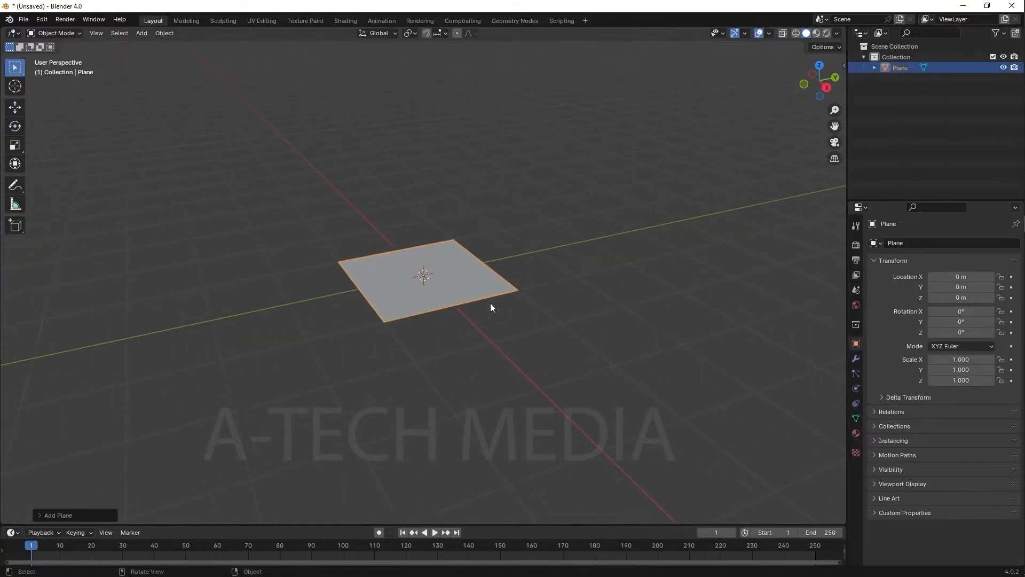
# Step: Scale the plane uniformly by a factor of 10
pyautogui.moveTo(481, 294); pyautogui.dragTo(483, 324, button='middle')
pyautogui.scroll(-5, 483, 315)
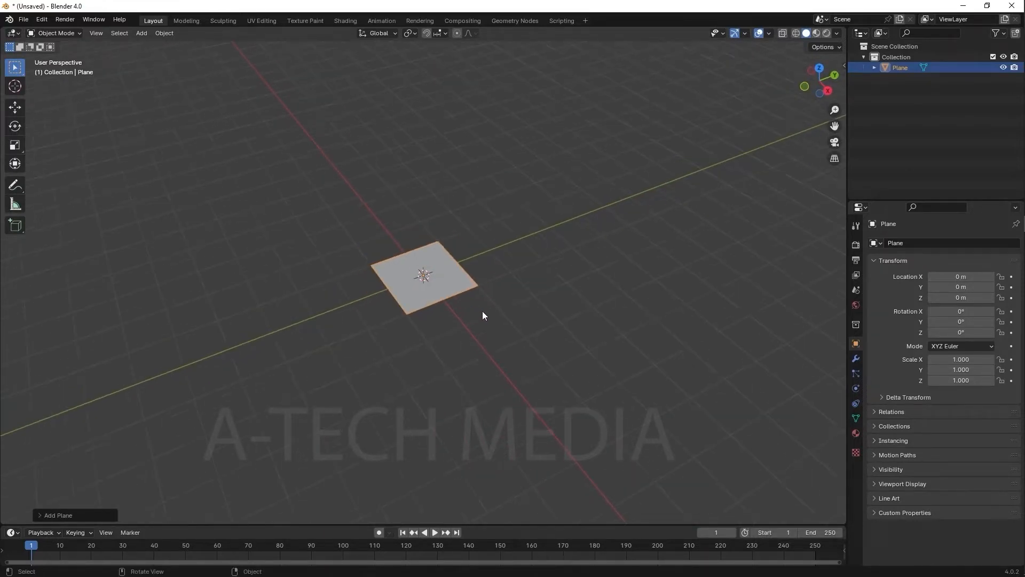
pyautogui.scroll(3, 482, 315)
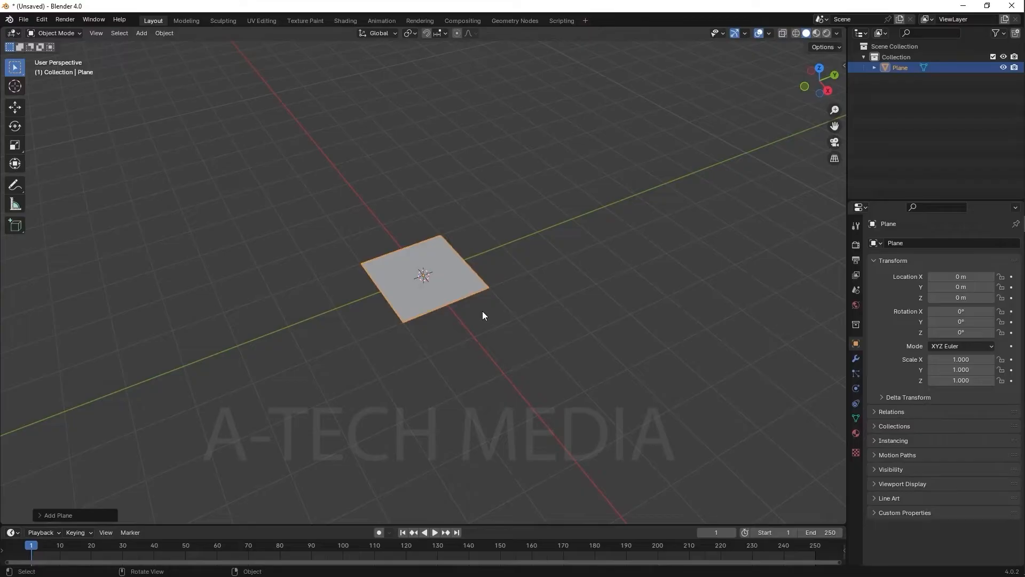
pyautogui.scroll(-1, 483, 315)
pyautogui.scroll(-1, 482, 315)
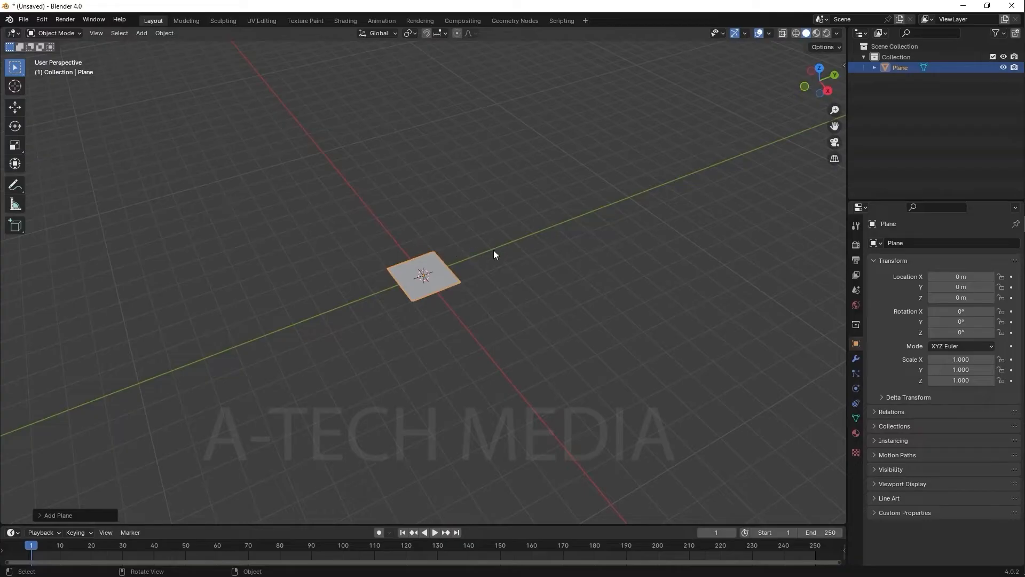
pyautogui.press('s')
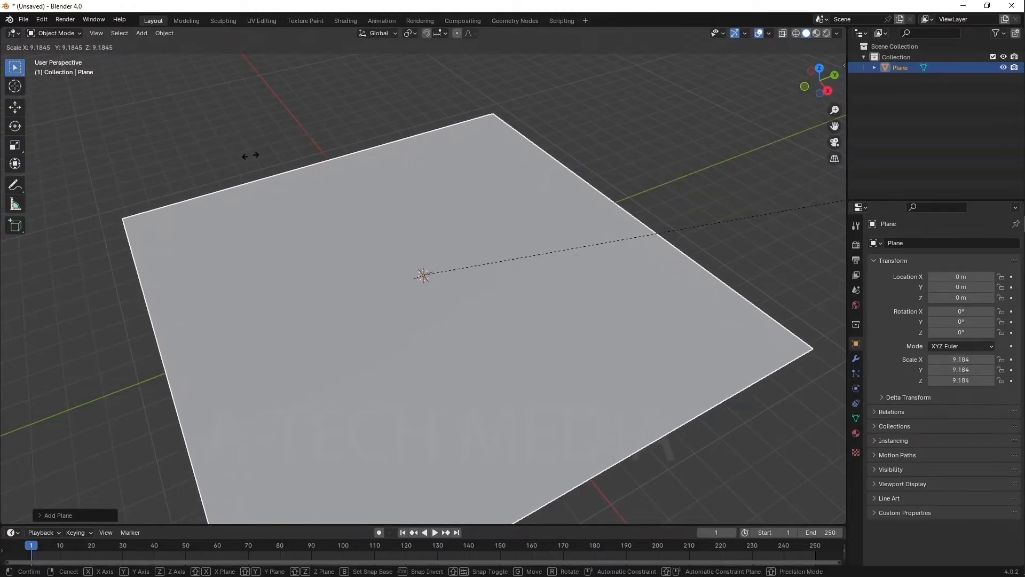
pyautogui.write('1')
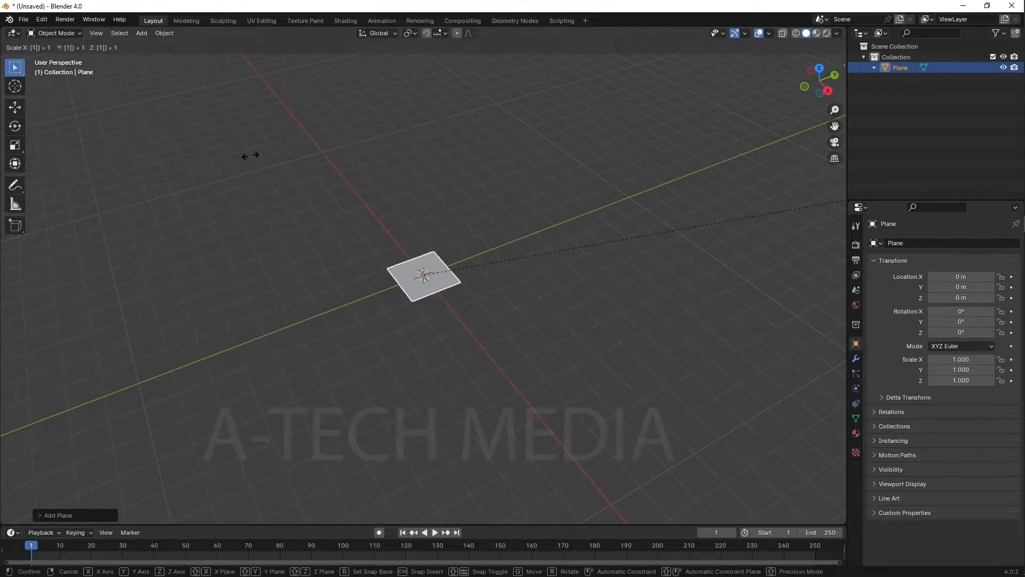
pyautogui.write('0')
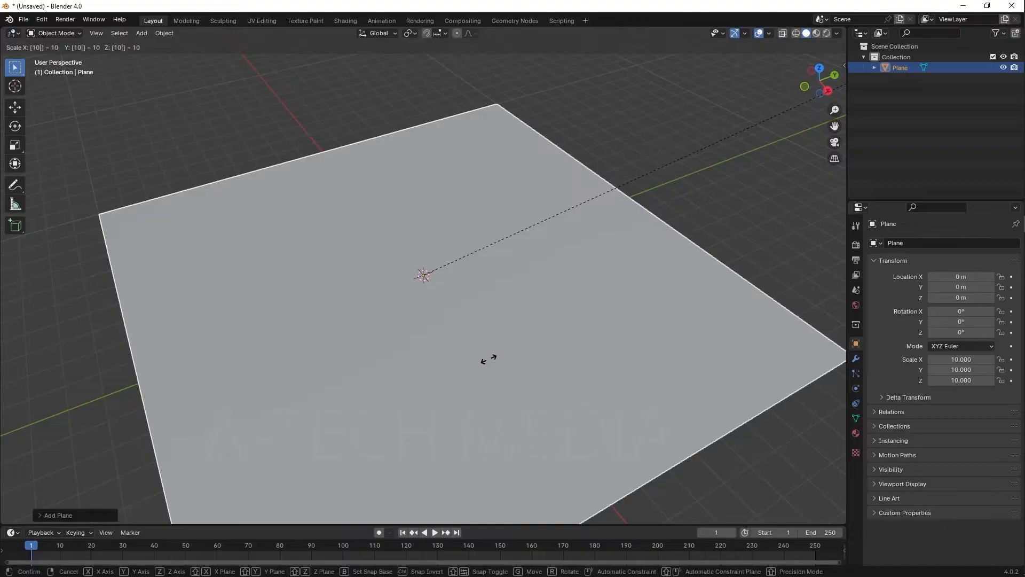
pyautogui.press('Return')
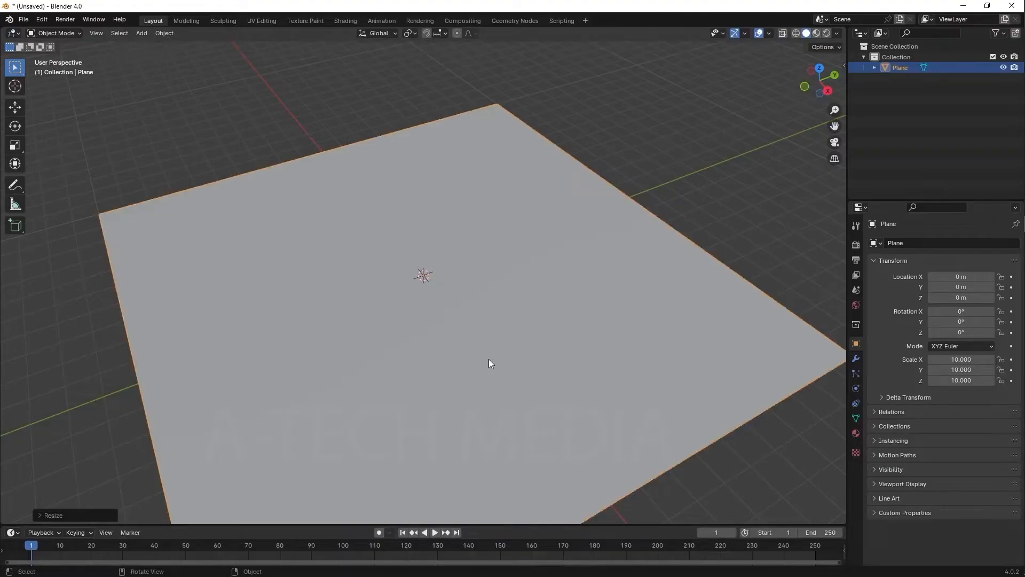
# Step: Add a monkey mesh at the centre of the enlarged plane
pyautogui.scroll(-5, 491, 295)
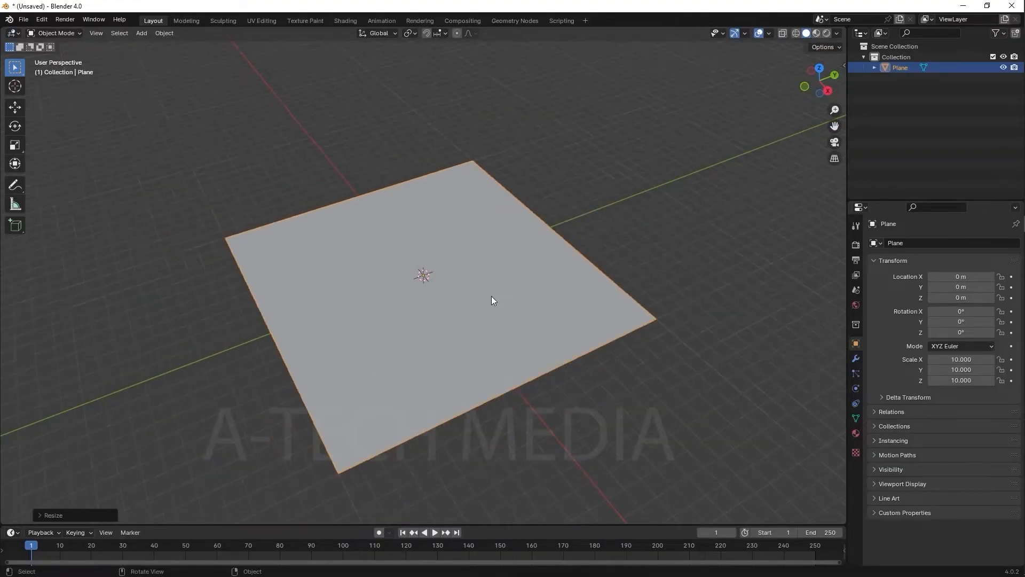
pyautogui.moveTo(492, 296)
pyautogui.mouseDown(button='middle')
pyautogui.moveTo(614, 254)
pyautogui.moveTo(574, 245)
pyautogui.moveTo(485, 279)
pyautogui.mouseUp(button='middle')
pyautogui.scroll(4, 485, 276)
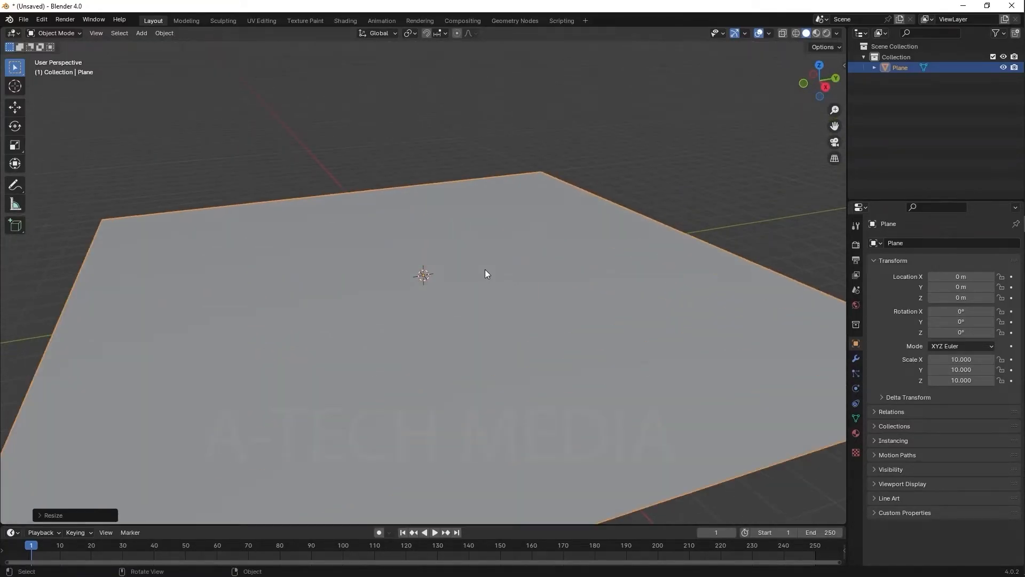
pyautogui.hotkey('shift', 'a')
pyautogui.hotkey('shift', 'a')
pyautogui.press('Escape')
pyautogui.hotkey('shift', 'a')
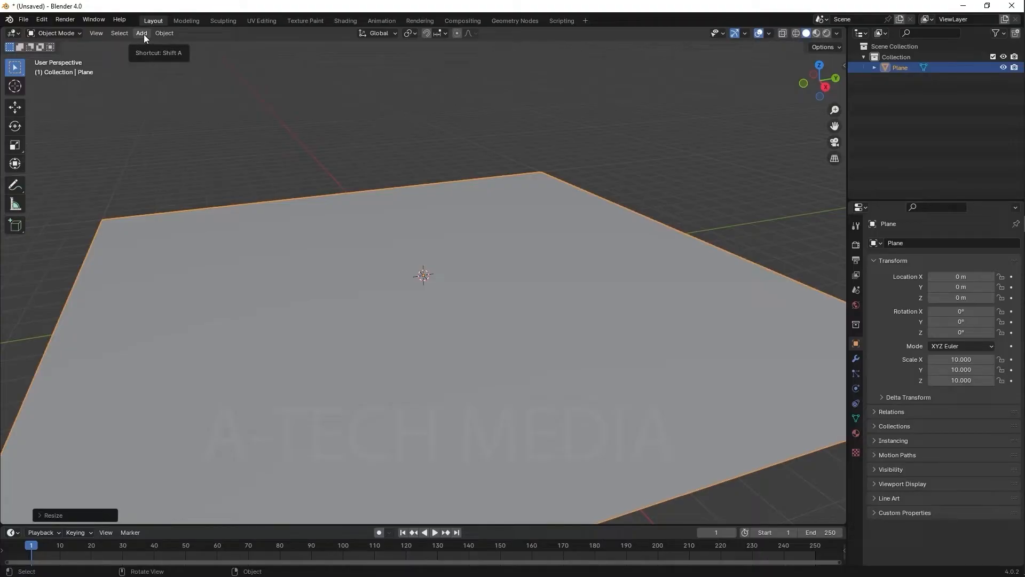
pyautogui.hotkey('shift', 'a')
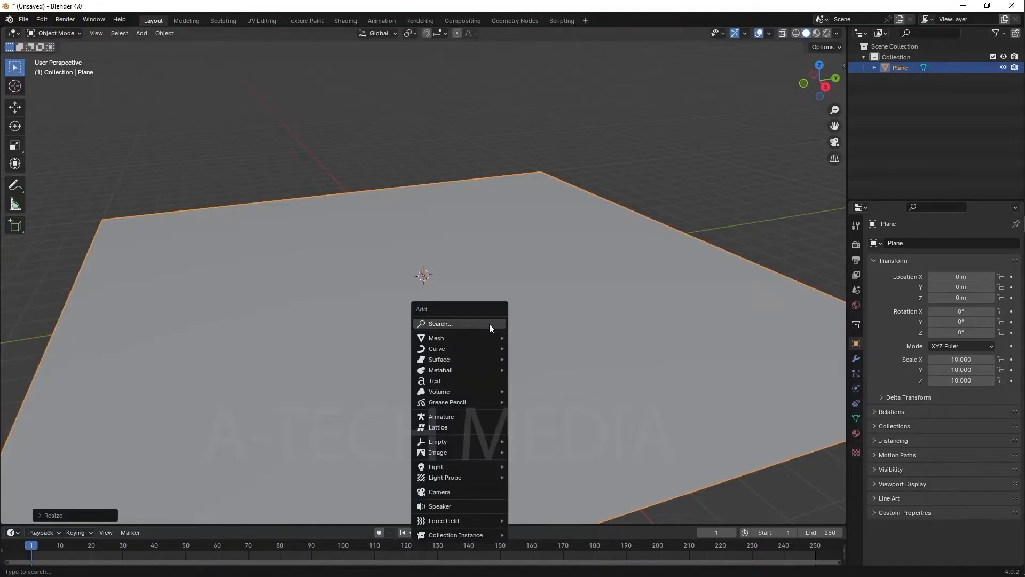
pyautogui.moveTo(478, 338)
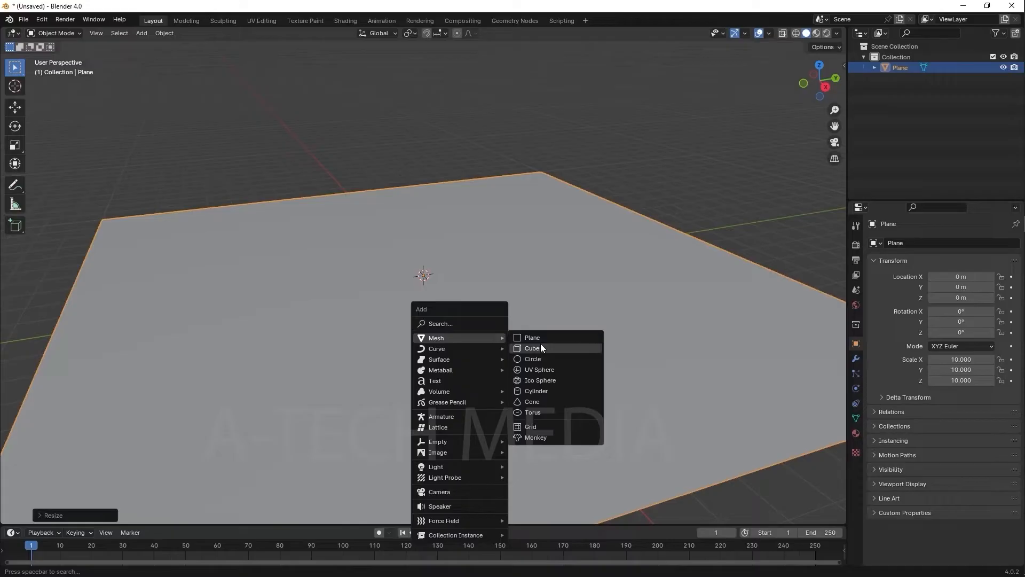
pyautogui.click(551, 440)
# Step: Examine how the monkey head sits on the plane from different distances and angles
pyautogui.scroll(1, 537, 293)
pyautogui.scroll(-5, 538, 295)
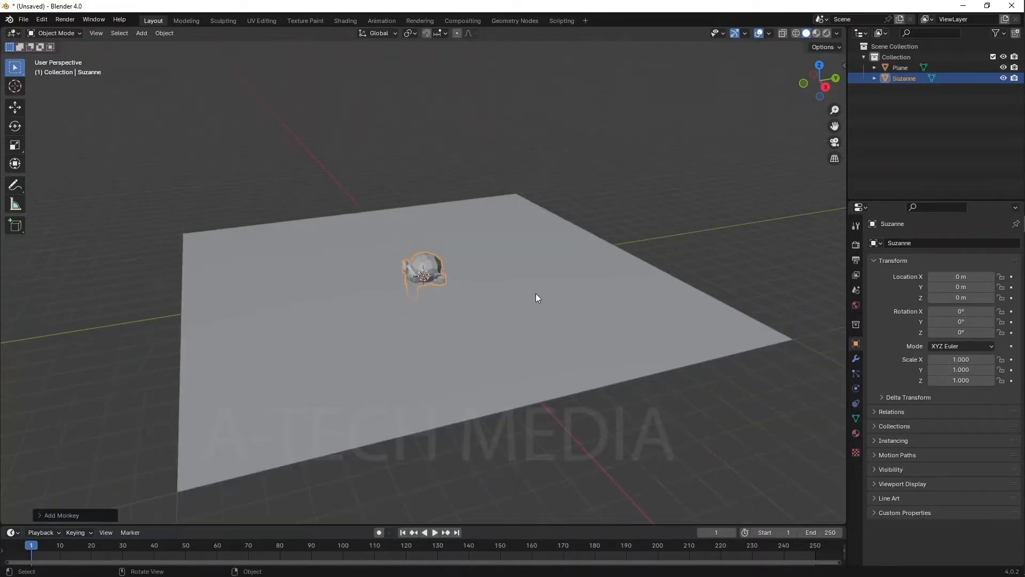
pyautogui.scroll(3, 455, 267)
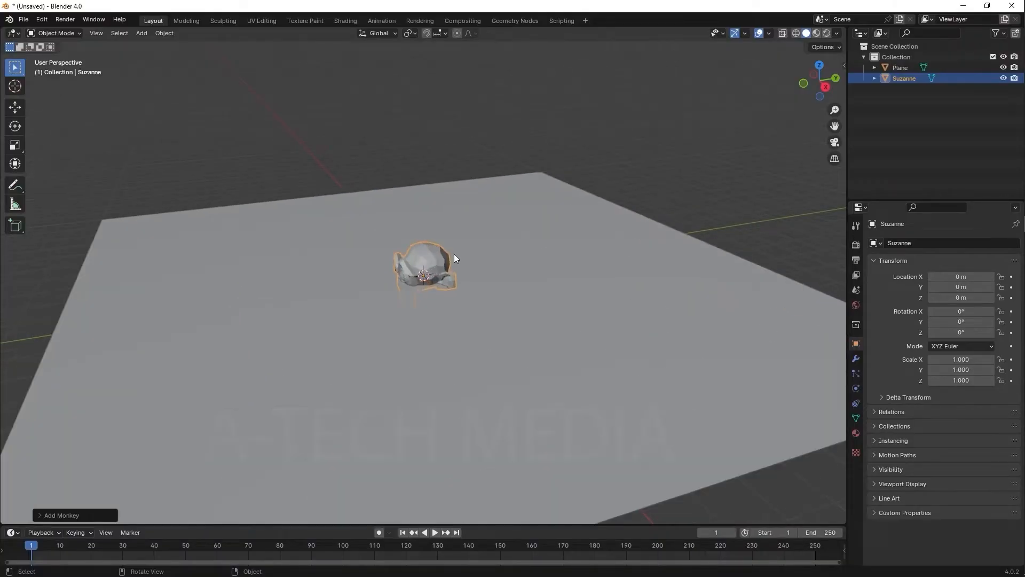
pyautogui.scroll(-2, 526, 325)
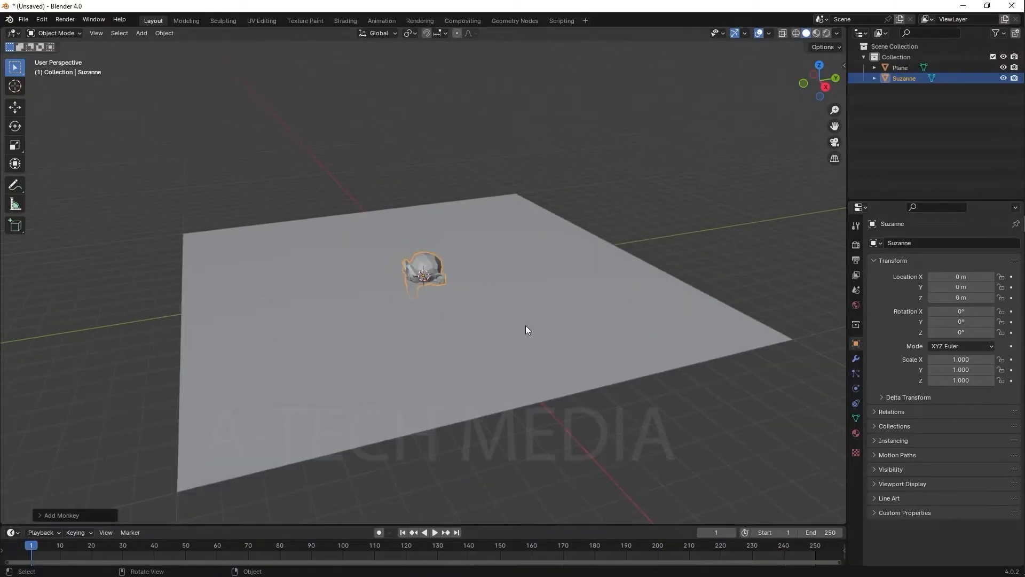
pyautogui.scroll(1, 472, 344)
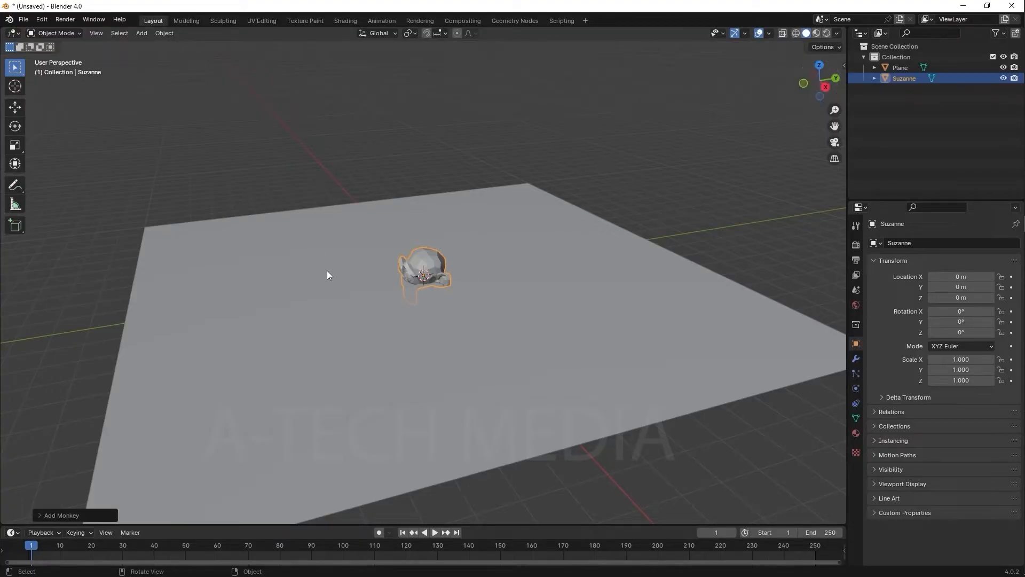
pyautogui.moveTo(350, 278); pyautogui.dragTo(426, 261, button='middle')
pyautogui.moveTo(445, 391); pyautogui.dragTo(486, 378, button='middle')
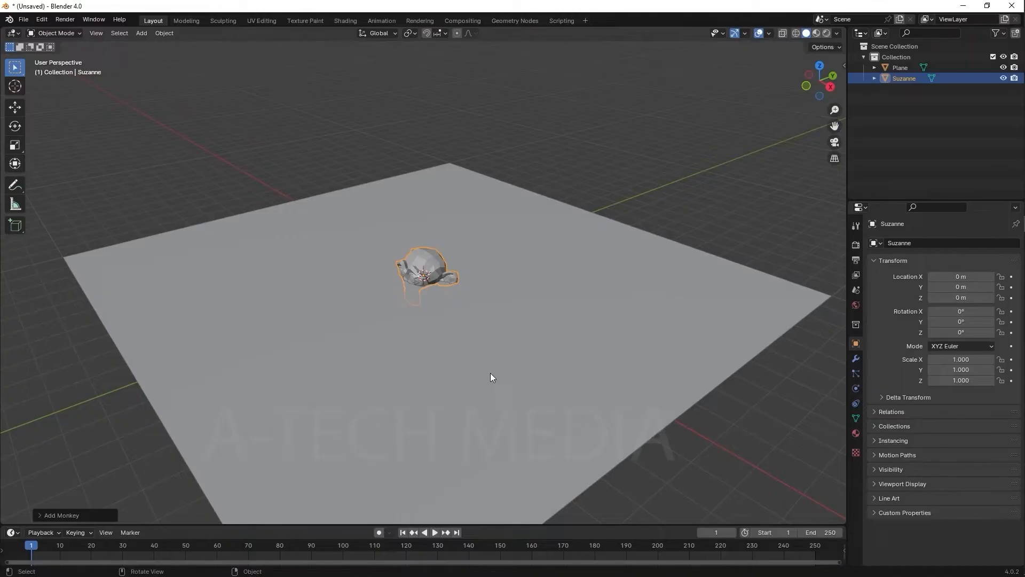
# Step: Inspect the monkey head in the front, right, top and bottom orthographic views, finishing in the front view
pyautogui.press('KP_1')
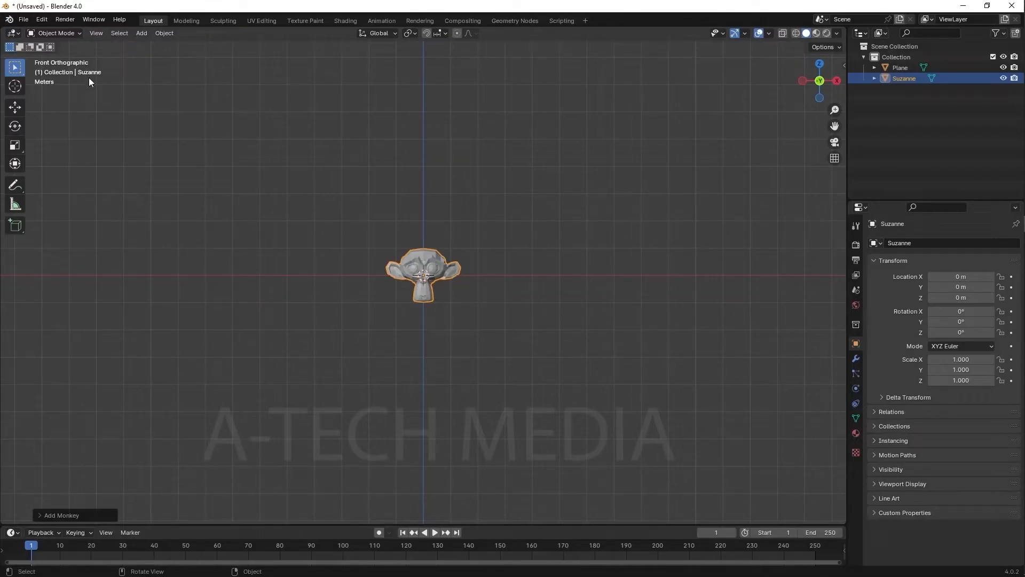
pyautogui.press('KP_3')
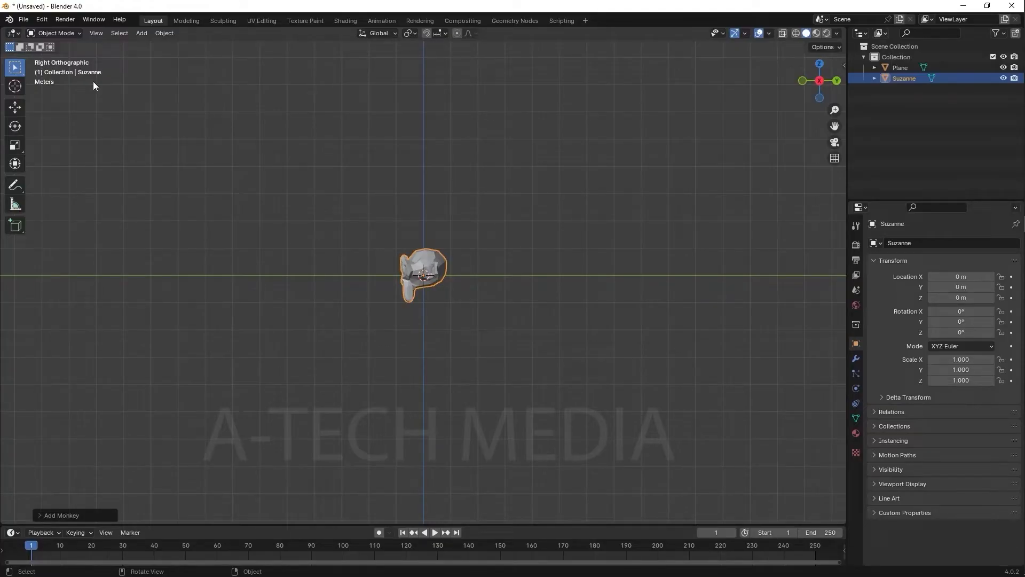
pyautogui.press('KP_7')
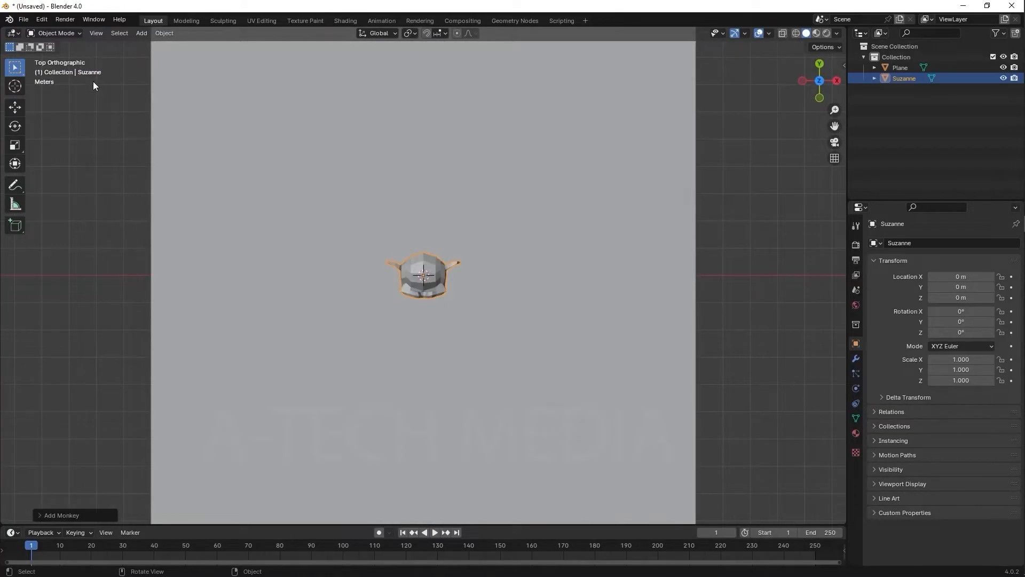
pyautogui.press('ctrl+KP_7')
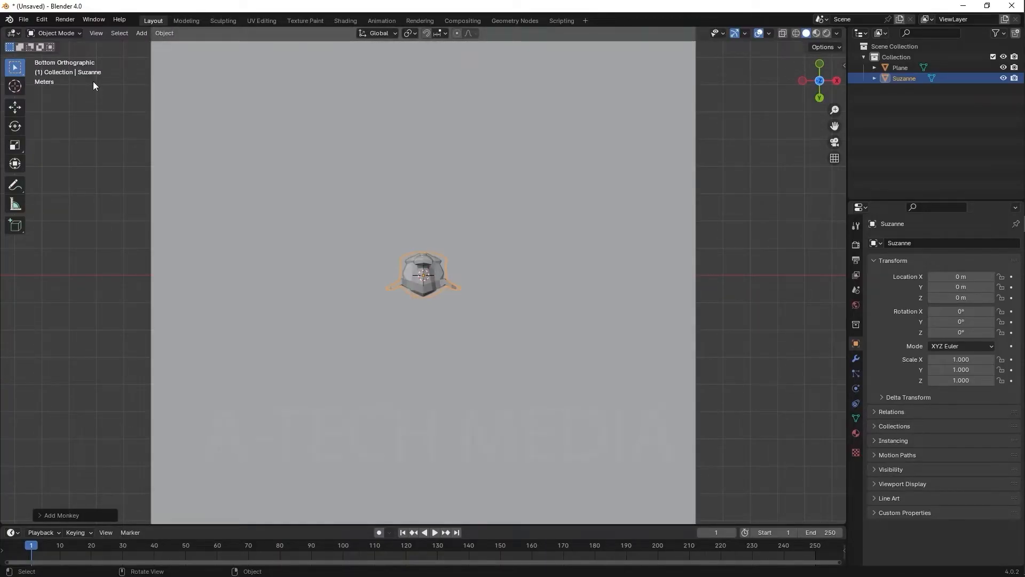
pyautogui.press('KP_6')
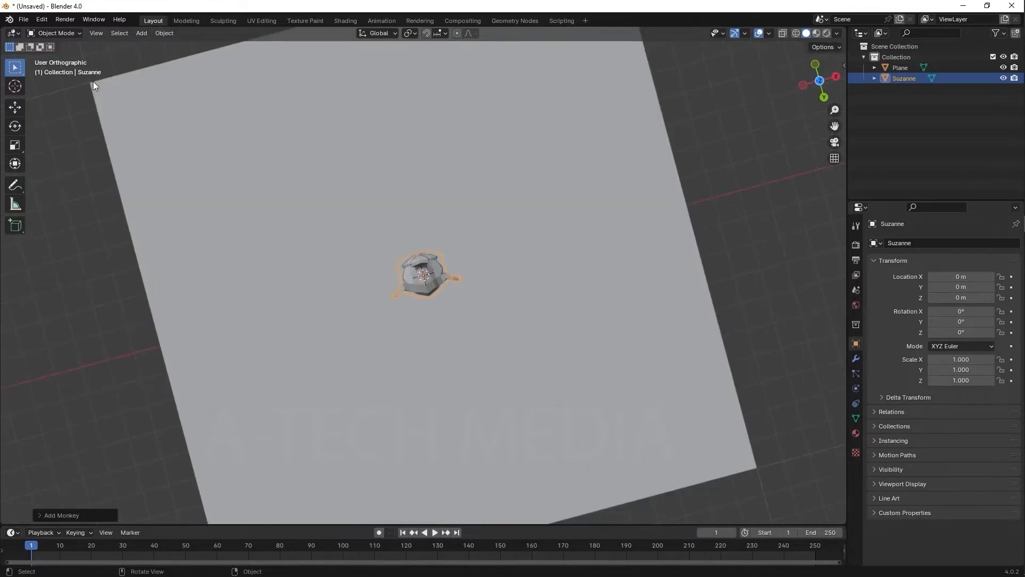
pyautogui.press('KP_5')
pyautogui.press('KP_4')
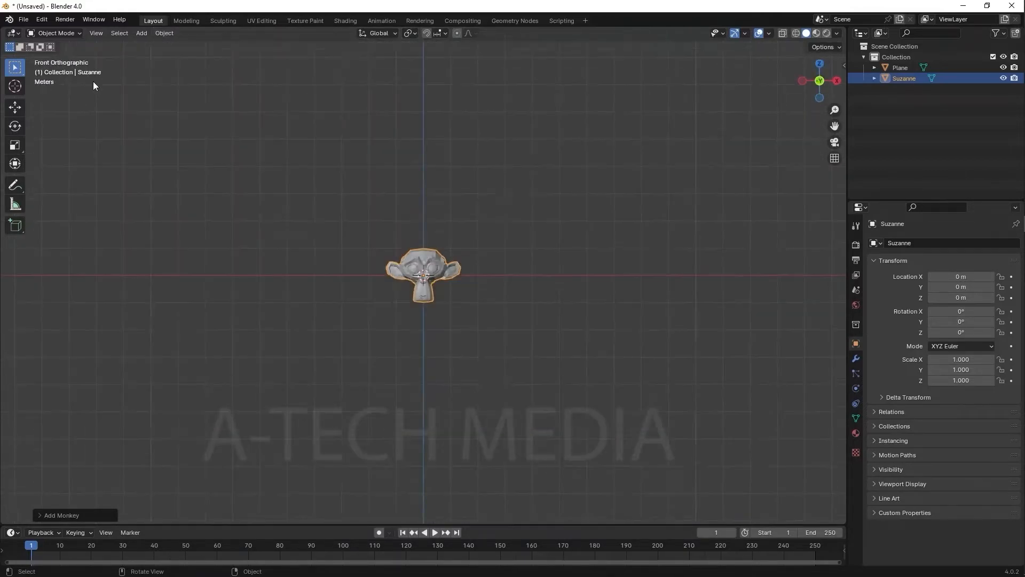
# Step: View the monkey head in the right and left orthographic views and check the Emulate Numpad option in the input preferences
pyautogui.press('KP_3')
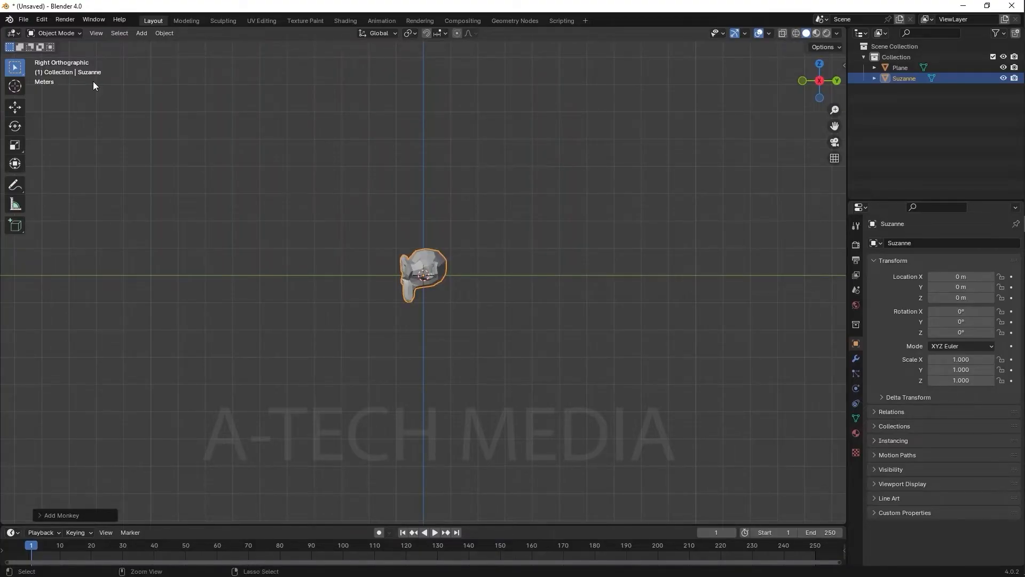
pyautogui.press('ctrl+KP_3')
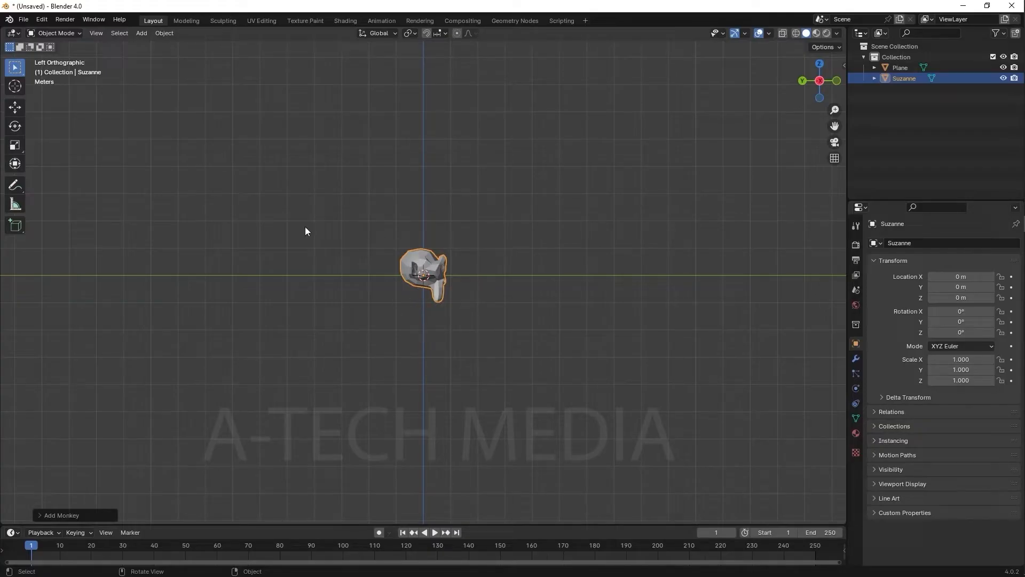
pyautogui.click(46, 18)
pyautogui.click(70, 159)
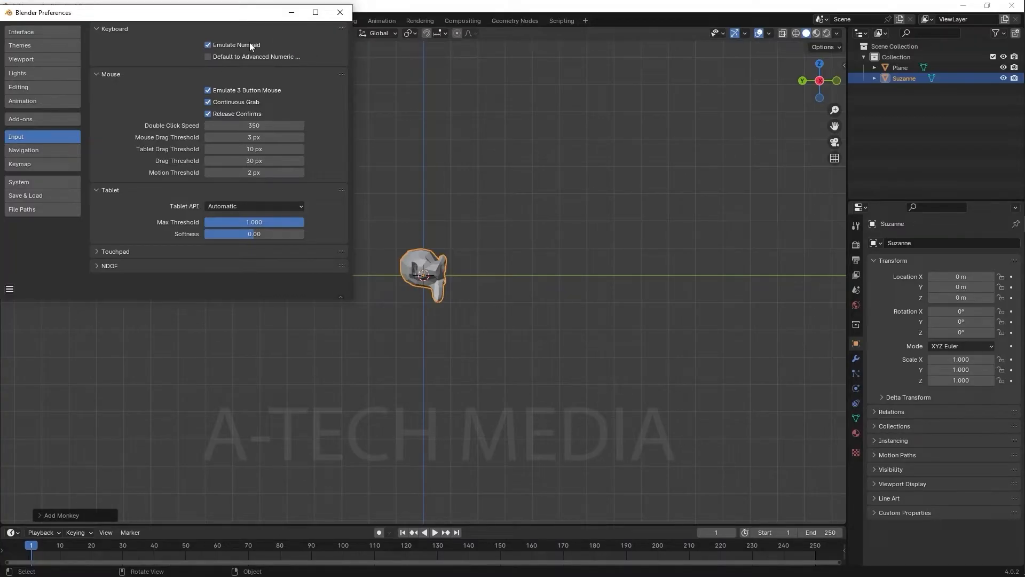
pyautogui.click(339, 13)
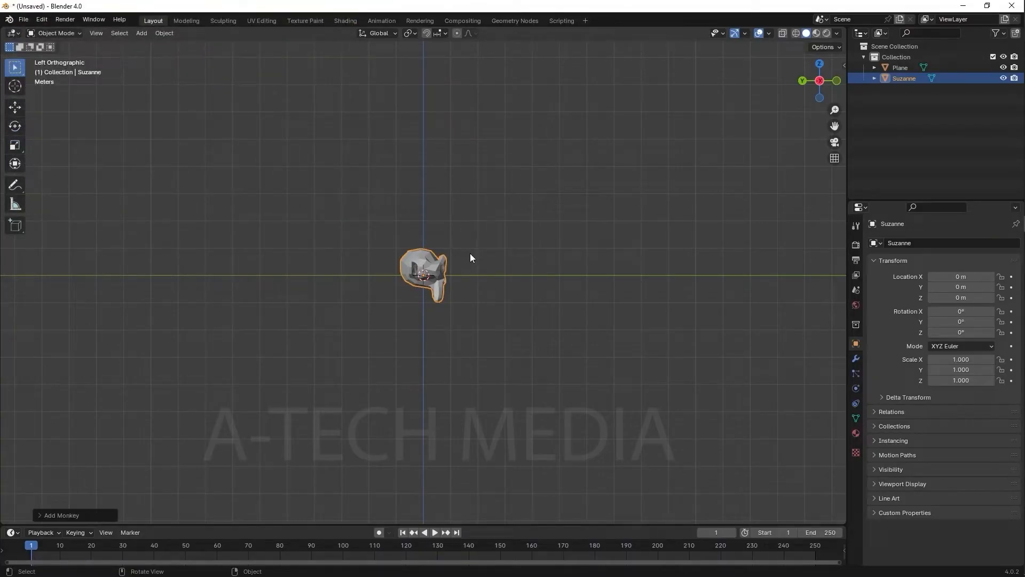
# Step: Inspect the monkey head in front, right and top orthographic views, followed by top and bottom perspective views
pyautogui.press('1')
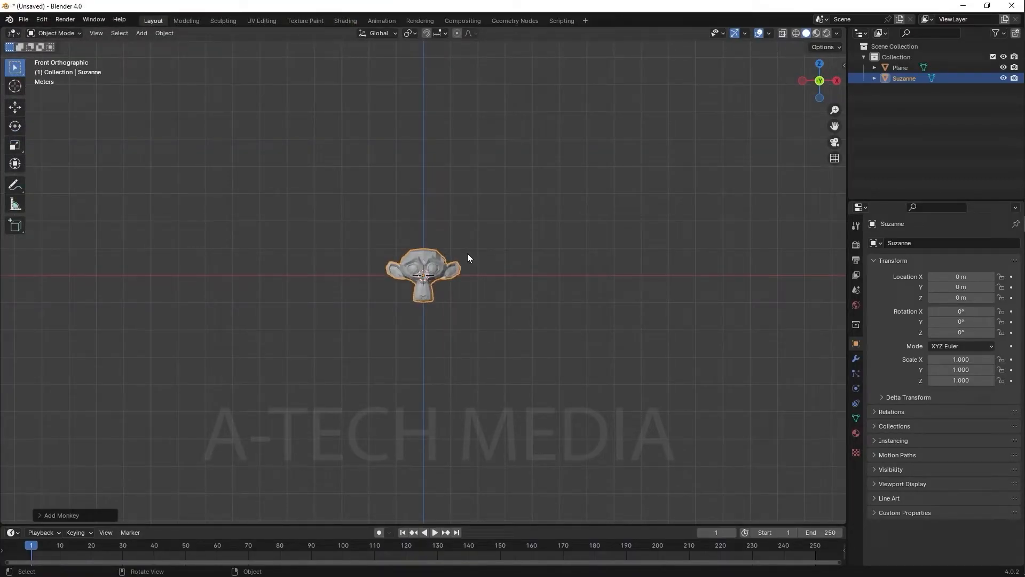
pyautogui.press('3')
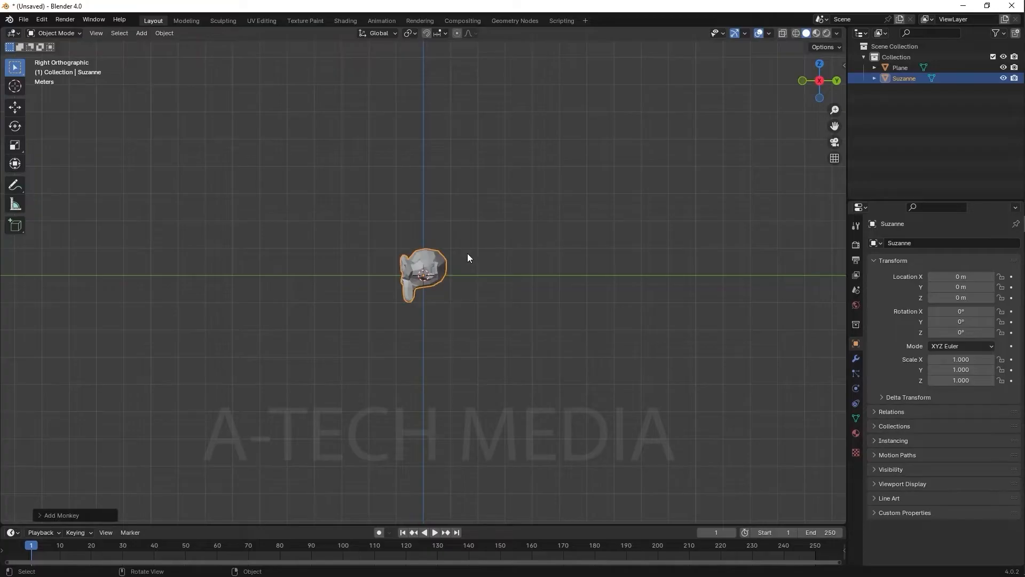
pyautogui.press('7')
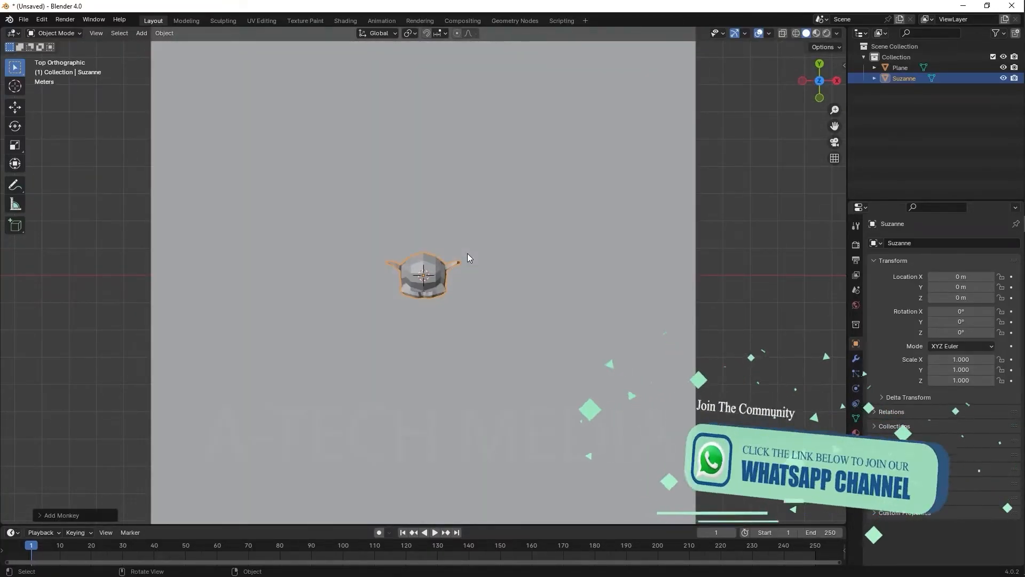
pyautogui.press('5')
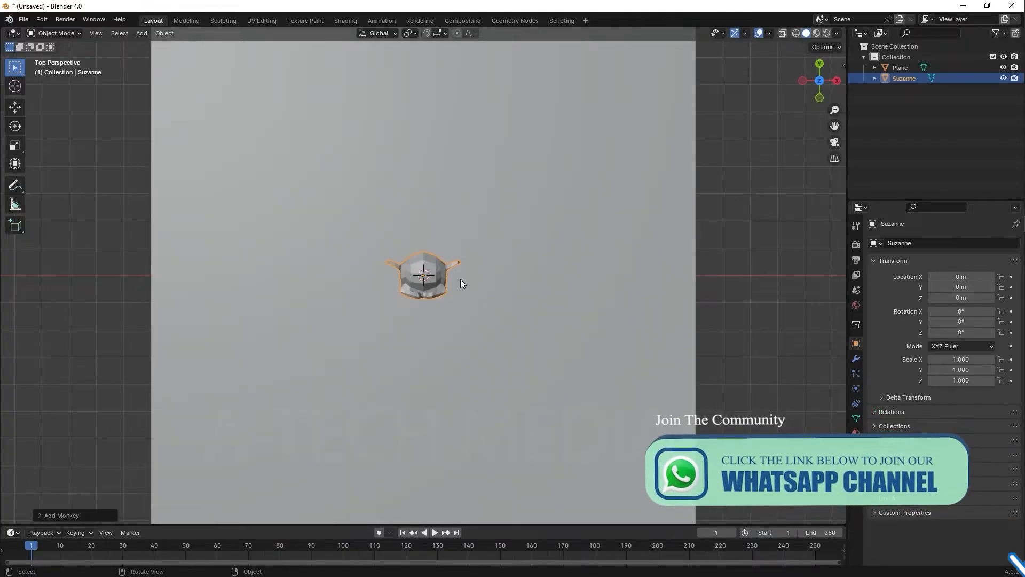
pyautogui.hotkey('ctrl', '7')
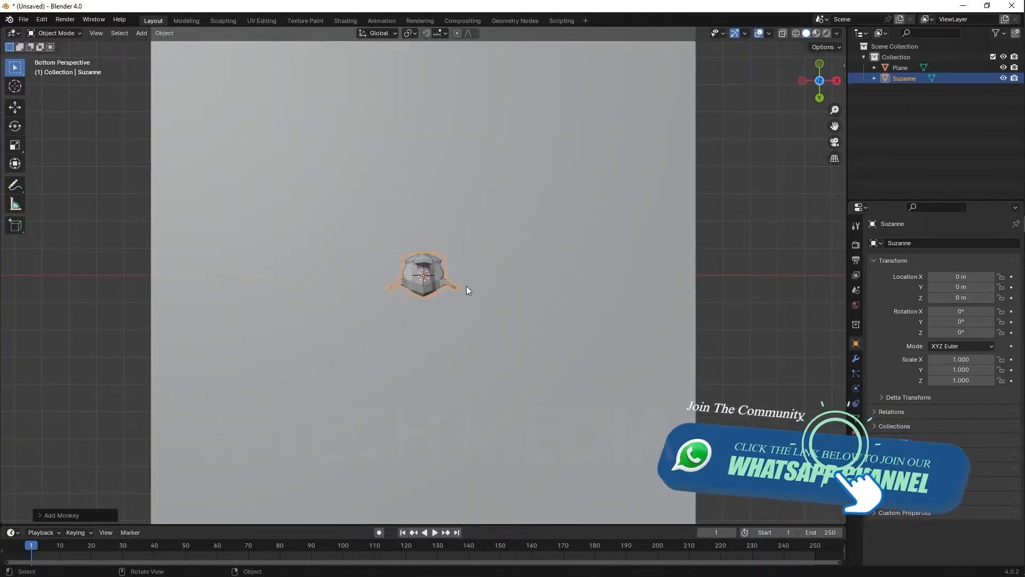
# Step: Try raising the monkey head about 0.91 m along the global Z axis and undo the move
pyautogui.moveTo(493, 306)
pyautogui.mouseDown(button='middle')
pyautogui.moveTo(476, 405)
pyautogui.moveTo(487, 434)
pyautogui.moveTo(469, 441)
pyautogui.moveTo(481, 305)
pyautogui.moveTo(492, 322)
pyautogui.mouseUp(button='middle')
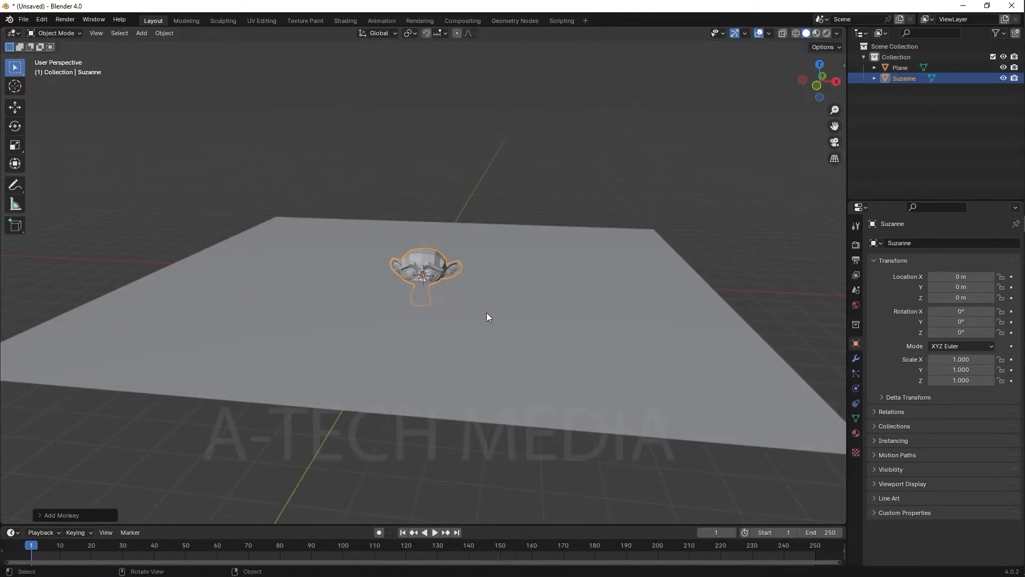
pyautogui.press('g')
pyautogui.press('z')
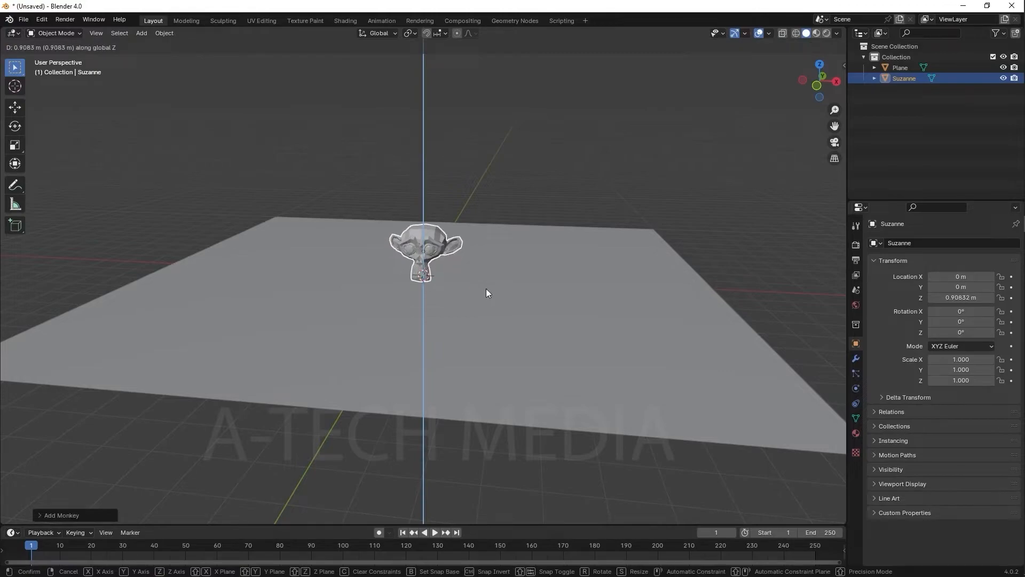
pyautogui.click(487, 292)
pyautogui.moveTo(487, 292); pyautogui.dragTo(492, 297, button='middle')
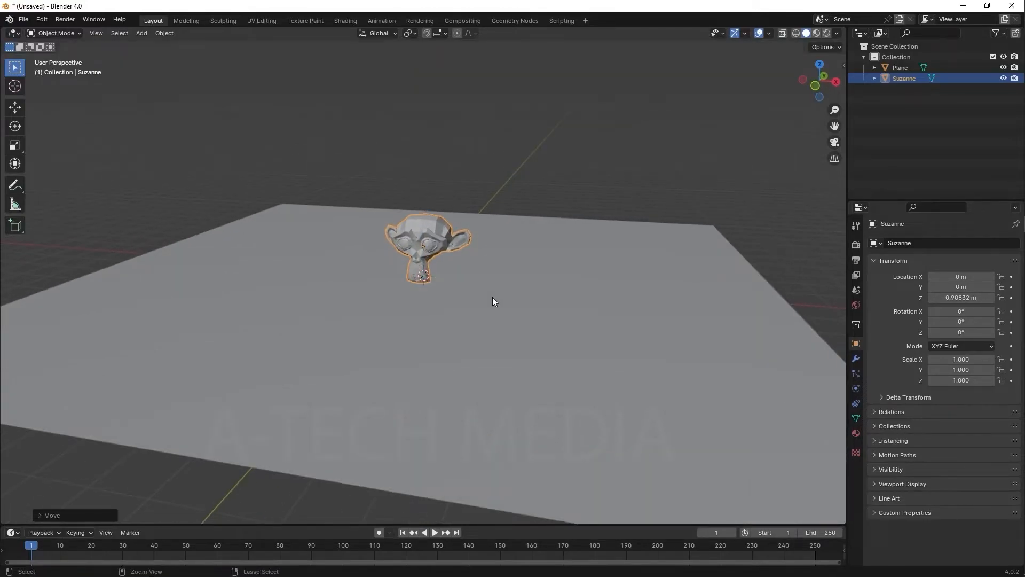
pyautogui.hotkey('ctrl', 'z')
pyautogui.hotkey('ctrl', 'shift', 'z')
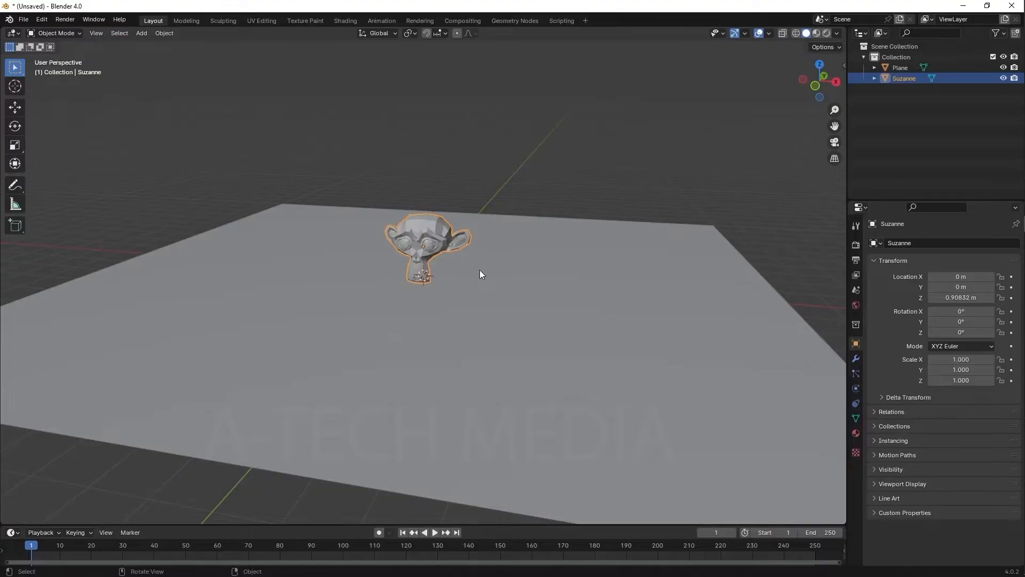
pyautogui.hotkey('ctrl', 'z')
pyautogui.press('g')
pyautogui.press('z')
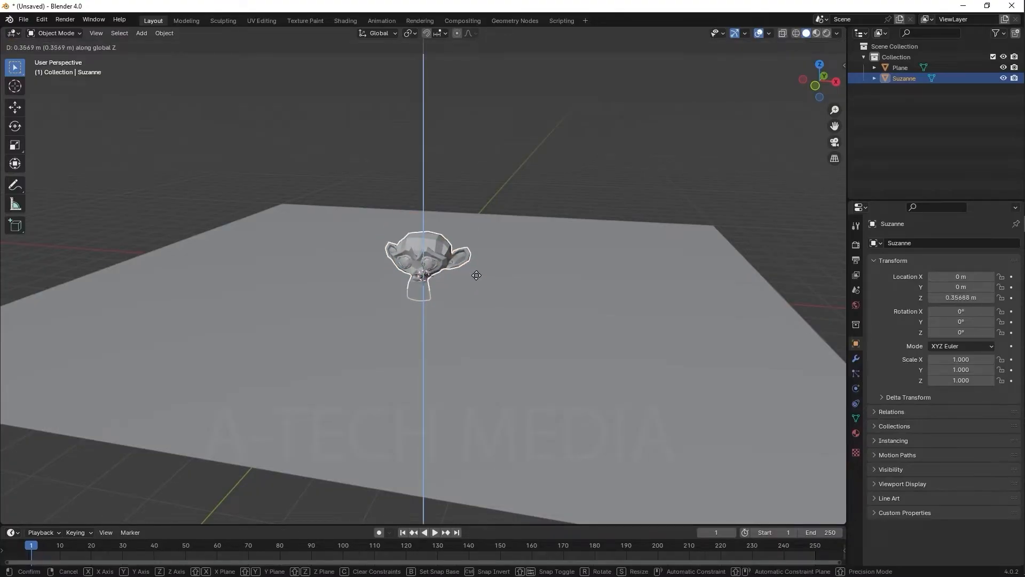
pyautogui.press('Escape')
# Step: Raise the monkey head about 0.91 m along the global Z axis so it rests on the plane
pyautogui.press('g')
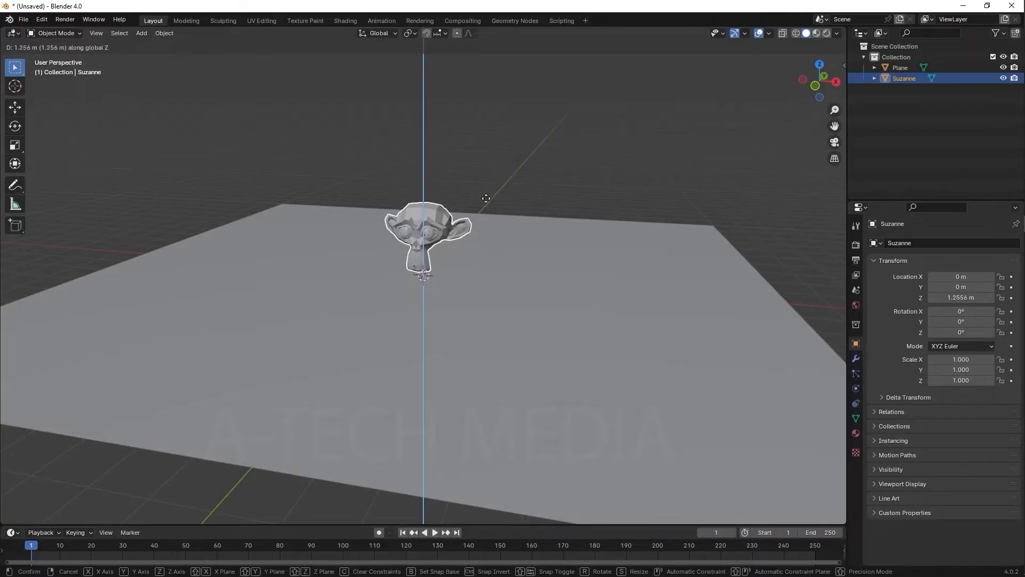
pyautogui.click(456, 246)
pyautogui.moveTo(466, 261); pyautogui.dragTo(490, 255, button='middle')
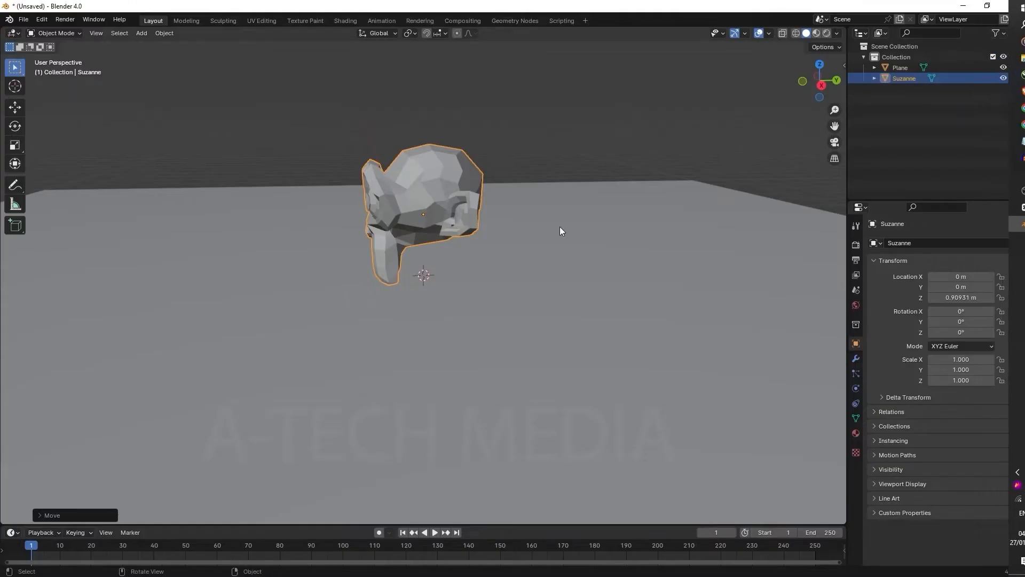
pyautogui.moveTo(545, 199); pyautogui.dragTo(570, 285, button='middle')
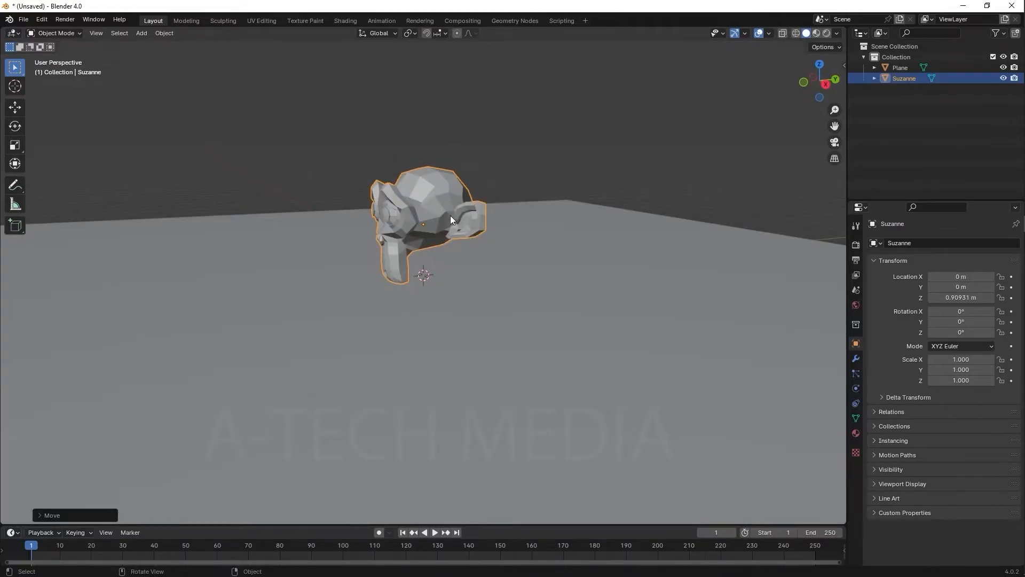
# Step: Show the viewport tools' names and rotate the monkey head to about -42° around the X axis
pyautogui.click(15, 108)
pyautogui.click(14, 130)
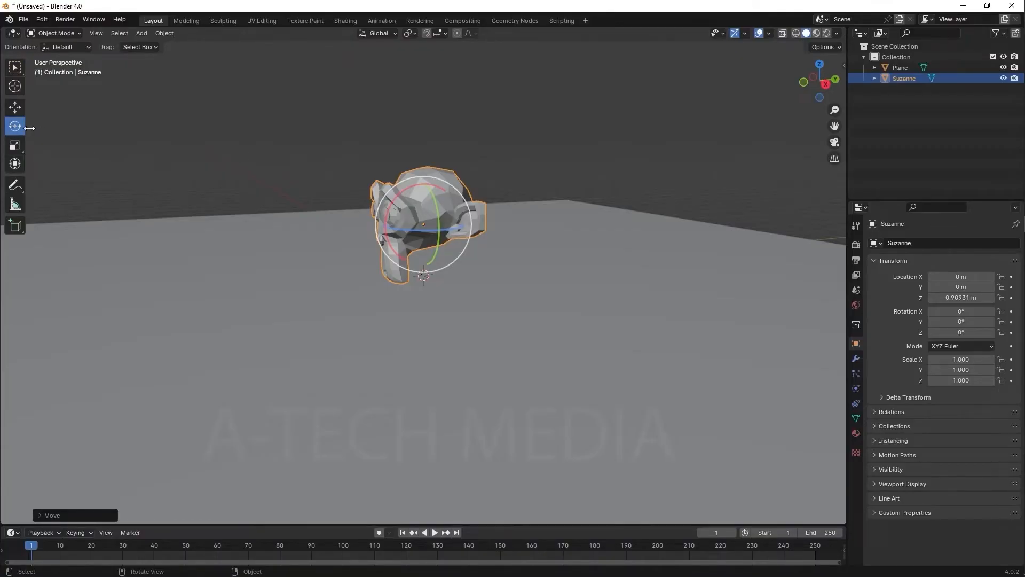
pyautogui.moveTo(30, 128); pyautogui.dragTo(70, 131)
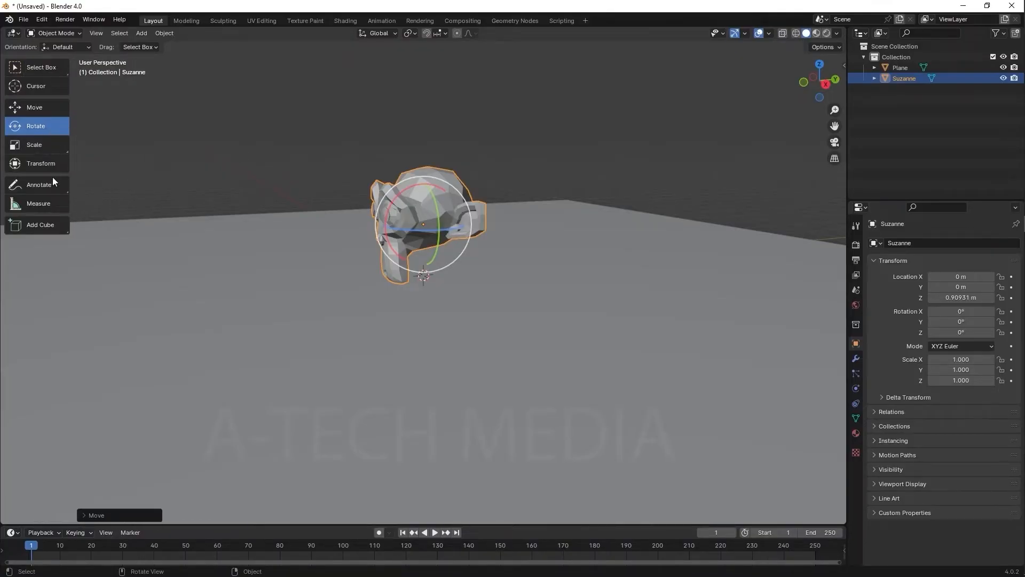
pyautogui.scroll(5, 500, 225)
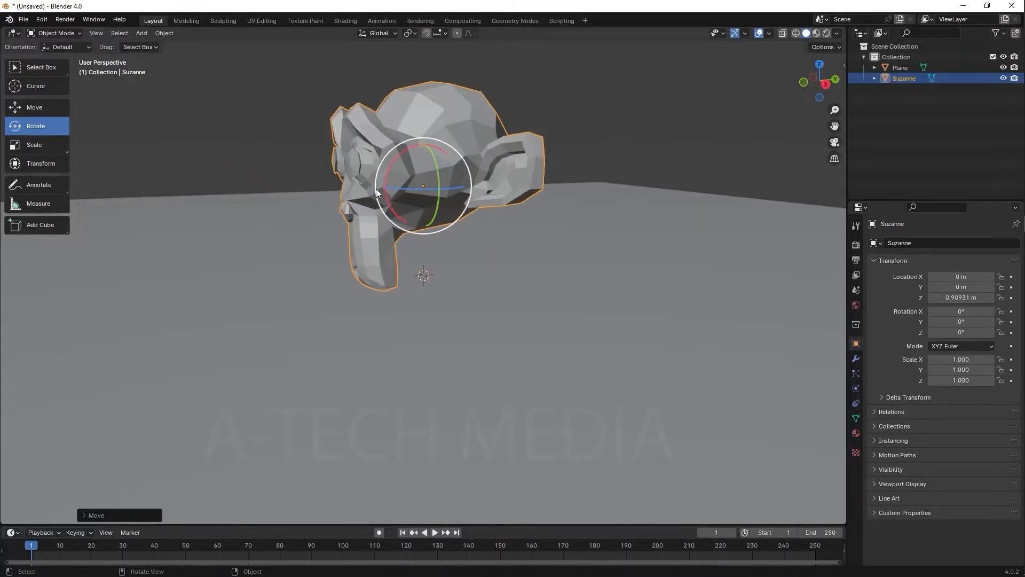
pyautogui.moveTo(392, 205); pyautogui.dragTo(390, 175)
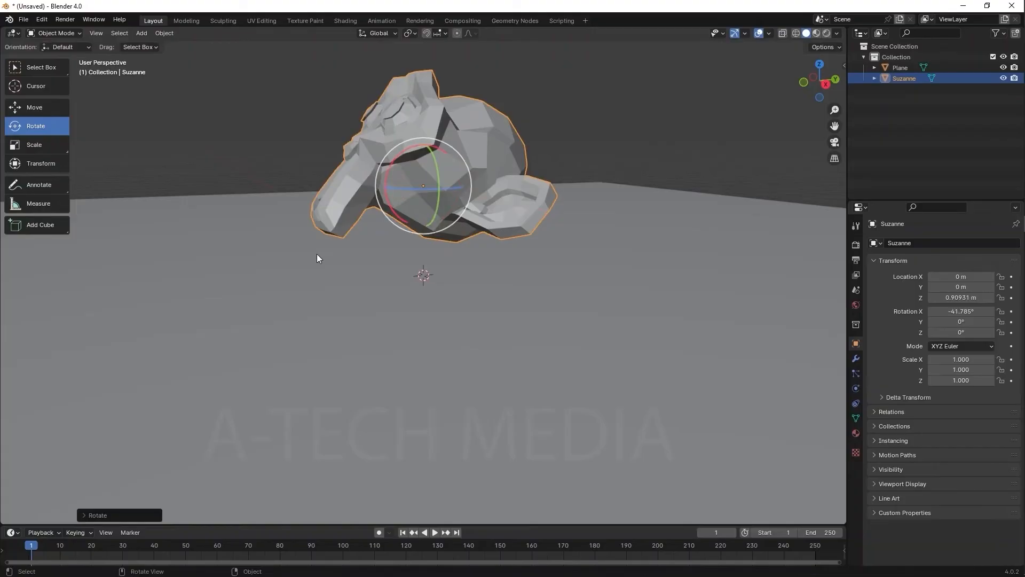
# Step: Lower the monkey head to a Z location of about 0.52 m and adjust its X rotation to about -35.5°
pyautogui.click(46, 110)
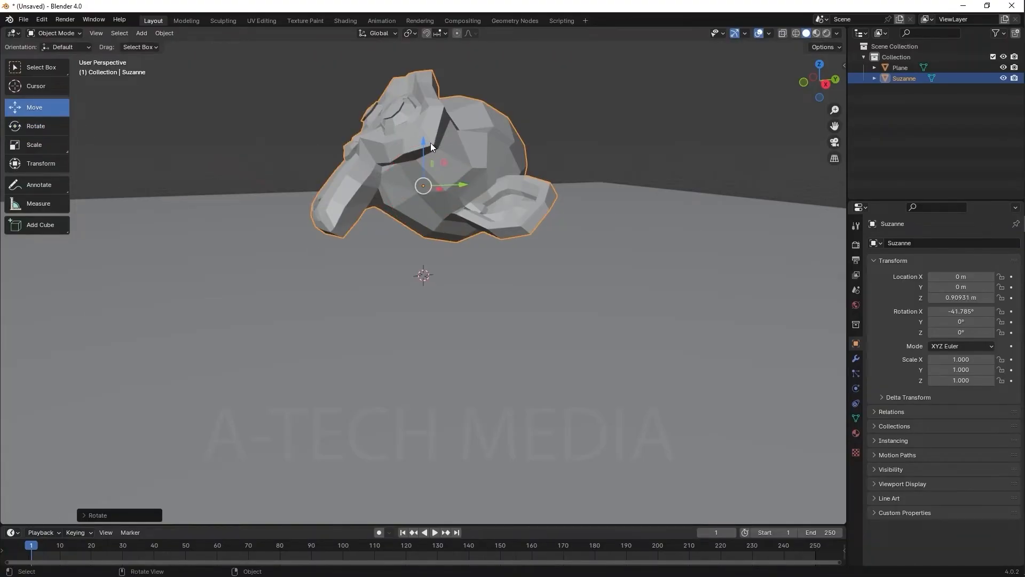
pyautogui.moveTo(421, 142); pyautogui.dragTo(428, 186)
pyautogui.click(47, 125)
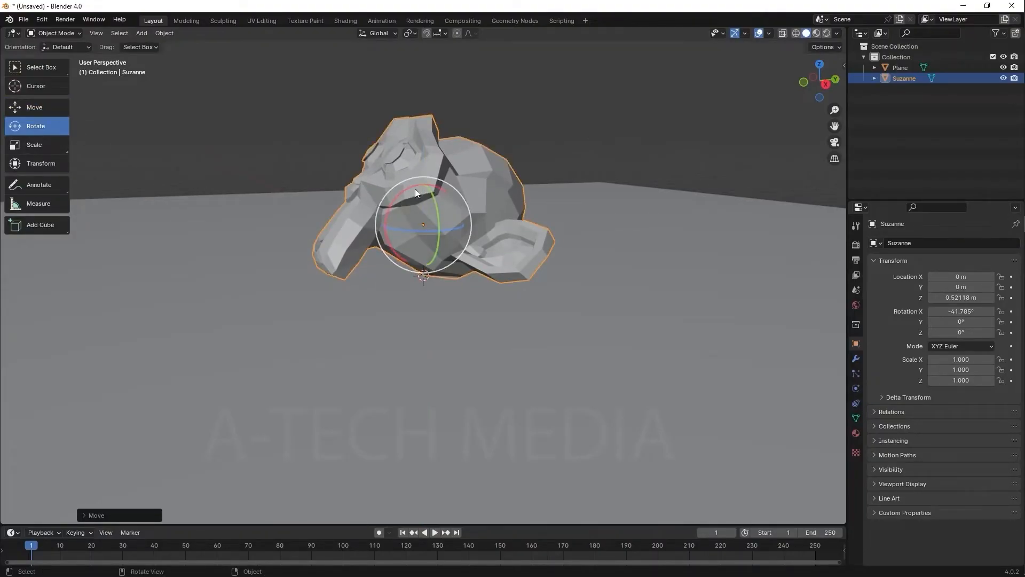
pyautogui.moveTo(411, 187)
pyautogui.mouseDown()
pyautogui.moveTo(402, 191)
pyautogui.moveTo(409, 197)
pyautogui.mouseUp()
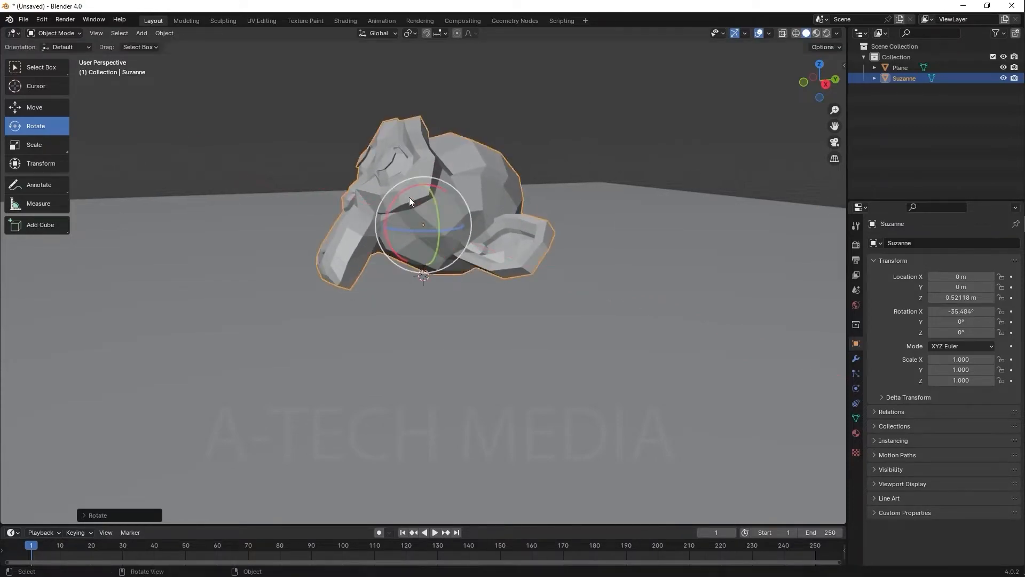
# Step: Move the monkey head forward along the Y axis to about -2.45 m
pyautogui.scroll(-2, 409, 197)
pyautogui.moveTo(385, 289); pyautogui.dragTo(459, 326, button='middle')
pyautogui.scroll(-4, 459, 326)
pyautogui.click(36, 107)
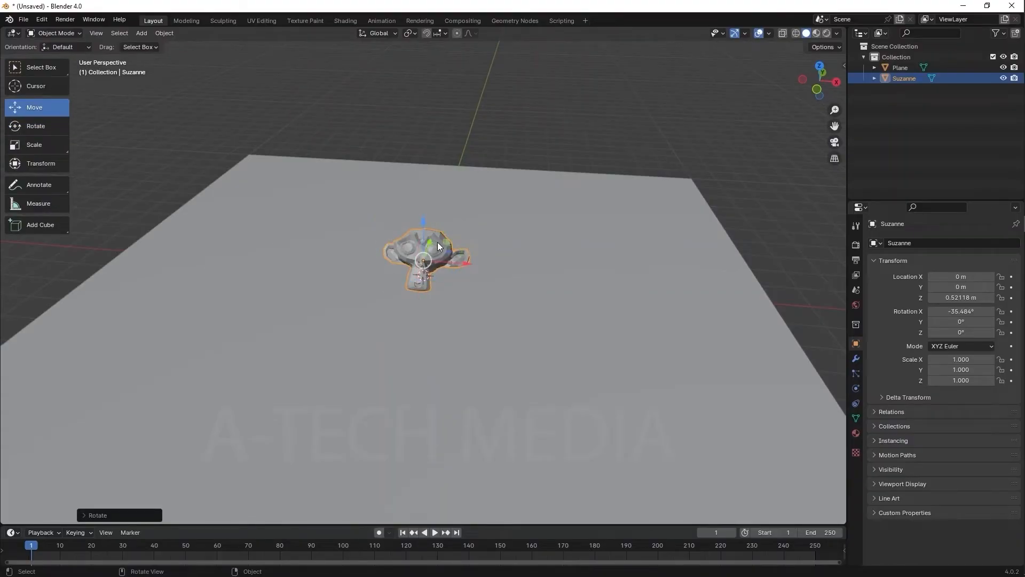
pyautogui.moveTo(432, 242); pyautogui.dragTo(407, 327)
pyautogui.moveTo(406, 327); pyautogui.dragTo(380, 294, button='middle')
pyautogui.moveTo(374, 292); pyautogui.dragTo(429, 279)
pyautogui.scroll(1, 478, 280)
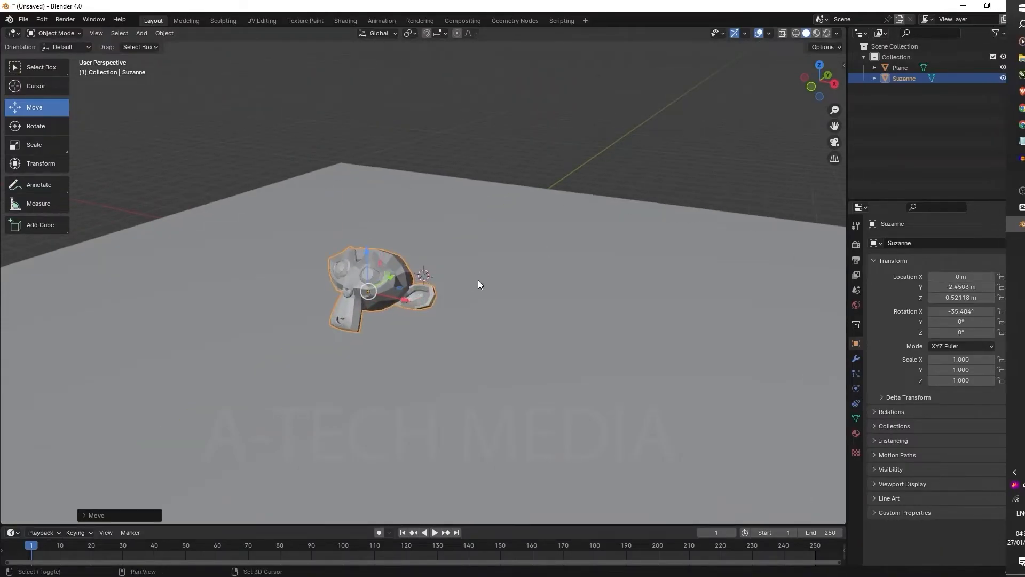
pyautogui.hotkey('shift', 'a')
pyautogui.moveTo(479, 280)
pyautogui.press('Escape')
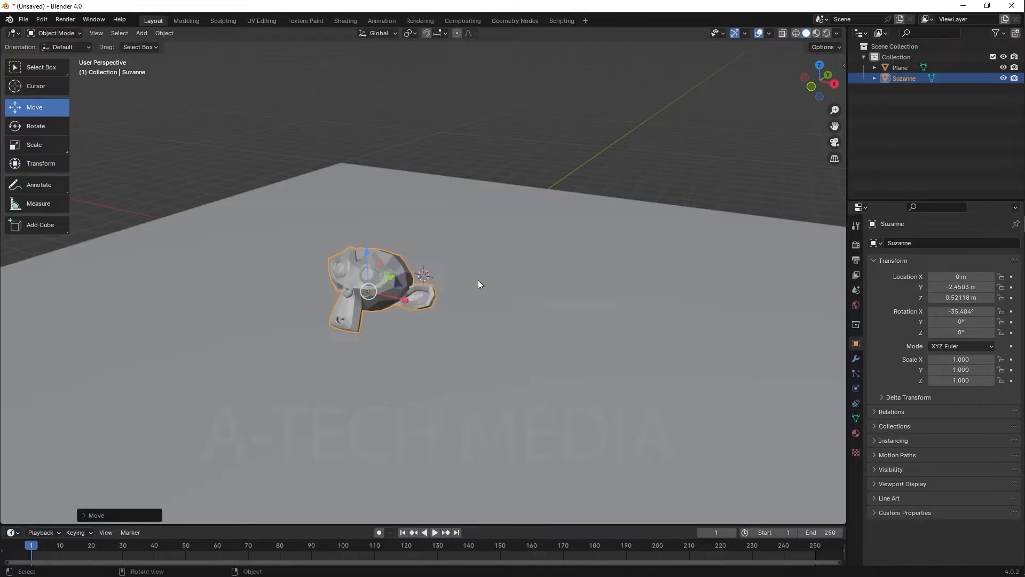
# Step: Add a cube mesh at the centre of the plane, behind the monkey head
pyautogui.hotkey('shift', 'a')
pyautogui.moveTo(431, 239)
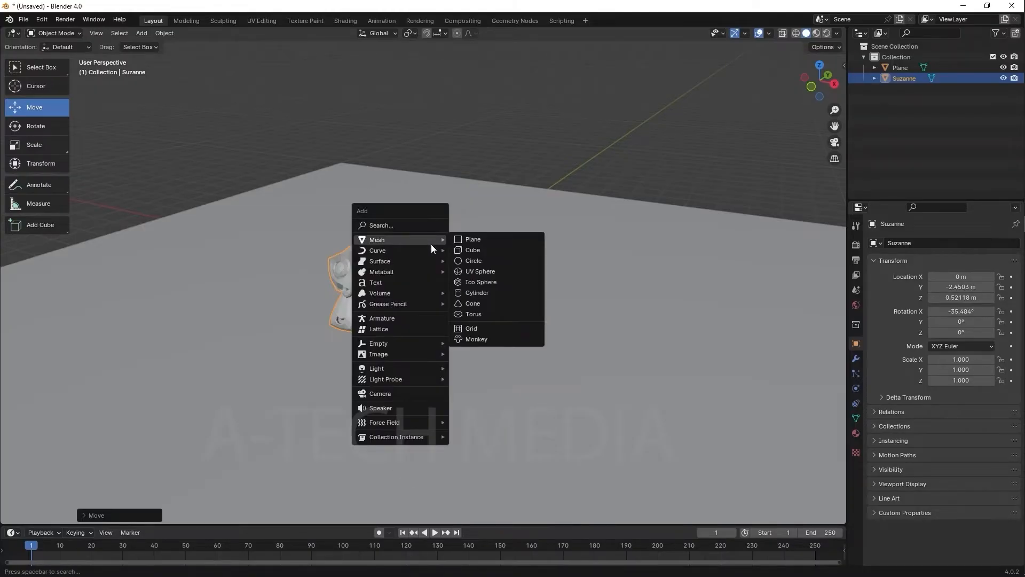
pyautogui.click(475, 251)
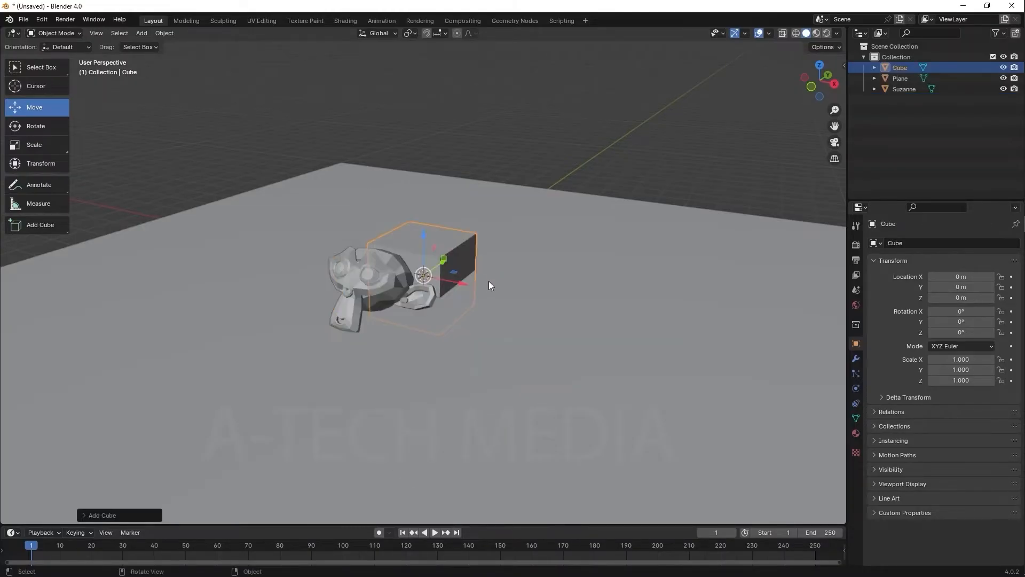
# Step: Raise the cube to a Z location of about 1.01 m and shift it along X to about -1.04 m
pyautogui.moveTo(488, 287); pyautogui.dragTo(421, 280, button='middle')
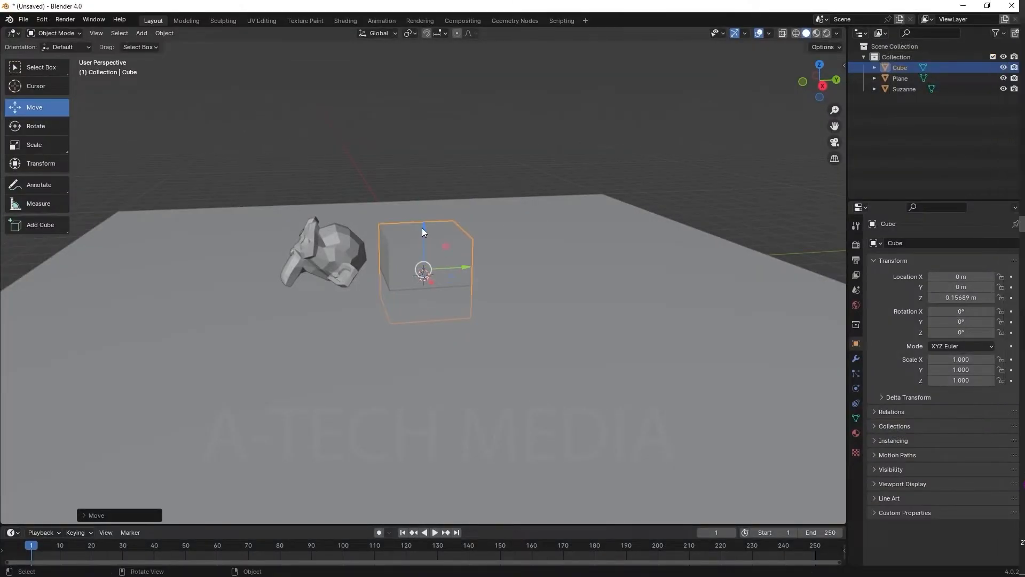
pyautogui.moveTo(422, 228); pyautogui.dragTo(409, 192)
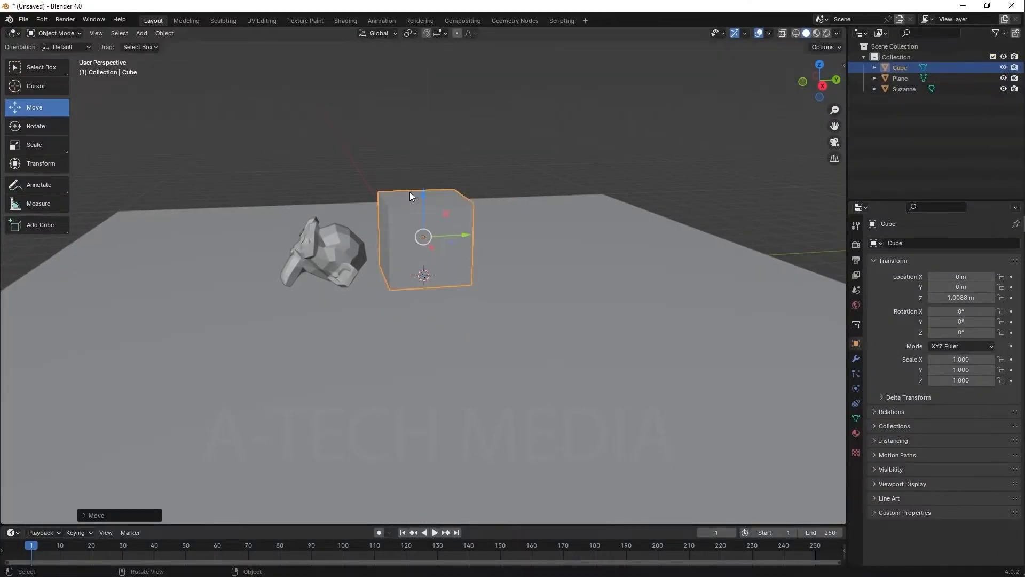
pyautogui.moveTo(409, 191); pyautogui.dragTo(466, 229, button='middle')
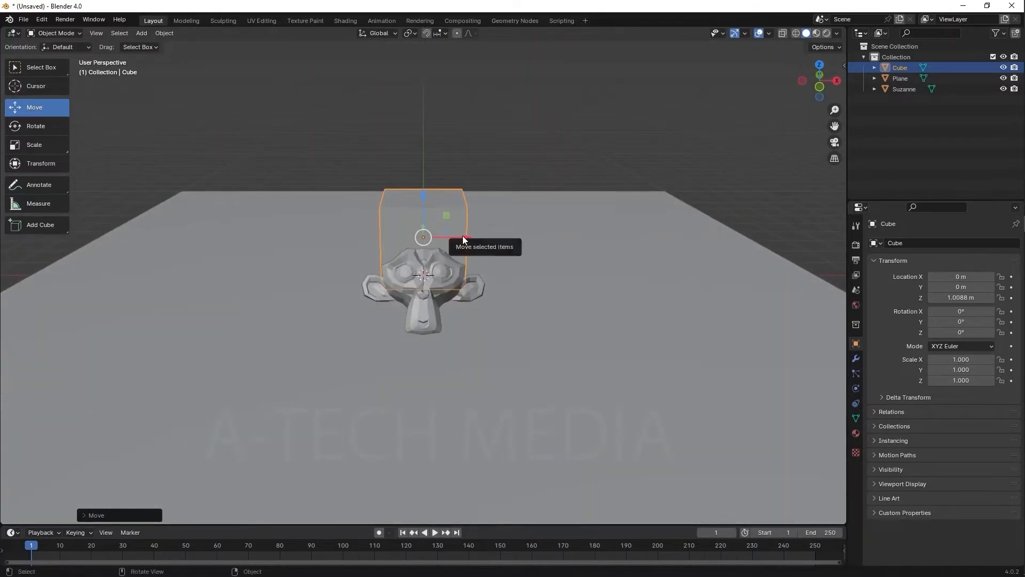
pyautogui.moveTo(463, 240); pyautogui.dragTo(420, 237)
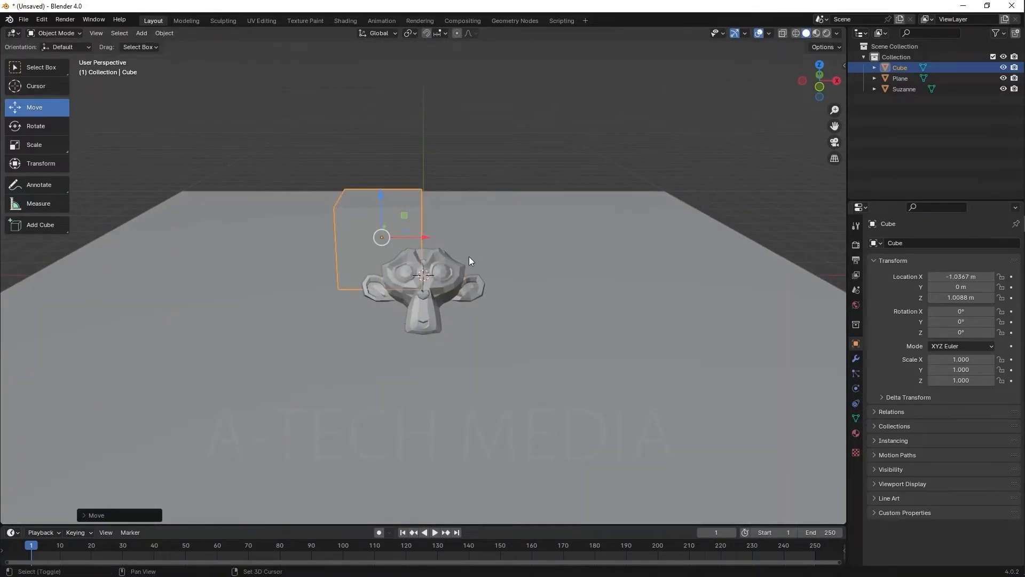
# Step: Add a cylinder mesh at the centre of the plane
pyautogui.hotkey('shift', 'a')
pyautogui.moveTo(596, 271)
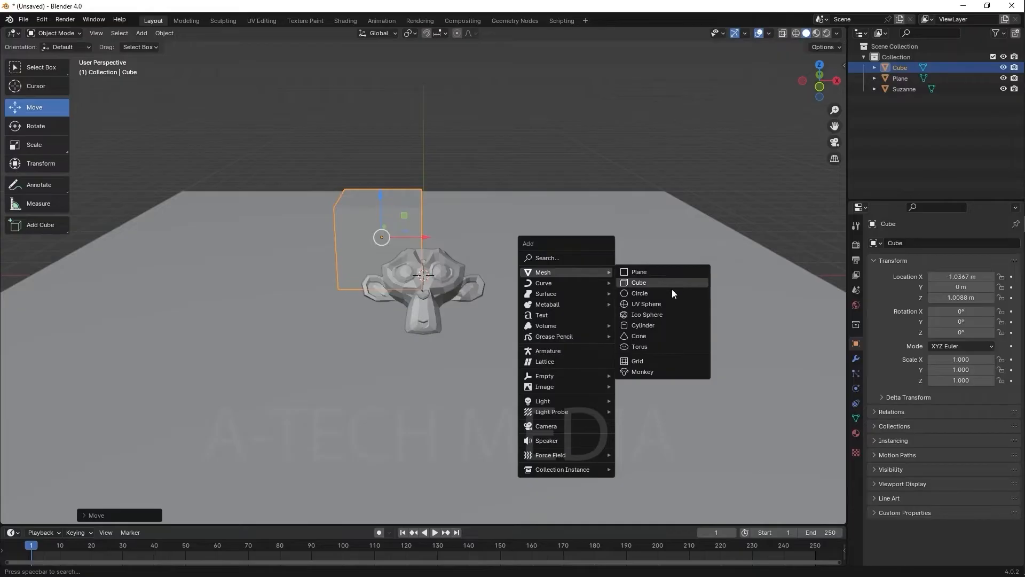
pyautogui.click(659, 324)
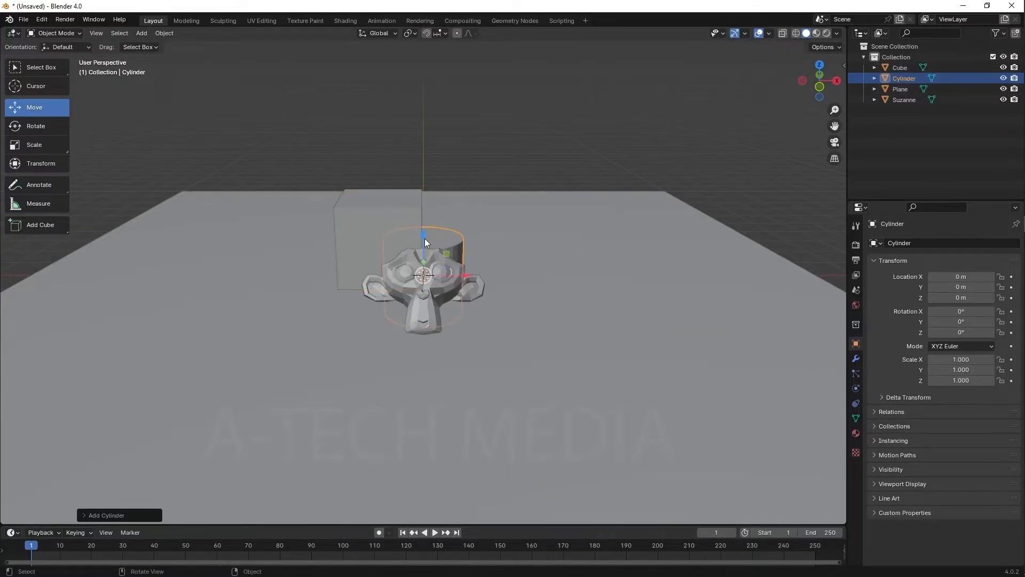
# Step: Raise the cylinder to a Z location of about 1.08 m and shift it along Y to about 2.00 m
pyautogui.moveTo(425, 238); pyautogui.dragTo(425, 188)
pyautogui.moveTo(489, 229); pyautogui.dragTo(458, 241, button='middle')
pyautogui.moveTo(458, 230); pyautogui.dragTo(522, 215)
pyautogui.moveTo(575, 268); pyautogui.dragTo(499, 161, button='middle')
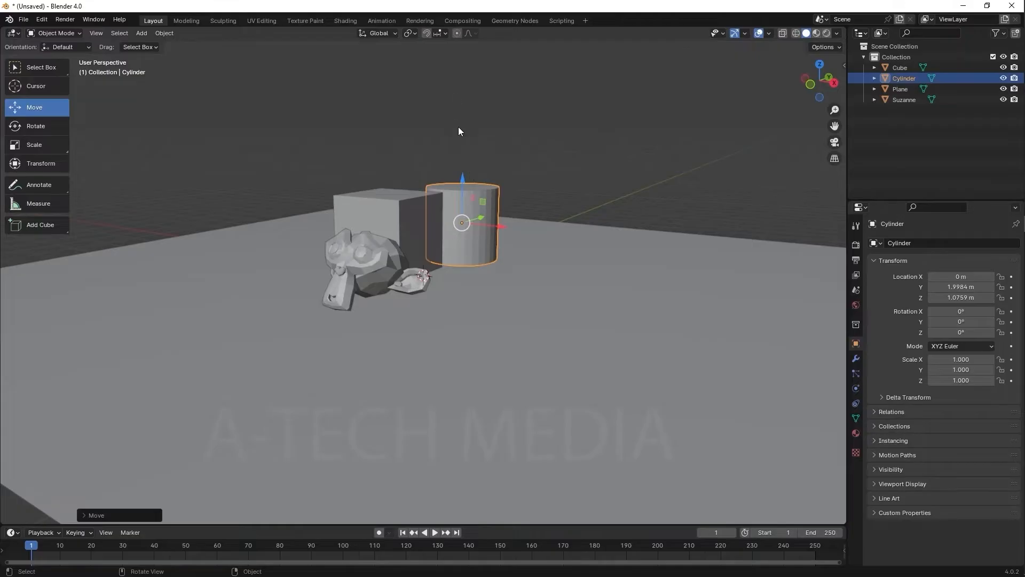
pyautogui.moveTo(454, 198); pyautogui.dragTo(477, 194, button='middle')
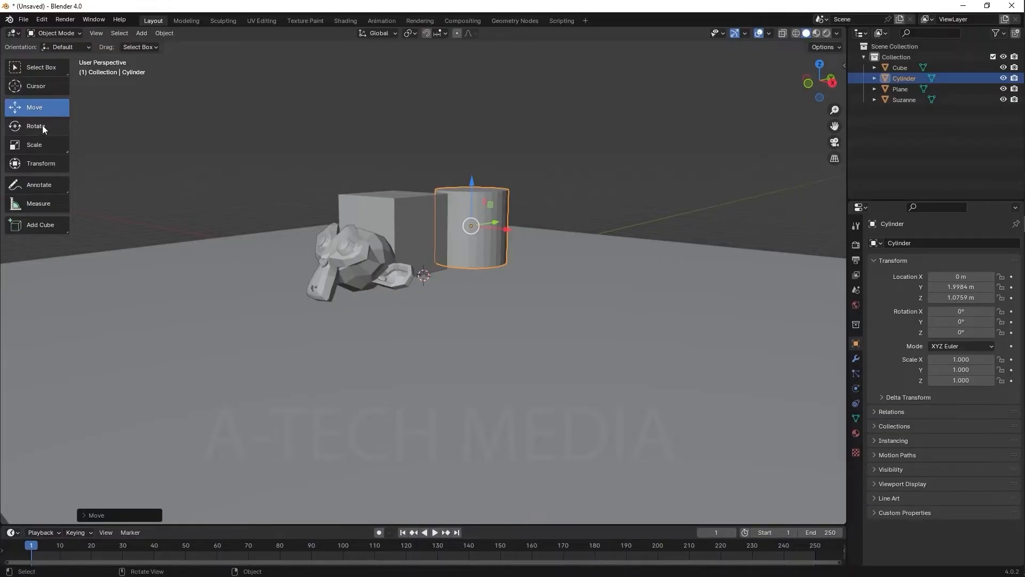
# Step: Stretch the cylinder vertically by scaling it along Z to about 2.39
pyautogui.click(47, 145)
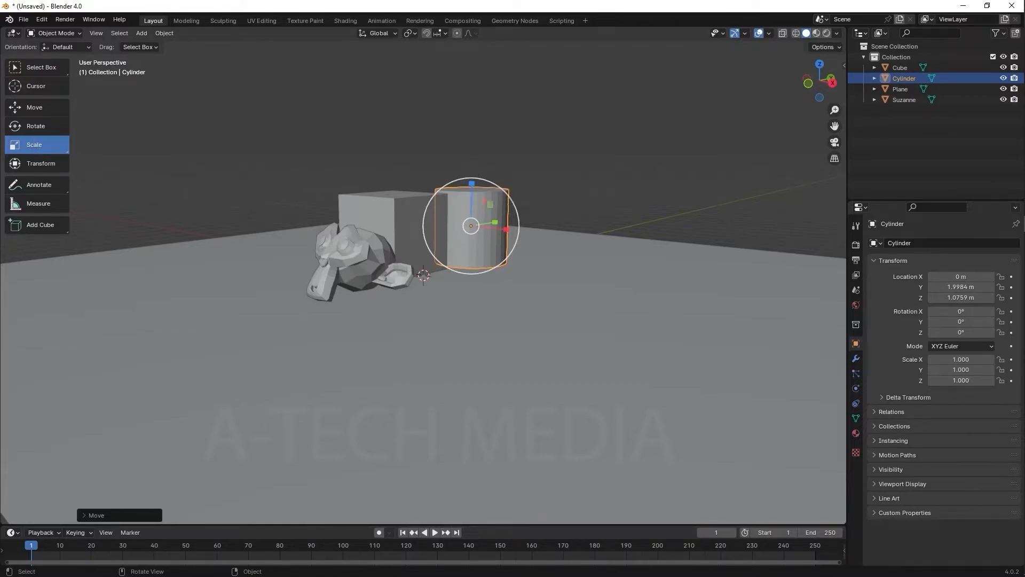
pyautogui.moveTo(471, 183); pyautogui.dragTo(475, 182)
pyautogui.rightClick(477, 186)
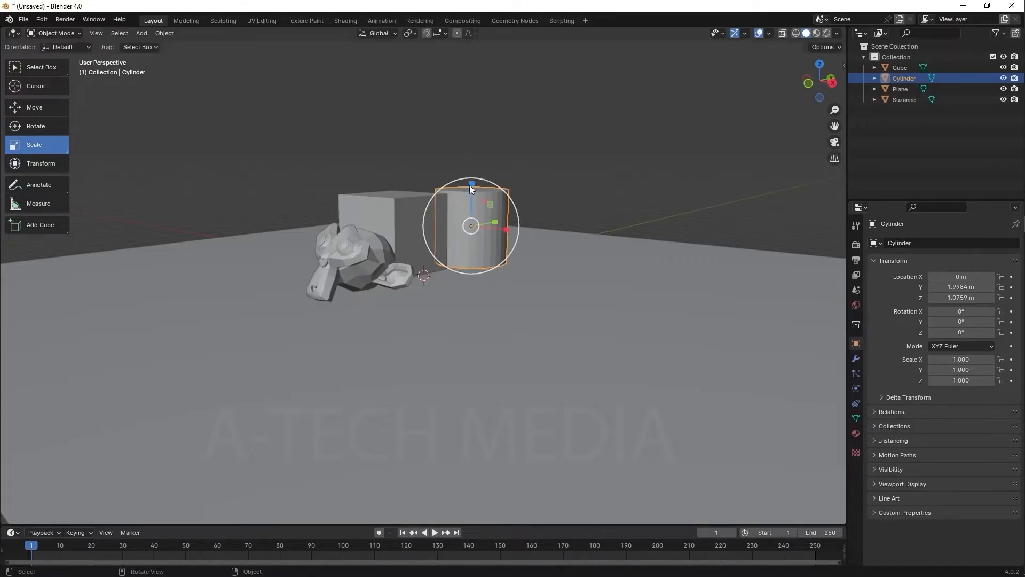
pyautogui.scroll(1, 481, 181)
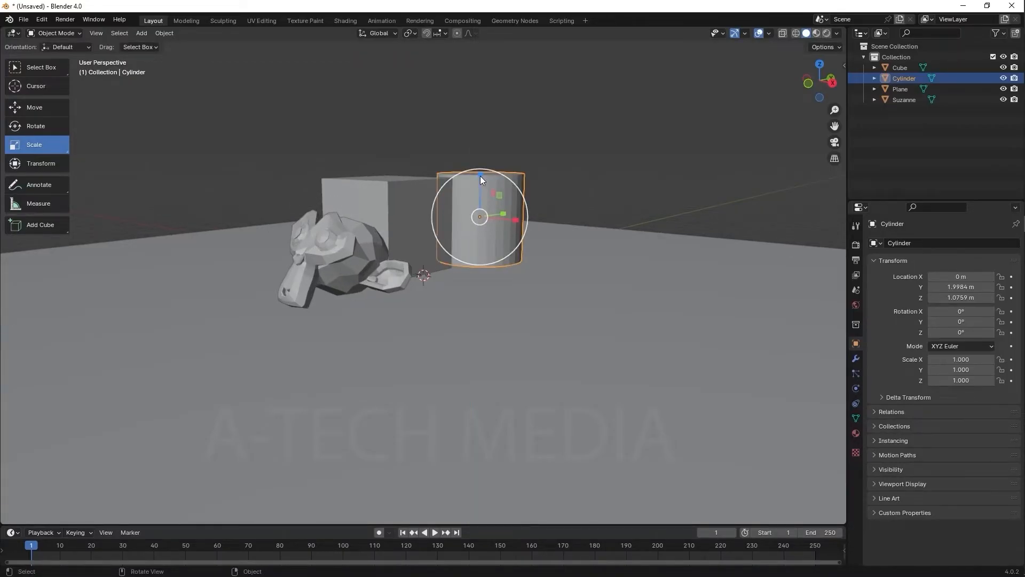
pyautogui.moveTo(480, 176); pyautogui.dragTo(547, 144)
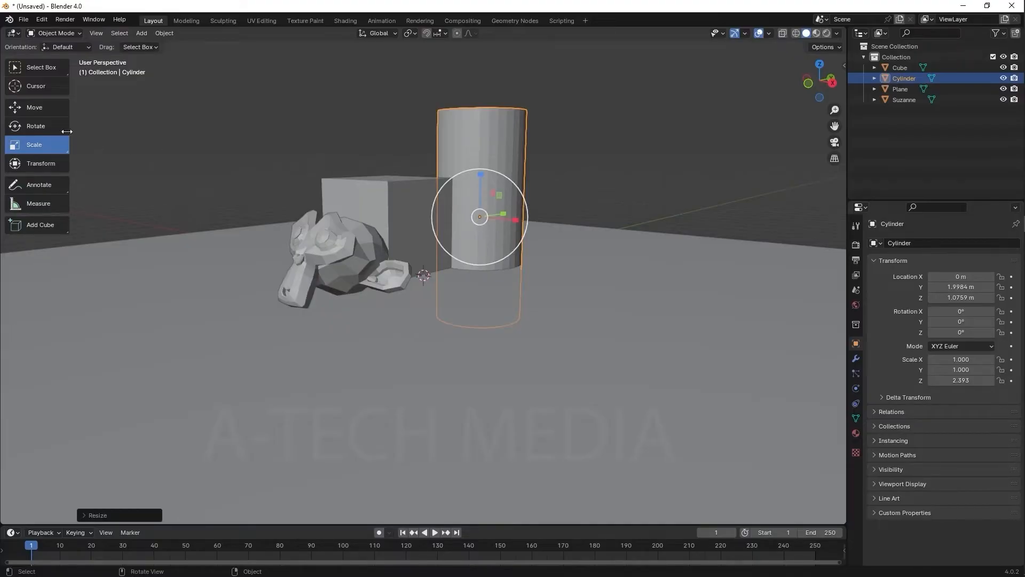
# Step: Raise the stretched cylinder along Z to about 2.35 m so its base rests on the plane
pyautogui.click(37, 108)
pyautogui.moveTo(479, 171); pyautogui.dragTo(485, 115)
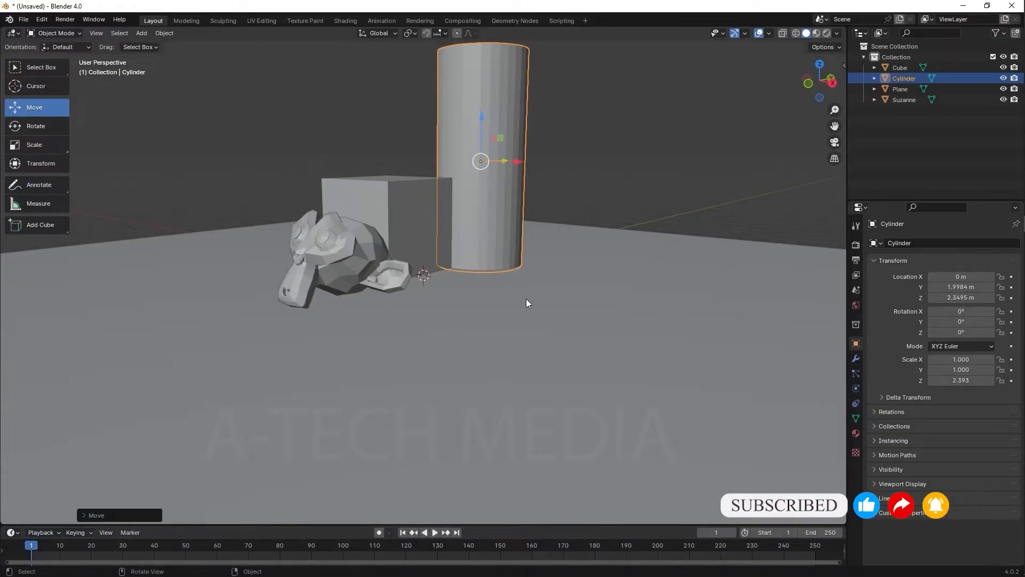
pyautogui.moveTo(526, 300); pyautogui.dragTo(581, 309, button='middle')
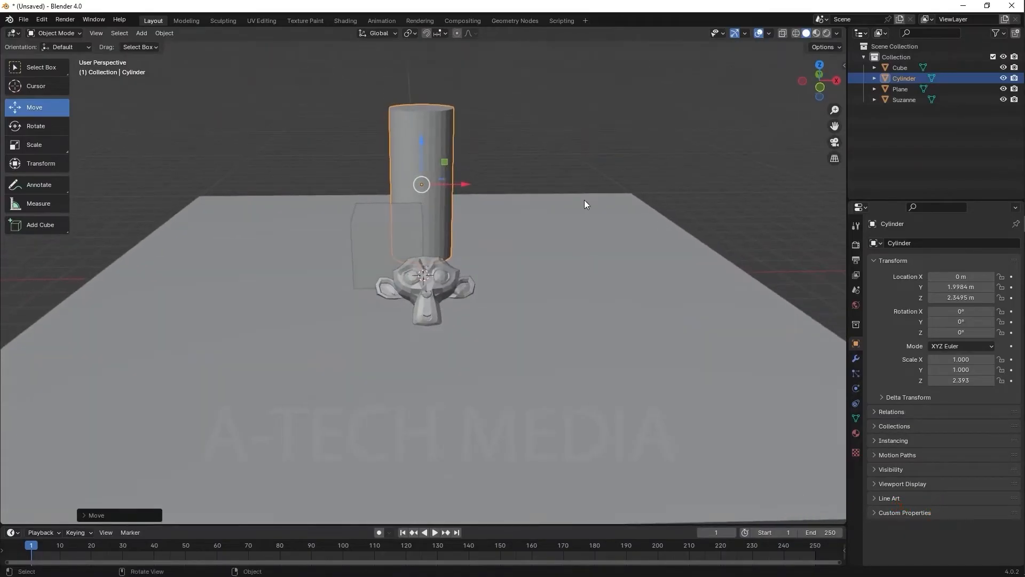
pyautogui.press('s')
pyautogui.press('z')
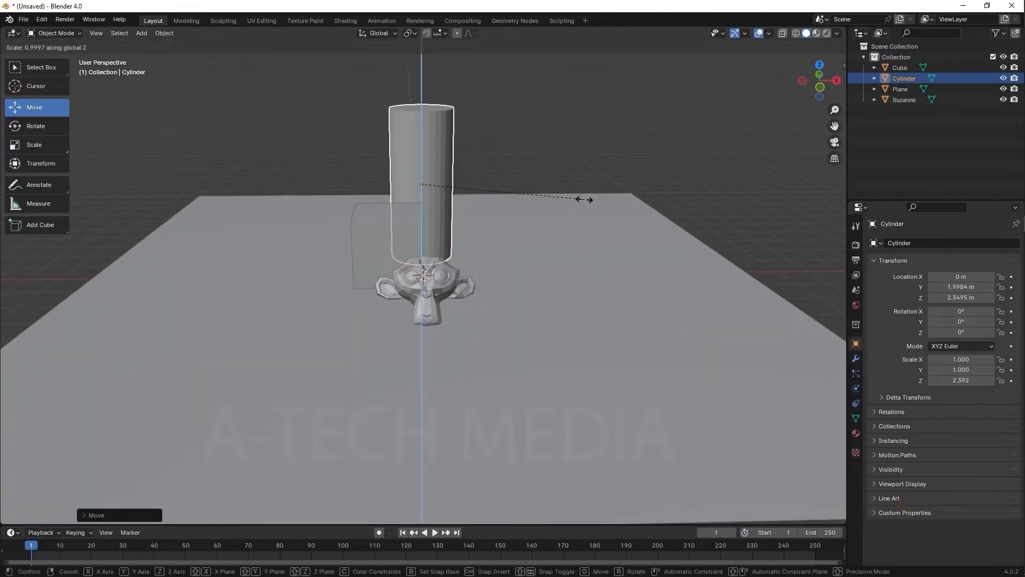
pyautogui.rightClick(546, 171)
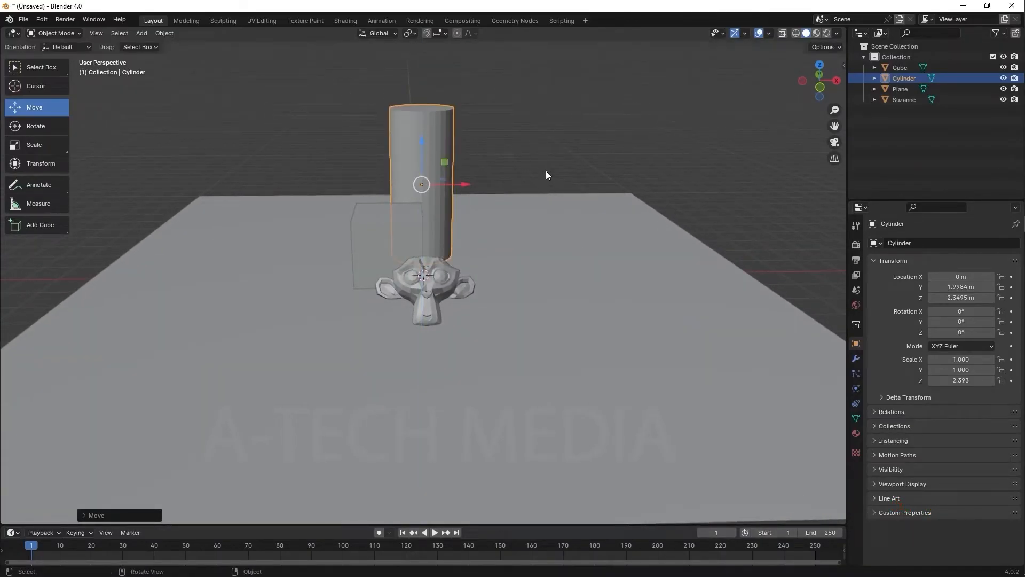
# Step: Shorten the cylinder by scaling it along the Z axis to about 1.67
pyautogui.press('s')
pyautogui.press('z')
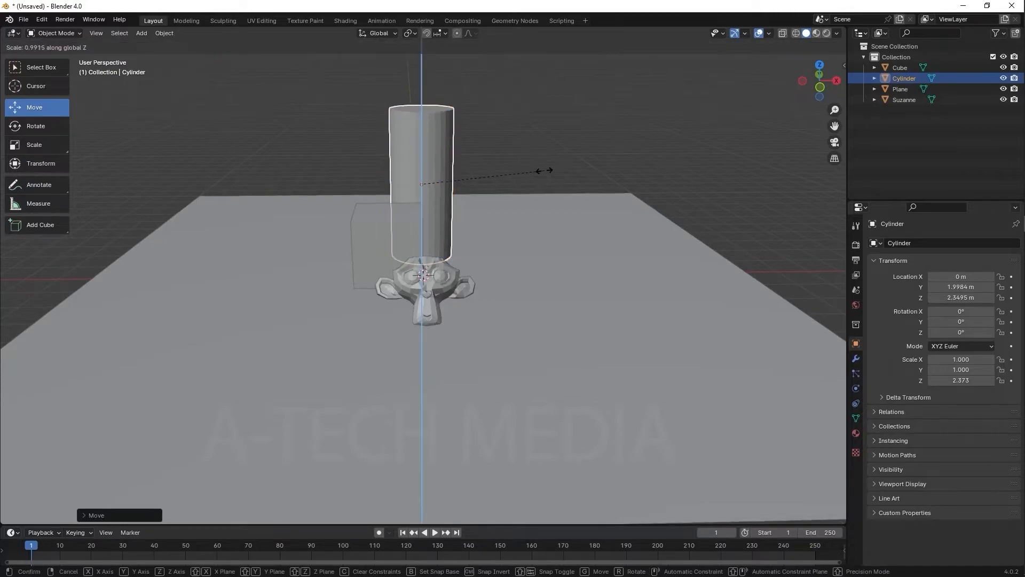
pyautogui.click(506, 159)
pyautogui.moveTo(505, 159); pyautogui.dragTo(539, 224, button='middle')
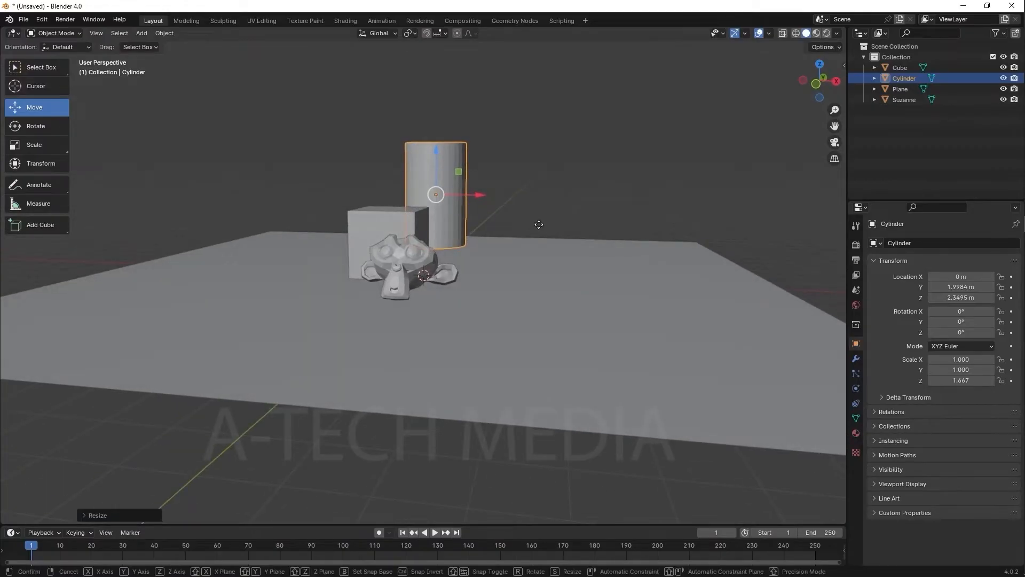
pyautogui.press('g')
pyautogui.press('z')
pyautogui.rightClick(539, 236)
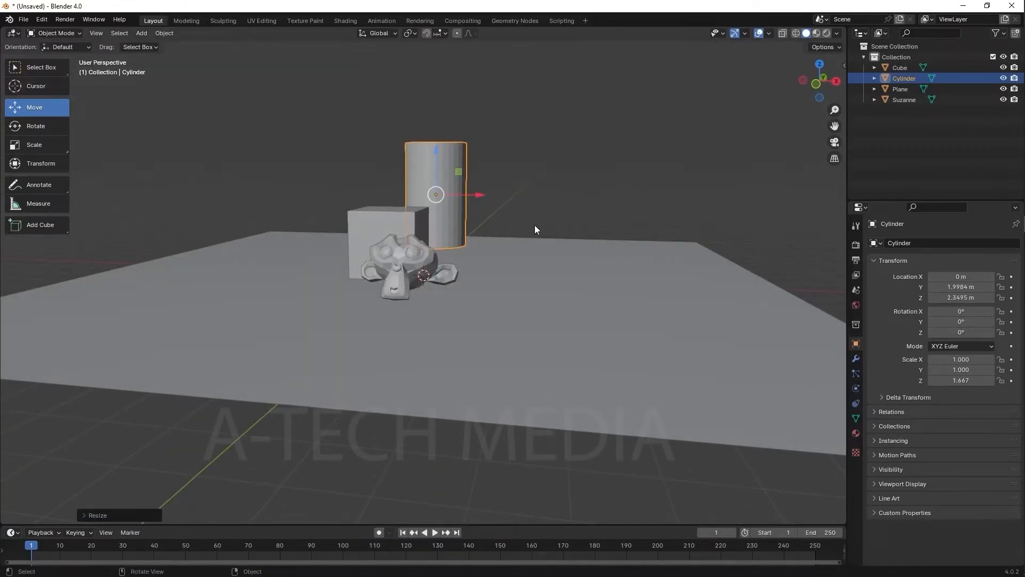
# Step: Lower the cylinder along the Z axis to about 1.64 m so it sits on the plane
pyautogui.press('g')
pyautogui.press('z')
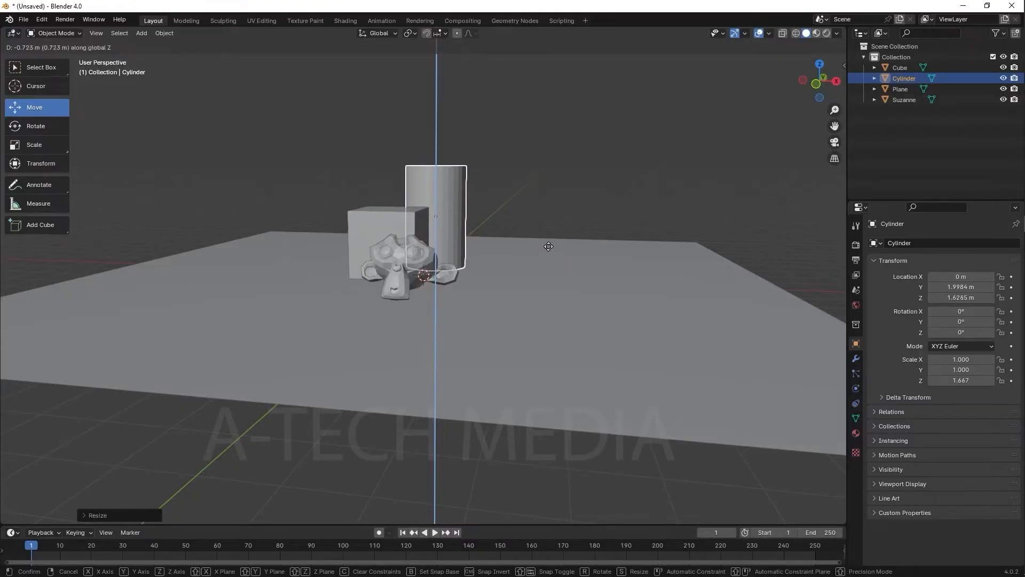
pyautogui.click(549, 246)
pyautogui.moveTo(548, 290); pyautogui.dragTo(580, 291, button='middle')
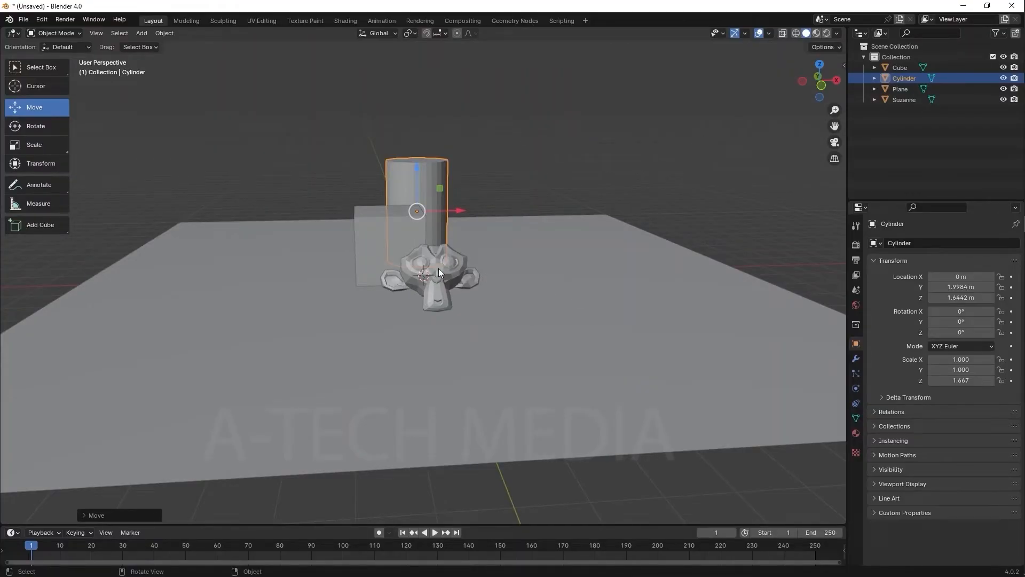
# Step: Add a UV sphere mesh at the centre of the plane
pyautogui.moveTo(500, 290); pyautogui.dragTo(422, 301, button='middle')
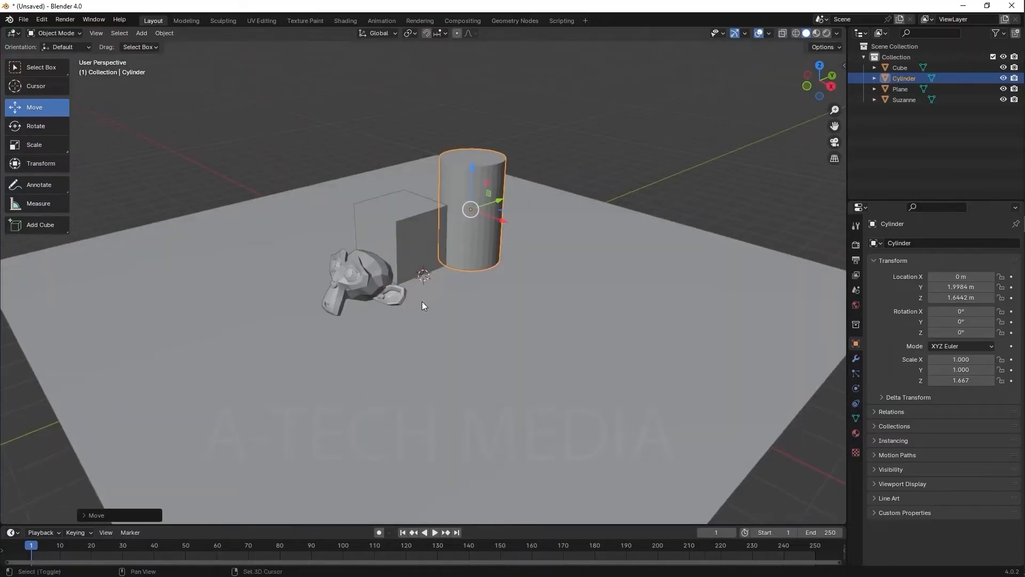
pyautogui.hotkey('shift', 'a')
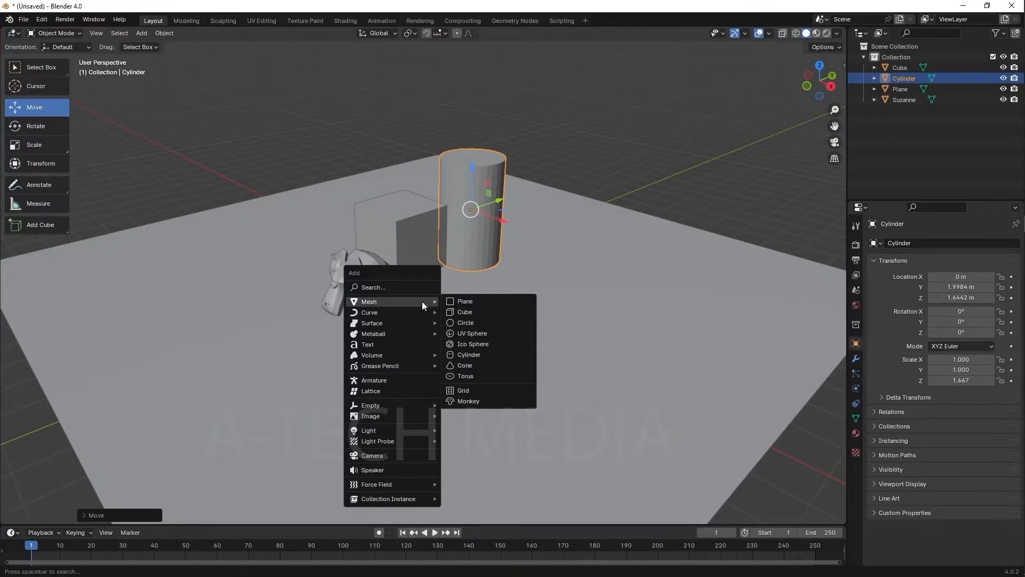
pyautogui.click(479, 331)
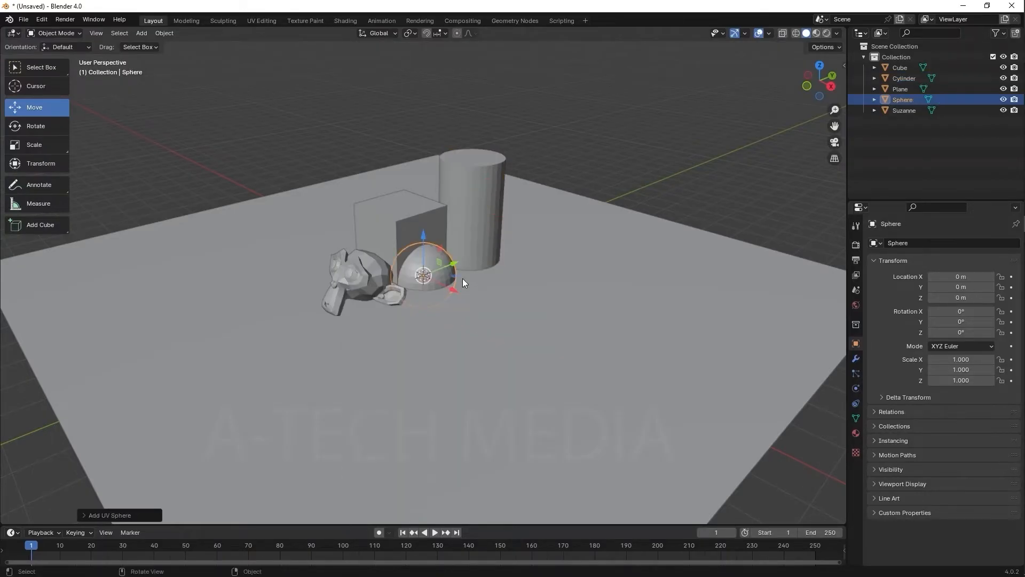
# Step: Raise the sphere to a Z location of about 0.74 m and shift it along X to about 1.43 m
pyautogui.moveTo(419, 240); pyautogui.dragTo(427, 207)
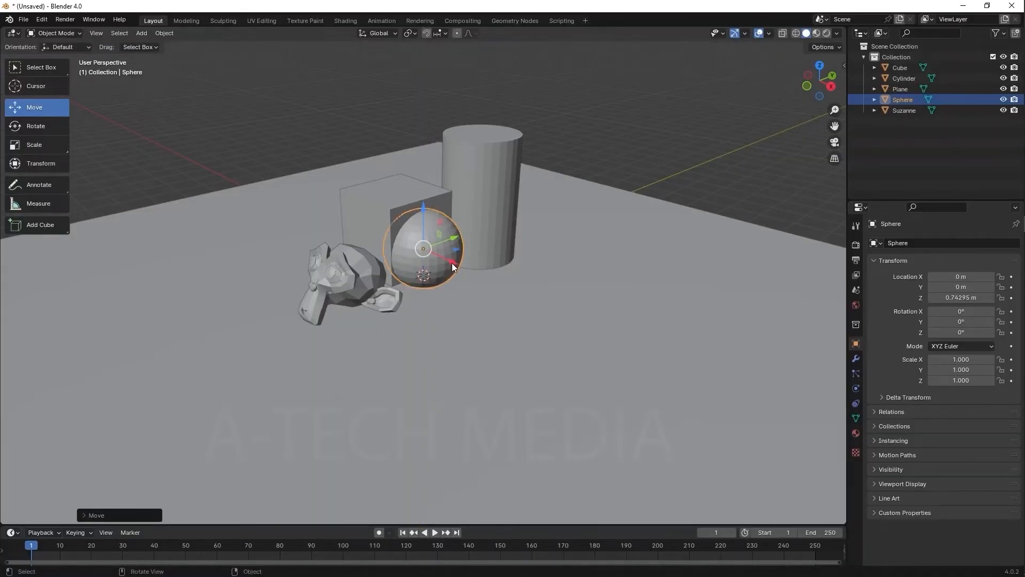
pyautogui.moveTo(452, 263); pyautogui.dragTo(496, 288)
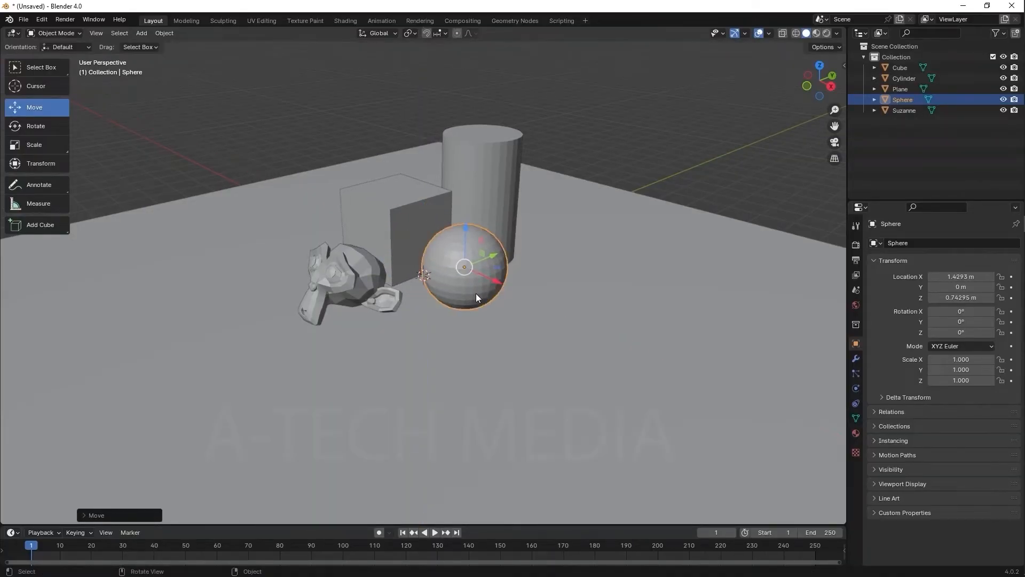
pyautogui.moveTo(473, 293); pyautogui.dragTo(504, 278, button='middle')
# Step: Examine the faceted surface of the UV sphere up close beside the monkey head
pyautogui.scroll(3, 544, 280)
pyautogui.scroll(5, 623, 274)
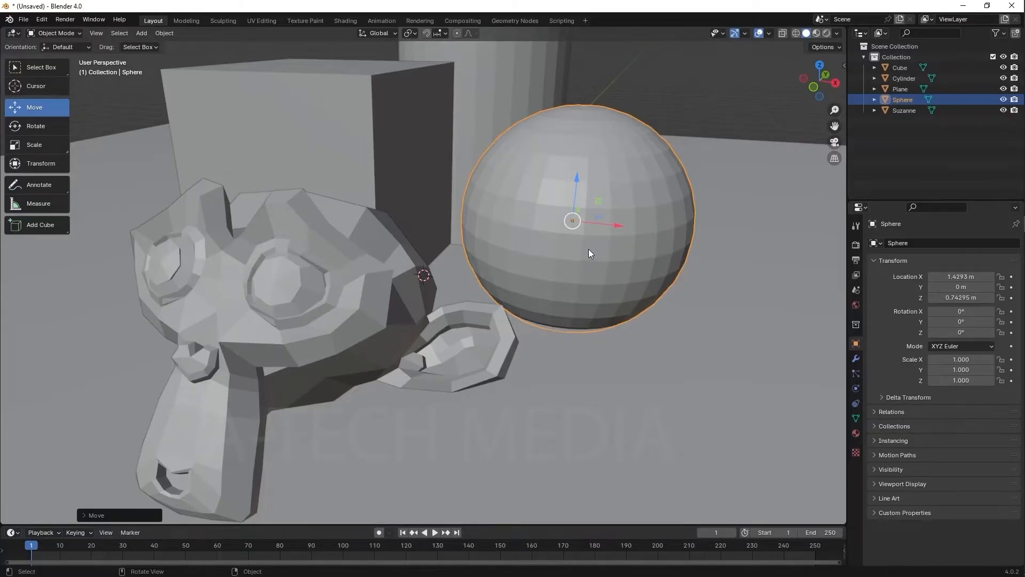
pyautogui.scroll(1, 589, 251)
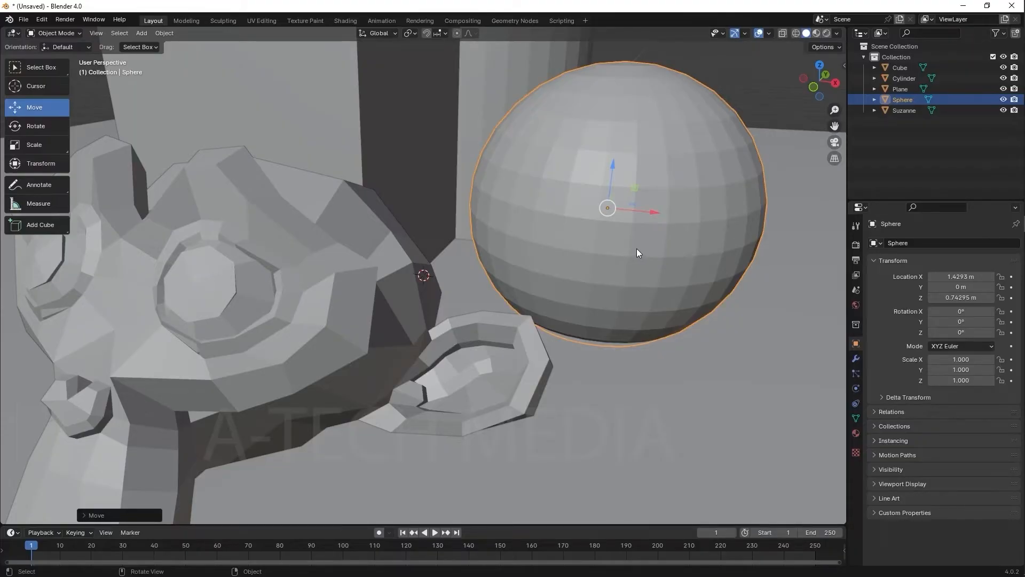
pyautogui.scroll(2, 594, 200)
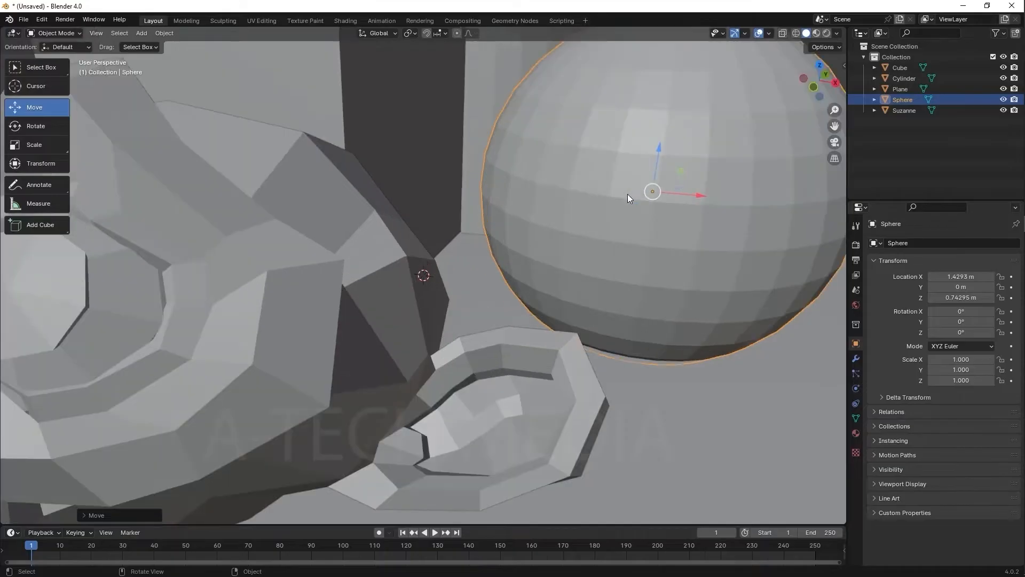
pyautogui.scroll(-1, 668, 153)
pyautogui.moveTo(652, 137); pyautogui.dragTo(614, 139, button='middle')
pyautogui.moveTo(627, 148); pyautogui.dragTo(629, 149, button='middle')
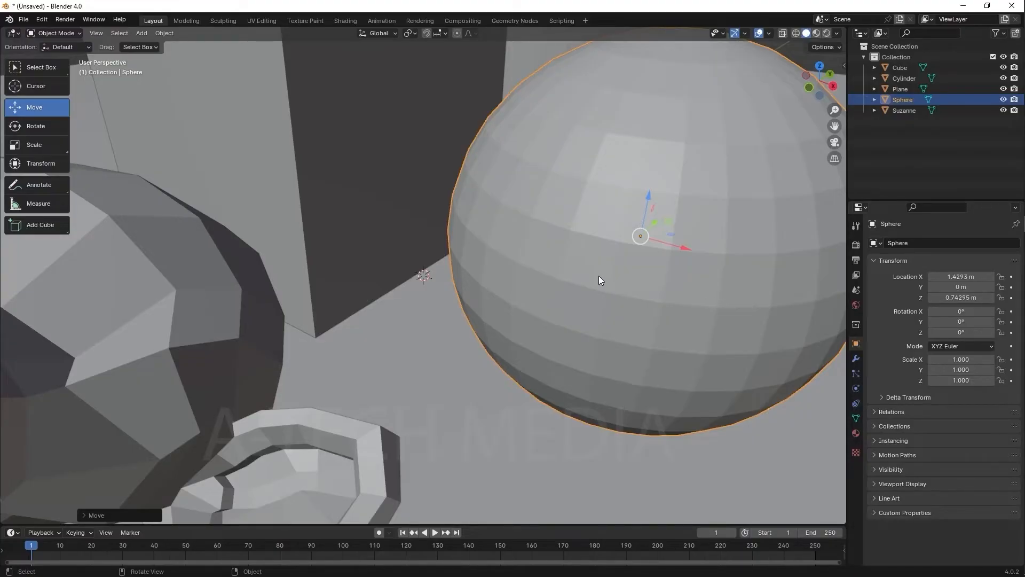
pyautogui.scroll(-4, 363, 243)
pyautogui.moveTo(377, 232); pyautogui.dragTo(338, 235, button='middle')
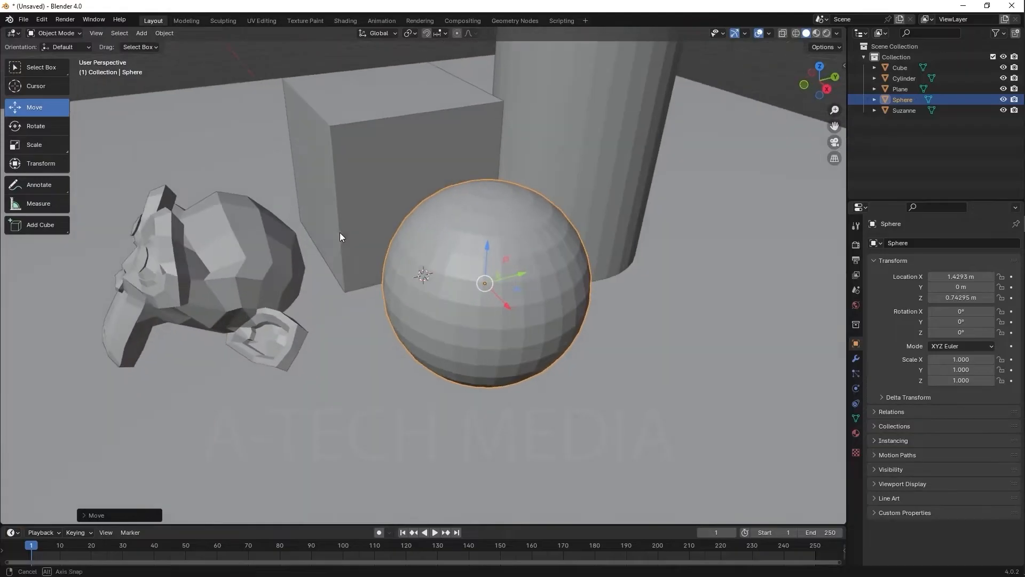
pyautogui.scroll(-2, 559, 156)
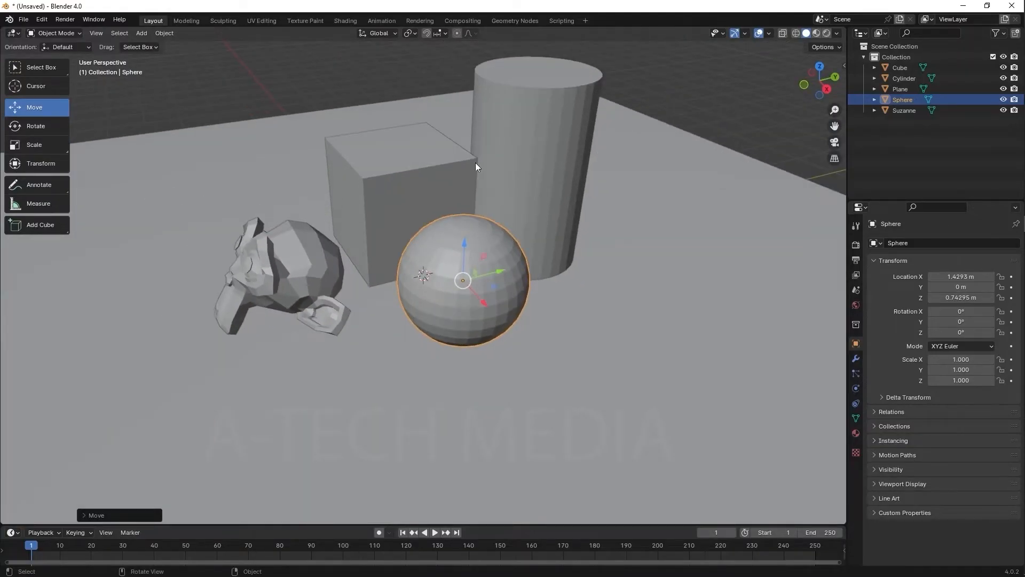
# Step: Inspect the cube, cylinder, monkey head and sphere from behind, above and in front to compare their surfaces
pyautogui.scroll(3, 497, 272)
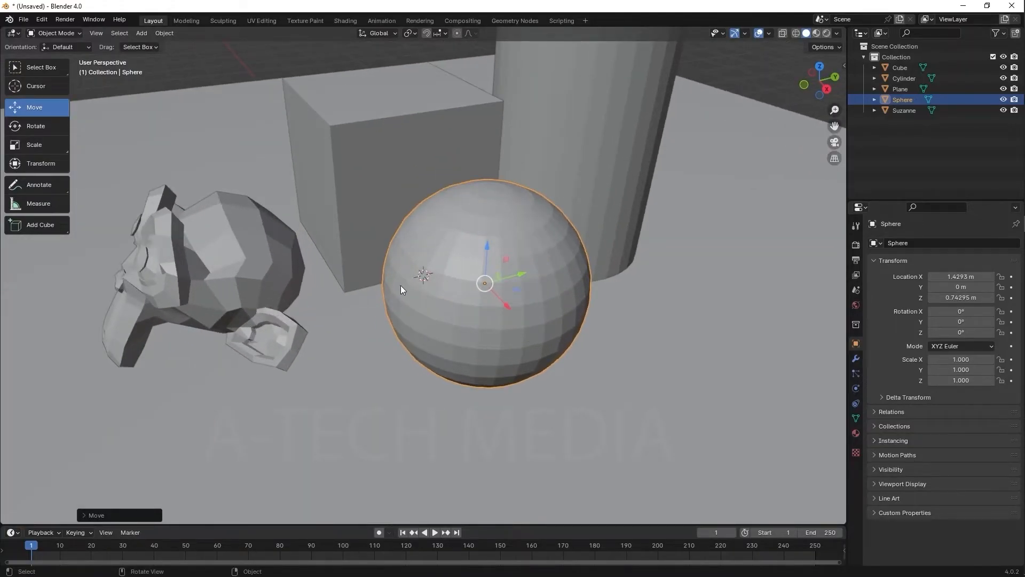
pyautogui.moveTo(395, 283); pyautogui.dragTo(439, 290, button='middle')
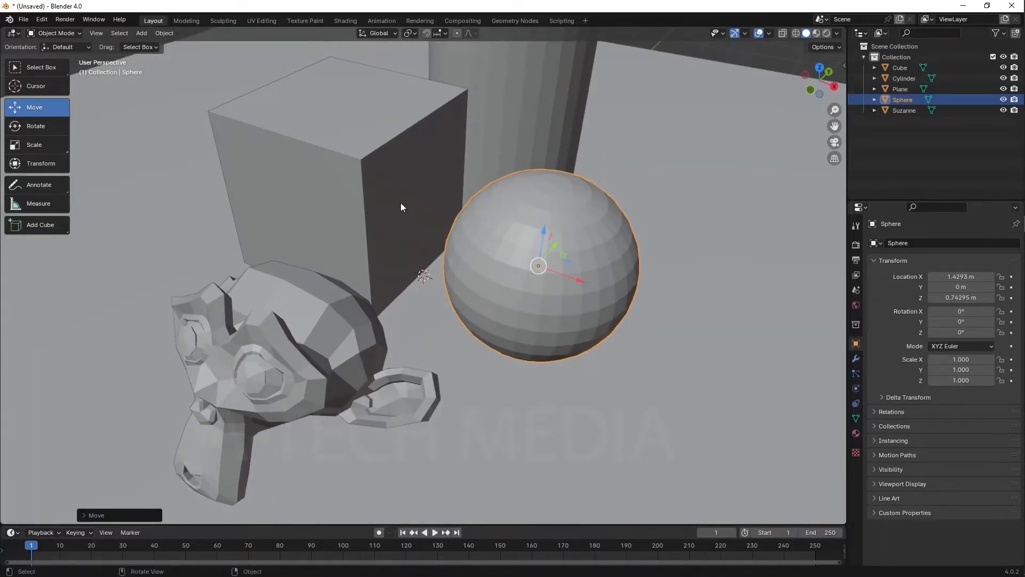
pyautogui.moveTo(417, 253); pyautogui.dragTo(448, 249, button='middle')
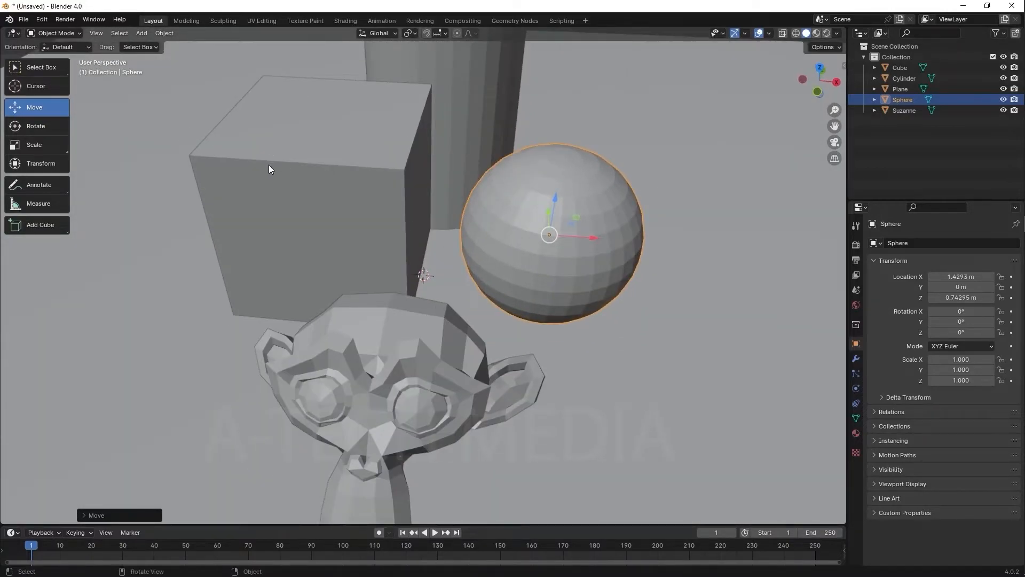
pyautogui.moveTo(269, 169); pyautogui.dragTo(376, 165, button='middle')
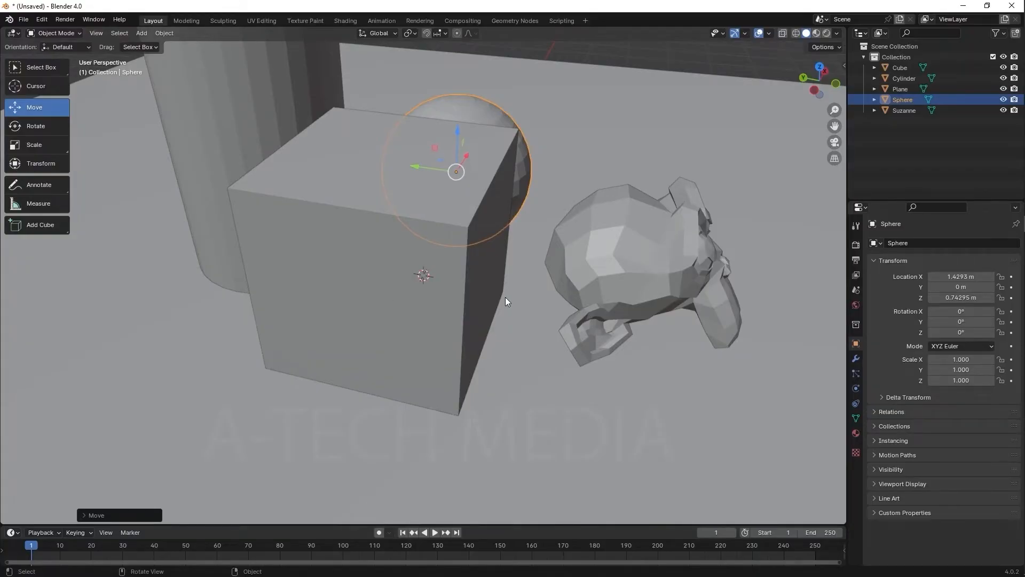
pyautogui.moveTo(236, 86); pyautogui.dragTo(332, 155, button='middle')
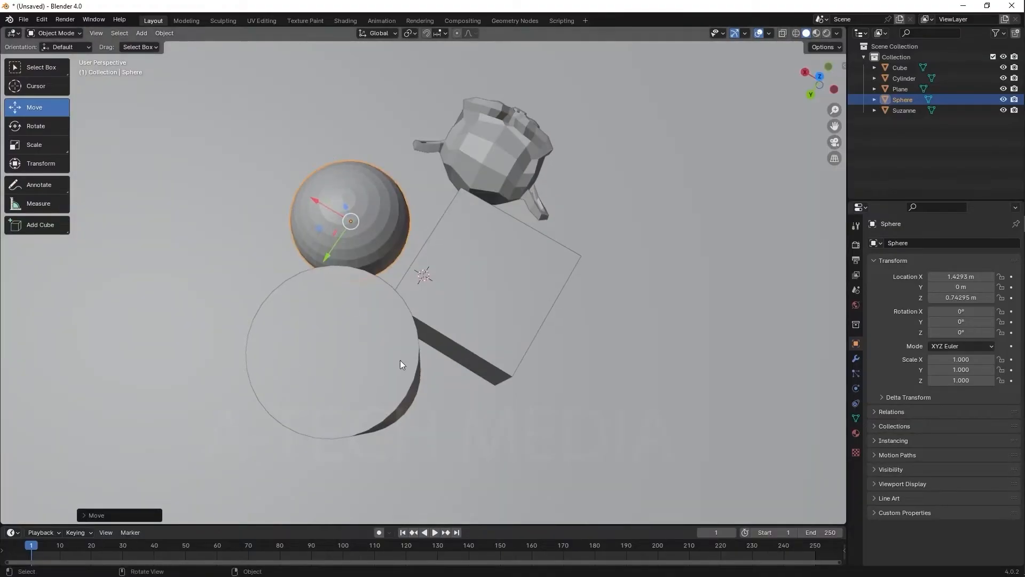
pyautogui.moveTo(403, 362); pyautogui.dragTo(539, 223, button='middle')
pyautogui.scroll(4, 539, 223)
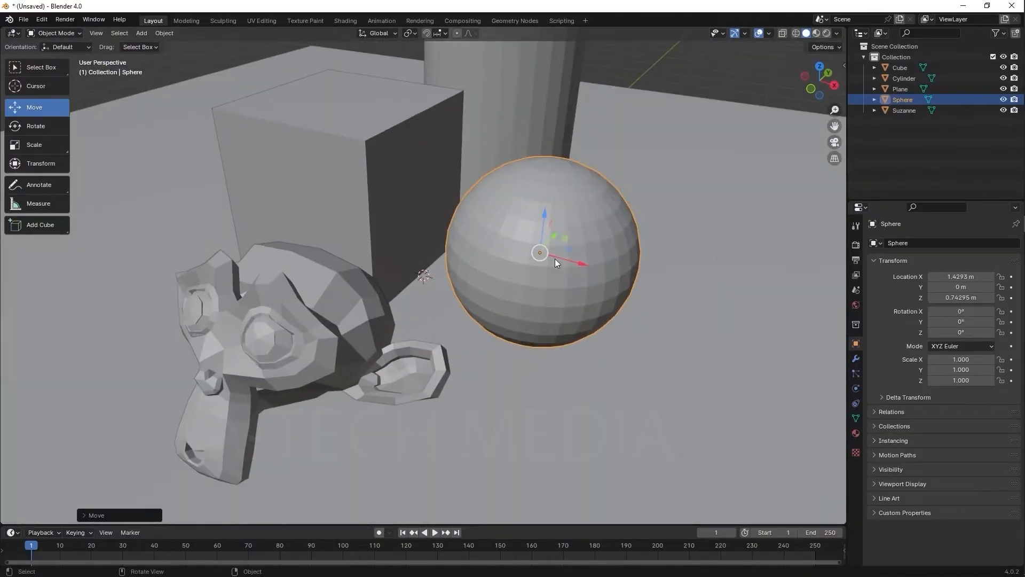
pyautogui.scroll(2, 655, 244)
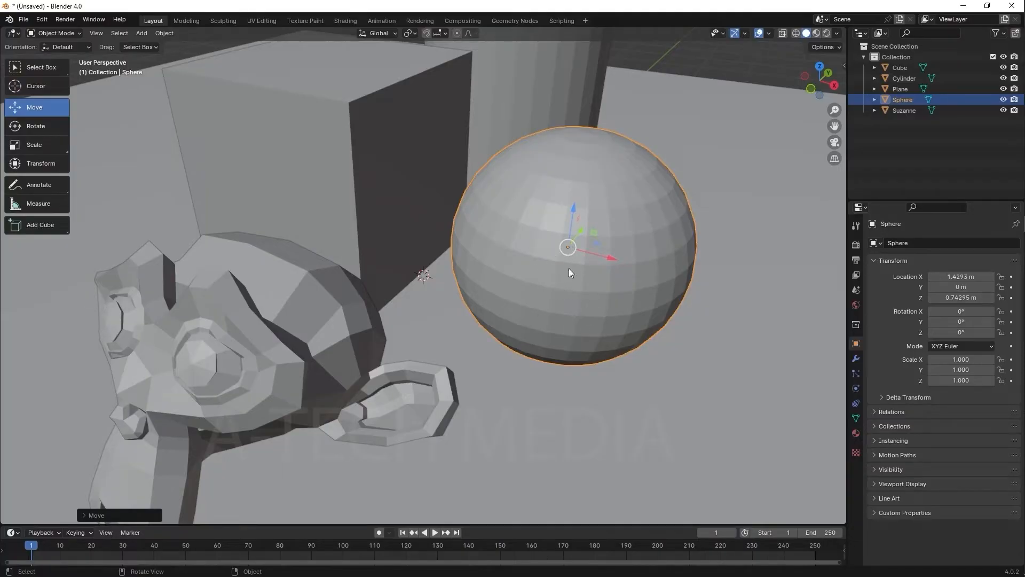
# Step: Try Shade Smooth on the UV sphere and undo it
pyautogui.scroll(-4, 528, 241)
pyautogui.moveTo(530, 244); pyautogui.dragTo(586, 251, button='middle')
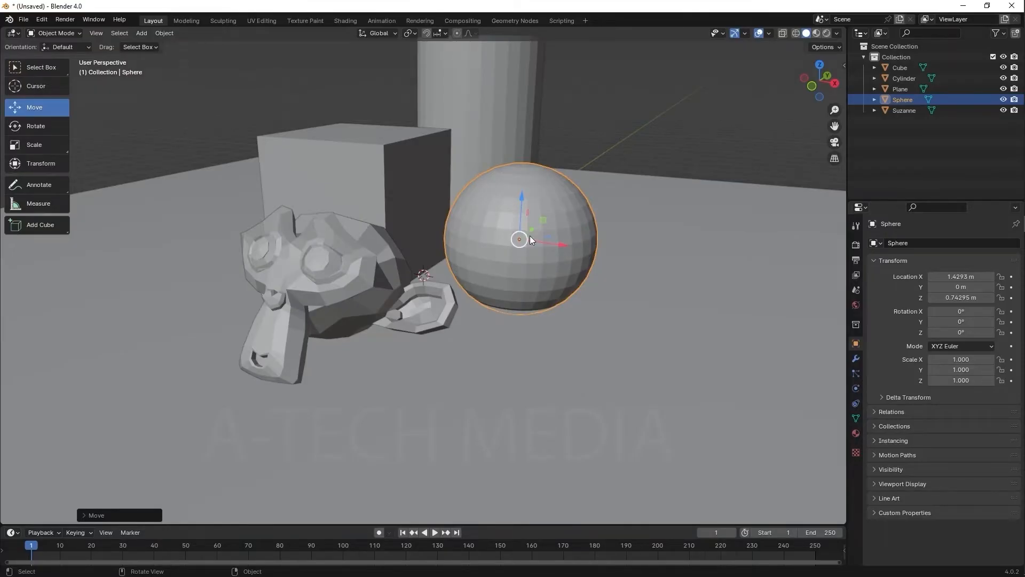
pyautogui.rightClick(547, 211)
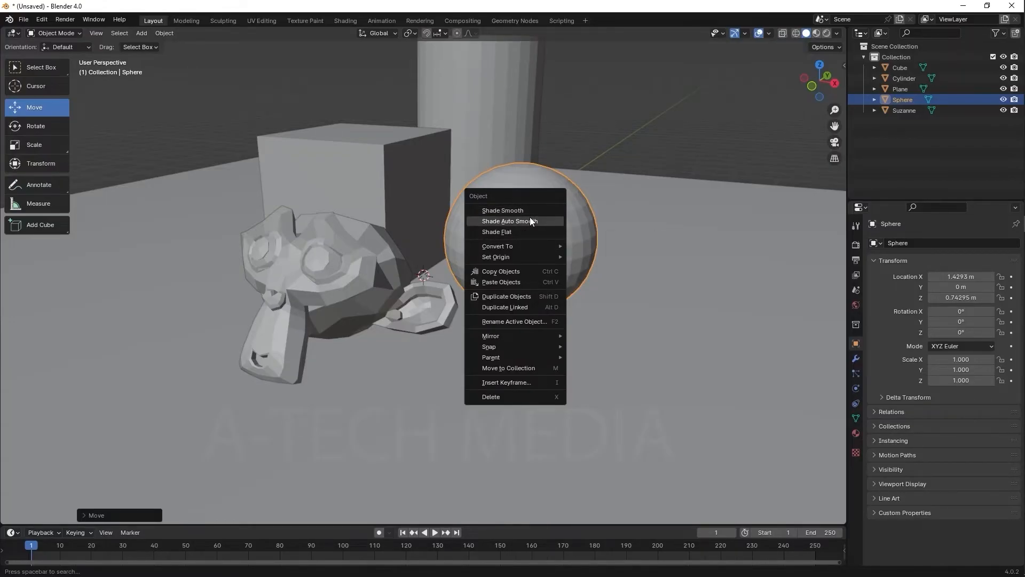
pyautogui.click(530, 213)
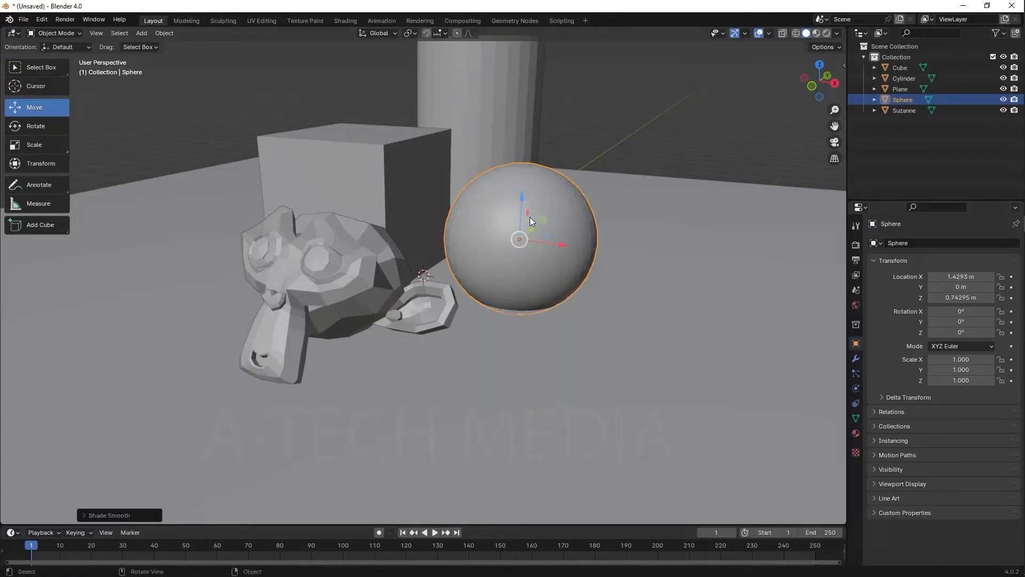
pyautogui.rightClick(550, 254)
pyautogui.click(536, 187)
pyautogui.moveTo(546, 242)
pyautogui.mouseDown(button='middle')
pyautogui.moveTo(418, 227)
pyautogui.moveTo(498, 242)
pyautogui.moveTo(485, 234)
pyautogui.mouseUp(button='middle')
pyautogui.hotkey('ctrl', 'z')
# Step: Apply Shade Auto Smooth to the UV sphere
pyautogui.rightClick(498, 207)
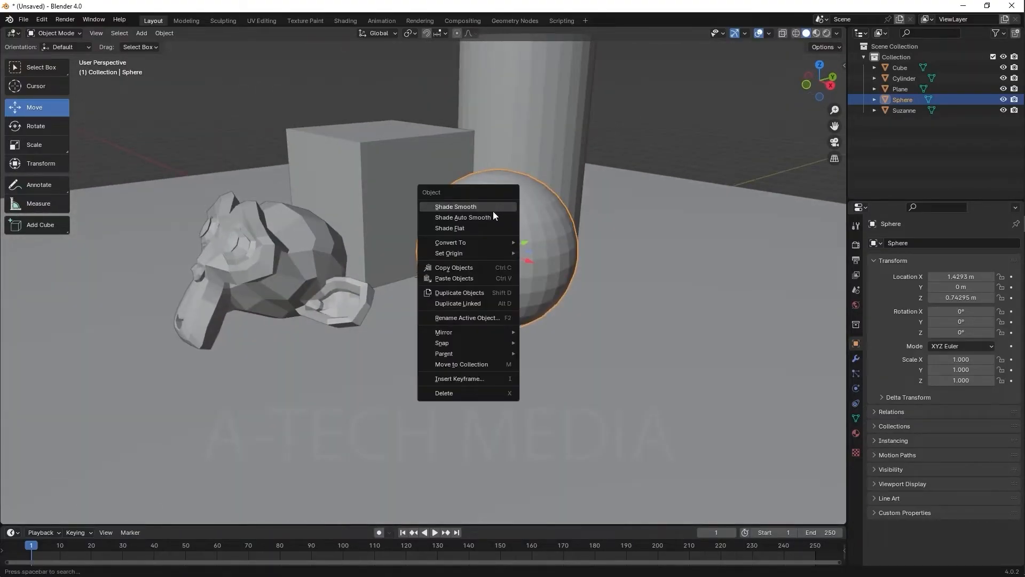
pyautogui.click(490, 219)
pyautogui.moveTo(483, 271); pyautogui.dragTo(415, 306, button='middle')
# Step: Apply Shade Auto Smooth to the monkey head and view it at an angle
pyautogui.click(407, 278)
pyautogui.rightClick(432, 274)
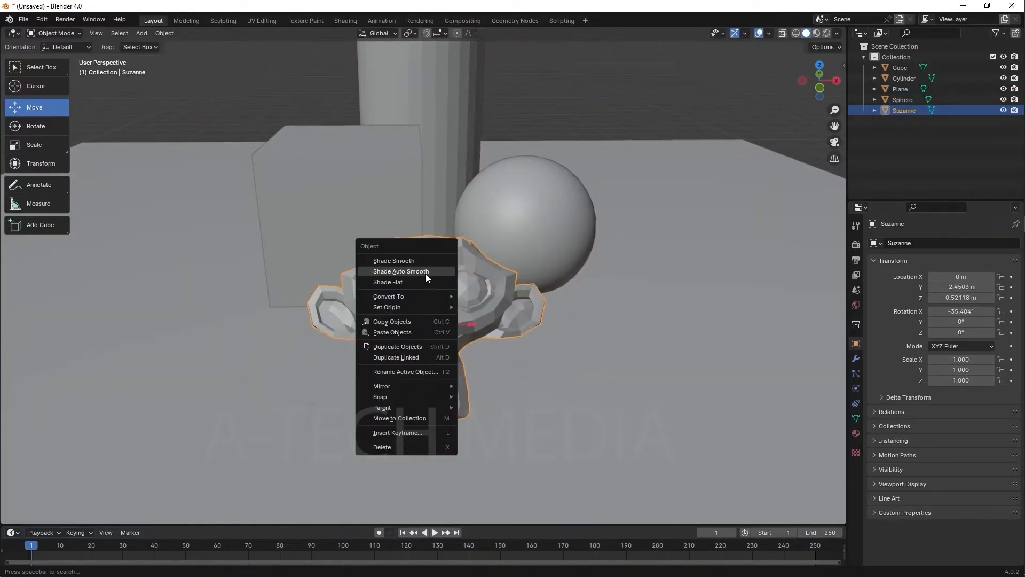
pyautogui.click(425, 274)
pyautogui.moveTo(429, 305); pyautogui.dragTo(402, 303, button='middle')
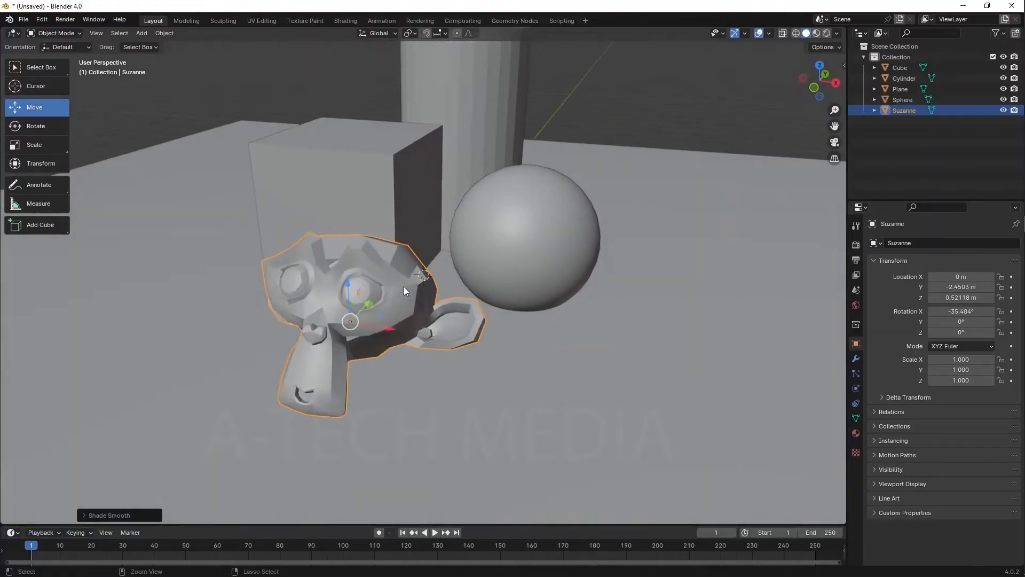
# Step: Try Shade Smooth on the monkey head, inspect it from the other side, and return it to Shade Auto Smooth
pyautogui.rightClick(393, 269)
pyautogui.click(389, 260)
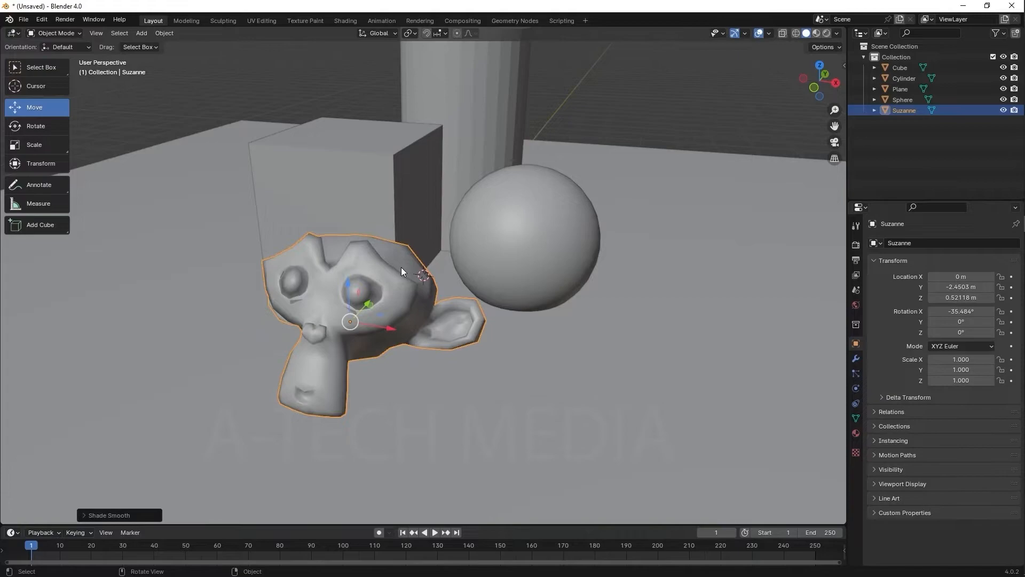
pyautogui.moveTo(401, 267); pyautogui.dragTo(449, 264, button='middle')
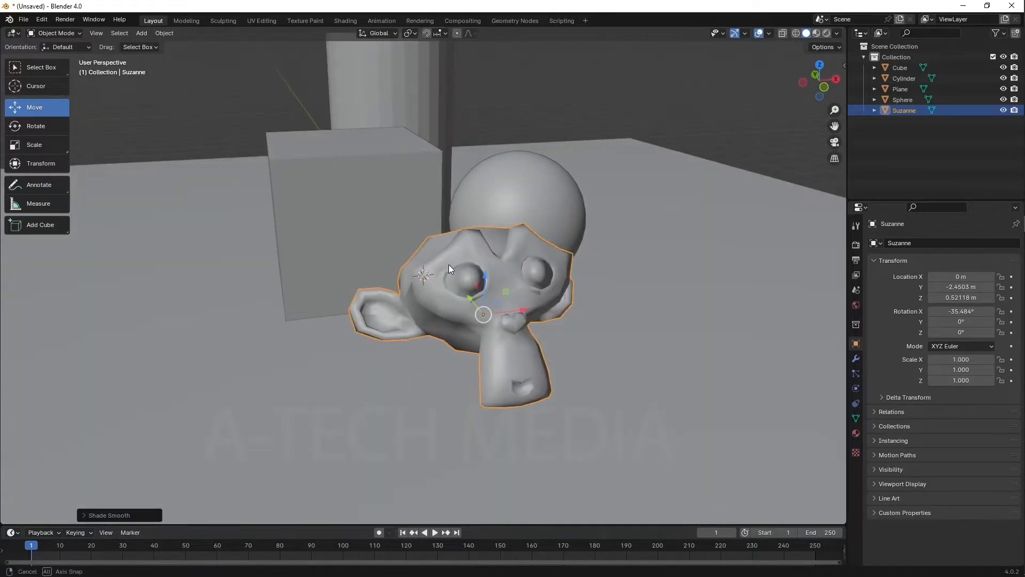
pyautogui.rightClick(494, 260)
pyautogui.click(491, 267)
# Step: Smooth the surface shading of the tall cylinder behind the cube, and finish with the plane selected
pyautogui.moveTo(625, 295); pyautogui.dragTo(534, 230, button='middle')
pyautogui.click(451, 117)
pyautogui.rightClick(451, 115)
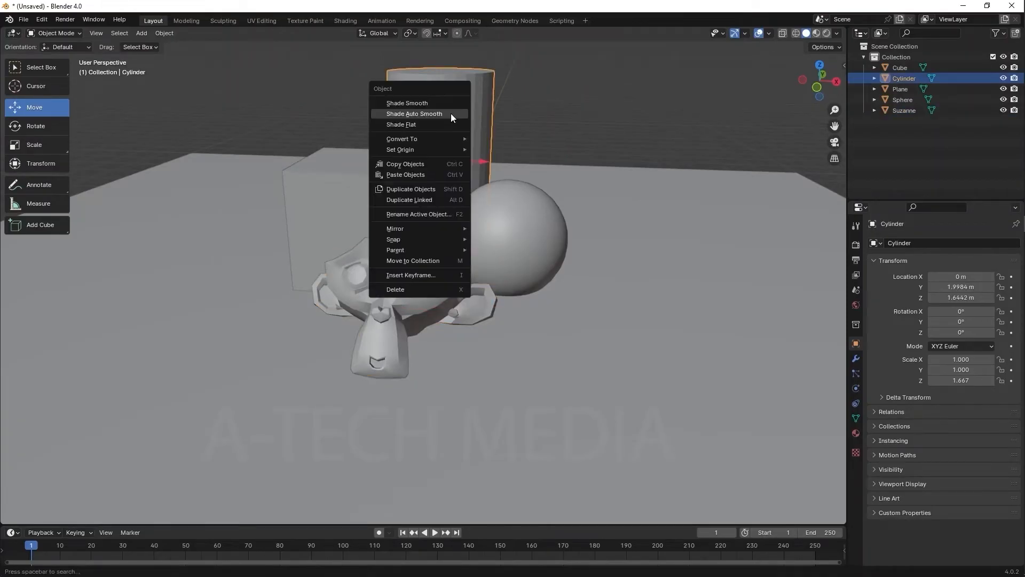
pyautogui.click(451, 103)
pyautogui.moveTo(572, 191); pyautogui.dragTo(563, 232, button='middle')
pyautogui.click(515, 245)
pyautogui.click(563, 237)
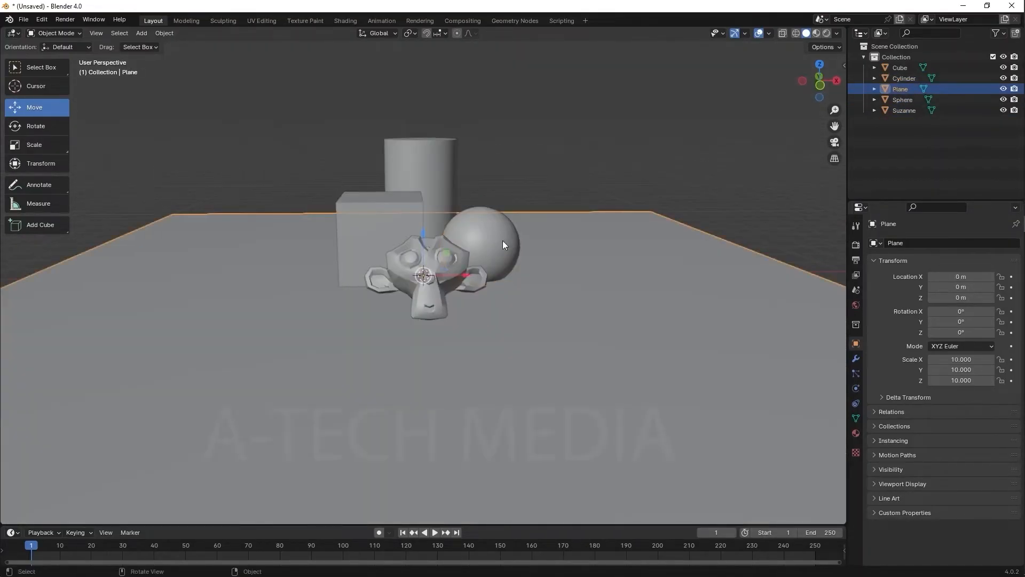
# Step: Add a cone mesh at the centre of the plane and delete it
pyautogui.moveTo(502, 241); pyautogui.dragTo(505, 245, button='middle')
pyautogui.hotkey('shift', 'a')
pyautogui.moveTo(508, 248)
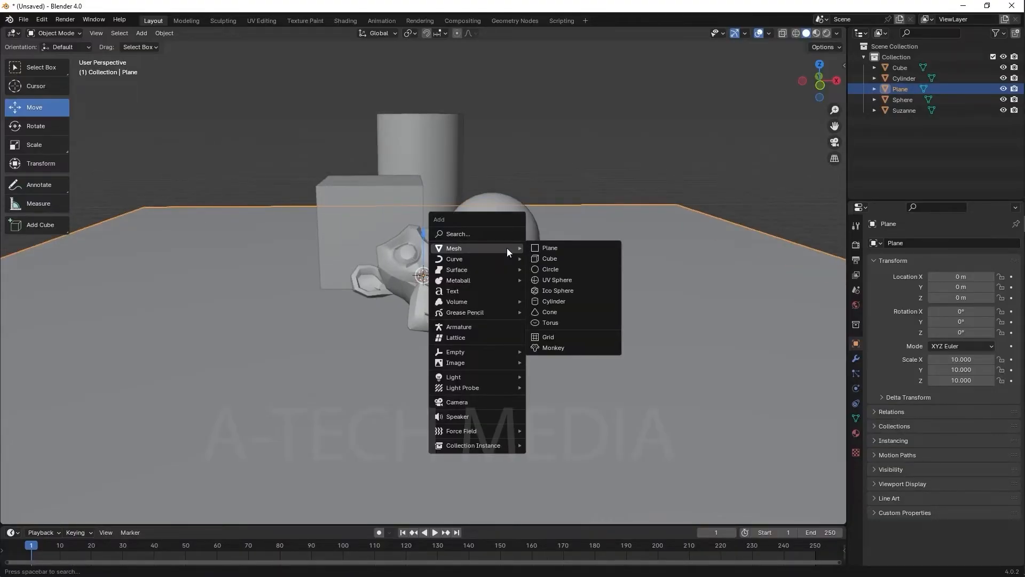
pyautogui.click(566, 313)
pyautogui.press('x')
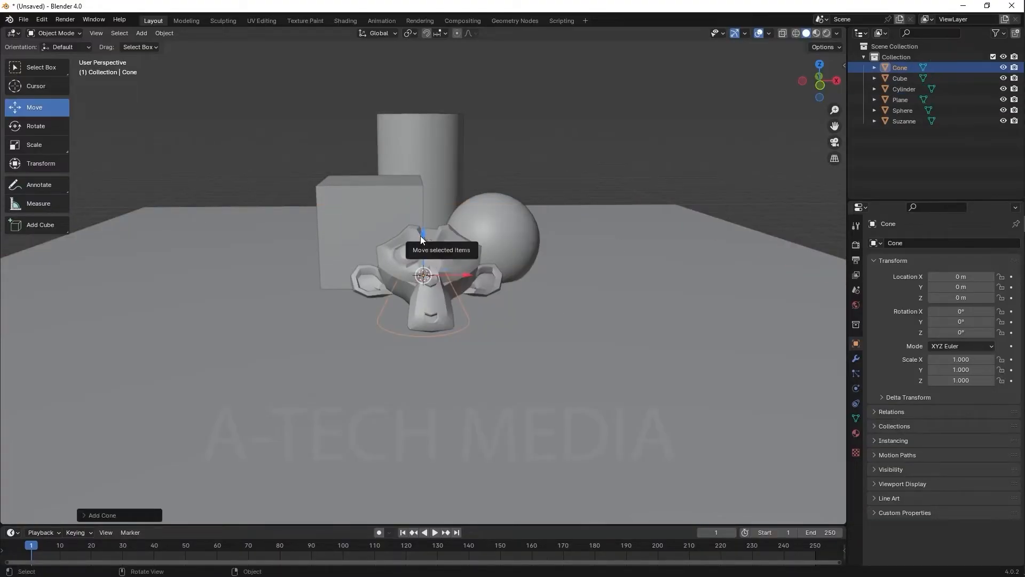
pyautogui.click(425, 248)
pyautogui.moveTo(424, 248); pyautogui.dragTo(455, 268, button='middle')
pyautogui.click(445, 256)
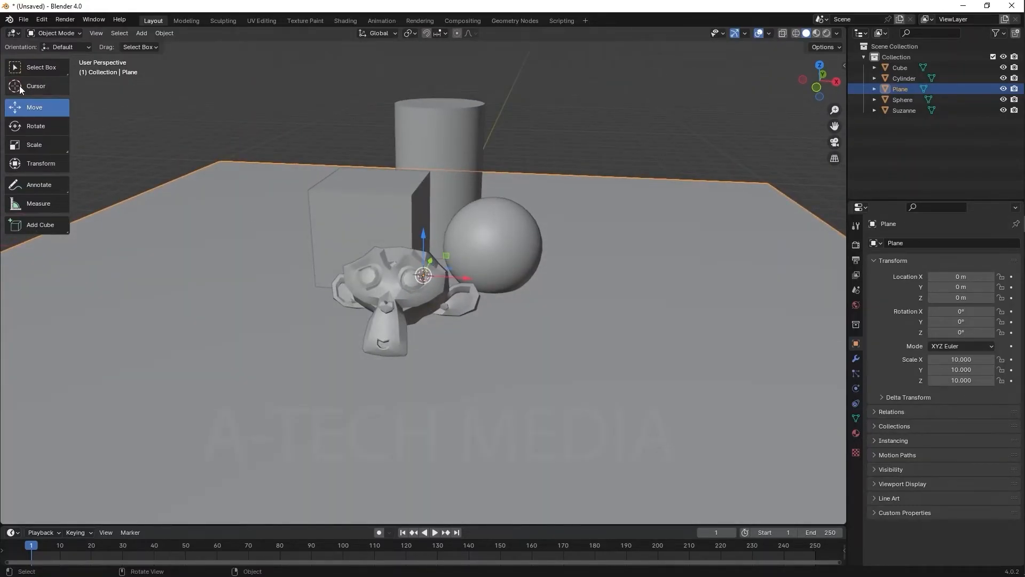
# Step: Place the 3D cursor on the plane beside the cylinder and sphere, and add a cone mesh there
pyautogui.click(39, 91)
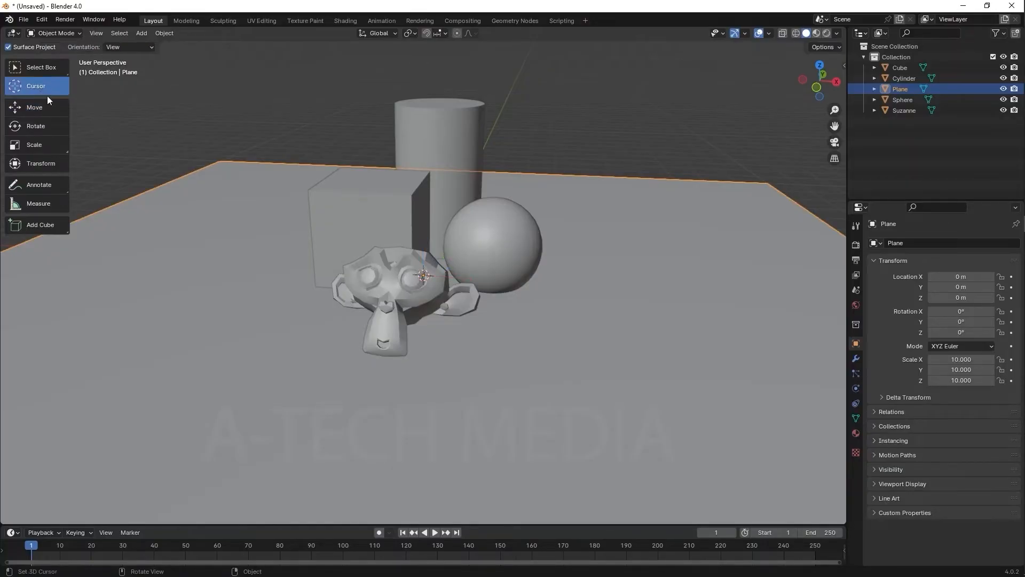
pyautogui.moveTo(509, 303); pyautogui.dragTo(555, 290, button='middle')
pyautogui.click(530, 288)
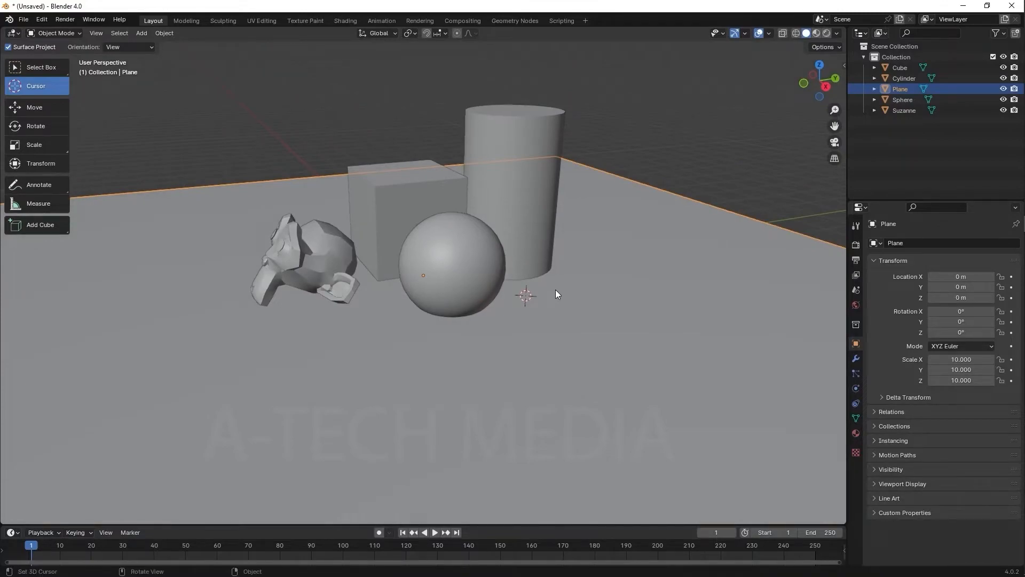
pyautogui.click(141, 33)
pyautogui.moveTo(145, 46)
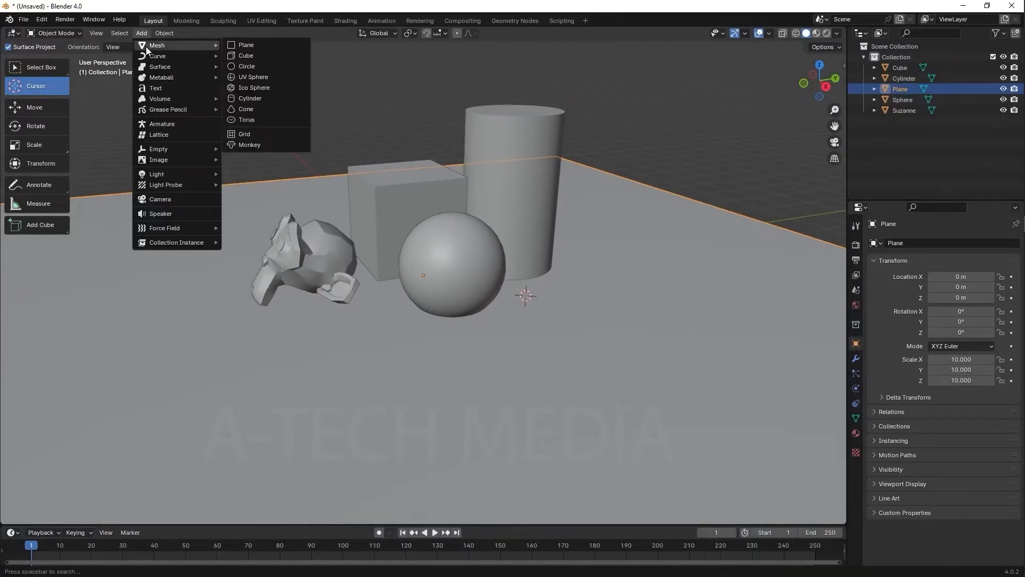
pyautogui.click(277, 110)
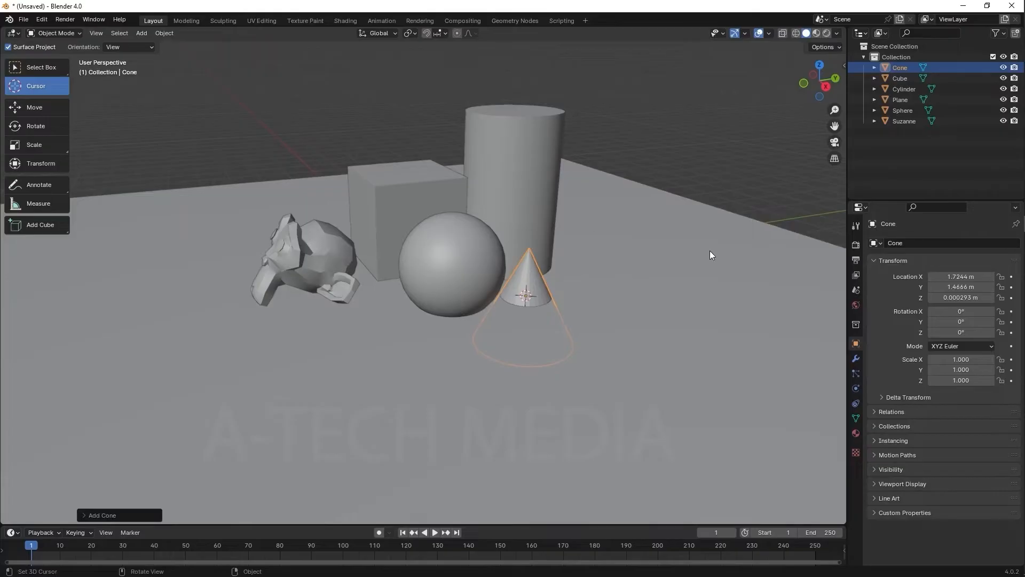
# Step: Reposition the 3D cursor on the open plane between the monkey head and the sphere
pyautogui.click(58, 108)
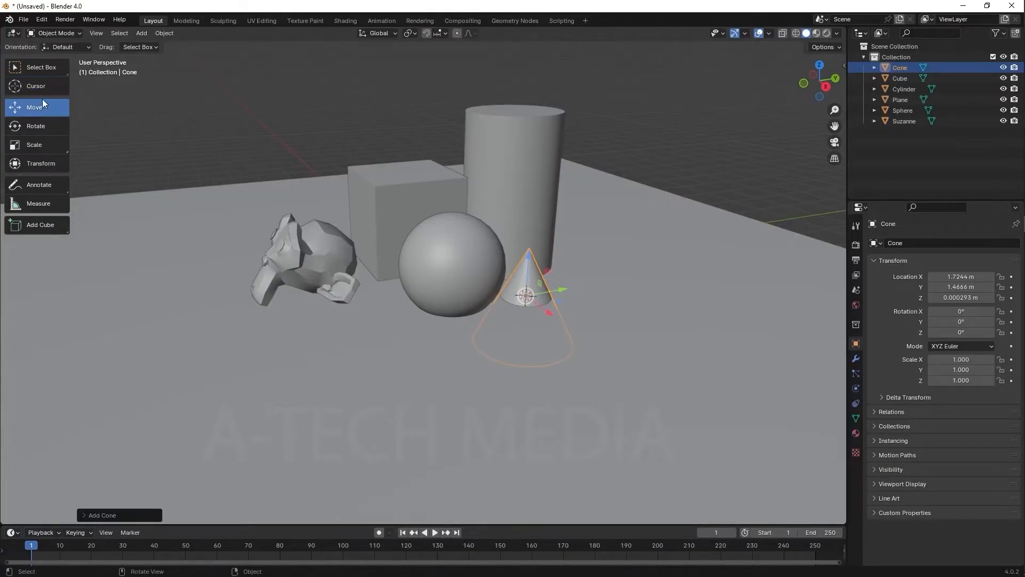
pyautogui.click(64, 91)
pyautogui.click(523, 280)
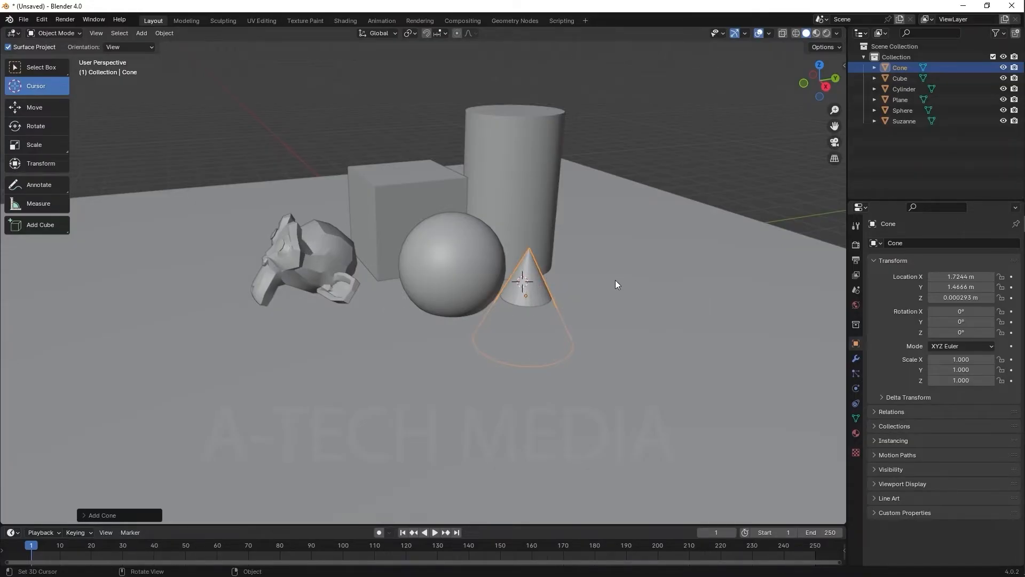
pyautogui.click(381, 320)
# Step: Raise the cone along the Z axis to a Z location of about 1.02 m
pyautogui.click(52, 109)
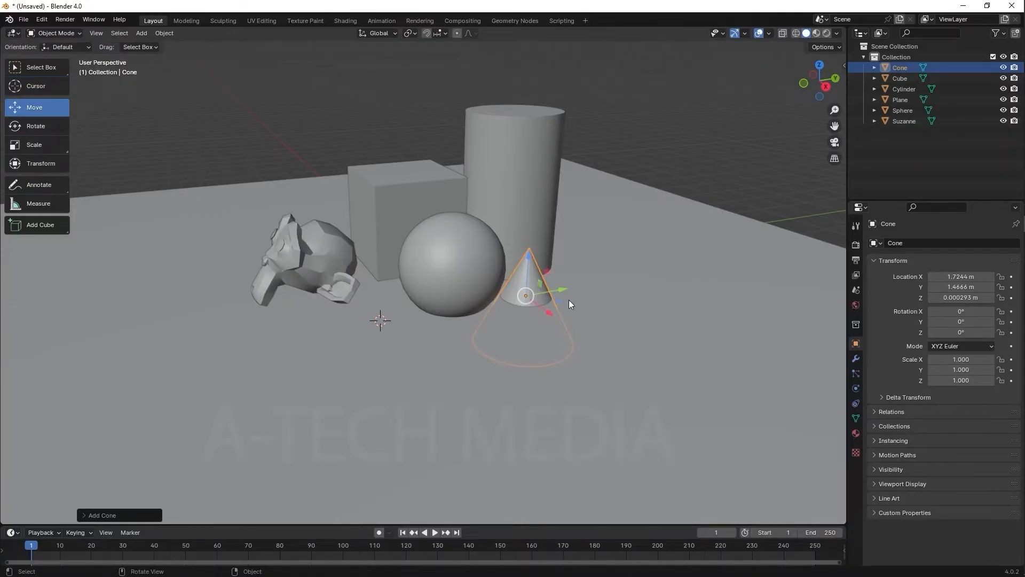
pyautogui.press('g')
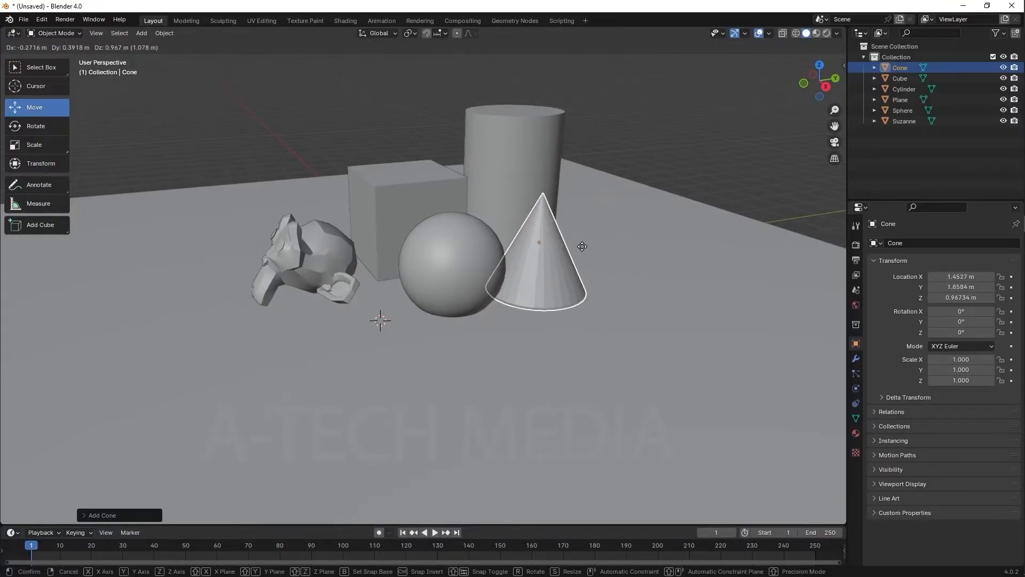
pyautogui.press('z')
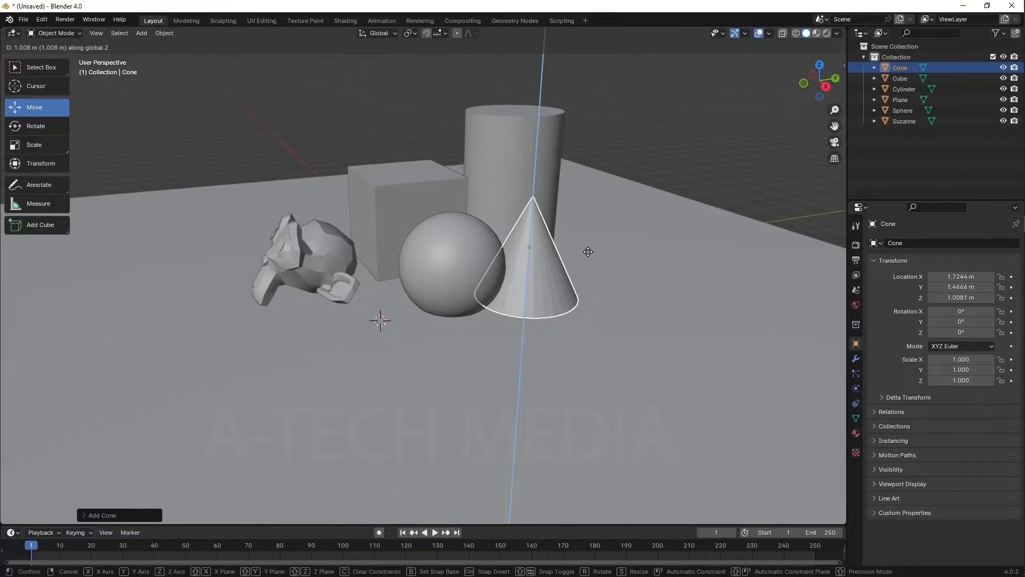
pyautogui.click(588, 251)
pyautogui.moveTo(588, 252); pyautogui.dragTo(665, 327, button='middle')
pyautogui.press('s')
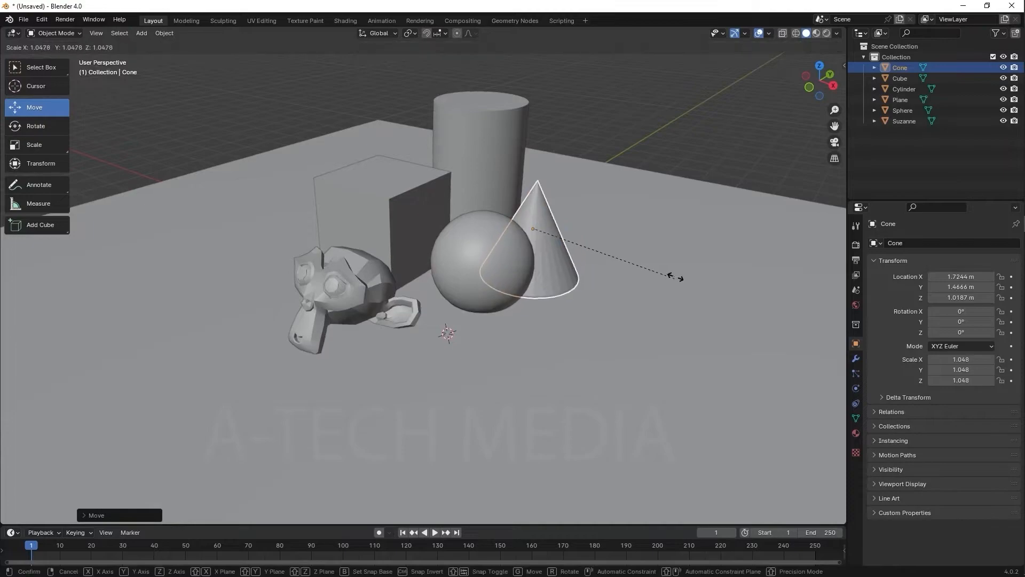
pyautogui.press('Escape')
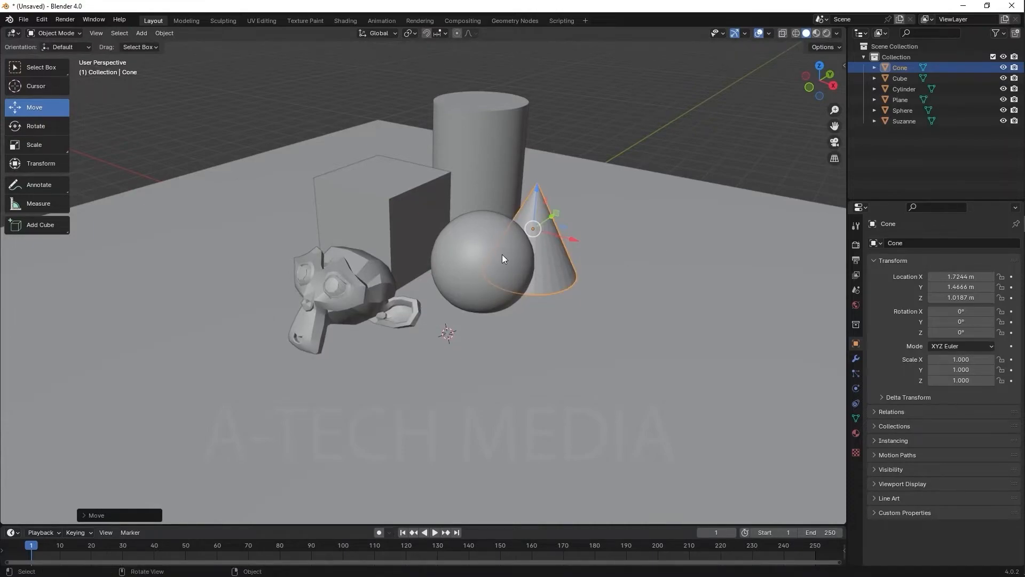
# Step: Scale the sphere uniformly to about 0.74 and lower it to a Z location of about 0.48 m
pyautogui.click(484, 237)
pyautogui.moveTo(537, 248); pyautogui.dragTo(577, 240, button='middle')
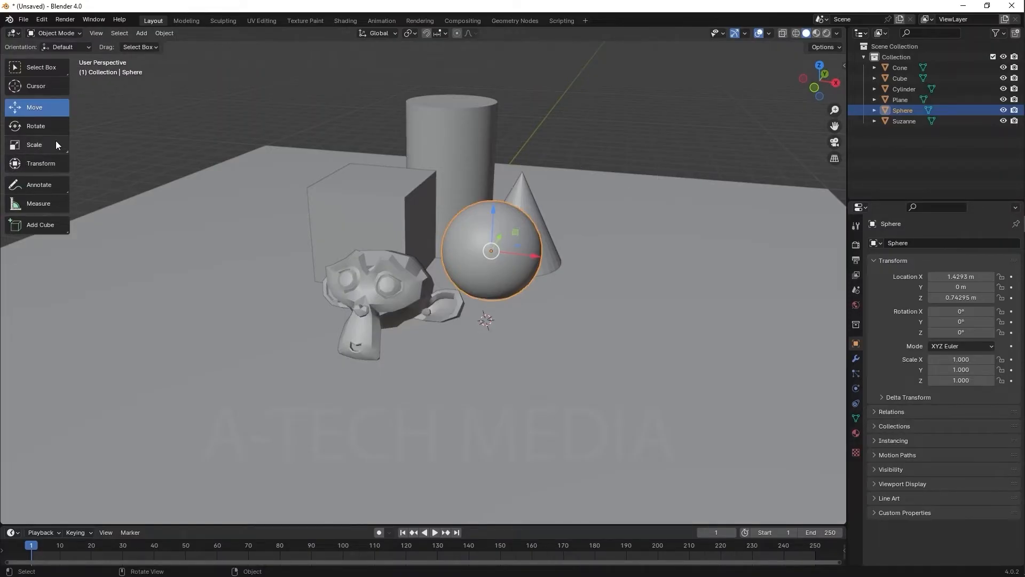
pyautogui.press('s')
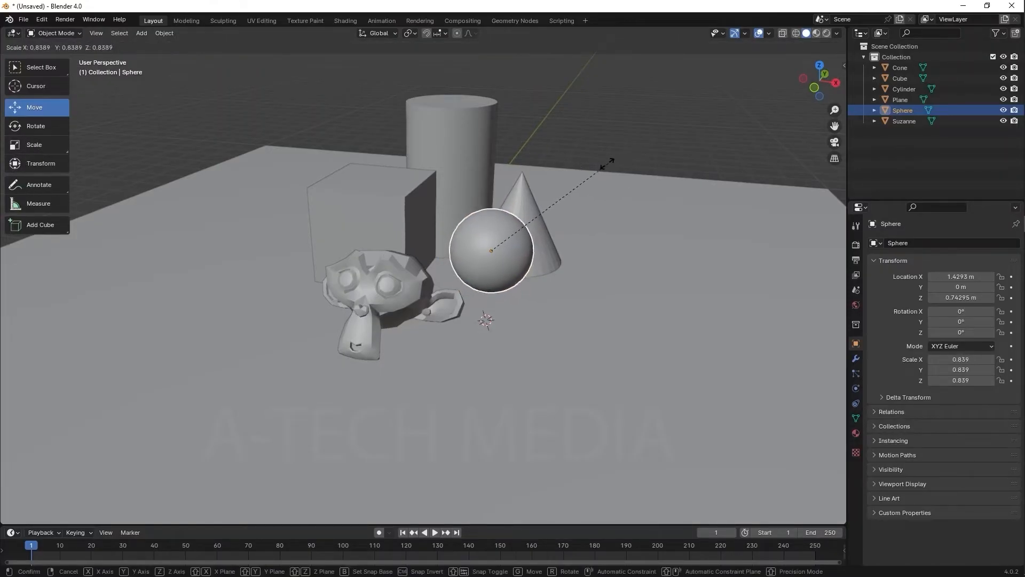
pyautogui.click(591, 167)
pyautogui.press('g')
pyautogui.press('z')
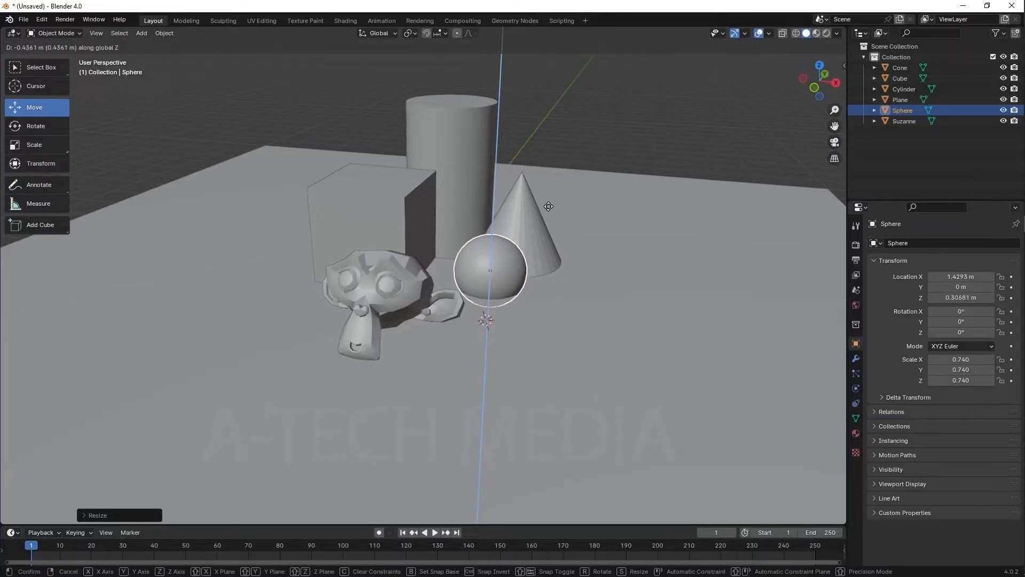
pyautogui.click(550, 209)
# Step: Slide the sphere horizontally, with Z locked, to about X 0.96 m and Y 0.48 m
pyautogui.press('g')
pyautogui.hotkey('shift', 'z')
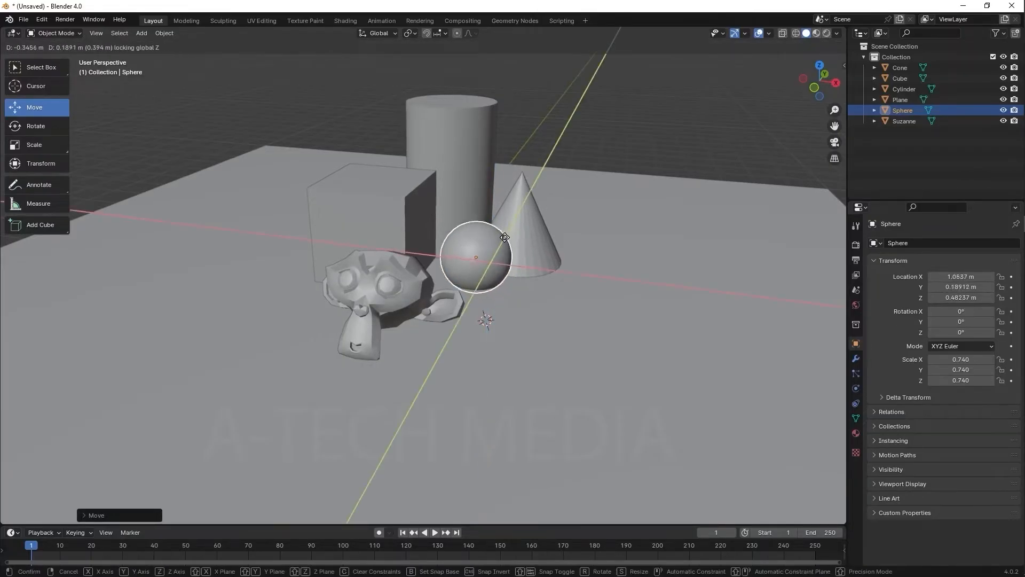
pyautogui.click(518, 249)
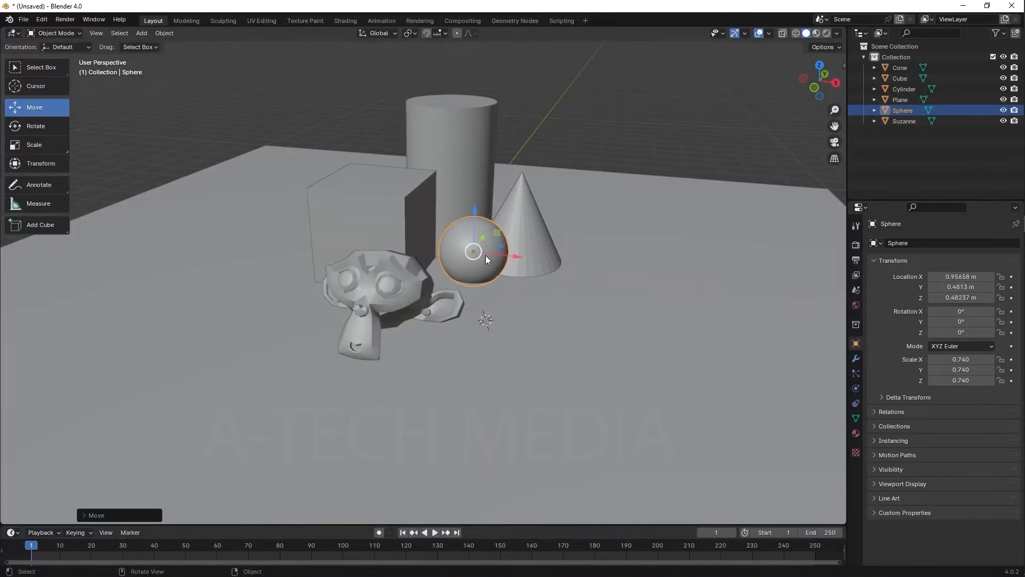
pyautogui.moveTo(486, 255); pyautogui.dragTo(485, 220, button='middle')
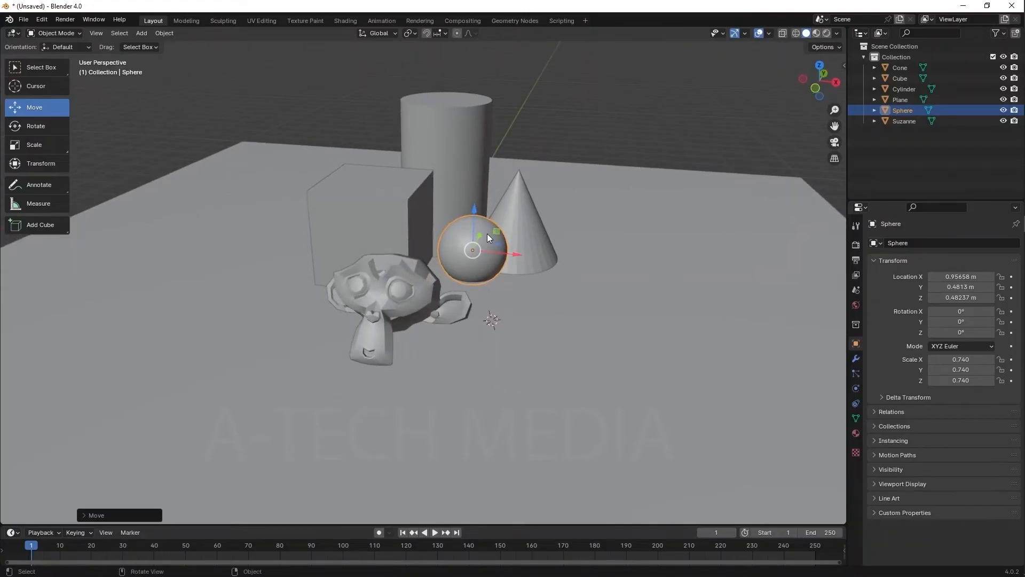
pyautogui.click(415, 277)
pyautogui.press('r')
pyautogui.press('z')
pyautogui.rightClick(494, 293)
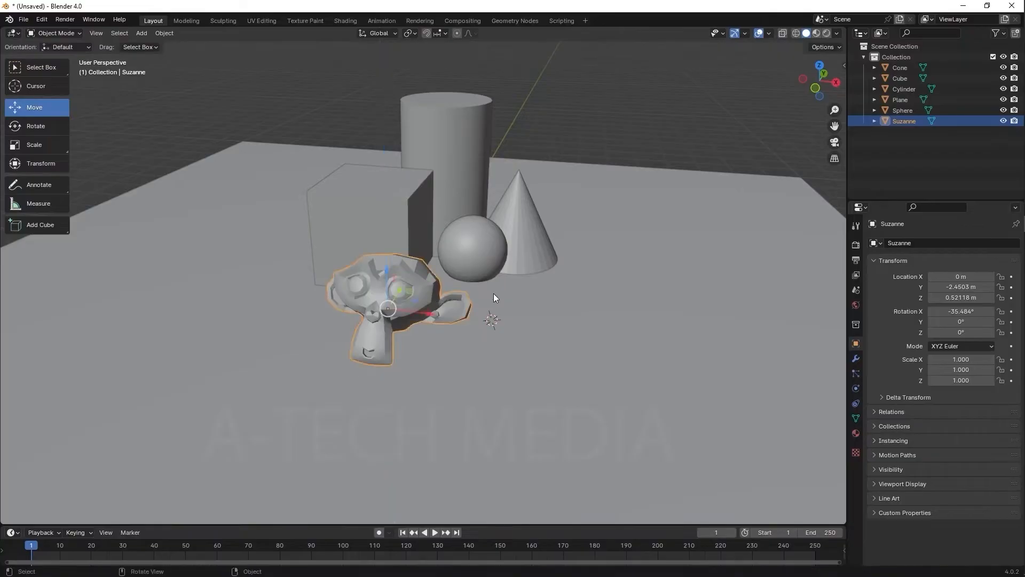
# Step: Duplicate the sphere and place the copy on the far side of the cube, at about X -2.81 m, Y -0.45 m, Z 0.55 m
pyautogui.click(479, 254)
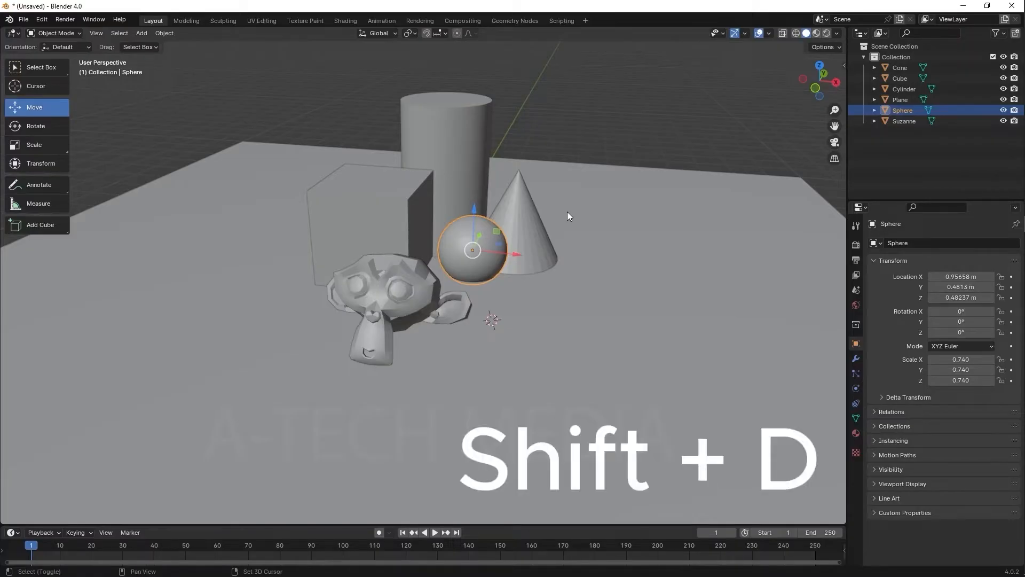
pyautogui.hotkey('shift', 'd')
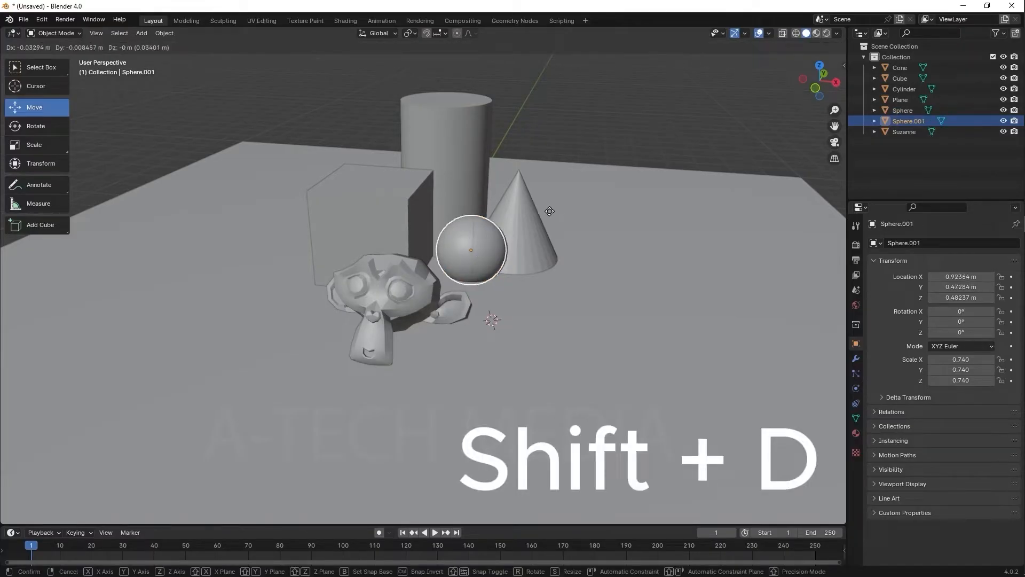
pyautogui.click(379, 209)
# Step: Enlarge the copied sphere beside the cube uniformly to a scale of about 0.90
pyautogui.moveTo(373, 283); pyautogui.dragTo(456, 278, button='middle')
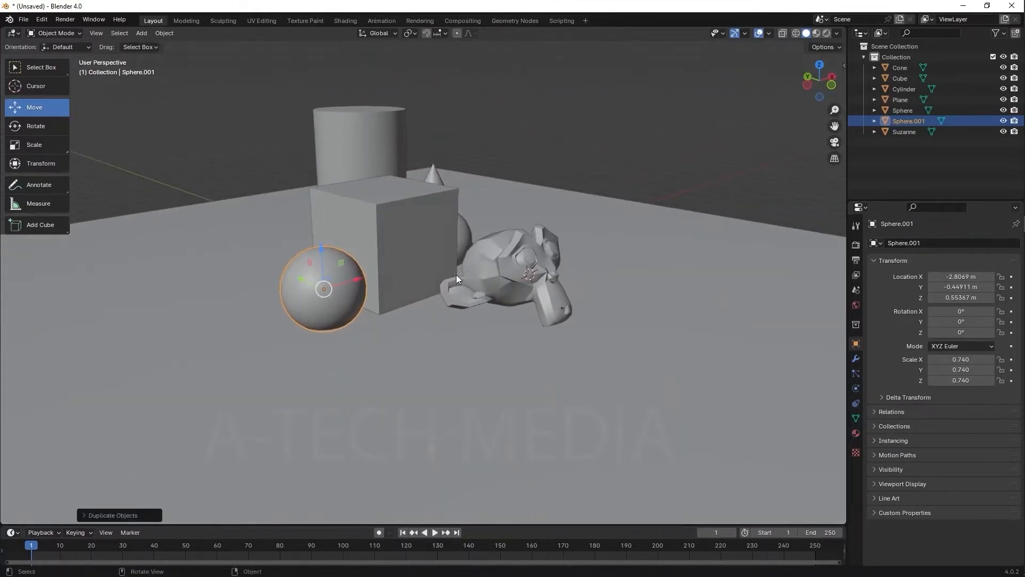
pyautogui.press('s')
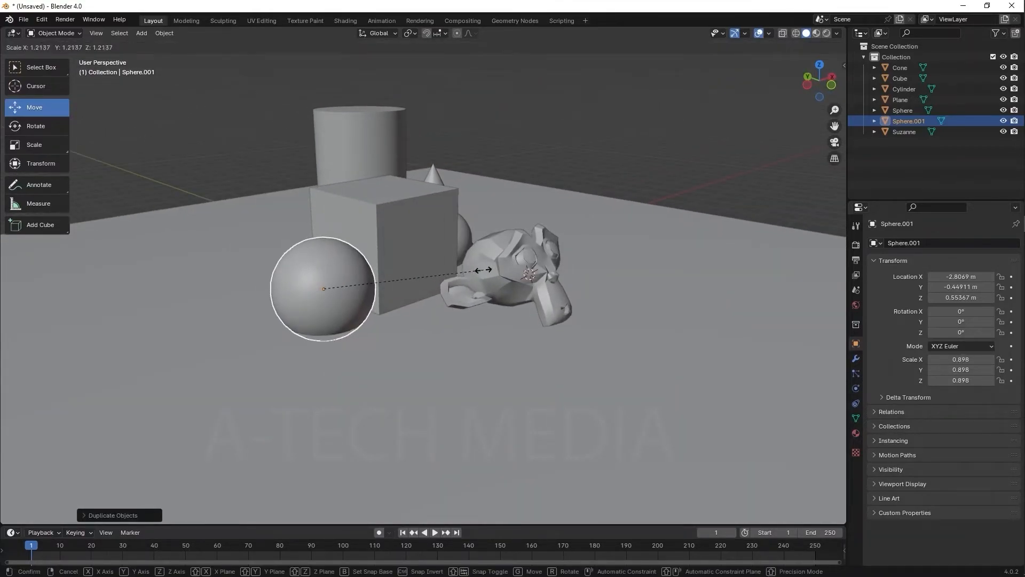
pyautogui.click(427, 306)
pyautogui.press('g')
pyautogui.hotkey('shift', 'z')
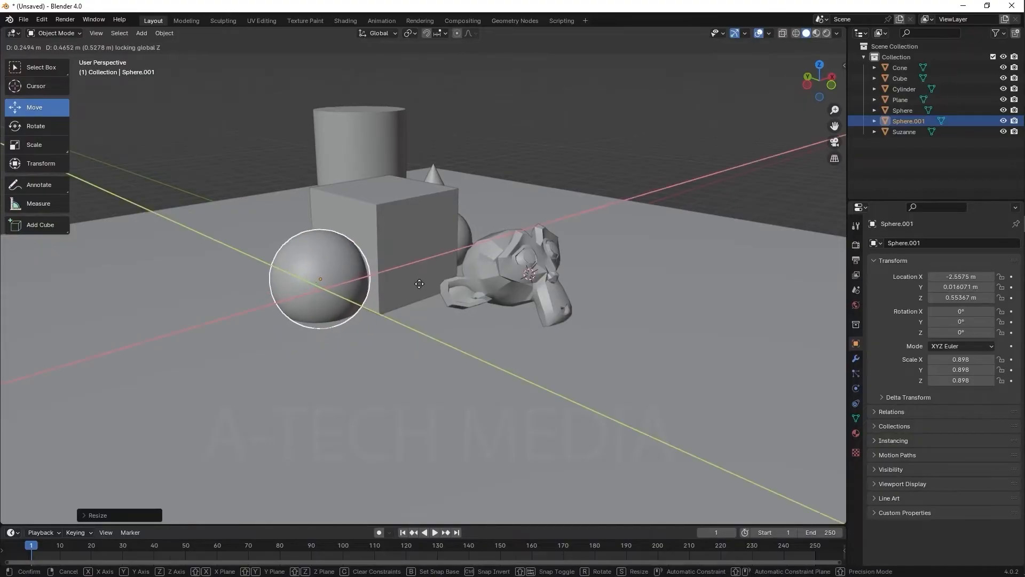
pyautogui.click(424, 283)
pyautogui.hotkey('ctrl', 'z')
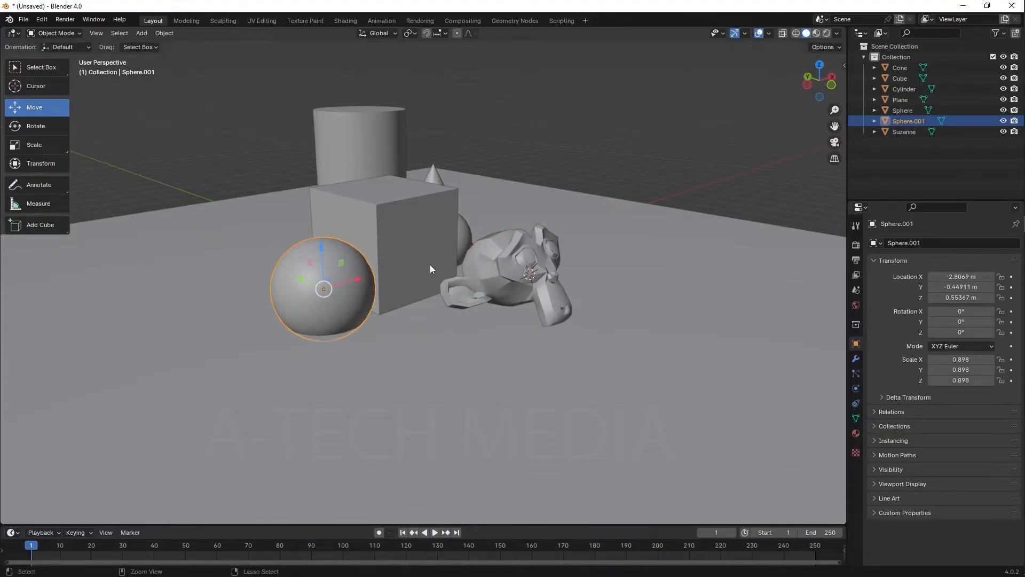
# Step: Raise the enlarged sphere beside the cube along the Z axis to a Z location of about 0.73 m
pyautogui.press('g')
pyautogui.press('z')
pyautogui.click(423, 271)
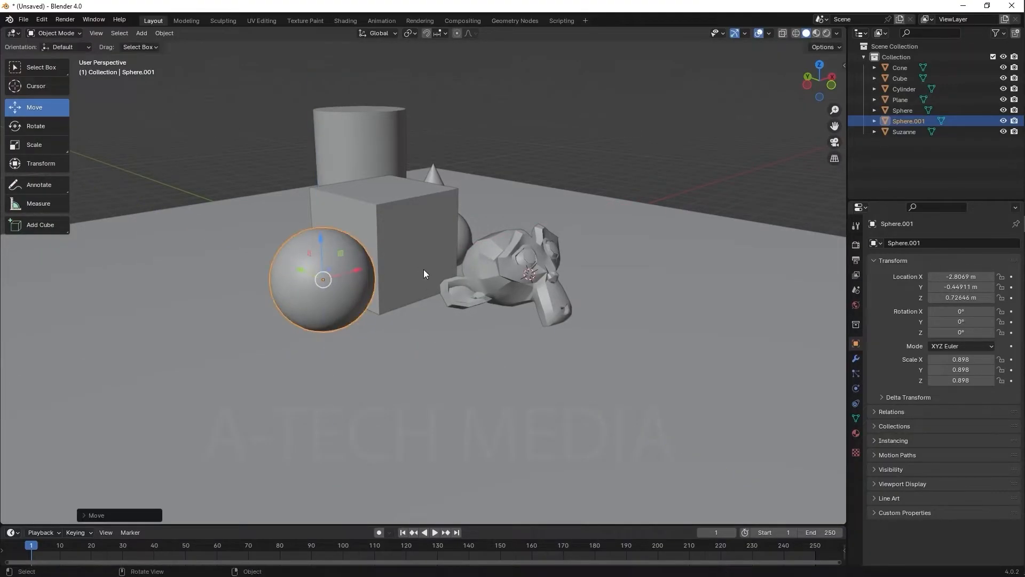
# Step: Rotate the monkey head about the Z axis to a Z rotation of about 27° with the Rotate tool
pyautogui.moveTo(424, 269); pyautogui.dragTo(401, 268, button='middle')
pyautogui.click(389, 213)
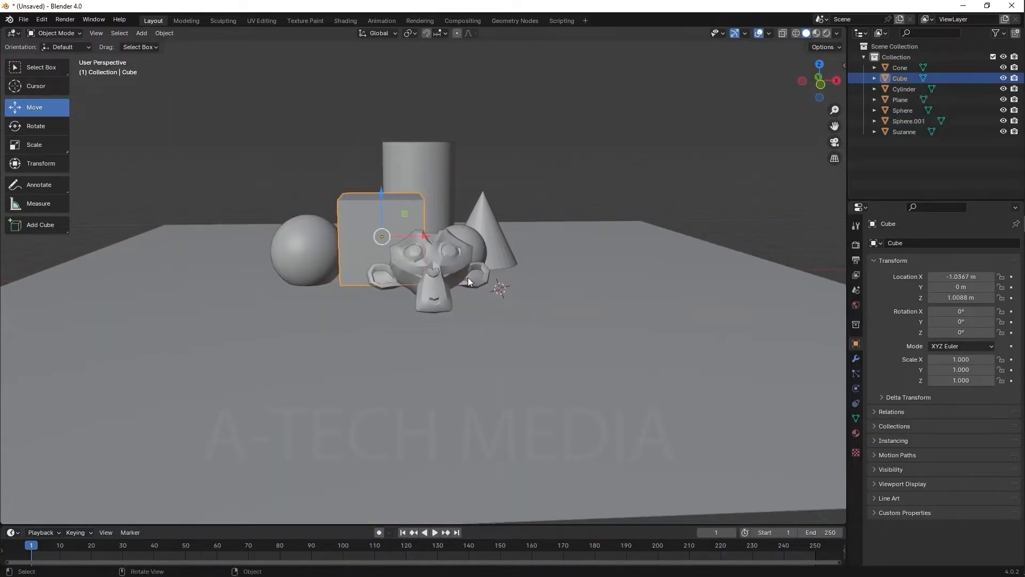
pyautogui.scroll(2, 468, 277)
pyautogui.click(448, 243)
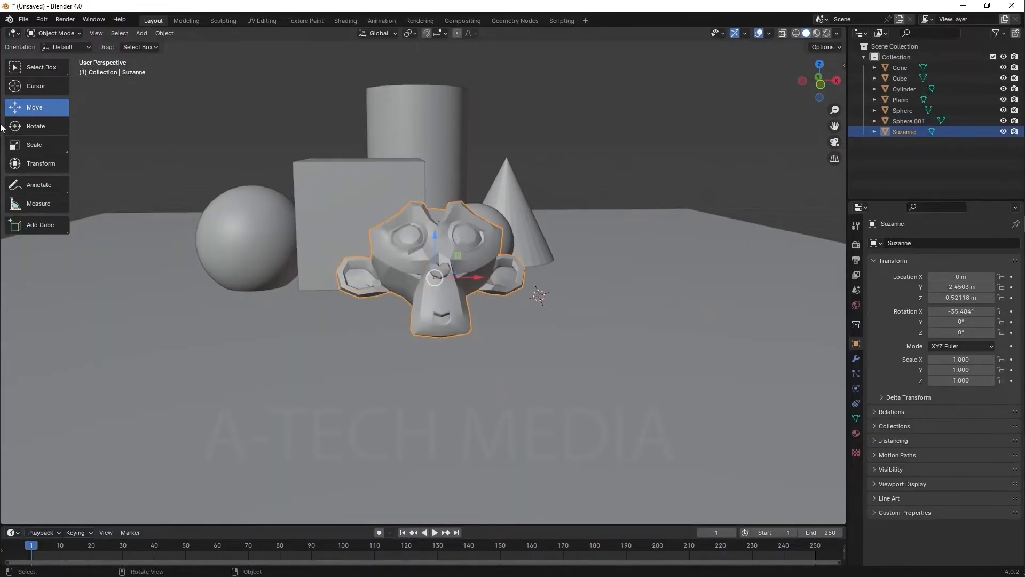
pyautogui.click(38, 128)
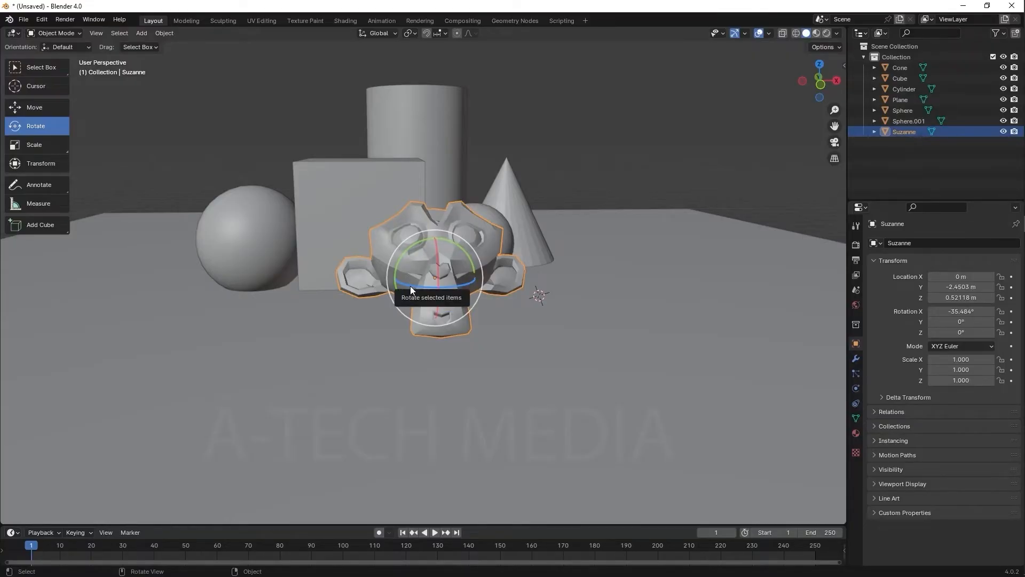
pyautogui.moveTo(410, 286); pyautogui.dragTo(422, 295)
pyautogui.moveTo(470, 303); pyautogui.dragTo(474, 310, button='middle')
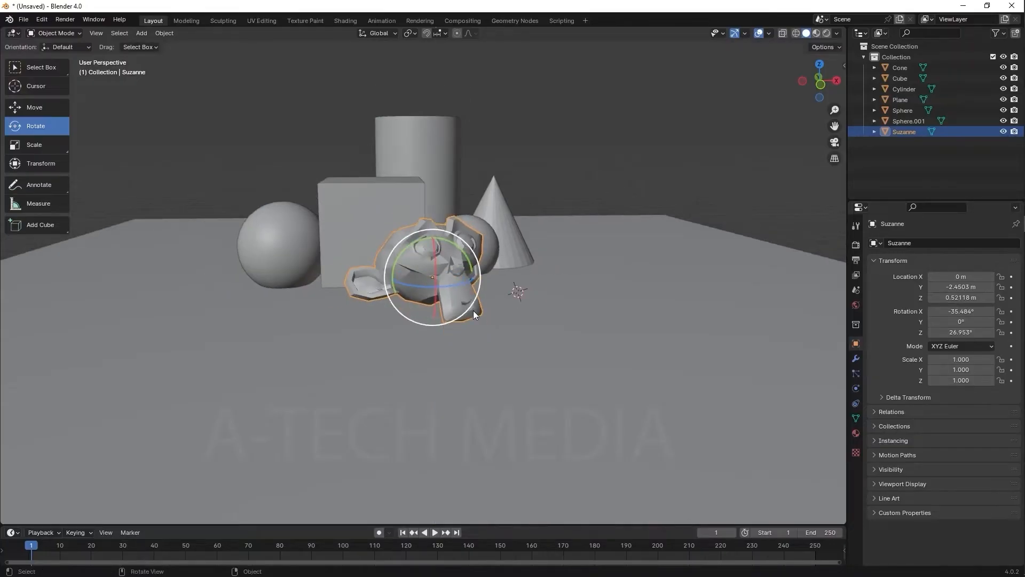
# Step: Move the monkey head slightly back toward the cube and the sphere with the Move tool
pyautogui.press('g')
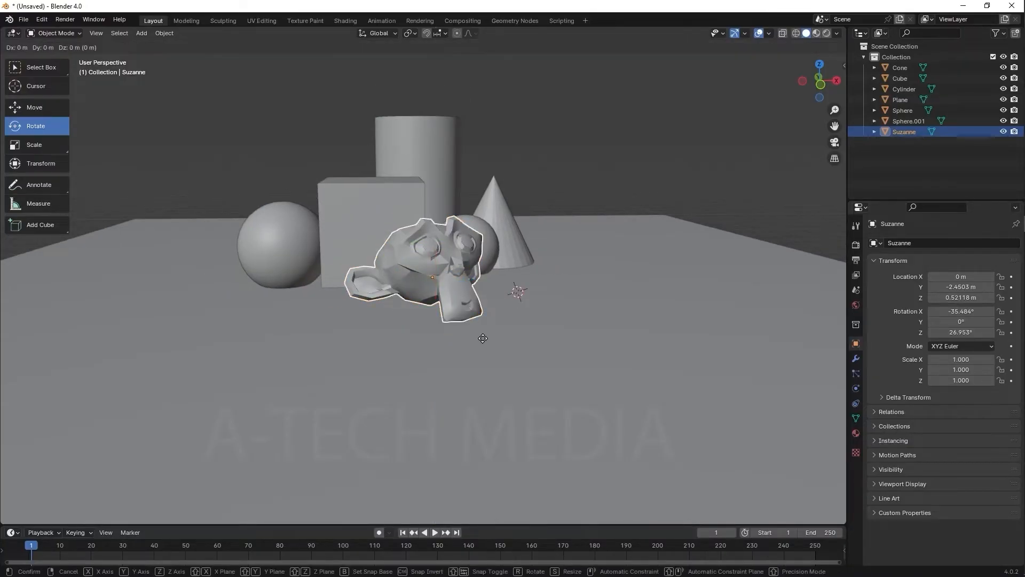
pyautogui.rightClick(483, 338)
pyautogui.click(13, 105)
pyautogui.moveTo(501, 298); pyautogui.dragTo(450, 321, button='middle')
pyautogui.moveTo(369, 274); pyautogui.dragTo(405, 278)
pyautogui.click(521, 276)
# Step: Scale the sphere near the cone uniformly to about 0.92 and raise it to a Z location of about 0.82 m
pyautogui.moveTo(522, 277); pyautogui.dragTo(498, 206, button='middle')
pyautogui.click(501, 248)
pyautogui.moveTo(477, 200); pyautogui.dragTo(496, 191)
pyautogui.press('s')
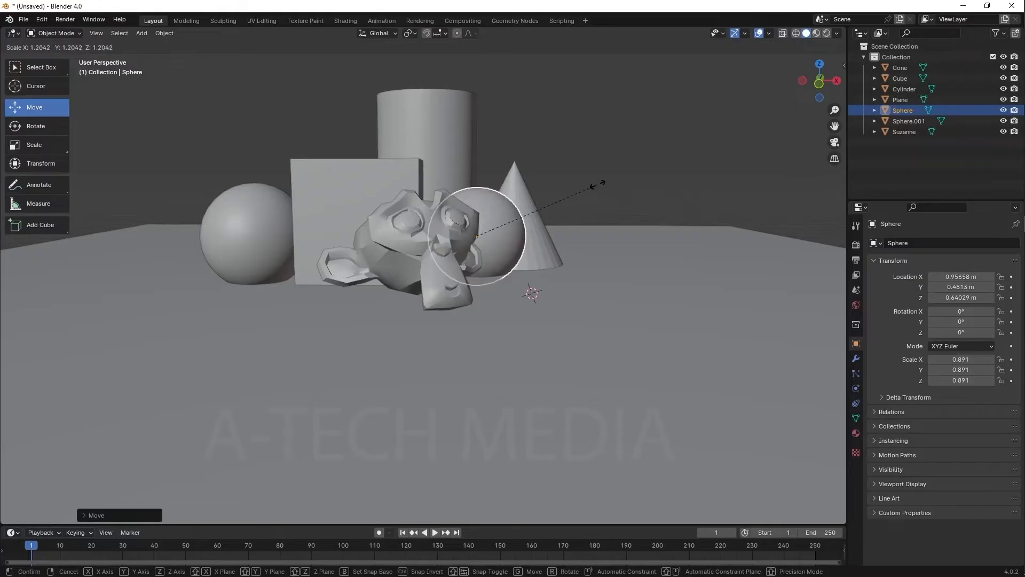
pyautogui.click(597, 183)
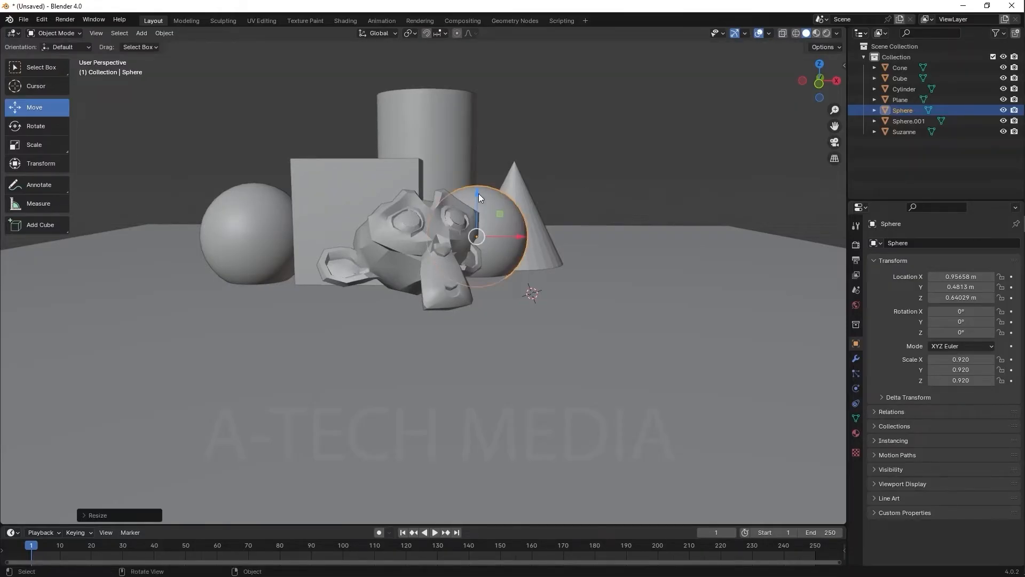
pyautogui.moveTo(478, 197); pyautogui.dragTo(482, 181)
# Step: Raise the sphere on the cube's outer side to a Z location of about 0.78 m
pyautogui.scroll(-2, 543, 249)
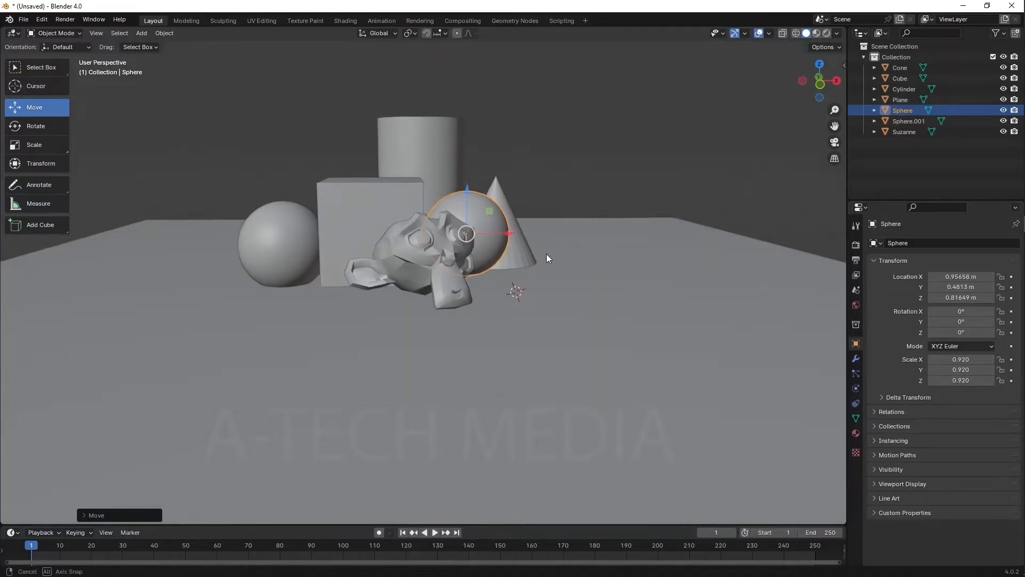
pyautogui.click(284, 234)
pyautogui.moveTo(281, 201); pyautogui.dragTo(283, 202)
# Step: Enlarge the cylinder uniformly to a scale of about 1.28 in X and Y and 2.13 in Z
pyautogui.click(436, 200)
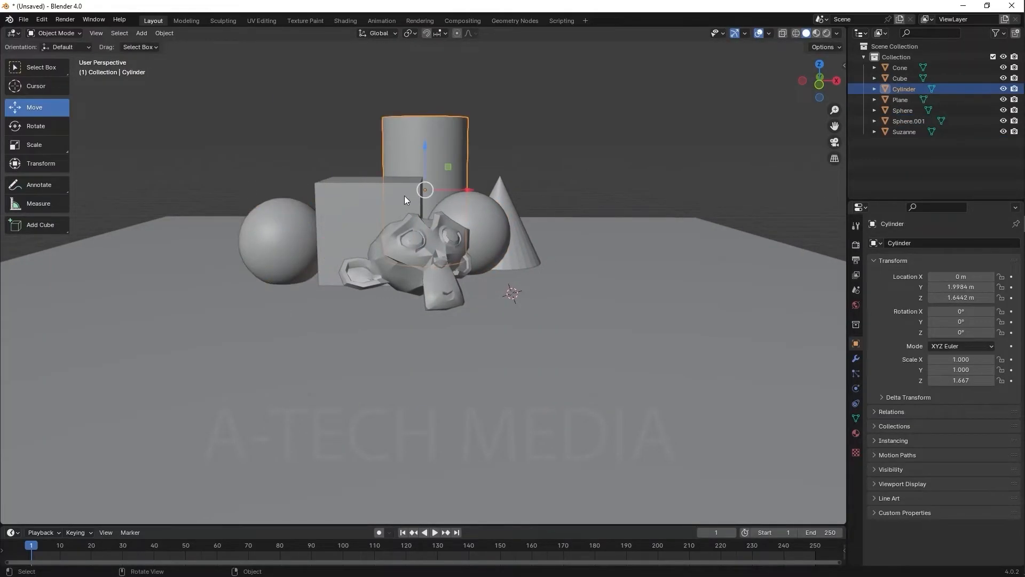
pyautogui.click(405, 197)
pyautogui.click(458, 169)
pyautogui.press('s')
pyautogui.click(592, 150)
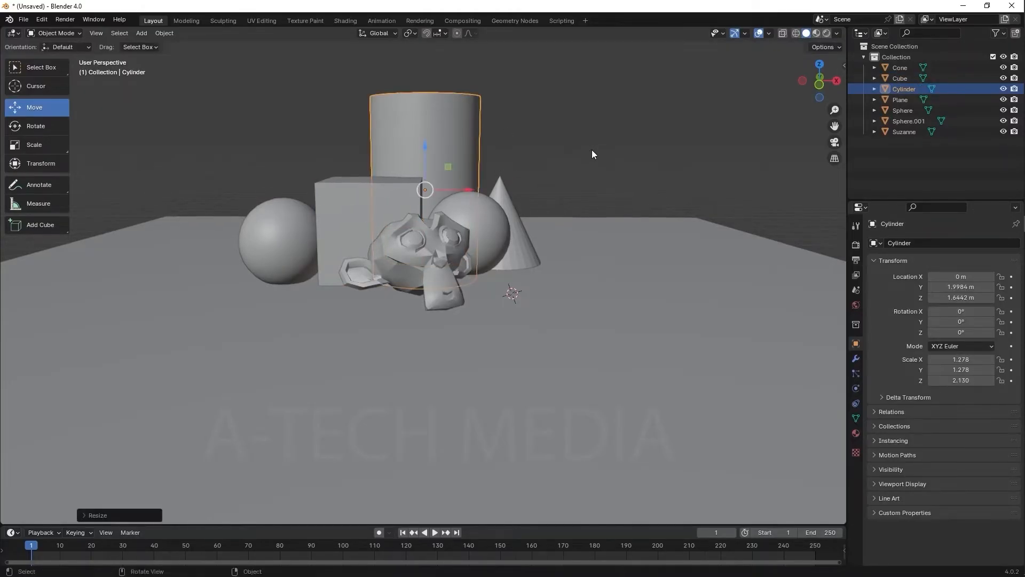
# Step: Shift the cylinder back to about Y 2.32 m and raise it to about Z 2.08 m
pyautogui.moveTo(643, 434); pyautogui.dragTo(555, 251, button='middle')
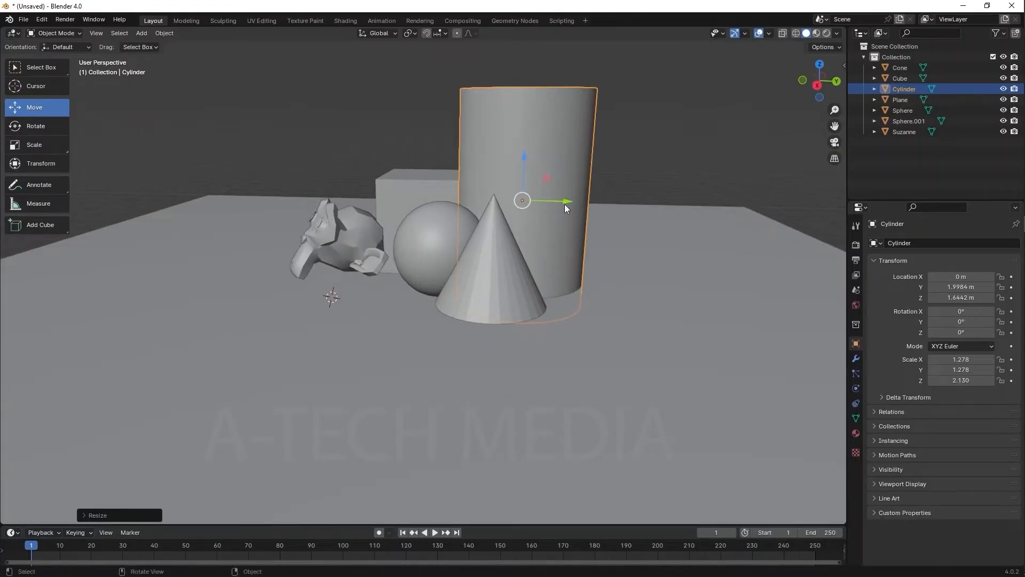
pyautogui.moveTo(565, 204); pyautogui.dragTo(583, 207)
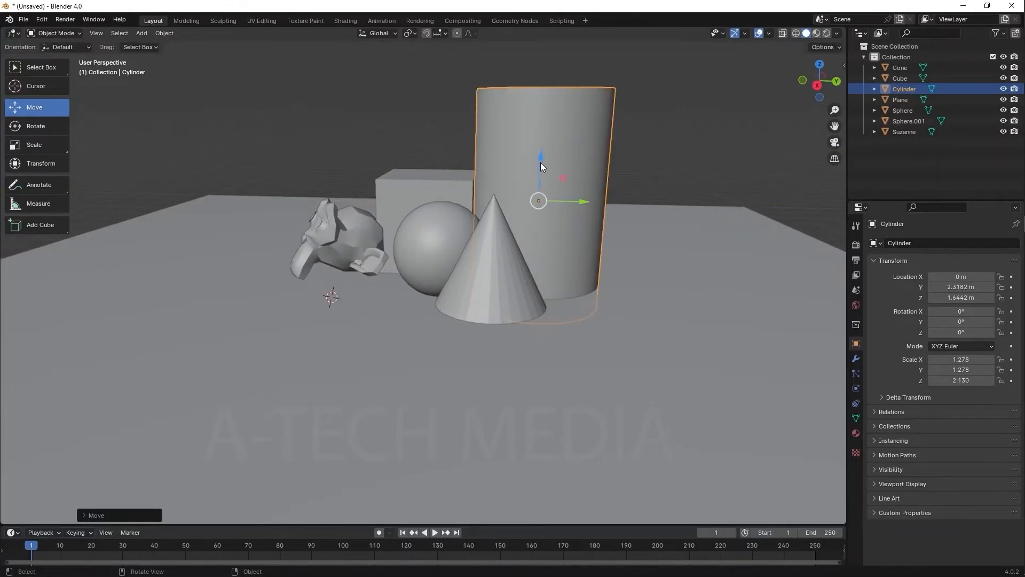
pyautogui.moveTo(540, 162); pyautogui.dragTo(553, 134)
# Step: Duplicate the sphere near the cone and place the copy past the cone at about X 3.35 m, Y 0.93 m, Z 0.75 m
pyautogui.moveTo(476, 349); pyautogui.dragTo(447, 190, button='middle')
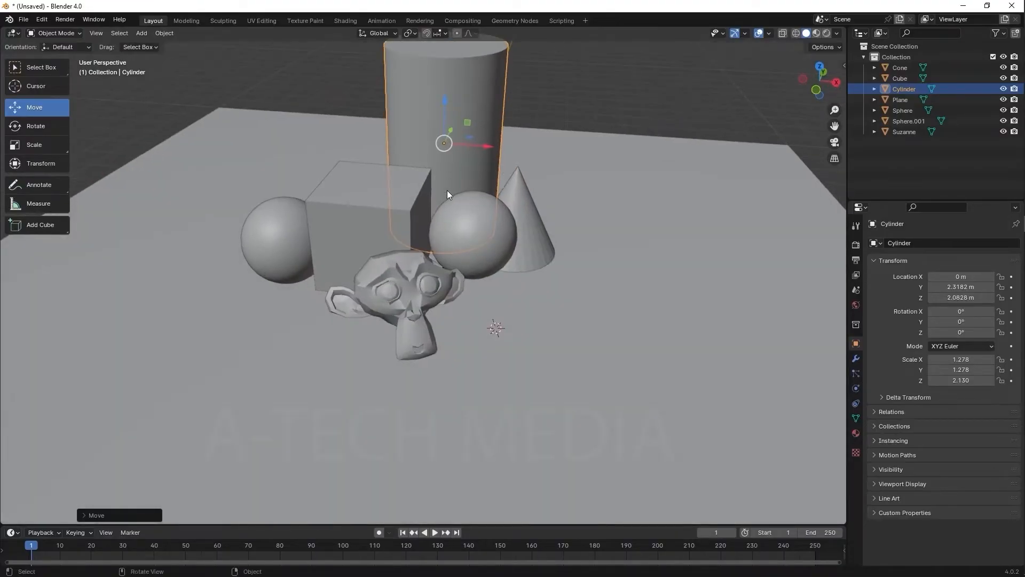
pyautogui.click(499, 227)
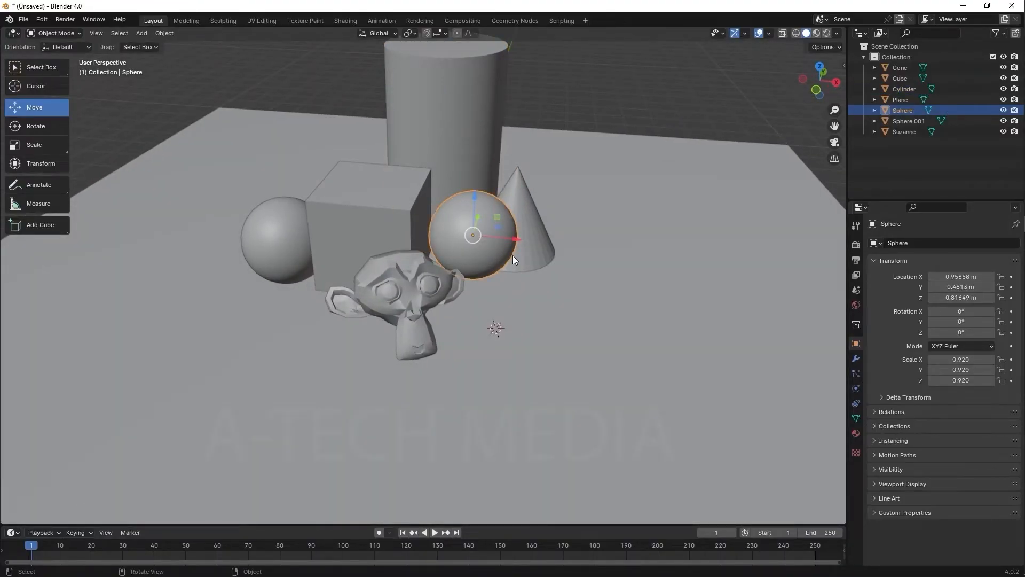
pyautogui.hotkey('shift', 'd')
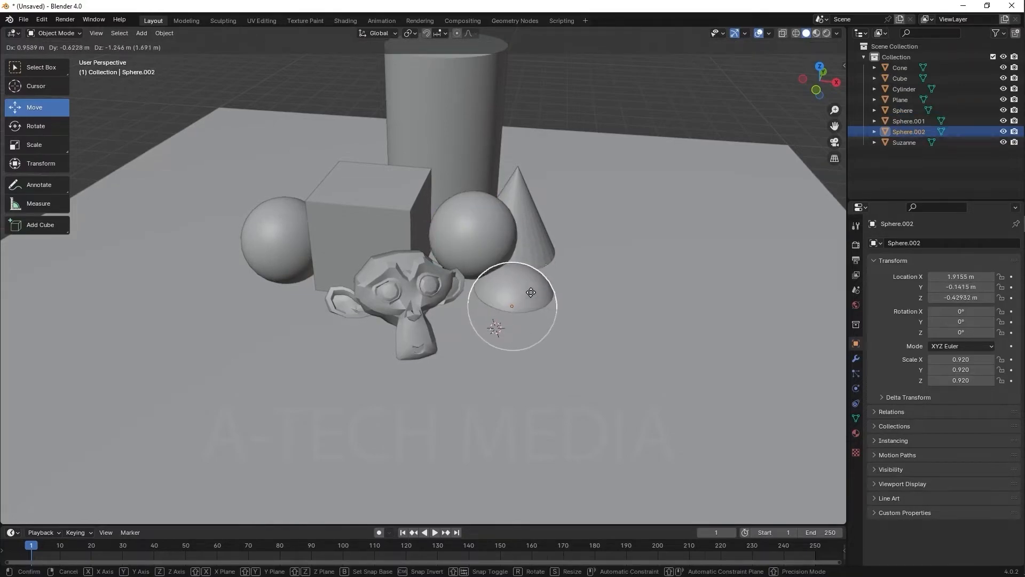
pyautogui.click(621, 231)
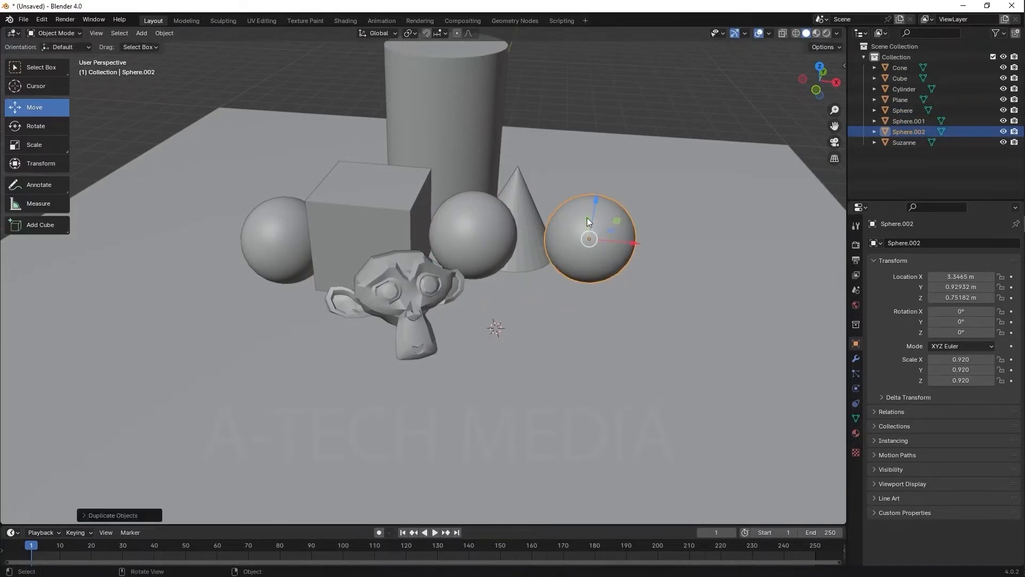
# Step: Move the new sphere forward to about X 2.35 m, Y -0.76 m and shrink it uniformly to about 0.40
pyautogui.moveTo(587, 217); pyautogui.dragTo(589, 264)
pyautogui.moveTo(635, 290); pyautogui.dragTo(566, 291)
pyautogui.press('s')
pyautogui.click(576, 252)
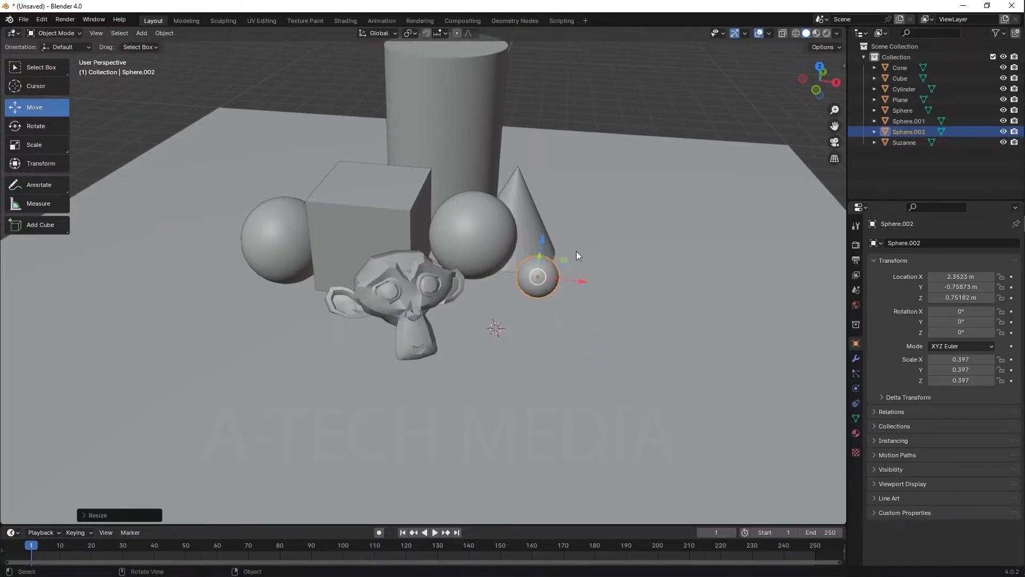
# Step: Position the small sphere between the monkey head and the larger sphere at about X 1.25 m, Y -0.60 m, Z 0.26 m
pyautogui.moveTo(547, 238); pyautogui.dragTo(514, 296)
pyautogui.click(492, 270)
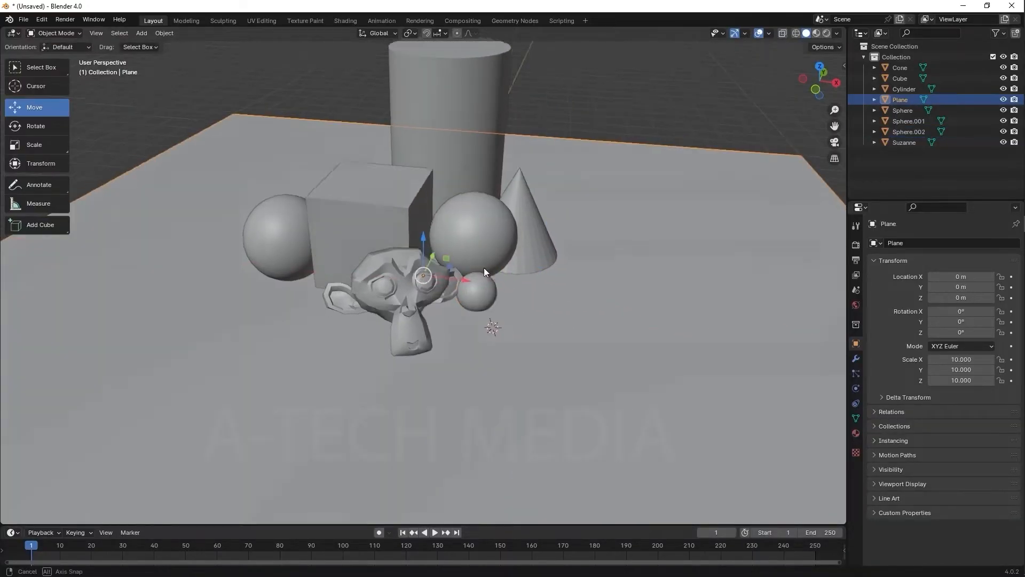
pyautogui.moveTo(484, 267); pyautogui.dragTo(432, 265, button='middle')
pyautogui.scroll(2, 406, 301)
pyautogui.click(426, 308)
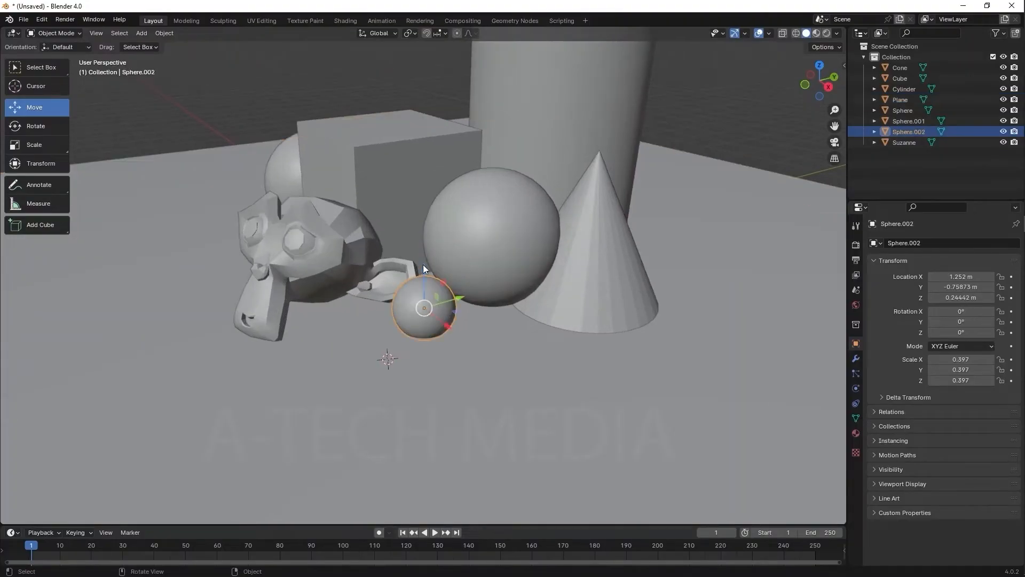
pyautogui.moveTo(424, 271); pyautogui.dragTo(430, 267)
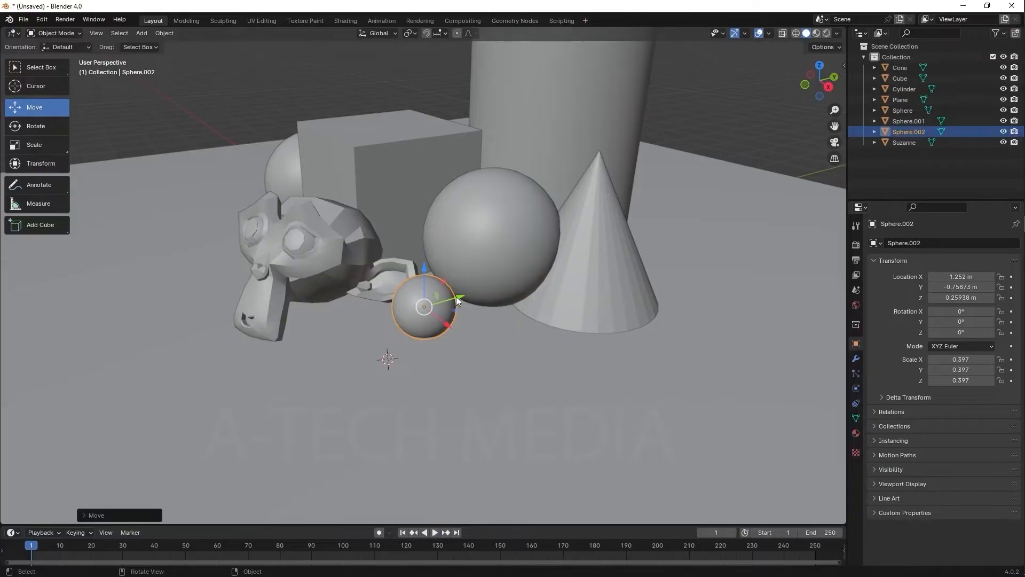
pyautogui.moveTo(458, 299)
pyautogui.mouseDown()
pyautogui.moveTo(486, 301)
pyautogui.moveTo(472, 299)
pyautogui.mouseUp()
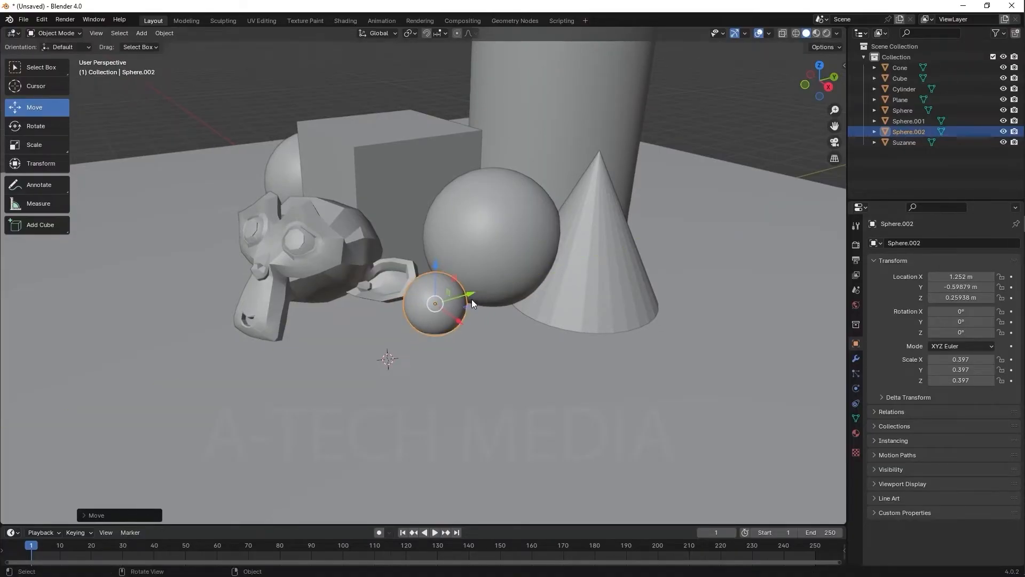
# Step: Raise the small sphere out of the plane to a Z location of about 0.38 m
pyautogui.moveTo(472, 299); pyautogui.dragTo(543, 289, button='middle')
pyautogui.scroll(3, 546, 281)
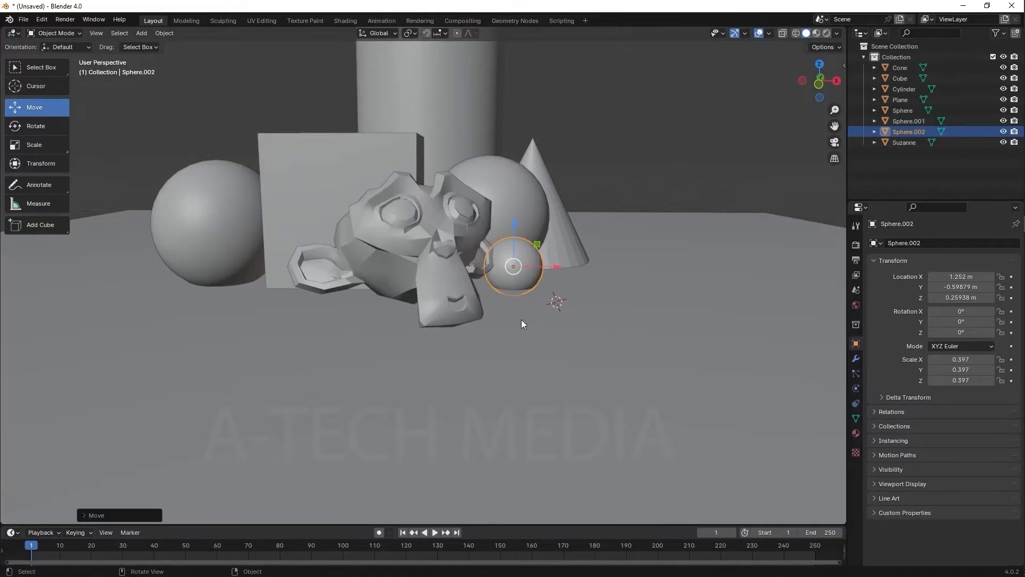
pyautogui.click(542, 332)
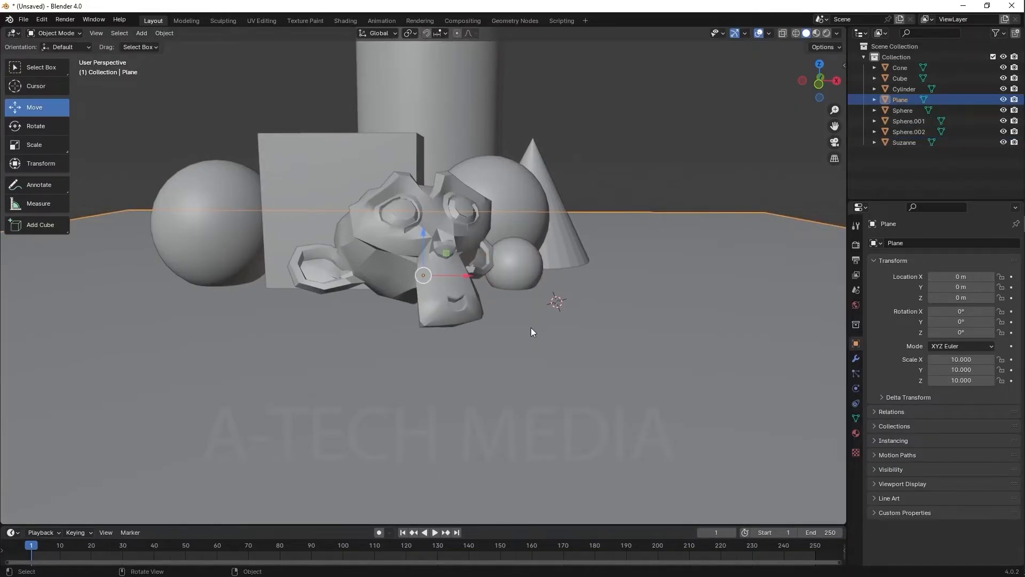
pyautogui.click(522, 265)
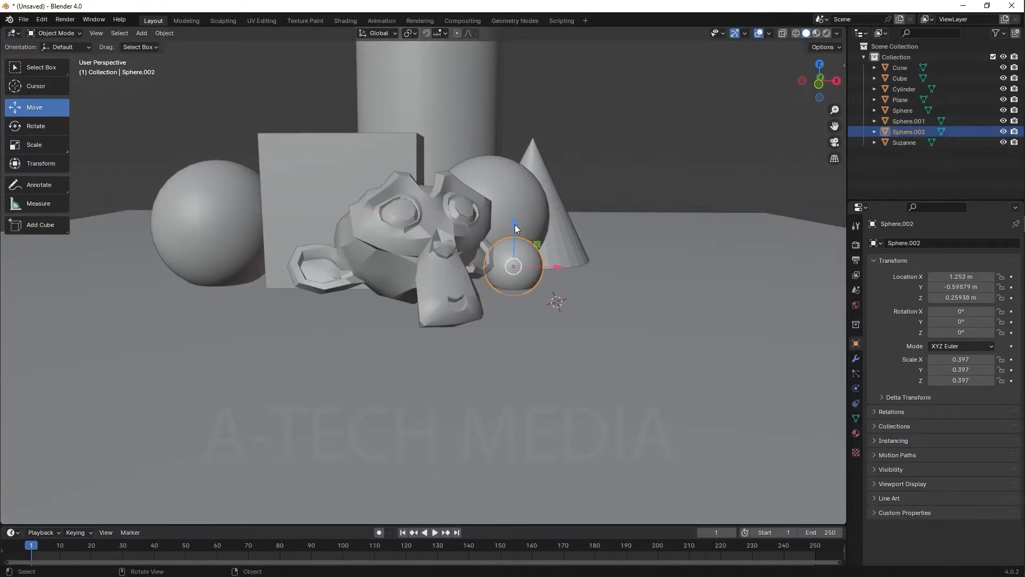
pyautogui.moveTo(514, 223); pyautogui.dragTo(513, 213)
# Step: Duplicate the small sphere and place the copy in front of the cube at about X -1.89 m, Y -1.47 m, Z 0.35 m
pyautogui.click(194, 235)
pyautogui.scroll(-3, 488, 343)
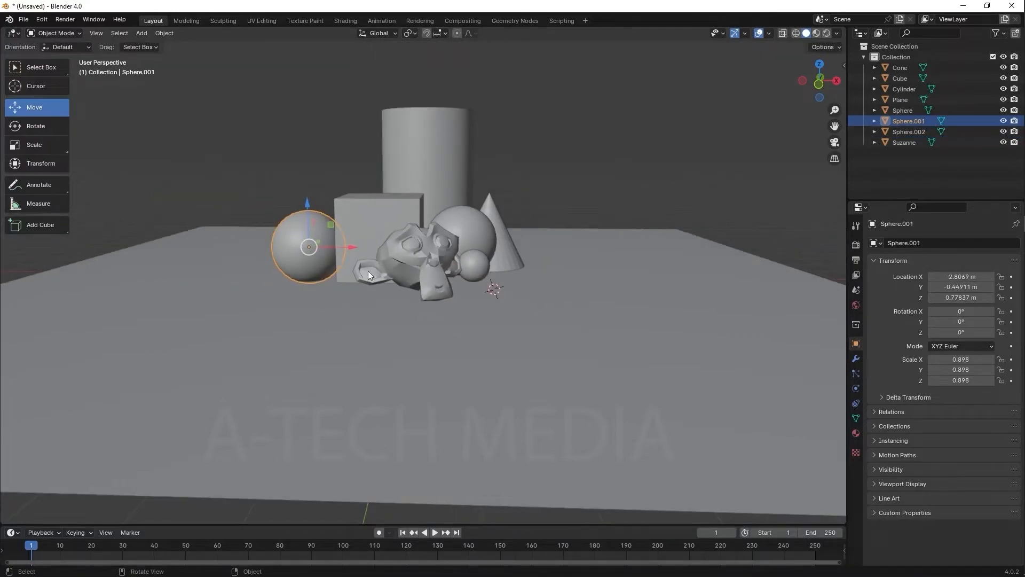
pyautogui.click(464, 265)
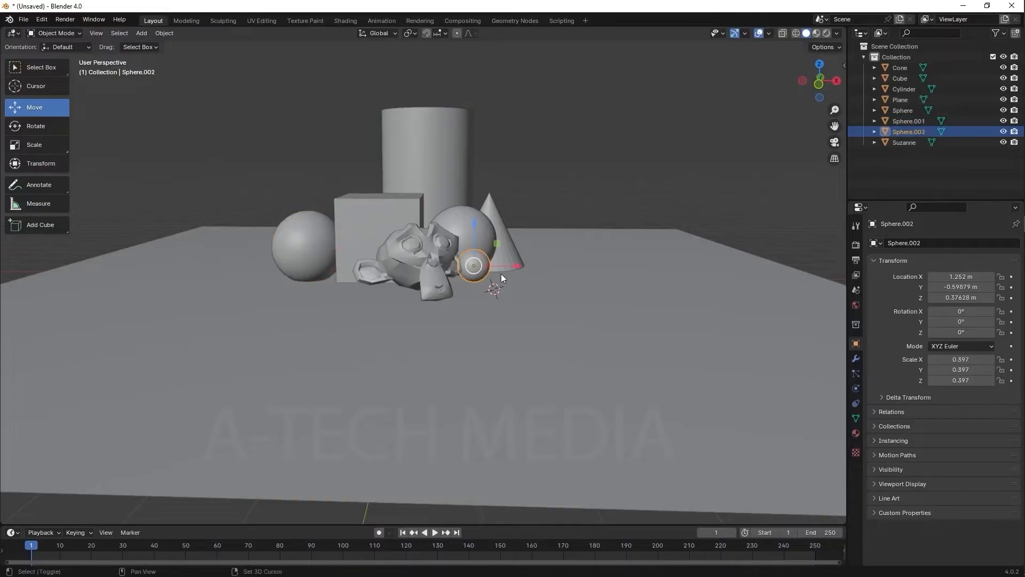
pyautogui.hotkey('shift', 'd')
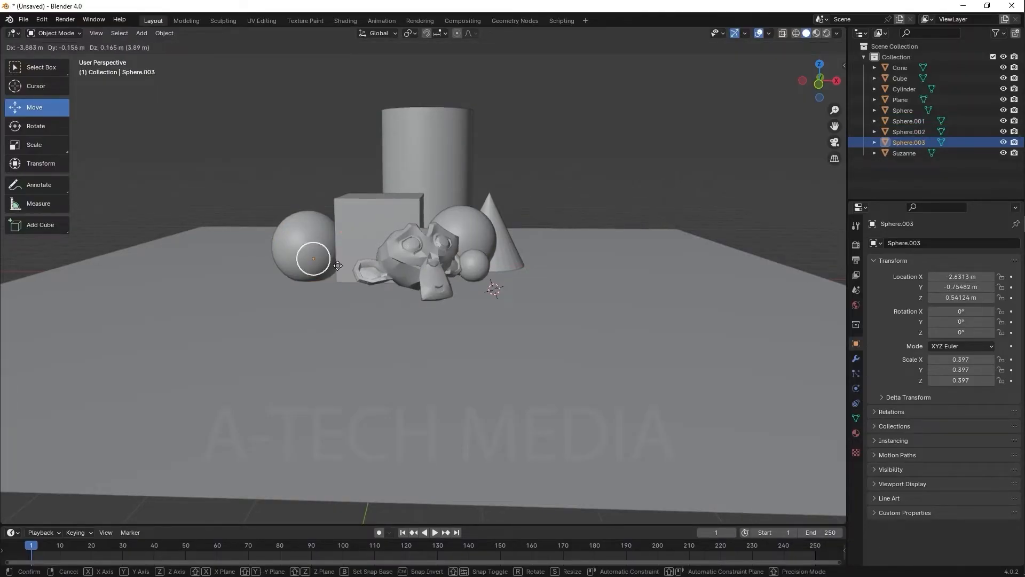
pyautogui.click(290, 275)
pyautogui.moveTo(290, 275); pyautogui.dragTo(349, 377, button='middle')
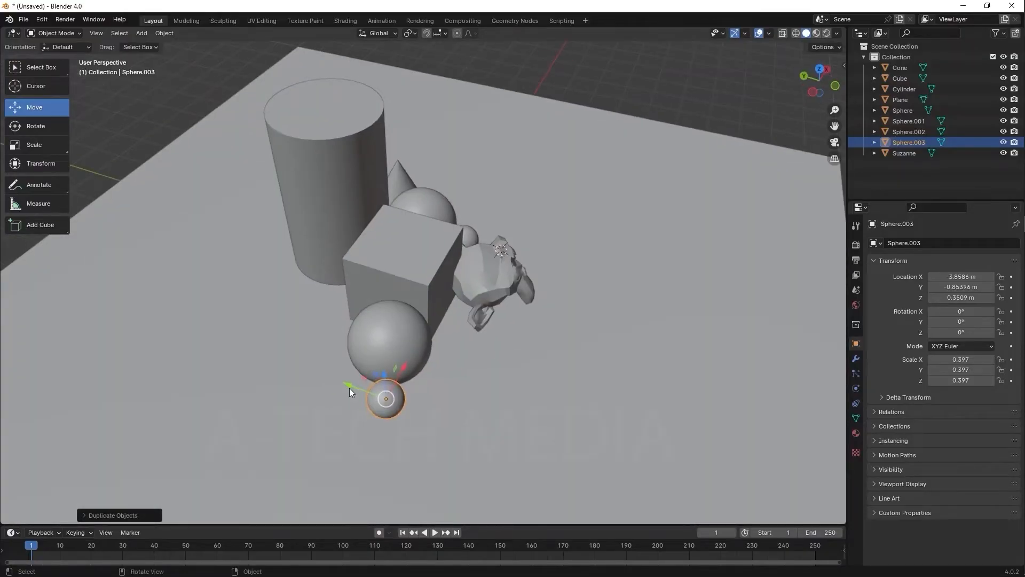
pyautogui.moveTo(349, 387); pyautogui.dragTo(416, 328)
pyautogui.scroll(-2, 428, 333)
pyautogui.moveTo(428, 333); pyautogui.dragTo(341, 280, button='middle')
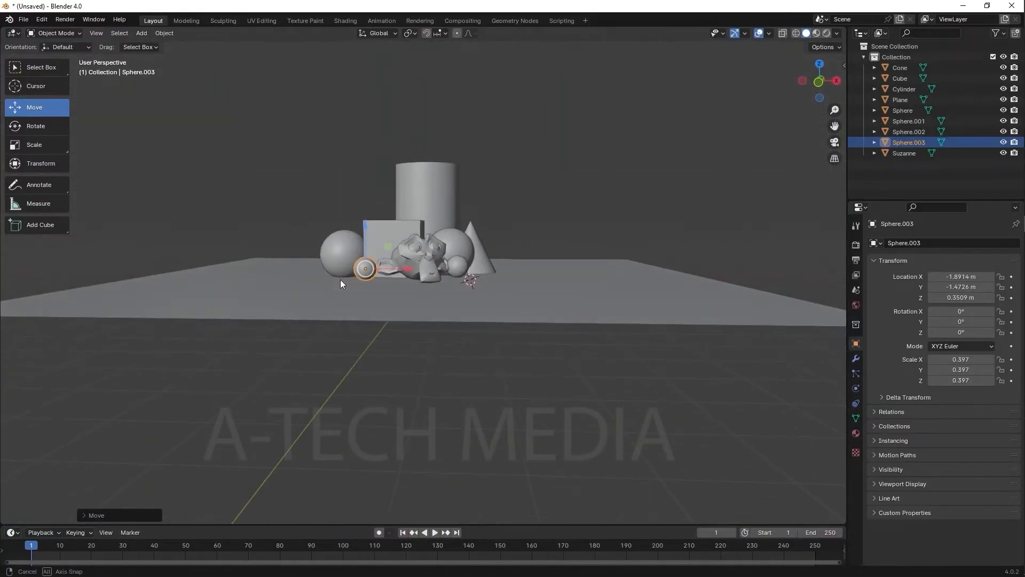
pyautogui.scroll(5, 447, 233)
pyautogui.scroll(-5, 476, 256)
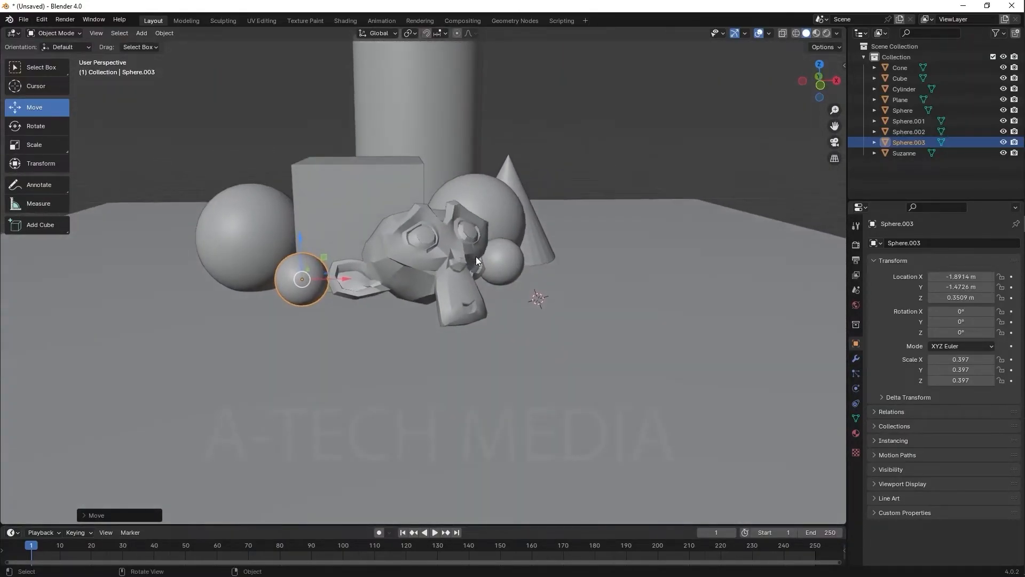
# Step: Move the large sphere beside the cube slightly outward to about X -2.90 m
pyautogui.click(530, 149)
pyautogui.moveTo(543, 222); pyautogui.dragTo(559, 244, button='middle')
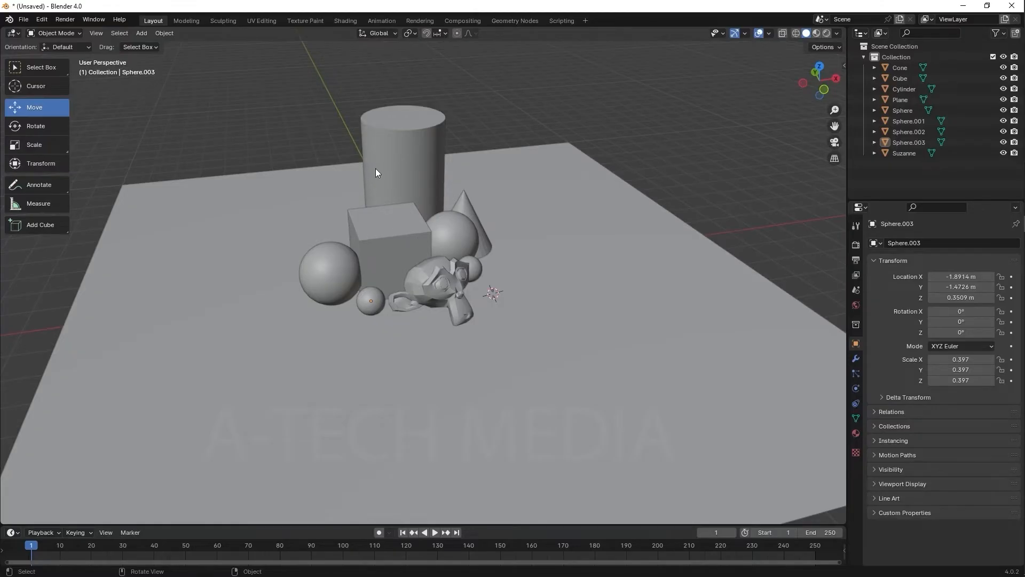
pyautogui.click(326, 254)
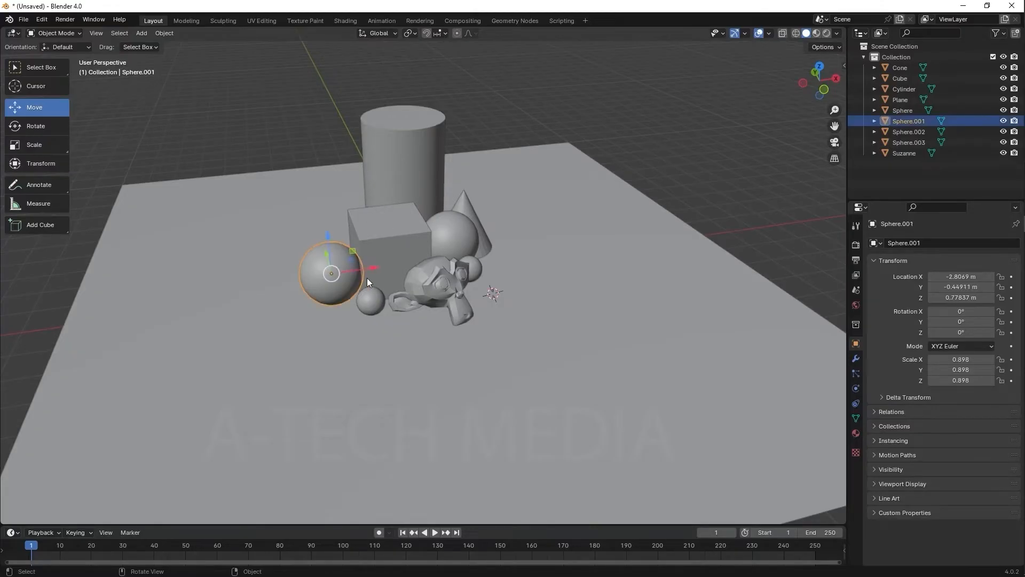
pyautogui.moveTo(373, 266); pyautogui.dragTo(368, 267)
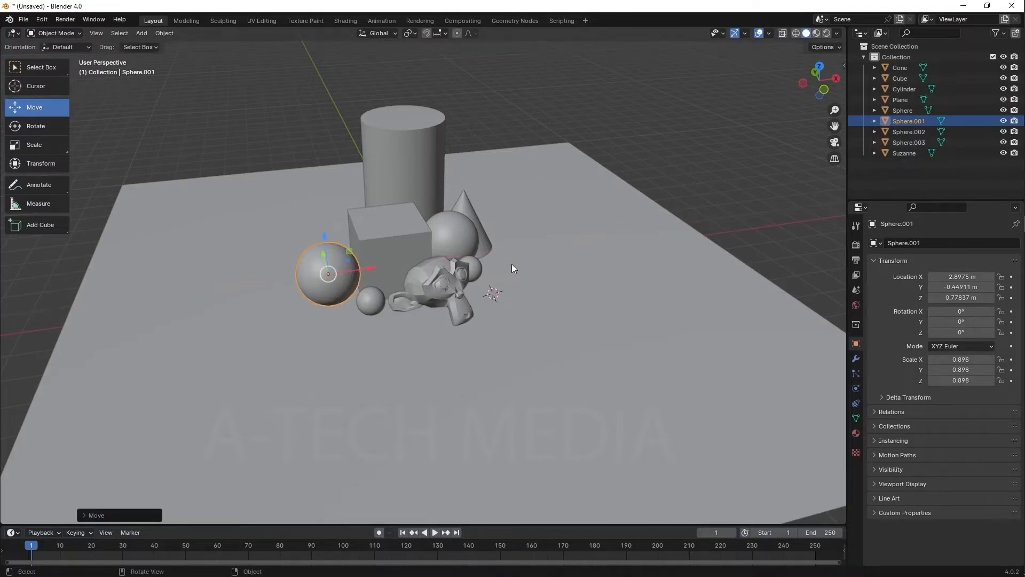
# Step: Move the cone away from the neighbouring sphere to about X 2.04 m, Y 1.60 m
pyautogui.moveTo(480, 215); pyautogui.dragTo(406, 217, button='middle')
pyautogui.click(521, 275)
pyautogui.scroll(3, 520, 270)
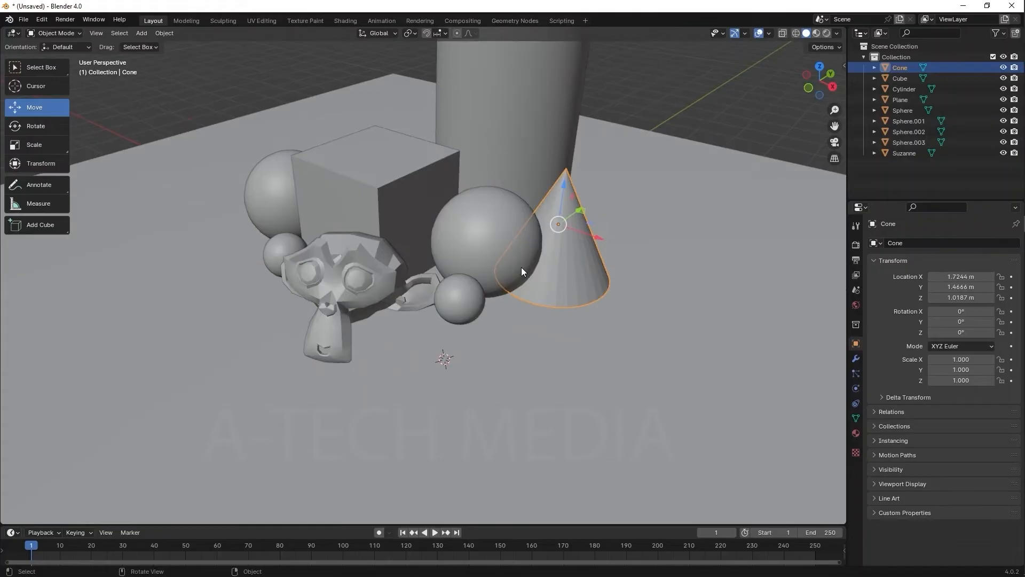
pyautogui.moveTo(521, 267); pyautogui.dragTo(590, 258, button='middle')
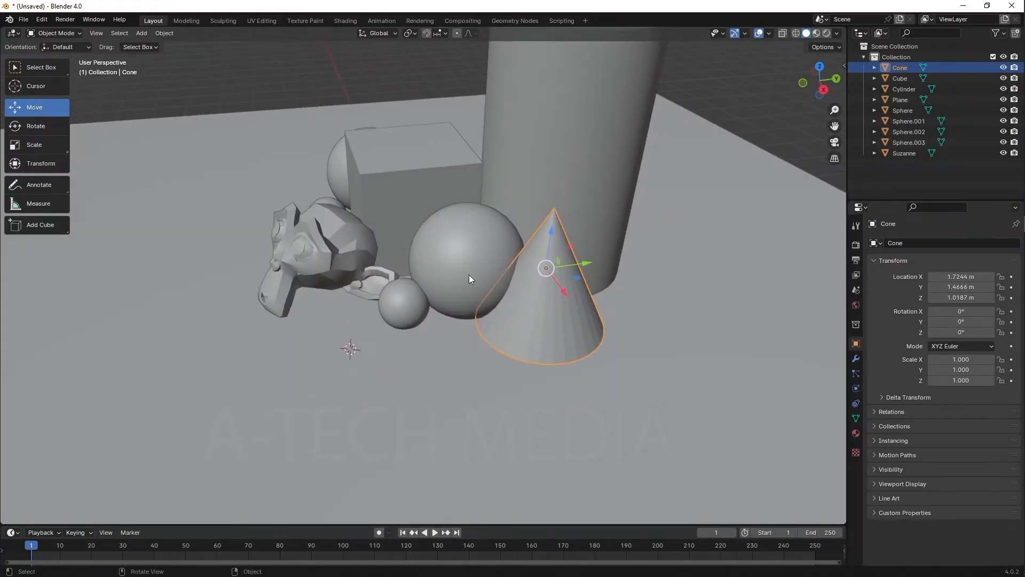
pyautogui.moveTo(564, 290); pyautogui.dragTo(581, 303)
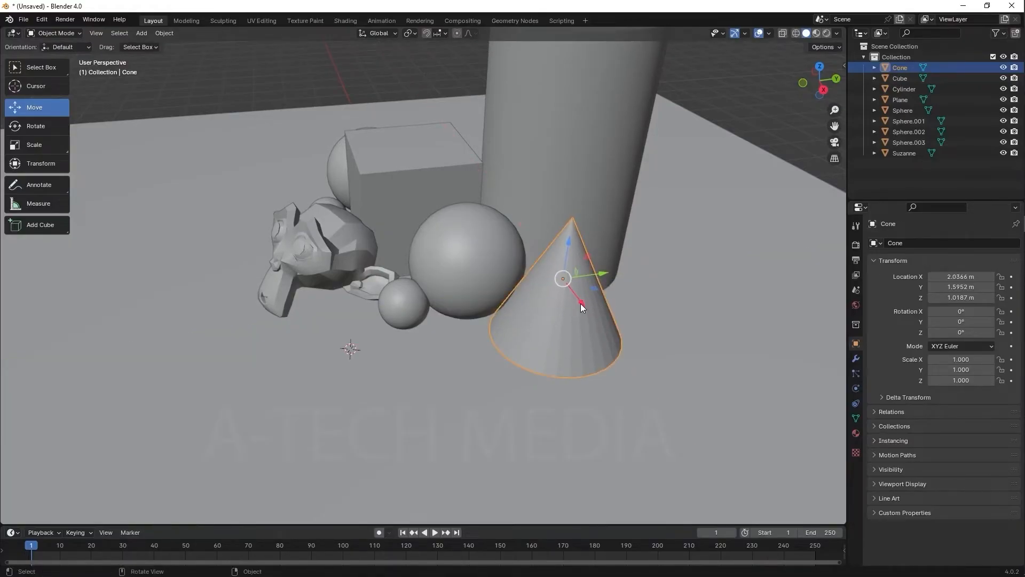
# Step: Shade the cone smooth and shift it along Y to about 1.67 m, leaving it deselected
pyautogui.rightClick(578, 255)
pyautogui.click(577, 255)
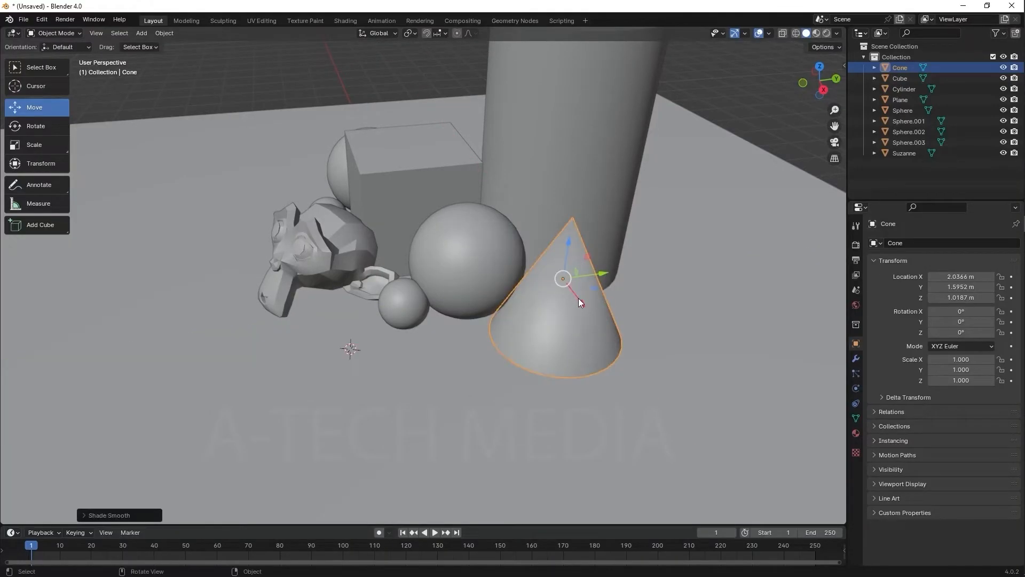
pyautogui.scroll(-2, 578, 298)
pyautogui.moveTo(572, 269); pyautogui.dragTo(578, 269)
pyautogui.click(578, 270)
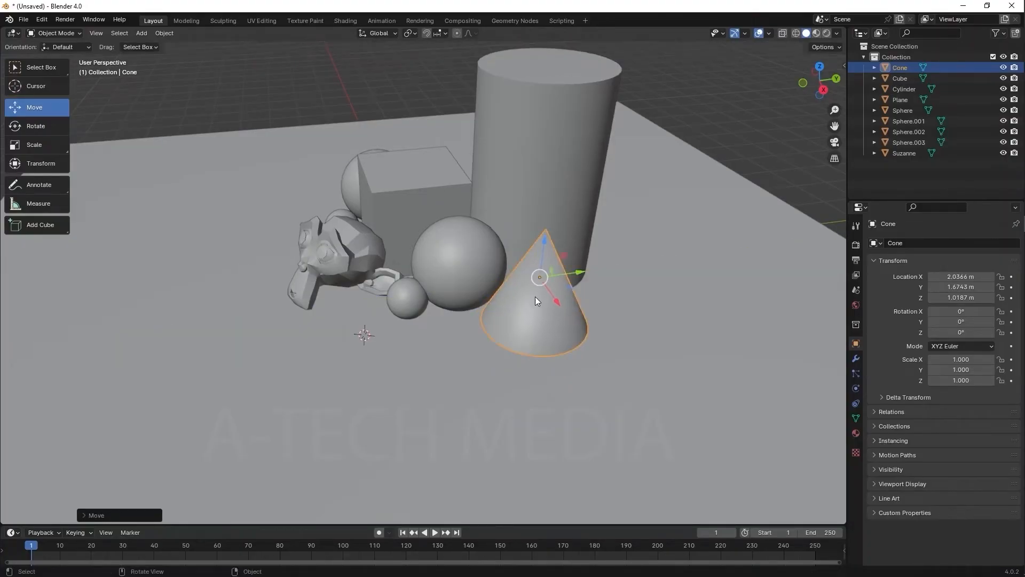
pyautogui.moveTo(535, 297); pyautogui.dragTo(641, 182, button='middle')
pyautogui.click(636, 158)
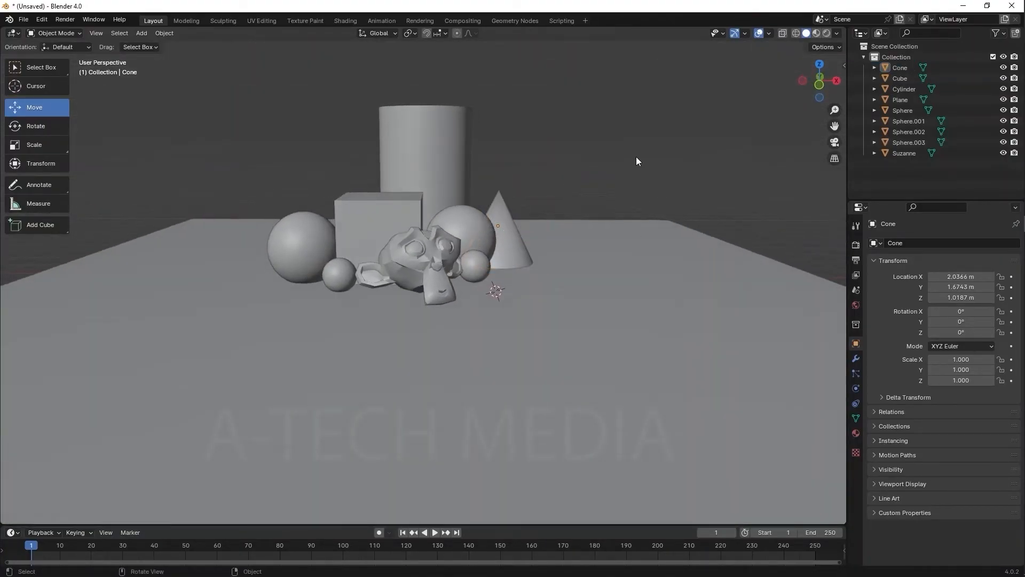
pyautogui.scroll(-1, 640, 166)
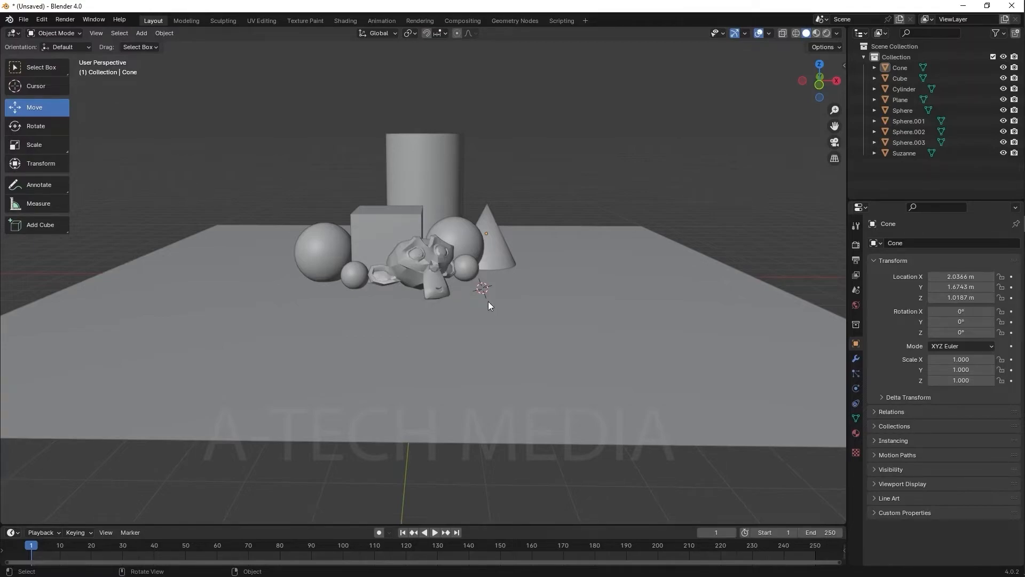
# Step: Select the monkey head and look through the render, output, view layer and scene properties
pyautogui.click(422, 263)
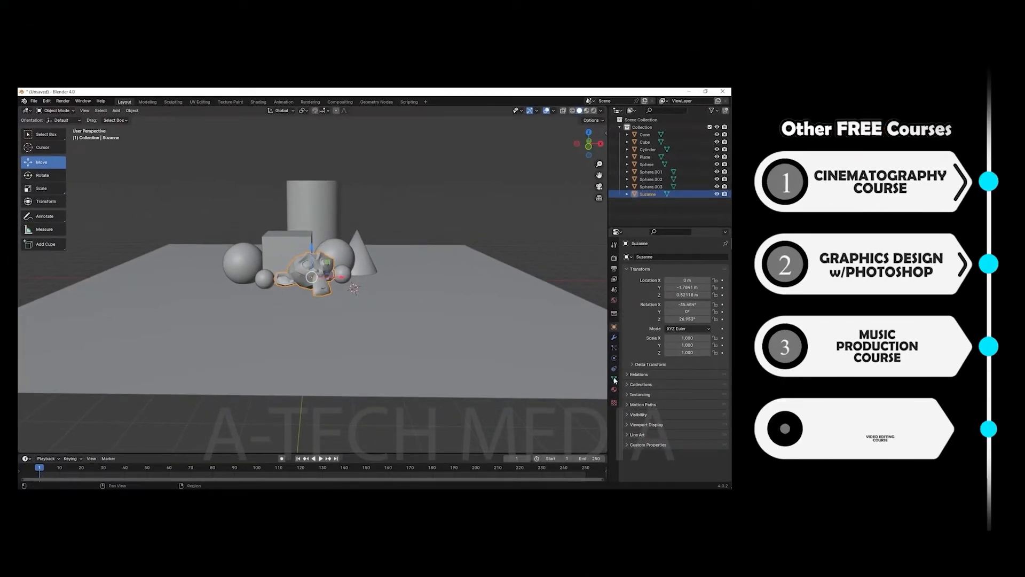
pyautogui.click(614, 259)
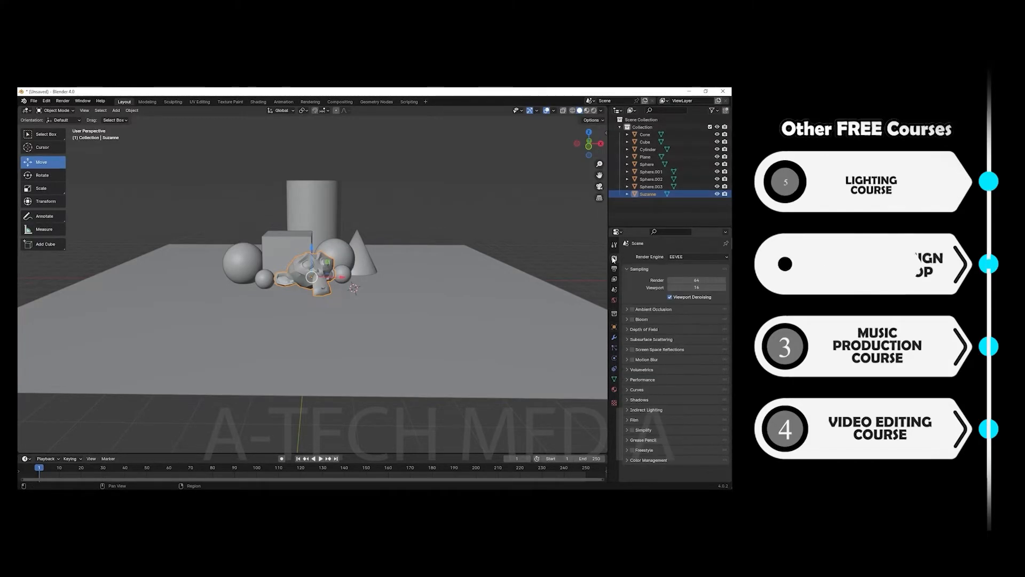
pyautogui.click(614, 279)
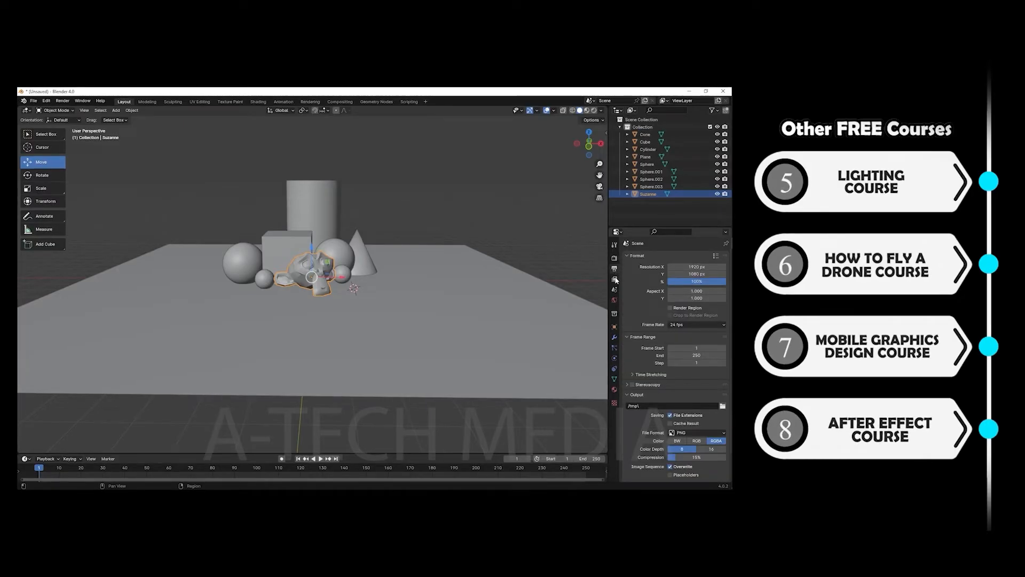
pyautogui.click(616, 279)
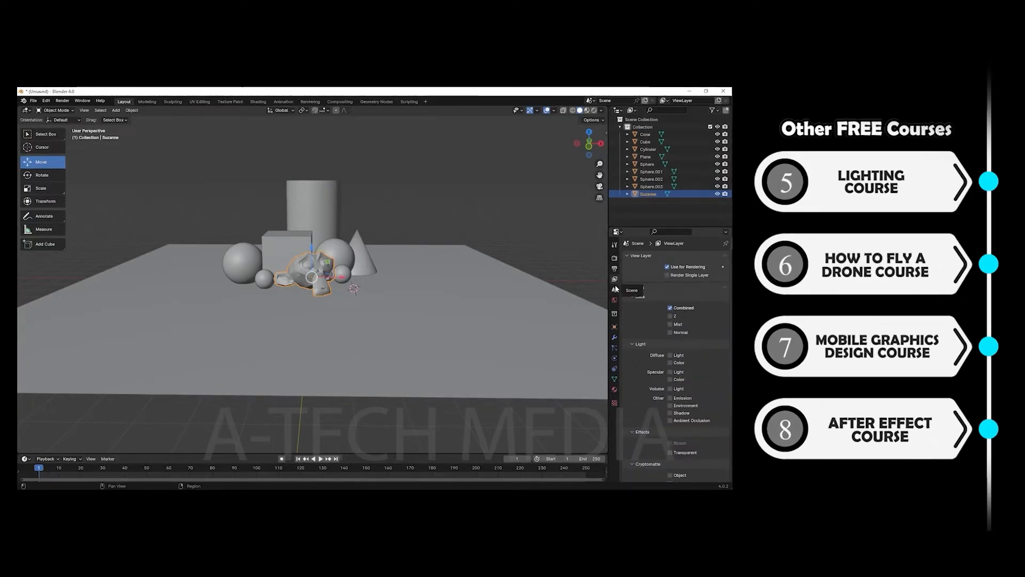
pyautogui.click(615, 290)
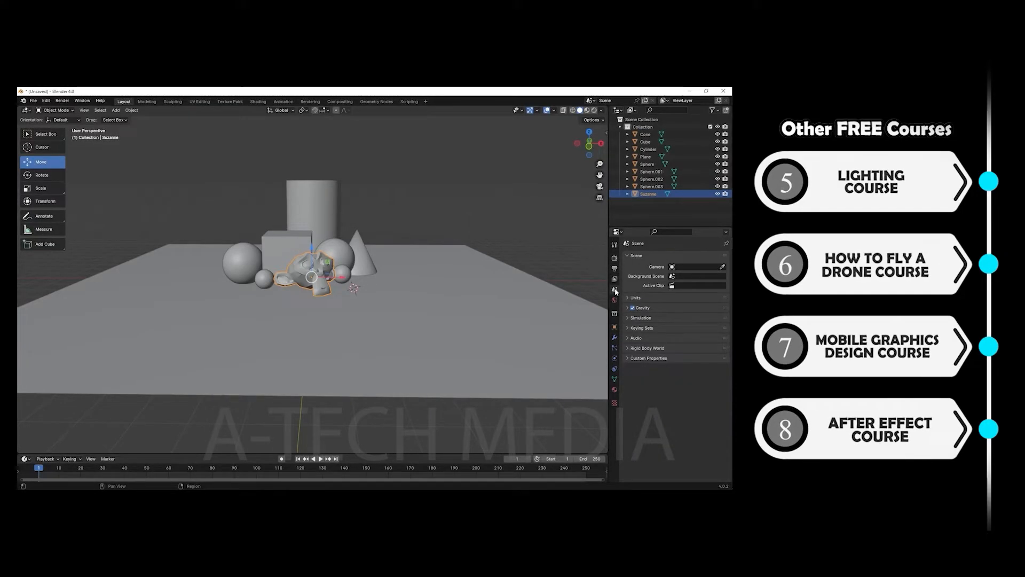
# Step: Add a new material to the monkey head and set its base color to red, hue about 0.997 and saturation about 0.965
pyautogui.click(615, 391)
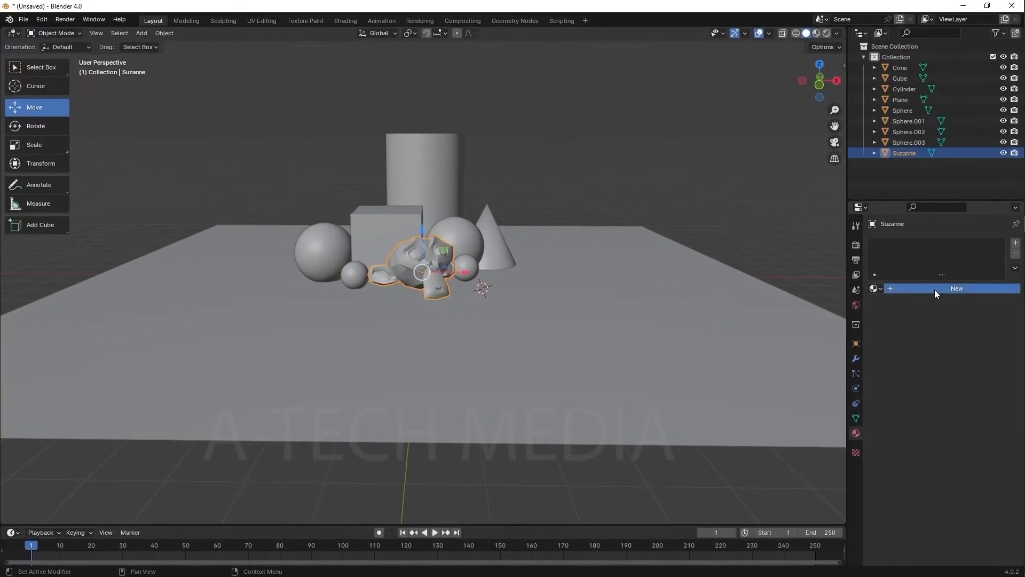
pyautogui.click(934, 290)
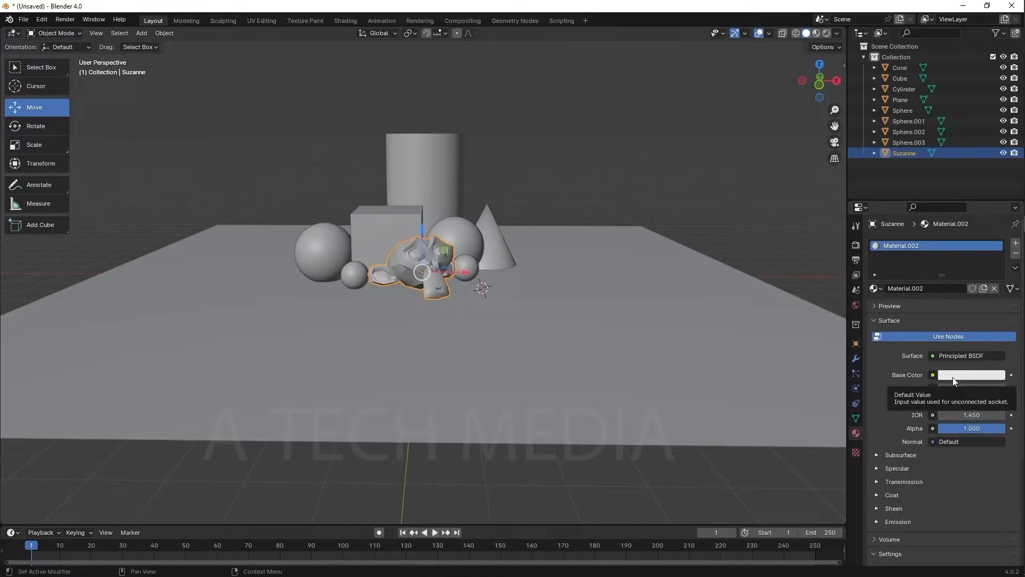
pyautogui.moveTo(1024, 37)
pyautogui.click(956, 376)
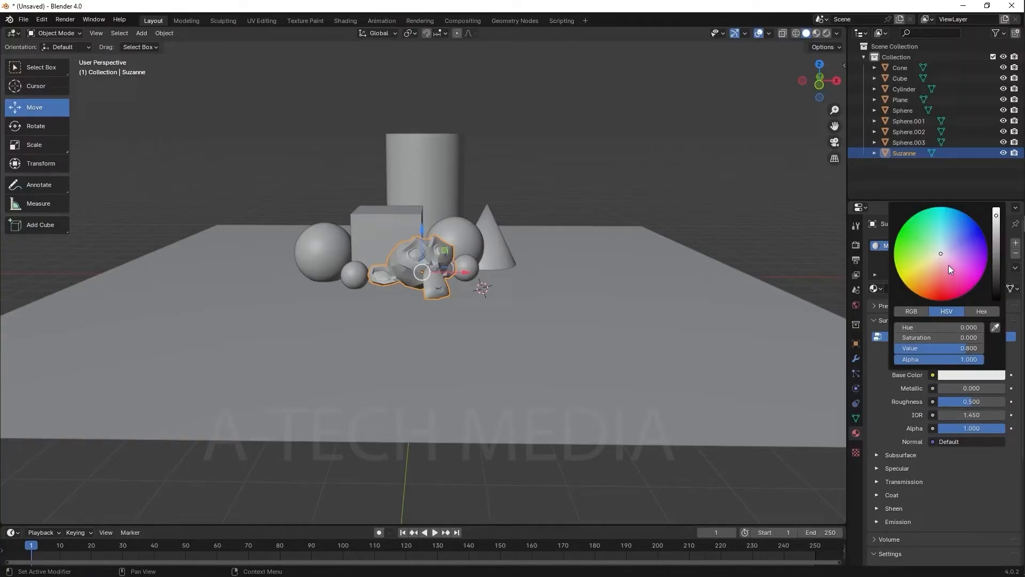
pyautogui.moveTo(949, 267); pyautogui.dragTo(944, 291)
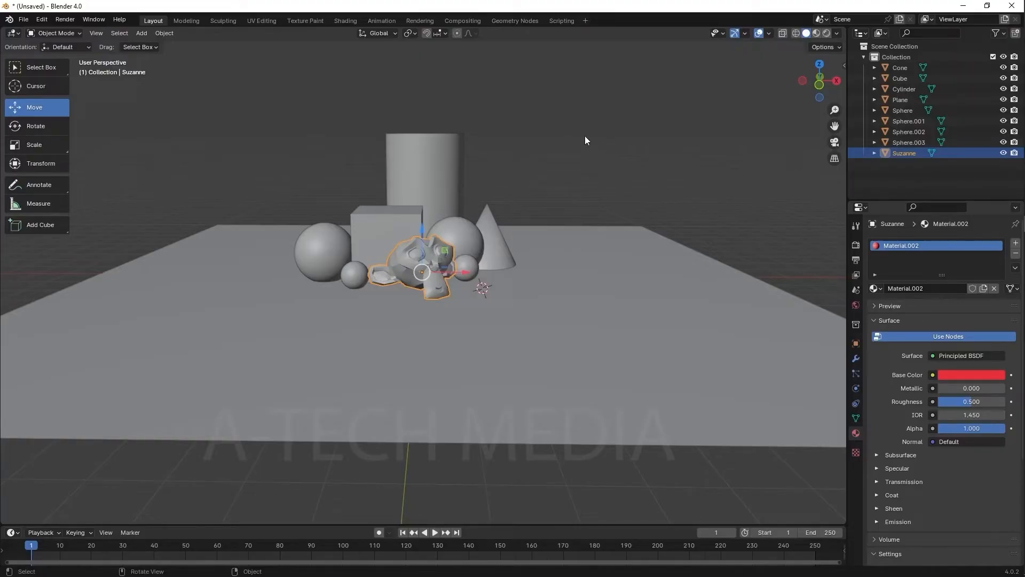
# Step: Show the scene in Material Preview shading, check it in Rendered shading with nothing selected, and return to Material Preview
pyautogui.click(817, 33)
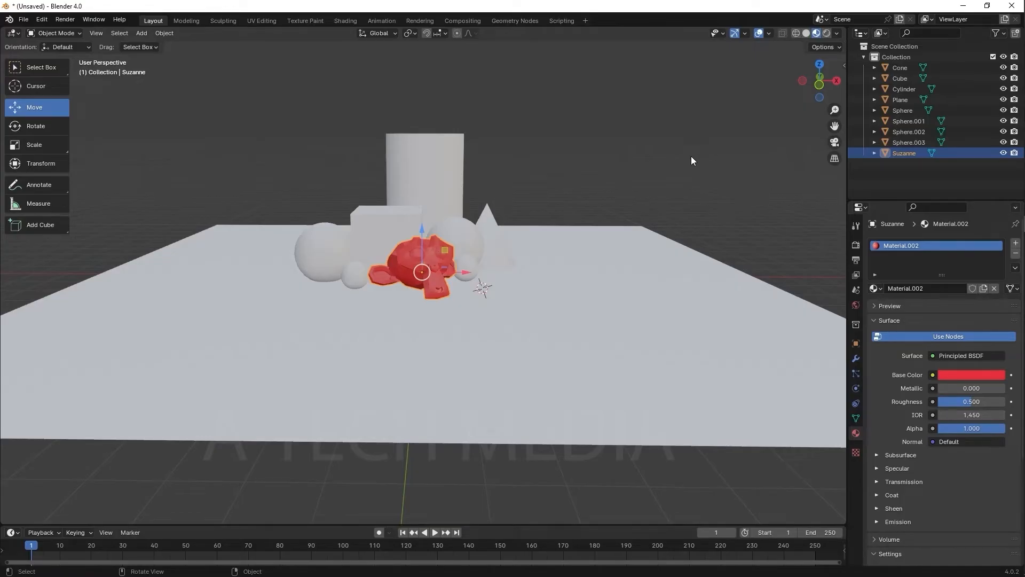
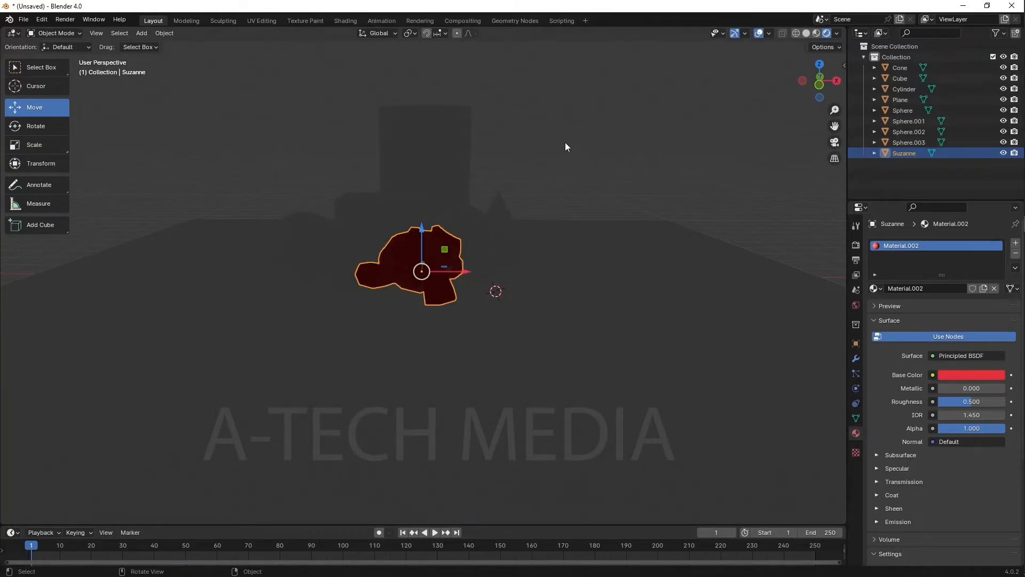
pyautogui.click(565, 142)
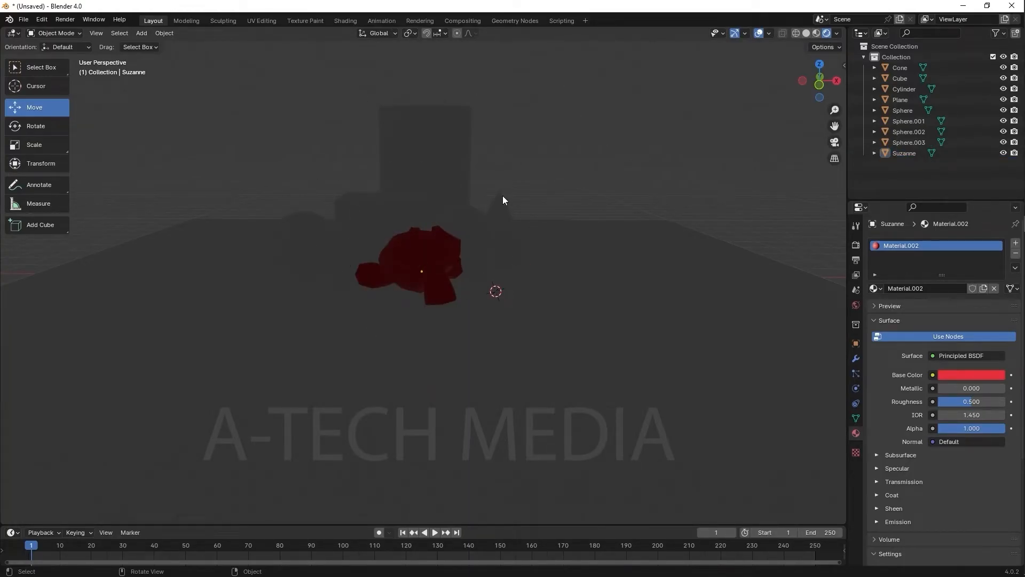
pyautogui.click(815, 32)
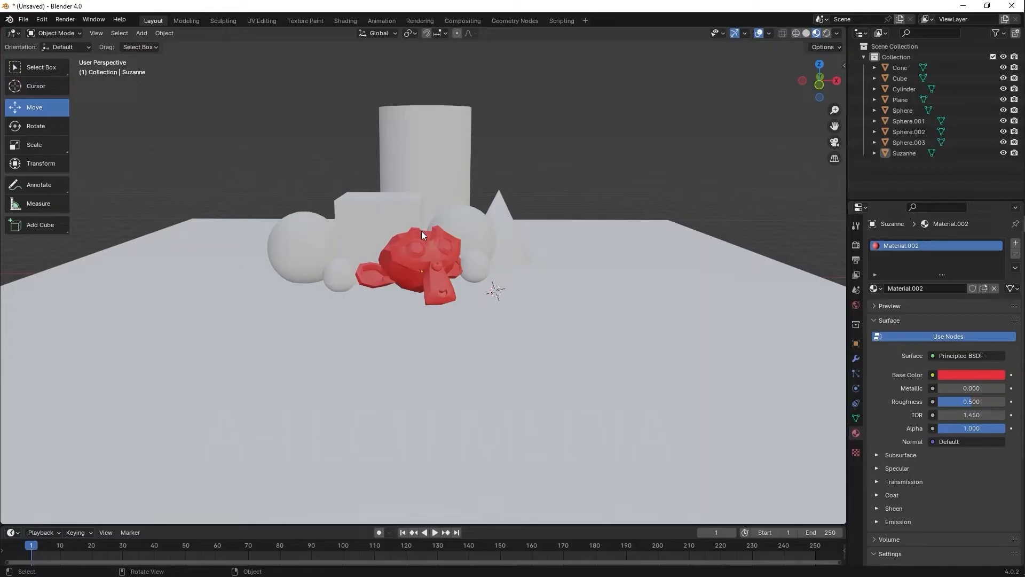
# Step: Change the monkey head's base color to orange with hue about 0.083 and saturation about 0.984
pyautogui.click(430, 252)
pyautogui.click(951, 375)
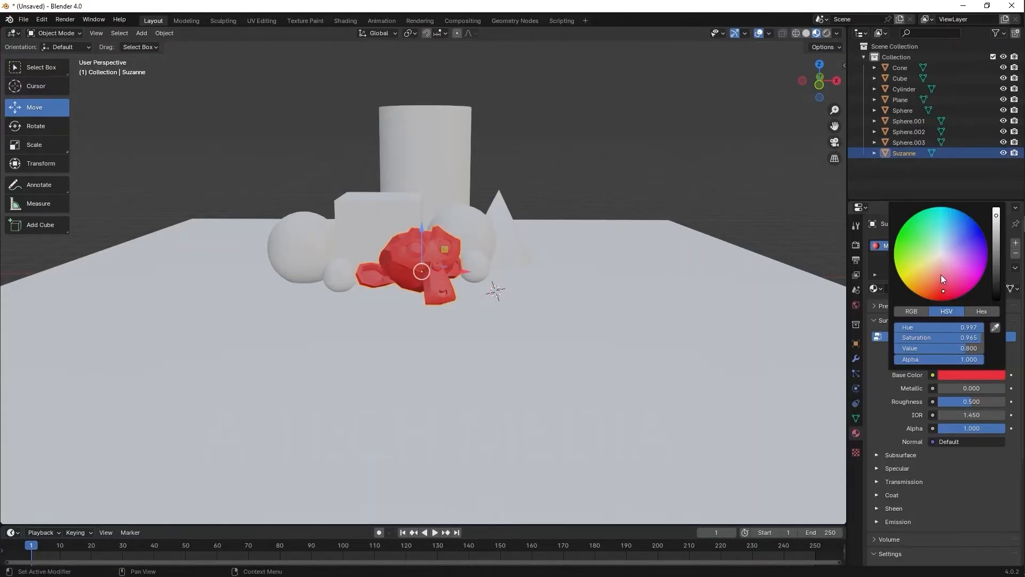
pyautogui.moveTo(944, 279); pyautogui.dragTo(914, 284)
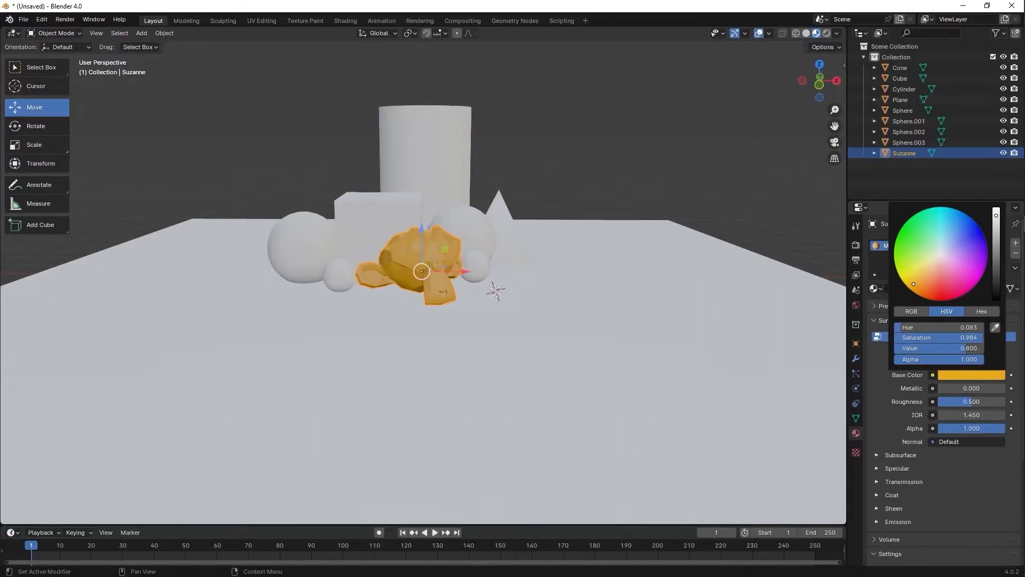
# Step: Add a new material to the plane and set its base color to bright green, hue about 0.335 and saturation about 0.963
pyautogui.click(510, 314)
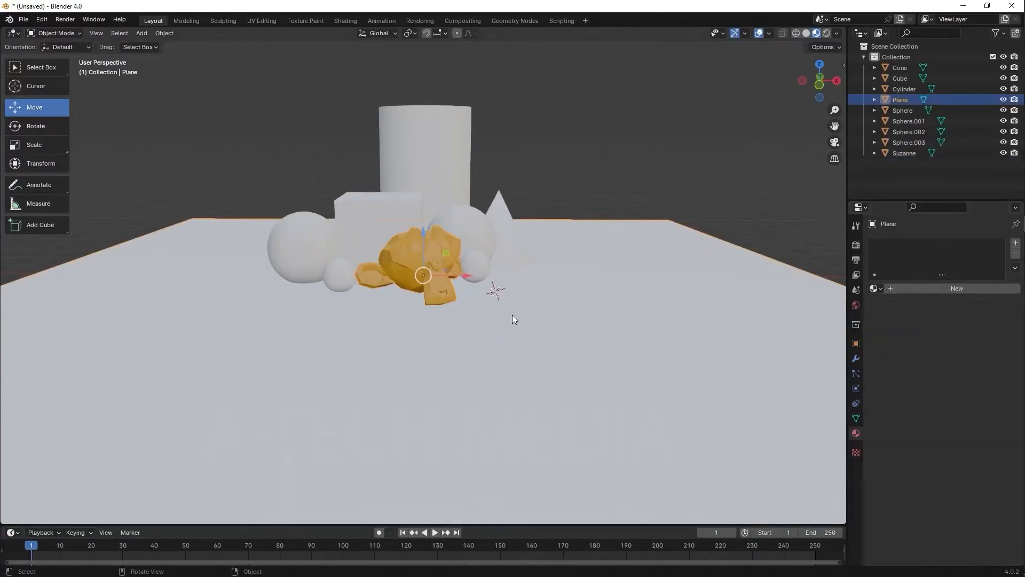
pyautogui.click(953, 288)
pyautogui.click(955, 376)
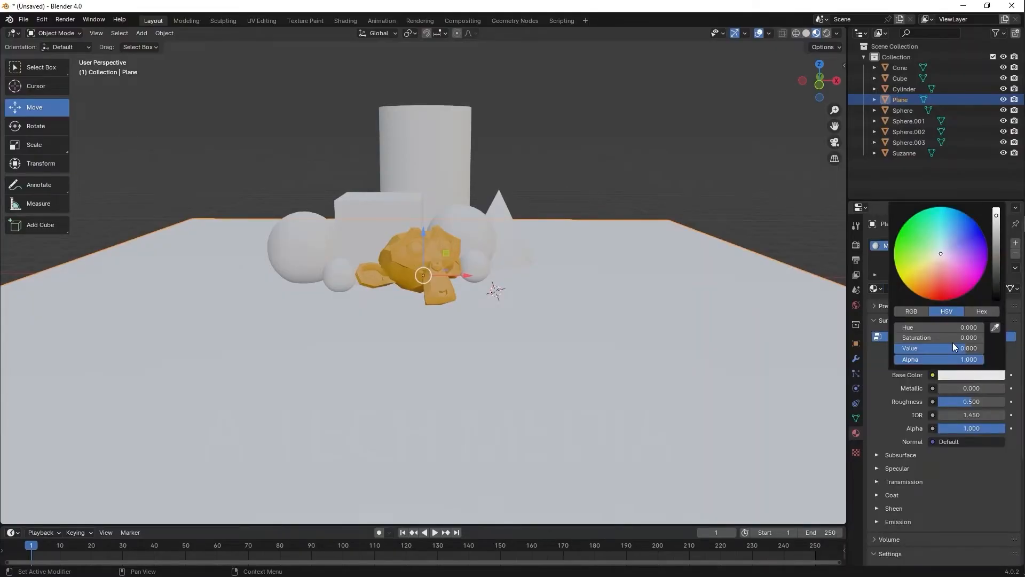
pyautogui.click(924, 235)
pyautogui.moveTo(925, 236); pyautogui.dragTo(915, 236)
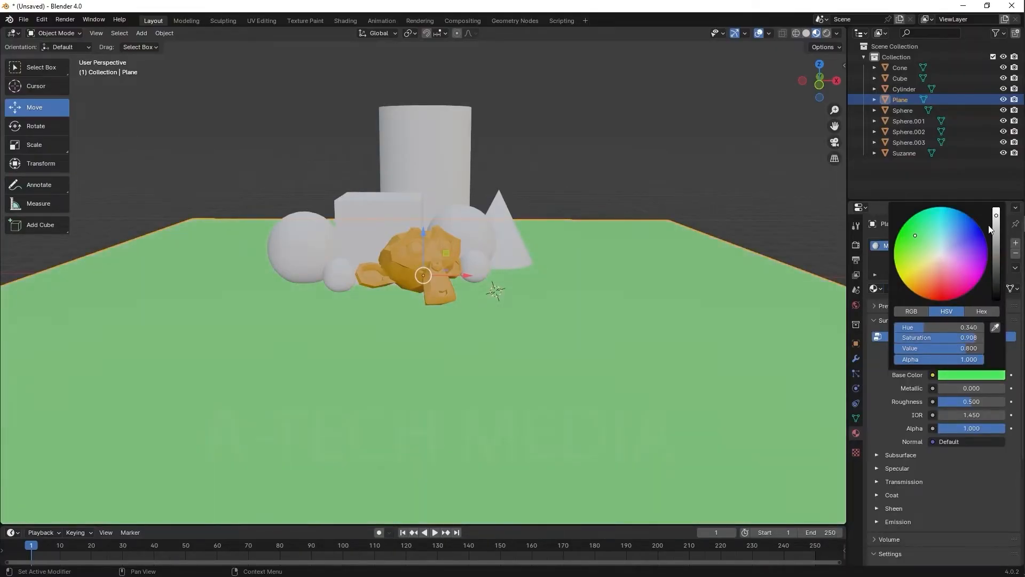
pyautogui.click(907, 233)
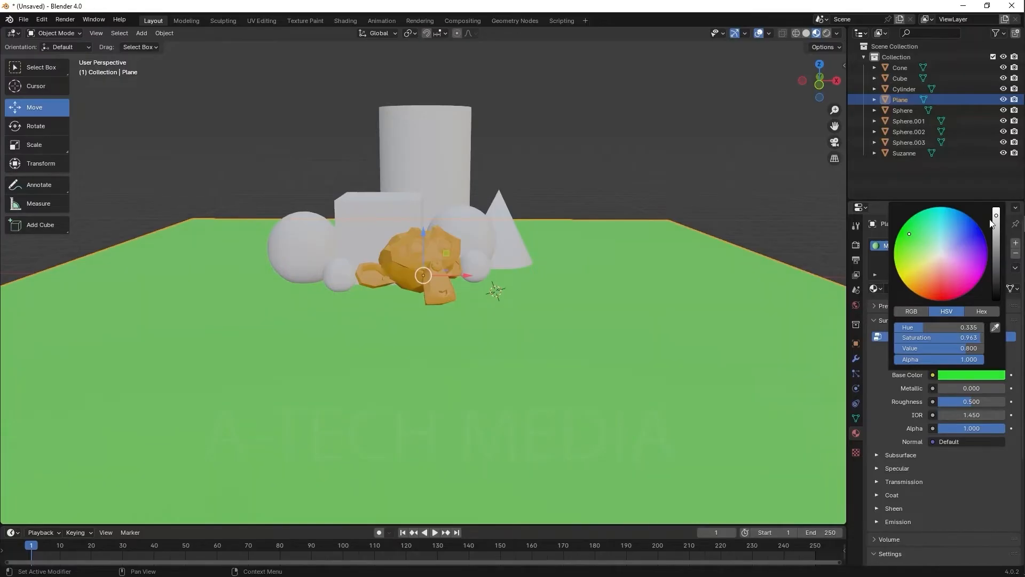
# Step: Darken the plane's base color to a deep green with hue about 0.357 and saturation about 0.956
pyautogui.moveTo(996, 216); pyautogui.dragTo(996, 246)
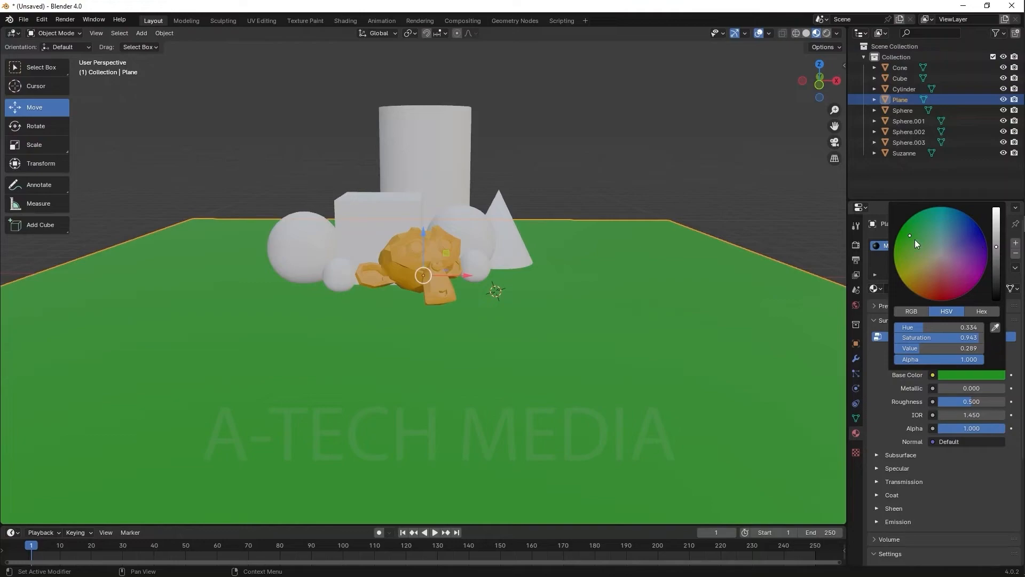
pyautogui.moveTo(915, 239)
pyautogui.mouseDown()
pyautogui.moveTo(935, 249)
pyautogui.moveTo(900, 230)
pyautogui.moveTo(941, 208)
pyautogui.moveTo(981, 231)
pyautogui.moveTo(980, 278)
pyautogui.moveTo(946, 293)
pyautogui.moveTo(901, 272)
pyautogui.moveTo(916, 226)
pyautogui.mouseUp()
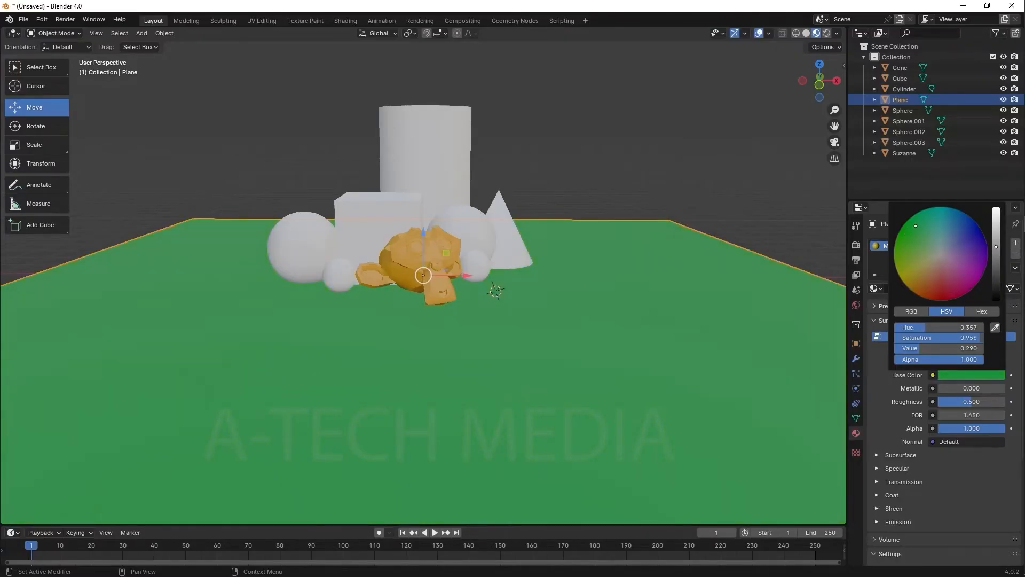
pyautogui.moveTo(994, 255); pyautogui.dragTo(995, 255)
# Step: Add a new material to the cube and set its base color to purple, hue about 0.730 and saturation about 0.739
pyautogui.click(352, 210)
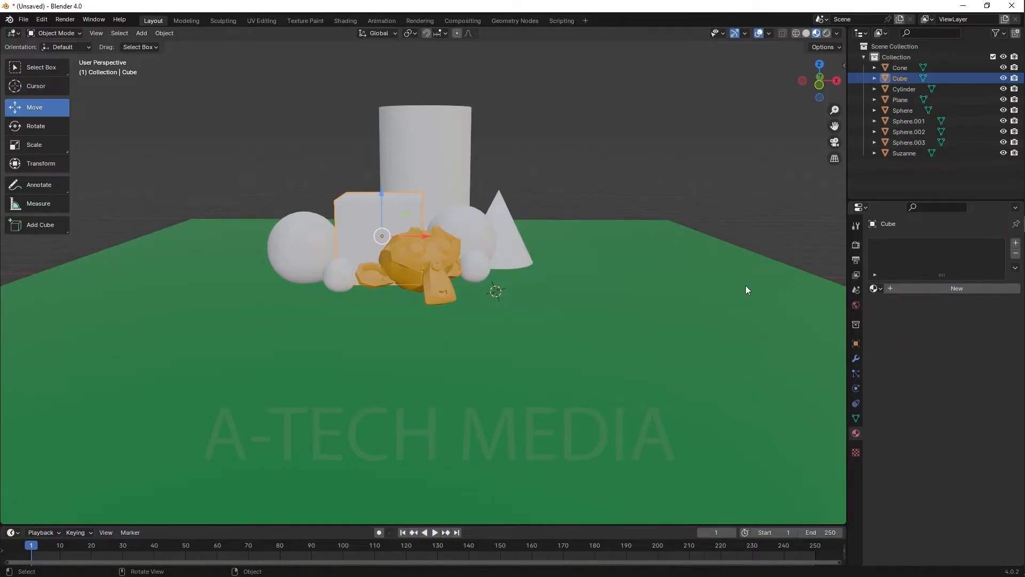
pyautogui.click(551, 265)
pyautogui.click(379, 207)
pyautogui.click(957, 289)
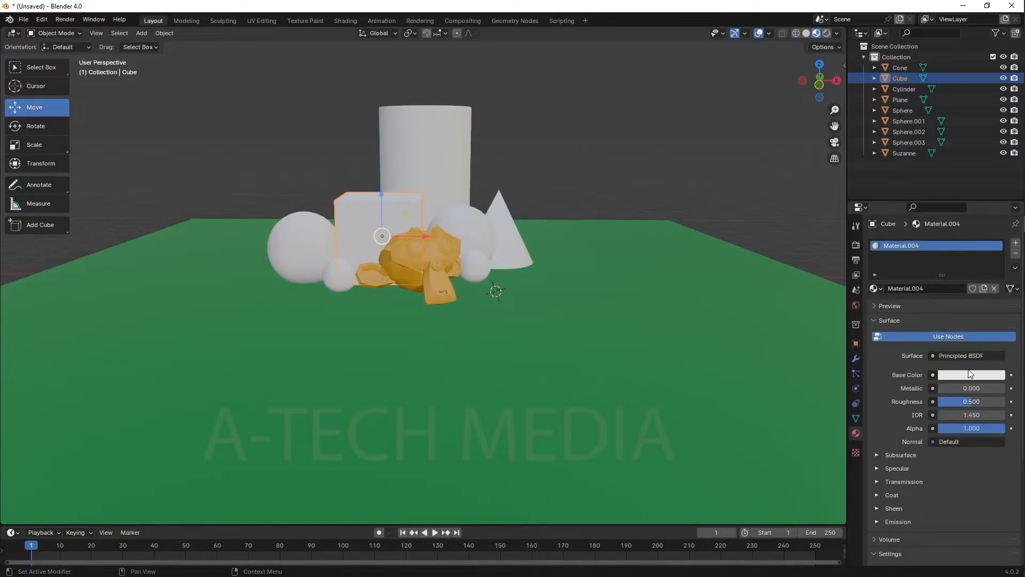
pyautogui.click(970, 374)
pyautogui.moveTo(947, 287); pyautogui.dragTo(942, 291)
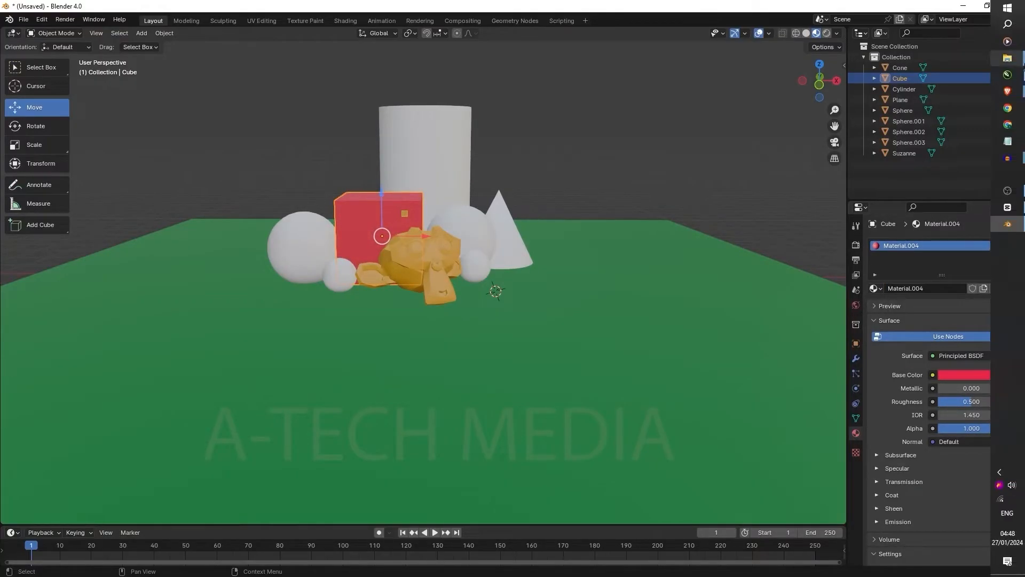
pyautogui.moveTo(962, 253); pyautogui.dragTo(962, 253)
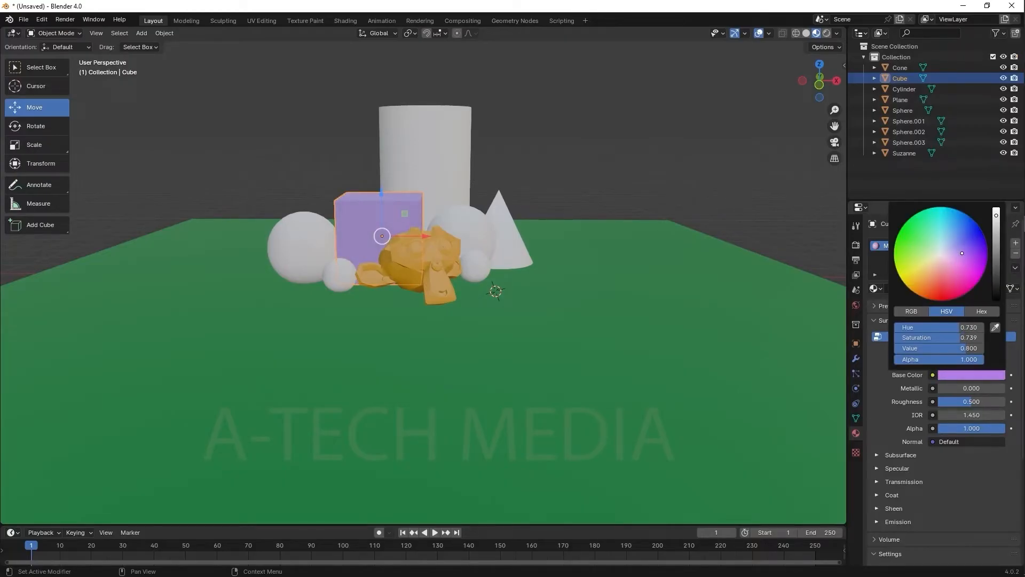
# Step: Darken the cube's purple base color slightly
pyautogui.click(996, 229)
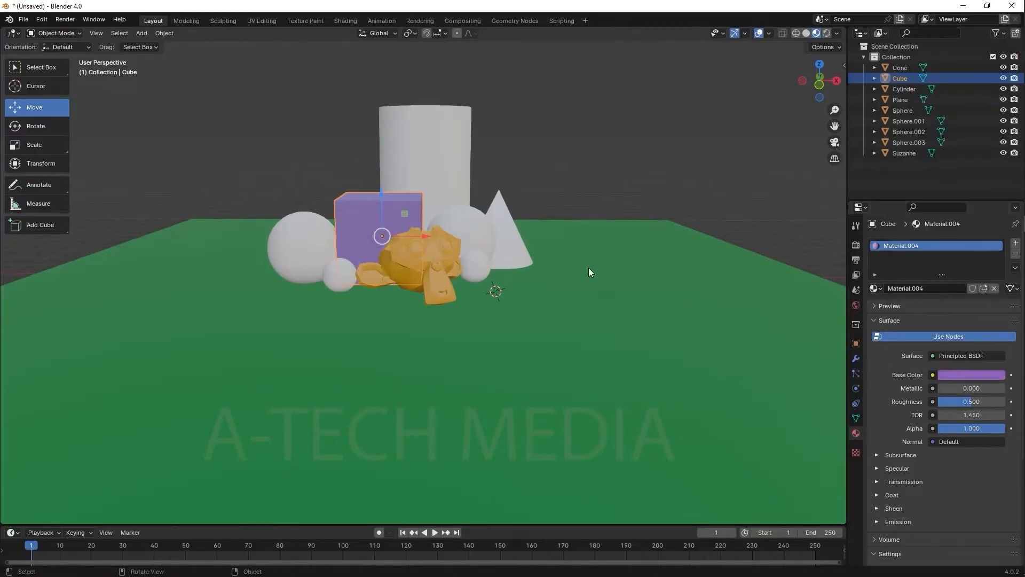
# Step: Change the plane's base color to a dark maroon with hue about 0.958, saturation about 0.698 and value about 0.139
pyautogui.click(588, 267)
pyautogui.click(963, 377)
pyautogui.moveTo(946, 274); pyautogui.dragTo(996, 267)
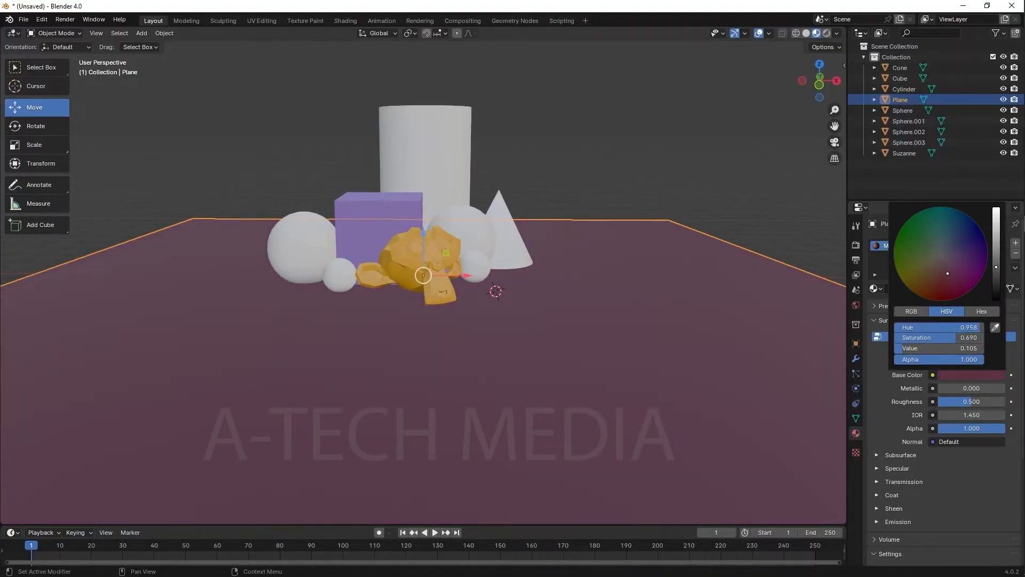
pyautogui.click(958, 374)
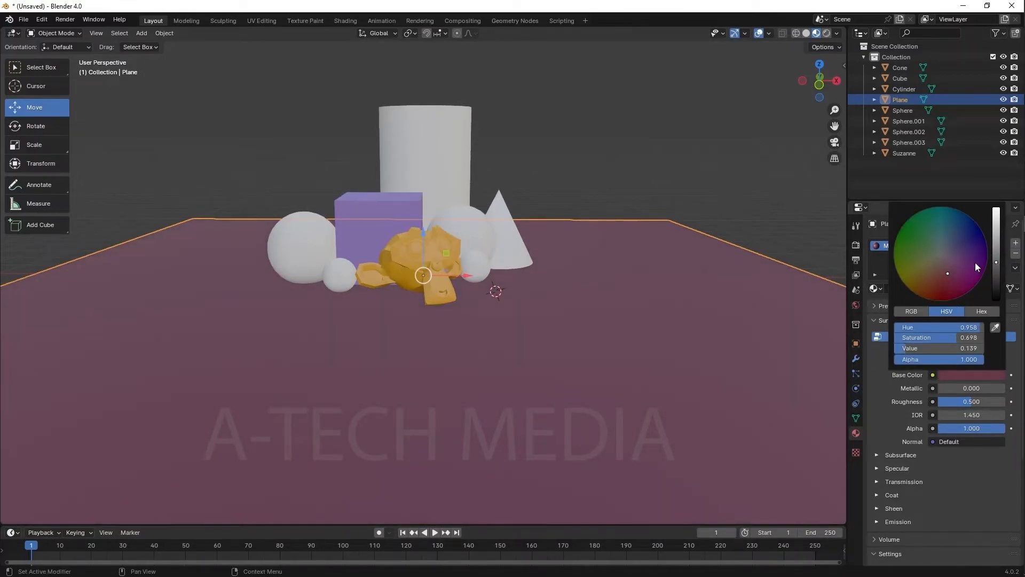
# Step: Add a new material to the cylinder and set its base color to blue, hue about 0.619 and saturation about 0.879
pyautogui.click(395, 135)
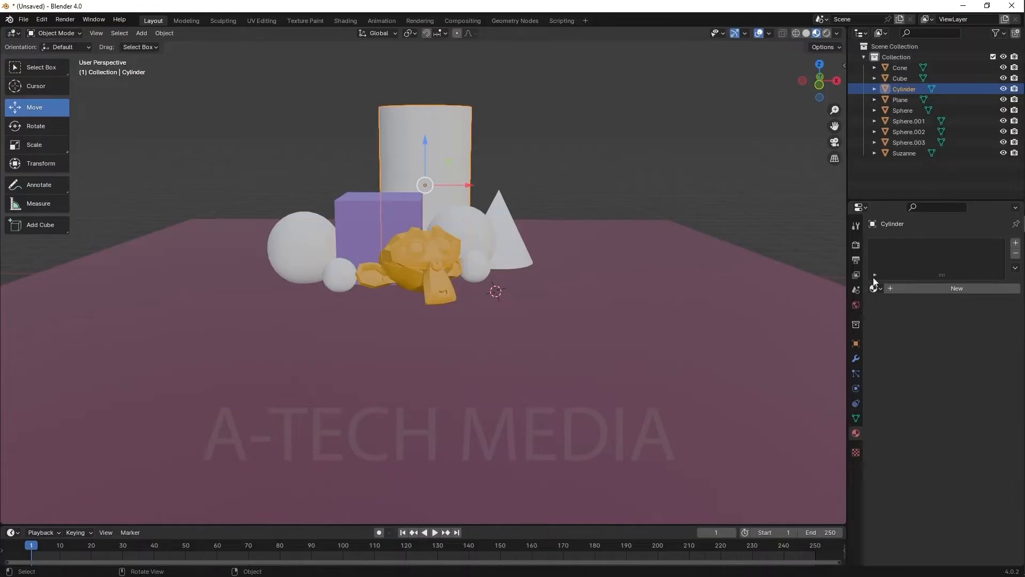
pyautogui.click(940, 290)
pyautogui.click(985, 375)
pyautogui.moveTo(962, 235); pyautogui.dragTo(958, 229)
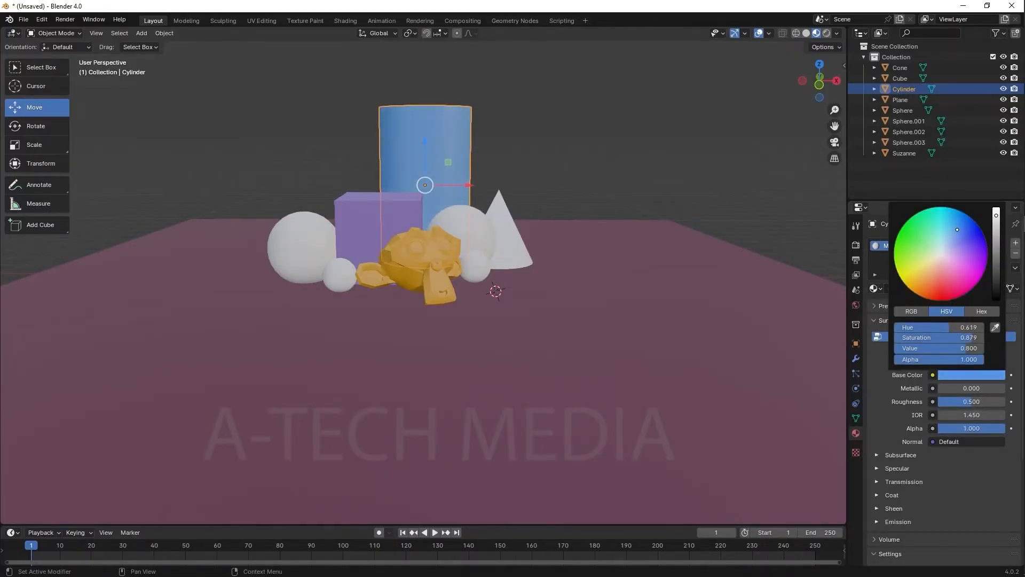
# Step: Add a new material to the large sphere beside the cone and set its base color to red, hue about 0.999 and saturation about 0.968
pyautogui.click(459, 229)
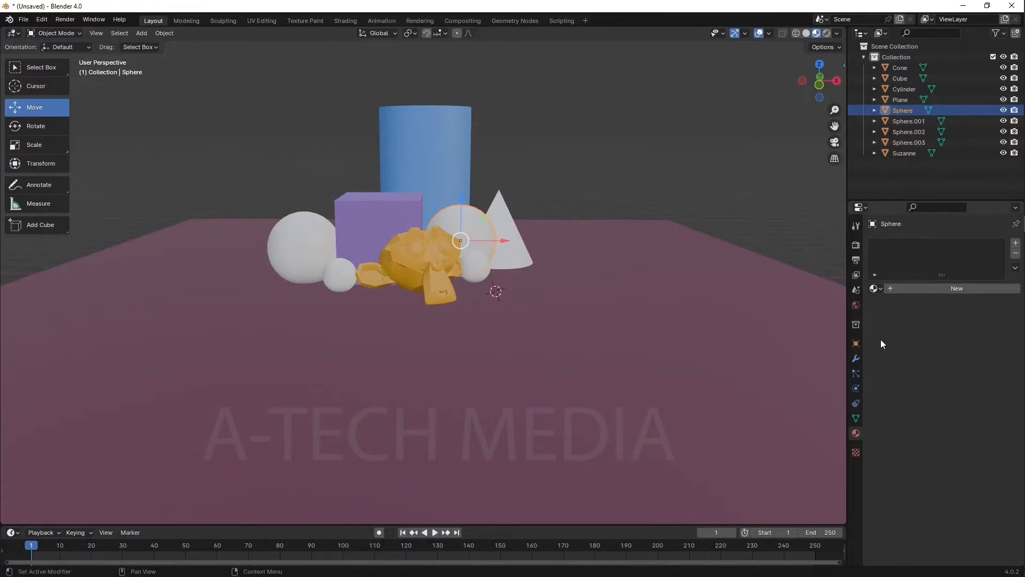
pyautogui.click(914, 290)
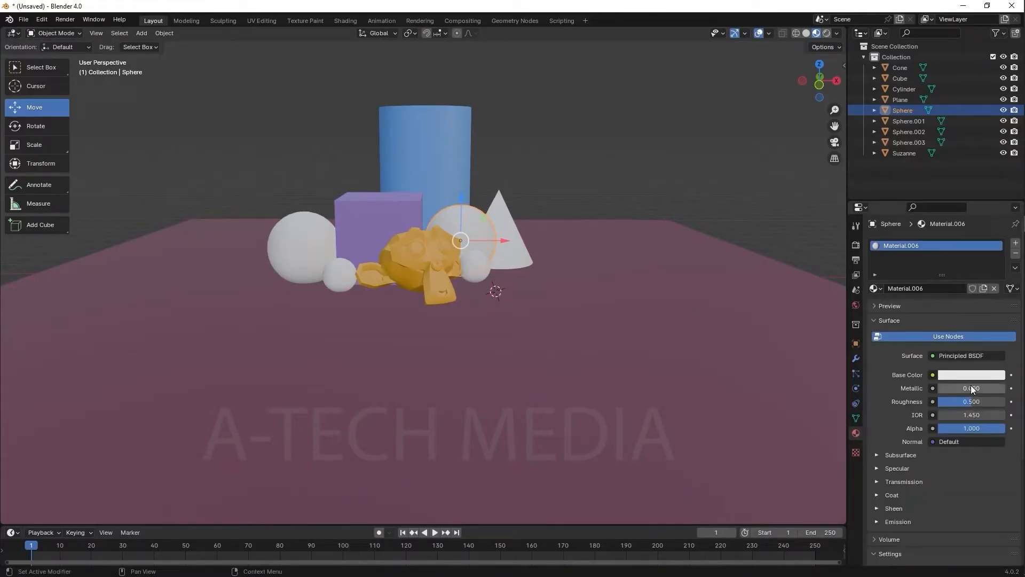
pyautogui.click(972, 375)
pyautogui.moveTo(952, 239); pyautogui.dragTo(942, 291)
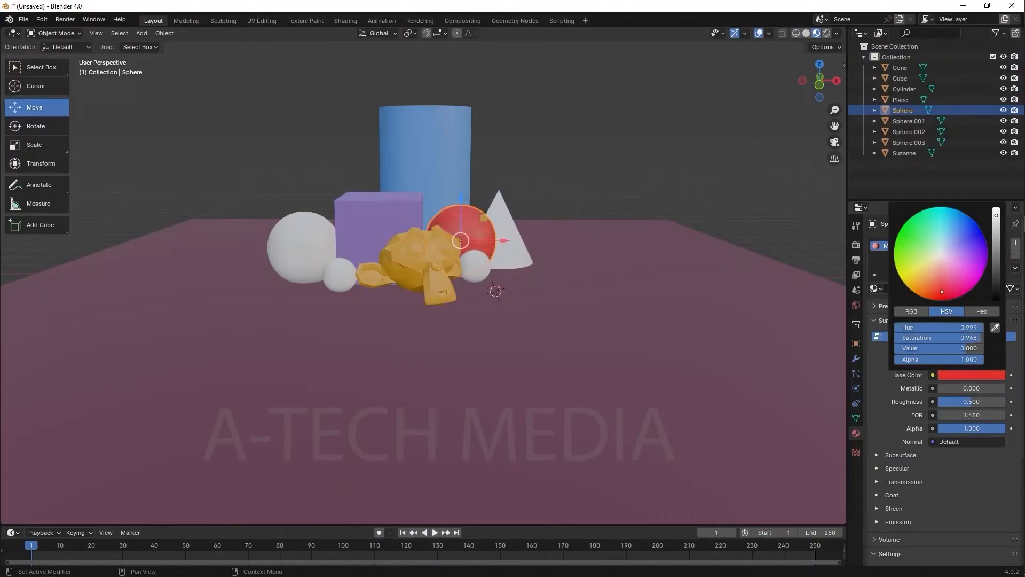
# Step: Add a new material to the large sphere beside the cube and set its base color to a bright yellow-green
pyautogui.click(298, 239)
pyautogui.click(931, 287)
pyautogui.click(981, 376)
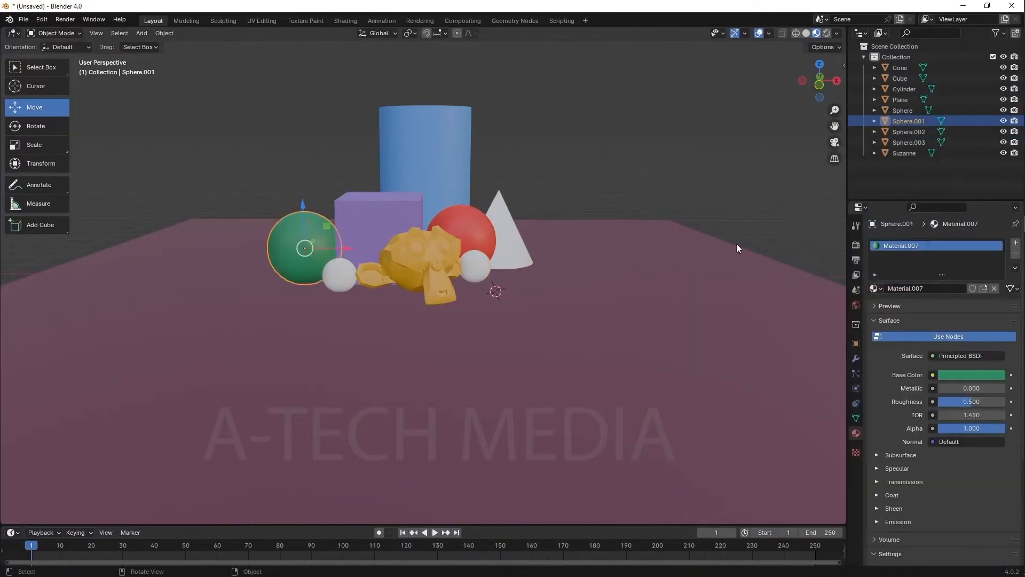
pyautogui.click(979, 372)
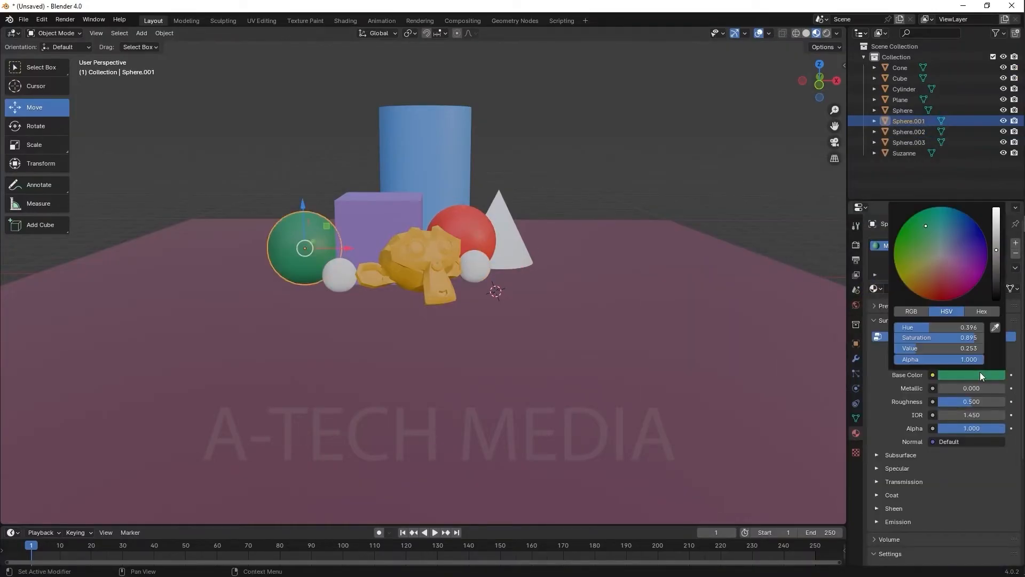
pyautogui.moveTo(926, 226); pyautogui.dragTo(969, 231)
pyautogui.click(996, 234)
# Step: Add a new material to the small sphere in front of the red sphere and set its base color to blue
pyautogui.click(475, 266)
pyautogui.click(994, 290)
pyautogui.click(966, 376)
# Step: Add a new material to the cone and set its base color to yellow with value 1.000
pyautogui.click(502, 233)
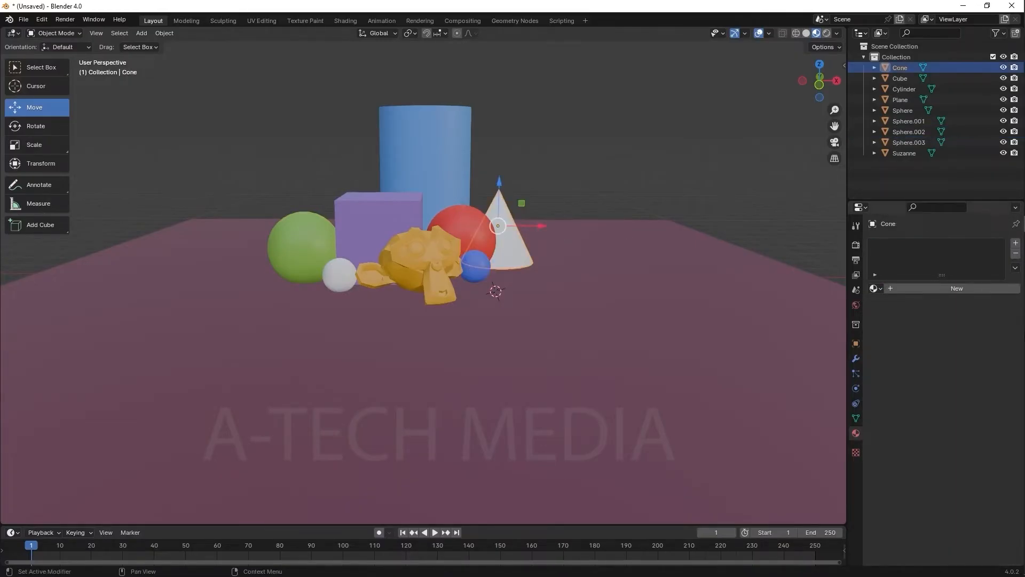
pyautogui.click(957, 288)
pyautogui.click(971, 375)
pyautogui.click(917, 280)
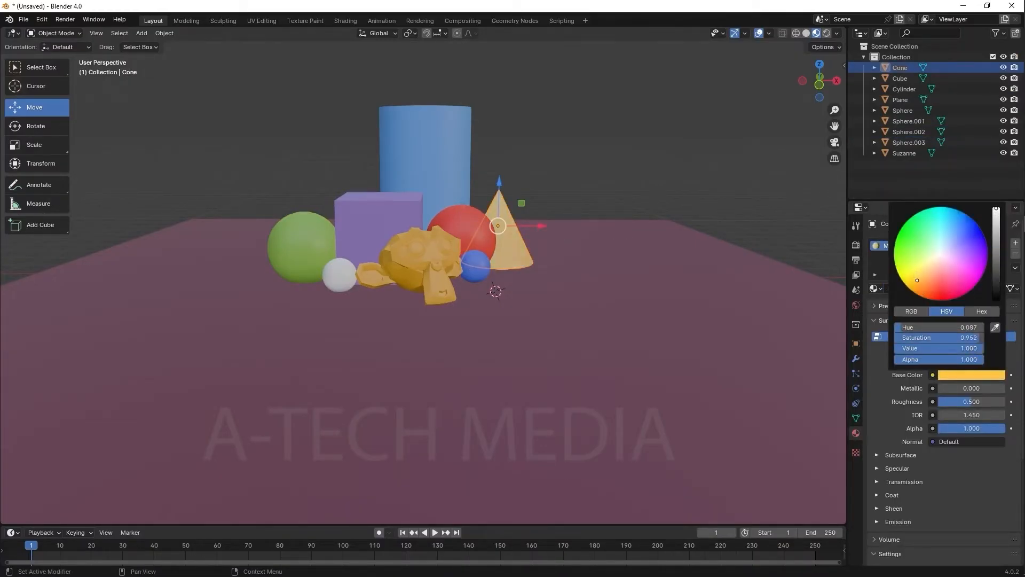
pyautogui.moveTo(917, 280)
pyautogui.mouseDown()
pyautogui.moveTo(911, 270)
pyautogui.moveTo(947, 280)
pyautogui.moveTo(937, 234)
pyautogui.moveTo(930, 268)
pyautogui.moveTo(927, 241)
pyautogui.mouseUp()
# Step: Add a new material to the small sphere beside the yellow-green sphere and set its base color to mint green
pyautogui.click(346, 274)
pyautogui.click(957, 289)
pyautogui.click(970, 375)
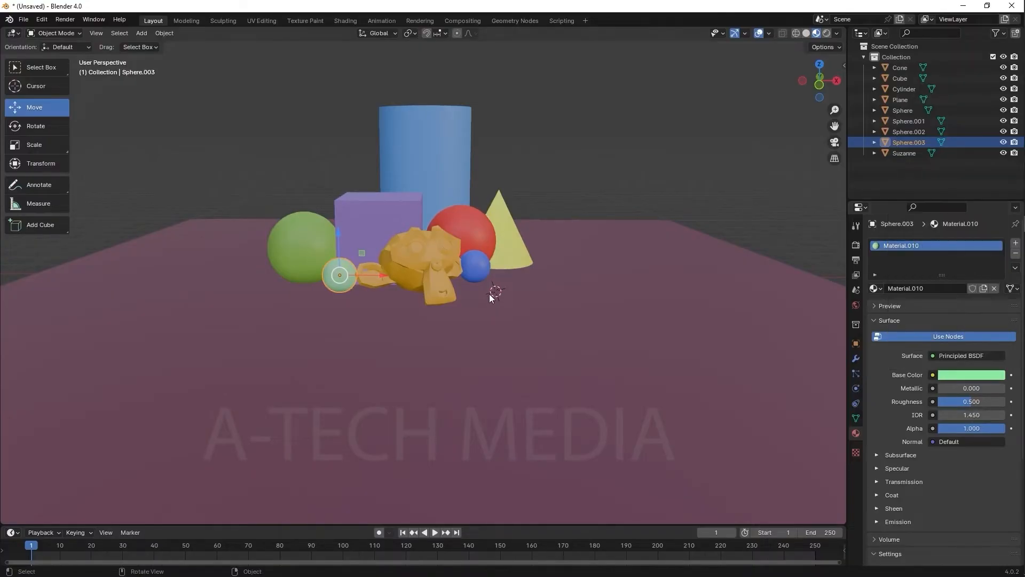
# Step: Change the plane's base color to crimson with hue about 0.981 and saturation about 0.871, and brighten it slightly
pyautogui.moveTo(489, 293)
pyautogui.mouseDown(button='middle')
pyautogui.moveTo(495, 305)
pyautogui.moveTo(491, 293)
pyautogui.moveTo(510, 281)
pyautogui.moveTo(493, 288)
pyautogui.mouseUp(button='middle')
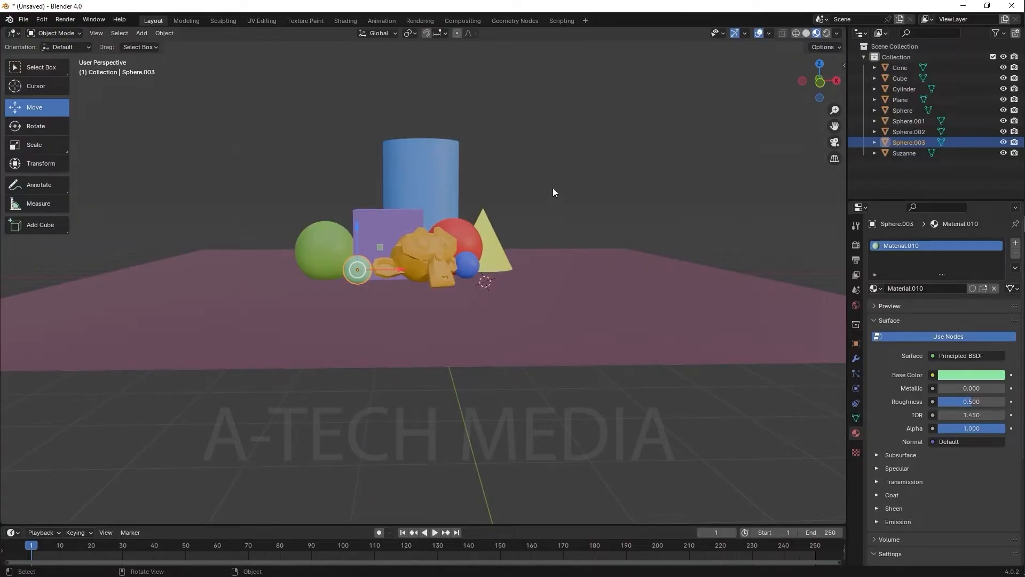
pyautogui.click(617, 127)
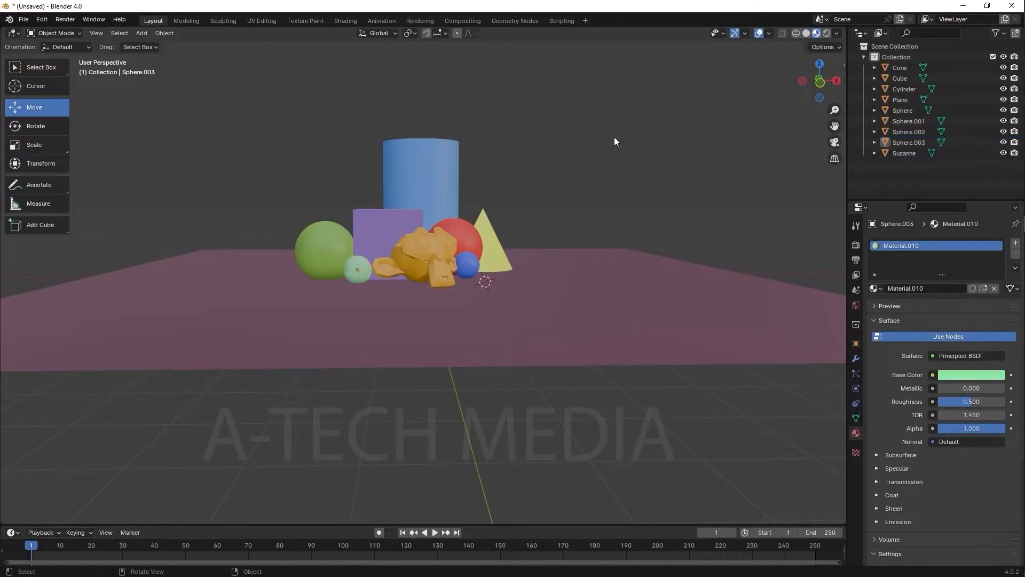
pyautogui.moveTo(614, 142)
pyautogui.mouseDown(button='middle')
pyautogui.moveTo(602, 146)
pyautogui.moveTo(614, 156)
pyautogui.mouseUp(button='middle')
pyautogui.click(649, 283)
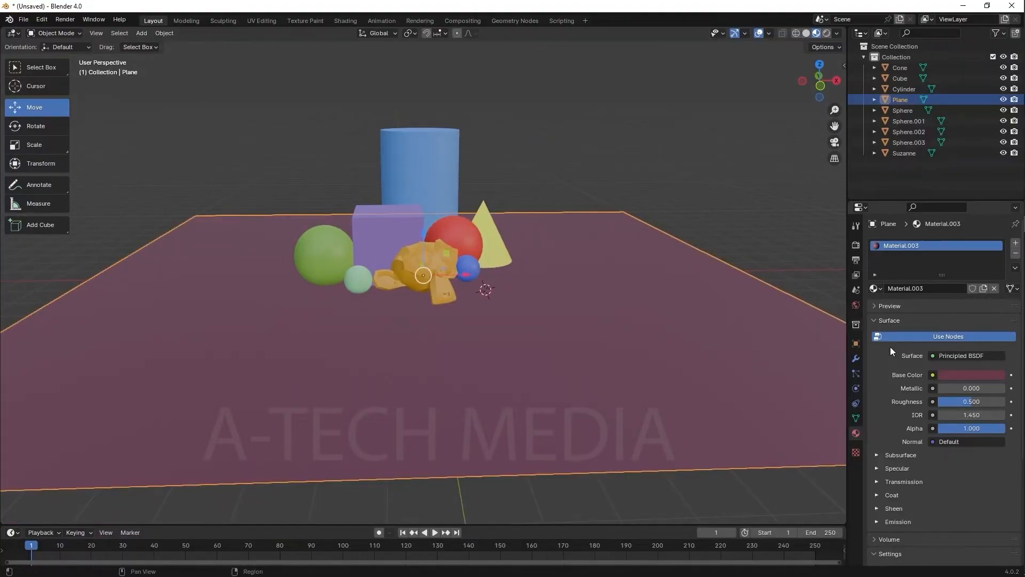
pyautogui.click(985, 372)
pyautogui.moveTo(974, 274); pyautogui.dragTo(947, 283)
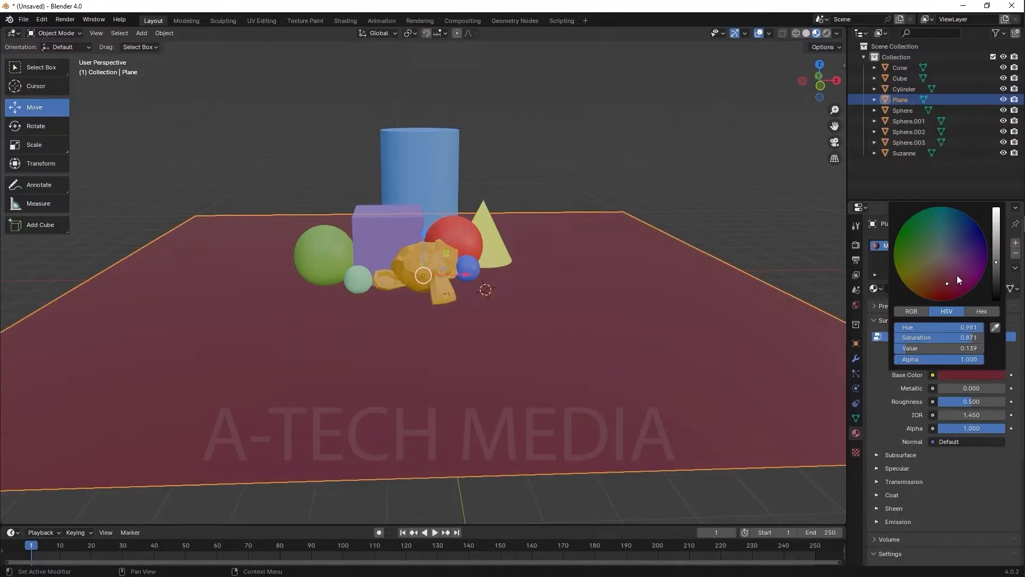
pyautogui.moveTo(992, 241); pyautogui.dragTo(996, 253)
# Step: Switch the viewport shading to Rendered
pyautogui.moveTo(614, 186)
pyautogui.mouseDown(button='middle')
pyautogui.moveTo(610, 169)
pyautogui.moveTo(614, 177)
pyautogui.mouseUp(button='middle')
pyautogui.scroll(2, 569, 216)
pyautogui.moveTo(568, 218)
pyautogui.mouseDown(button='middle')
pyautogui.moveTo(514, 251)
pyautogui.moveTo(343, 244)
pyautogui.moveTo(575, 235)
pyautogui.moveTo(562, 229)
pyautogui.mouseUp(button='middle')
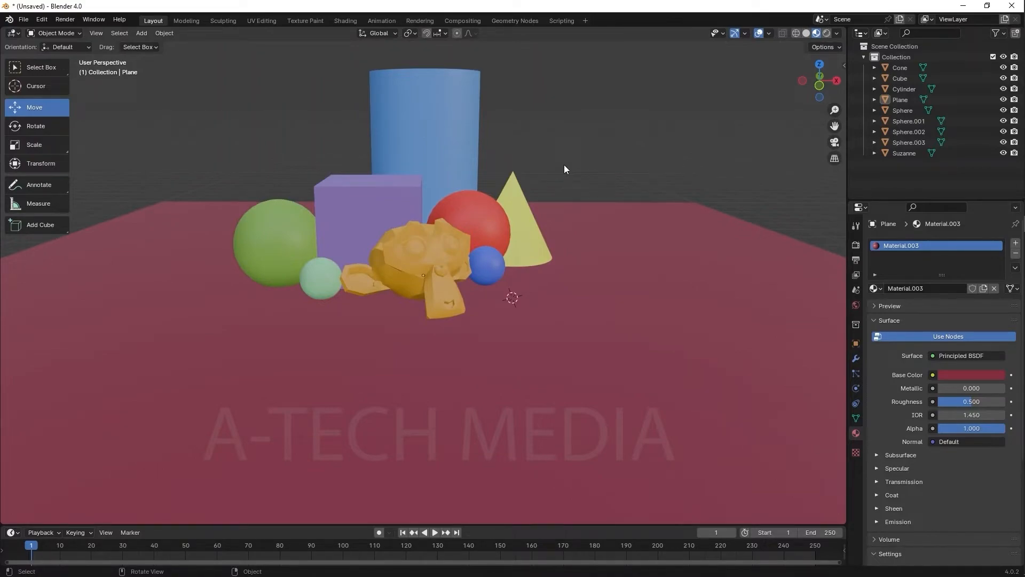
pyautogui.scroll(-1, 557, 201)
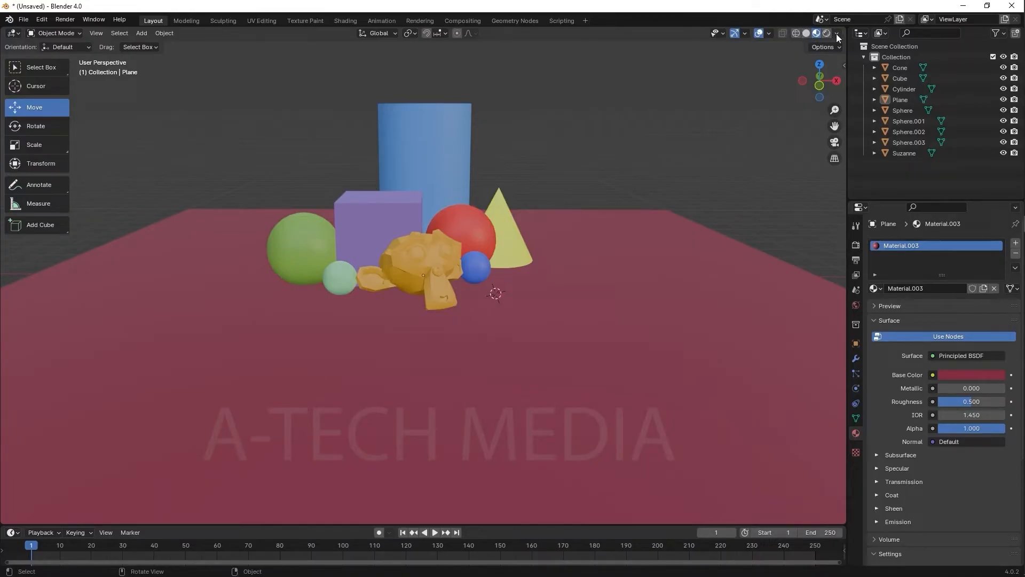
pyautogui.press('z')
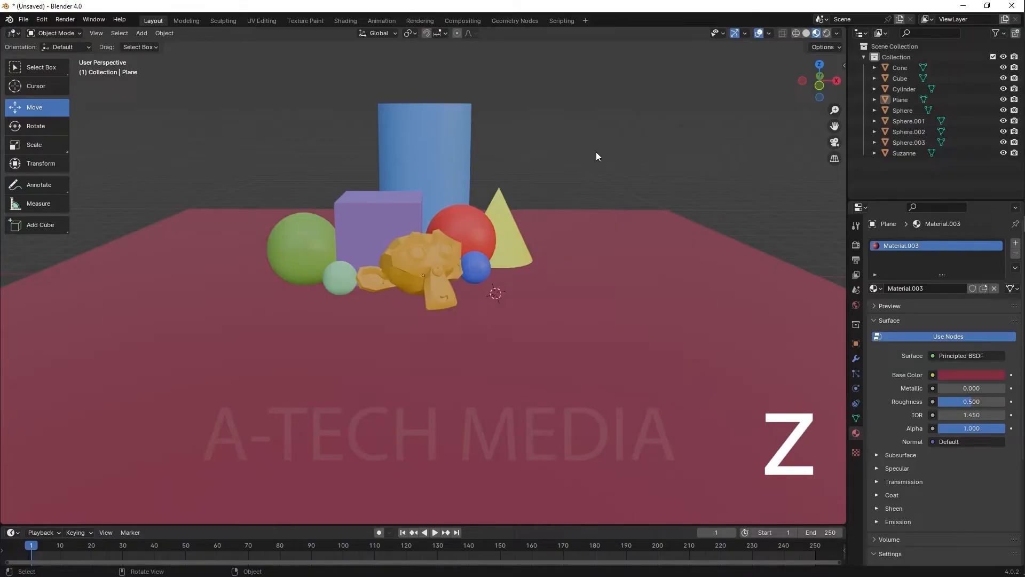
pyautogui.press('z')
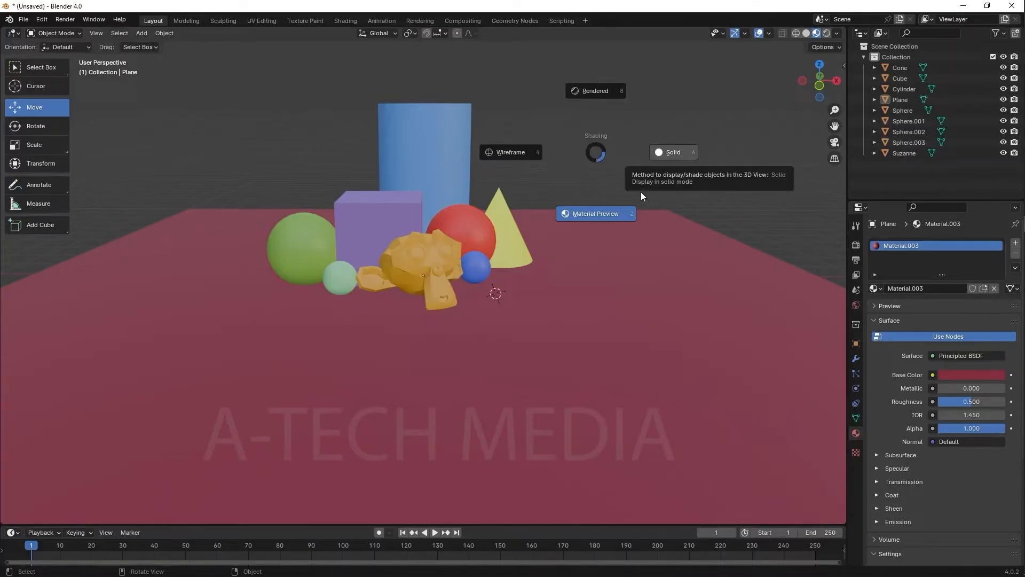
pyautogui.press('z')
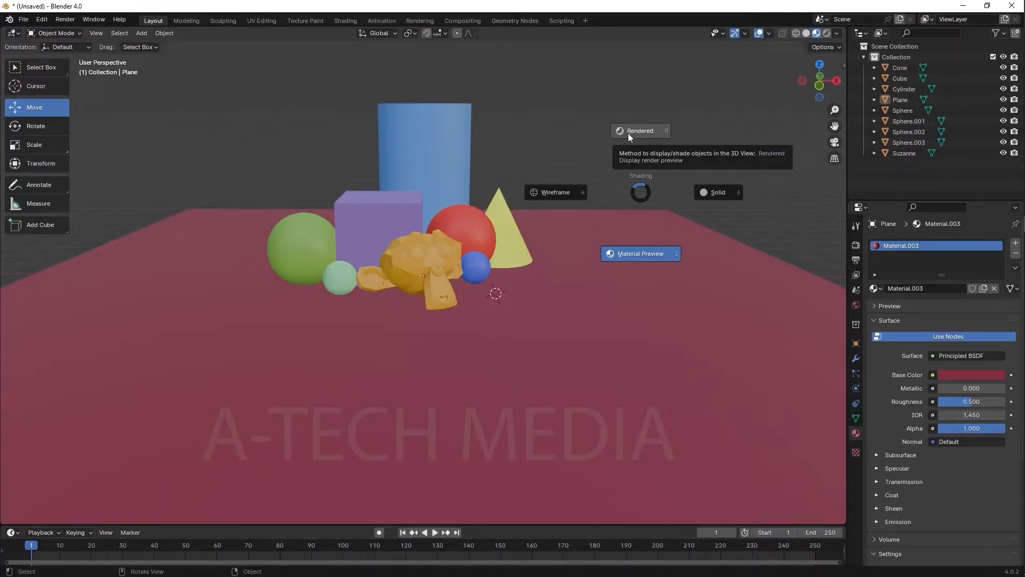
pyautogui.click(628, 133)
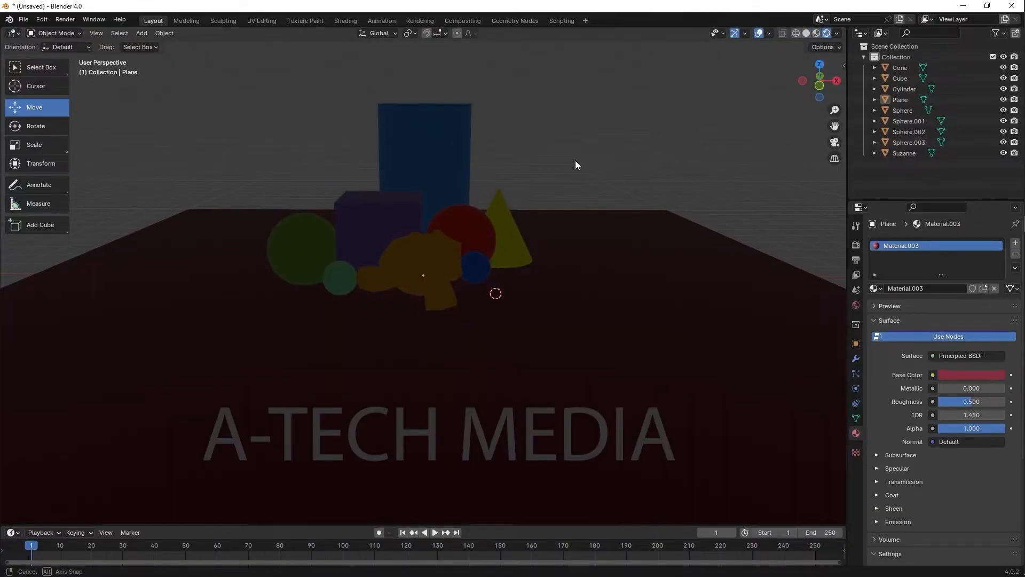
# Step: Add a point light to the scene at the 3D cursor
pyautogui.moveTo(576, 160)
pyautogui.mouseDown(button='middle')
pyautogui.moveTo(425, 149)
pyautogui.moveTo(418, 167)
pyautogui.moveTo(513, 206)
pyautogui.moveTo(597, 190)
pyautogui.moveTo(617, 170)
pyautogui.moveTo(569, 166)
pyautogui.mouseUp(button='middle')
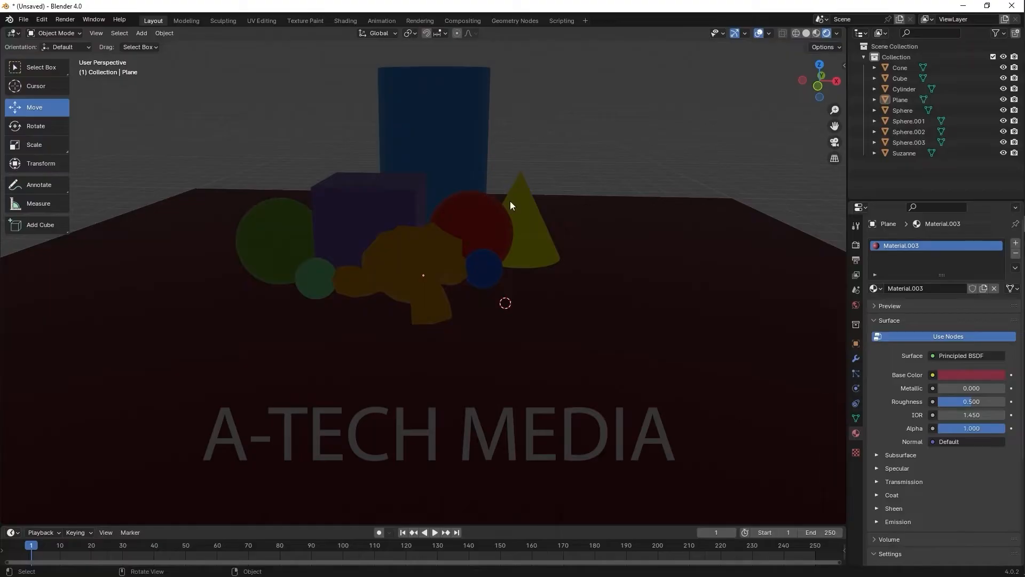
pyautogui.click(142, 34)
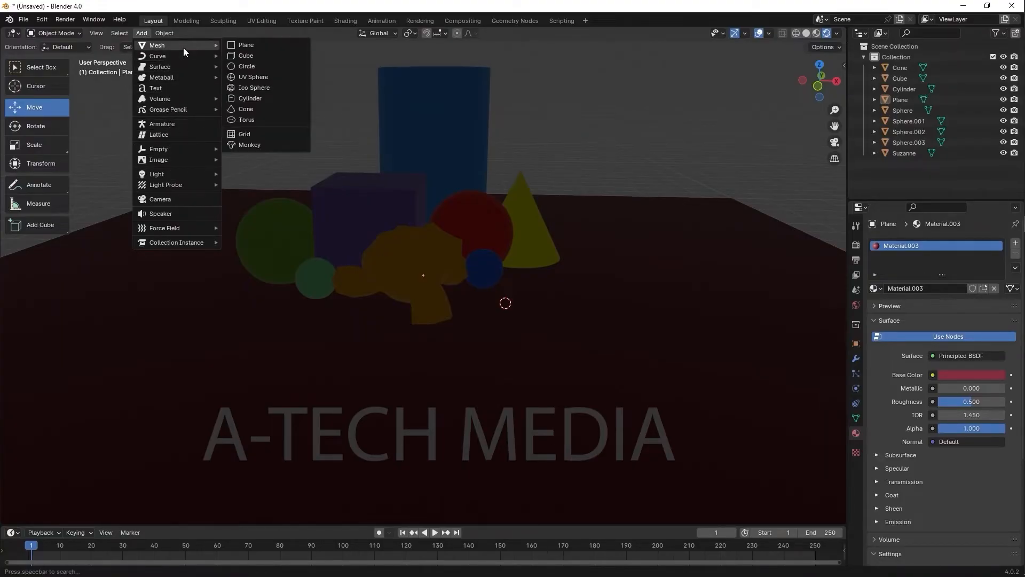
pyautogui.moveTo(179, 173)
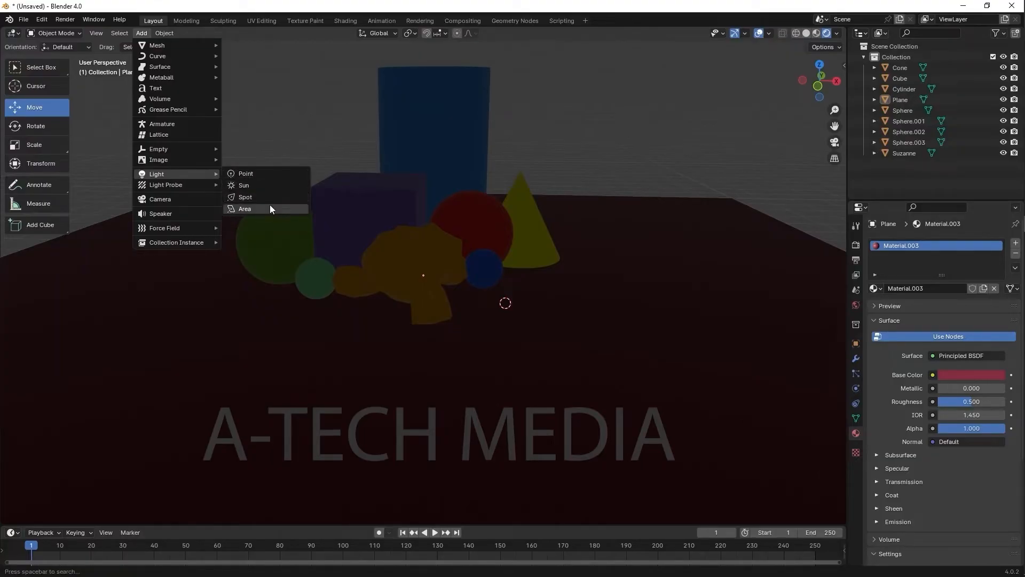
pyautogui.click(258, 175)
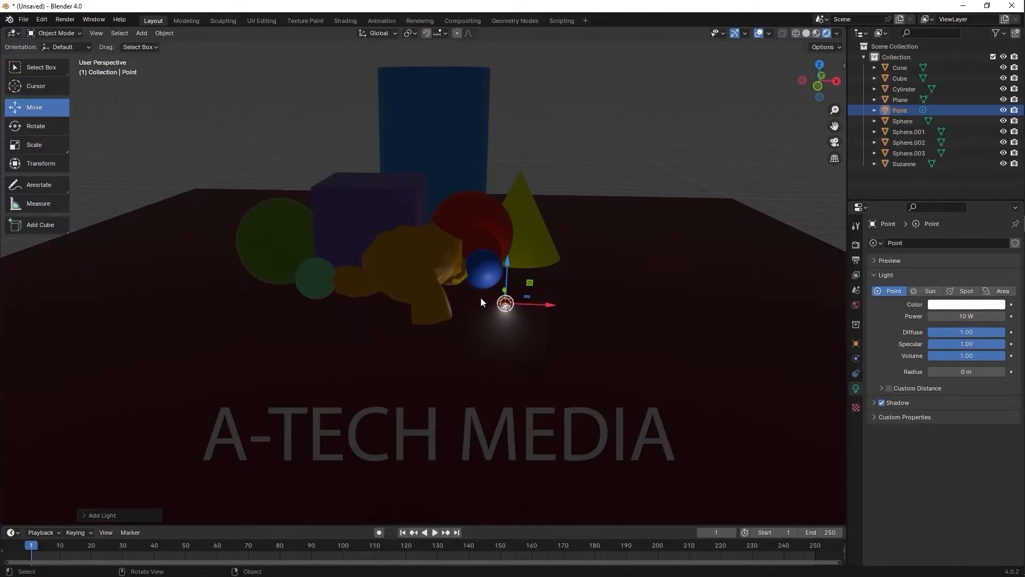
# Step: Raise the point light along the Z axis so it floats above the plane near the small blue sphere
pyautogui.scroll(4, 527, 315)
pyautogui.moveTo(547, 299); pyautogui.dragTo(490, 294, button='middle')
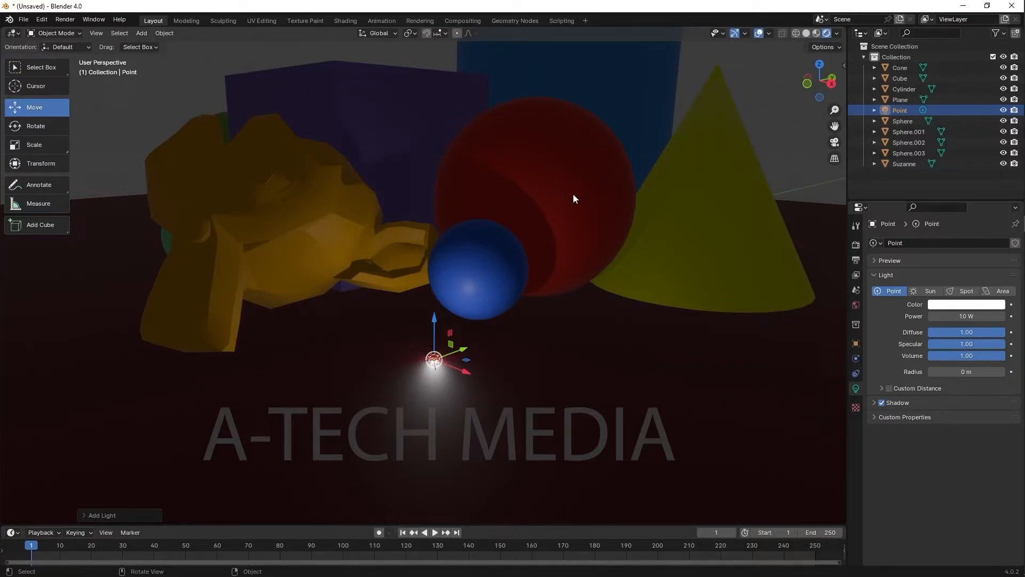
pyautogui.scroll(-6, 460, 311)
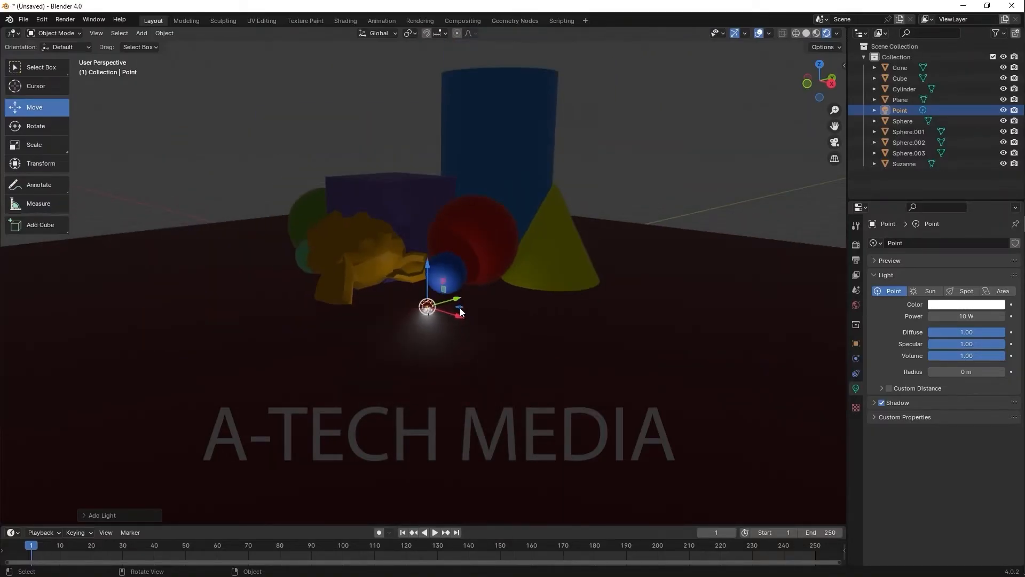
pyautogui.moveTo(460, 308); pyautogui.dragTo(486, 291, button='middle')
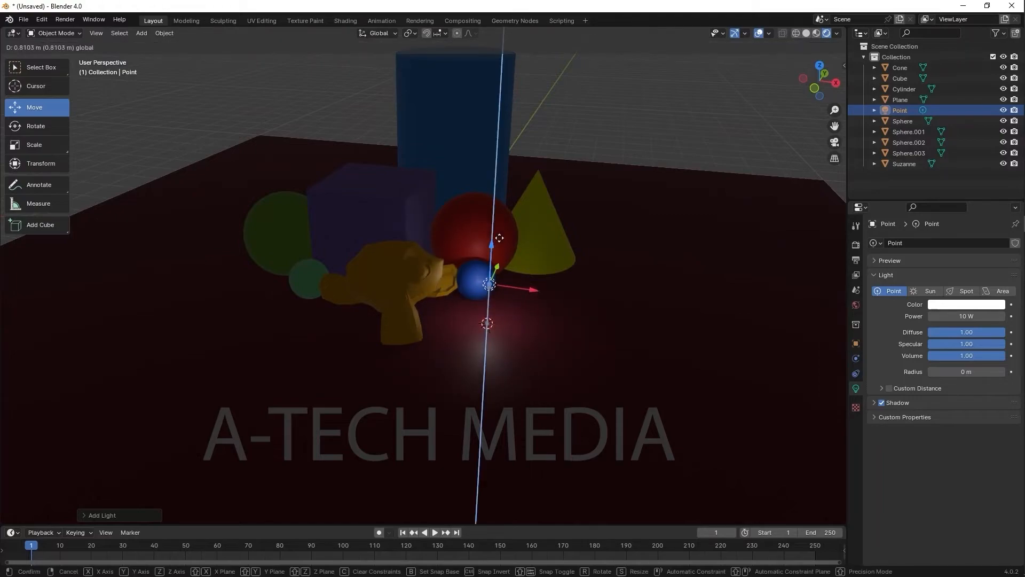
pyautogui.moveTo(535, 187); pyautogui.dragTo(543, 204)
pyautogui.scroll(-1, 486, 276)
pyautogui.moveTo(486, 277)
pyautogui.mouseDown(button='middle')
pyautogui.moveTo(524, 275)
pyautogui.moveTo(492, 265)
pyautogui.mouseUp(button='middle')
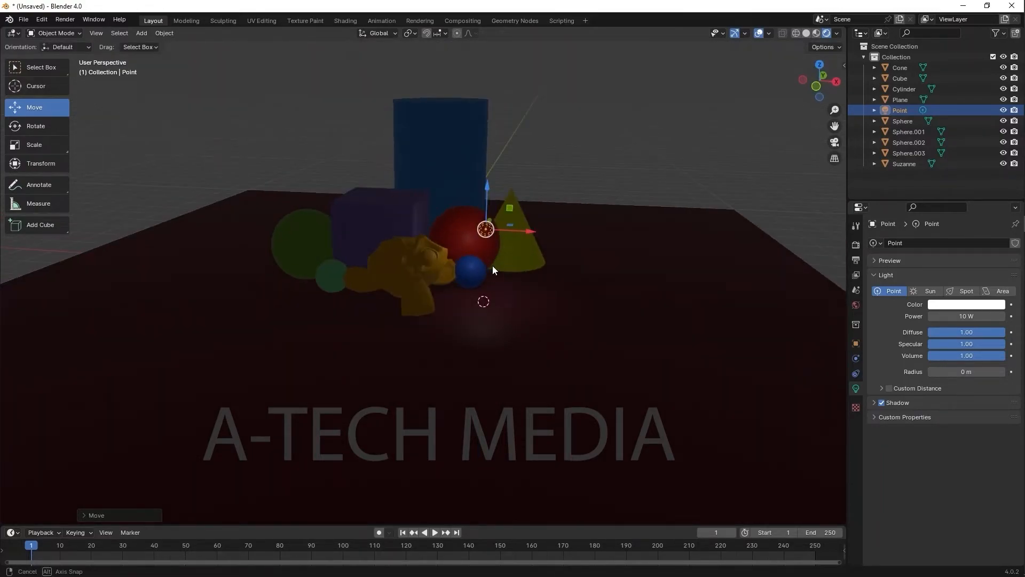
pyautogui.click(514, 231)
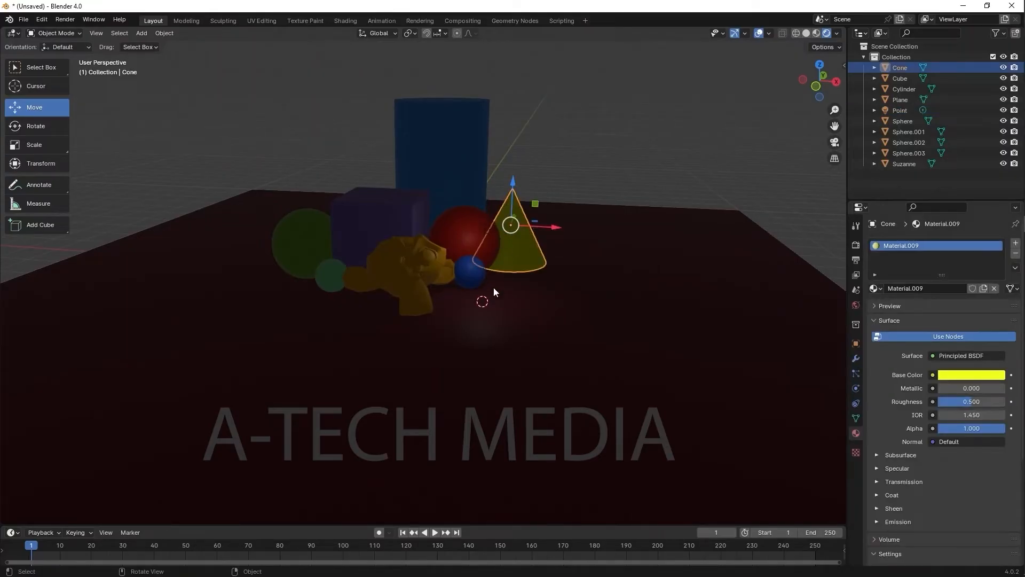
pyautogui.click(485, 230)
pyautogui.scroll(2, 509, 220)
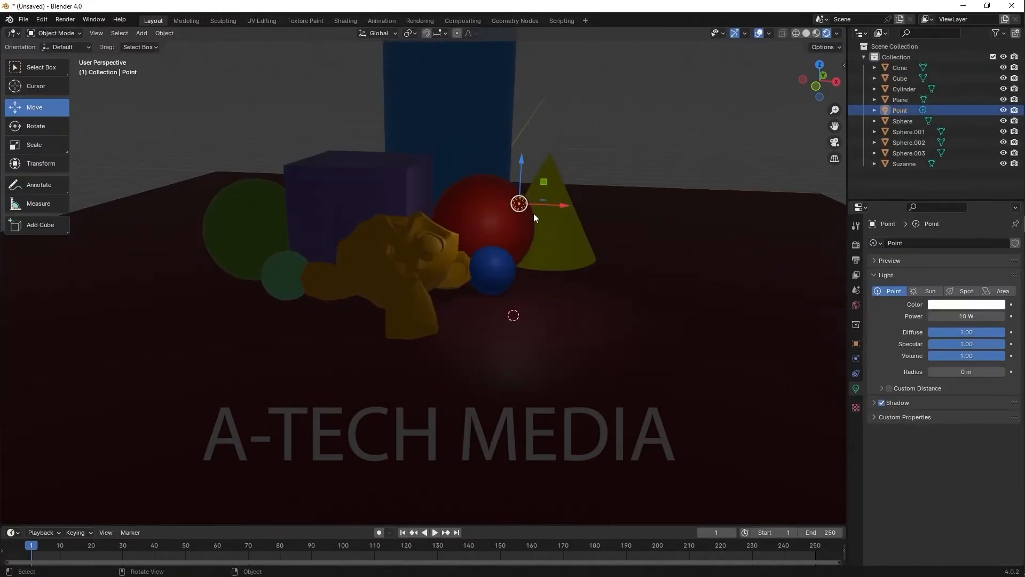
pyautogui.moveTo(533, 213); pyautogui.dragTo(457, 200, button='middle')
pyautogui.scroll(5, 456, 200)
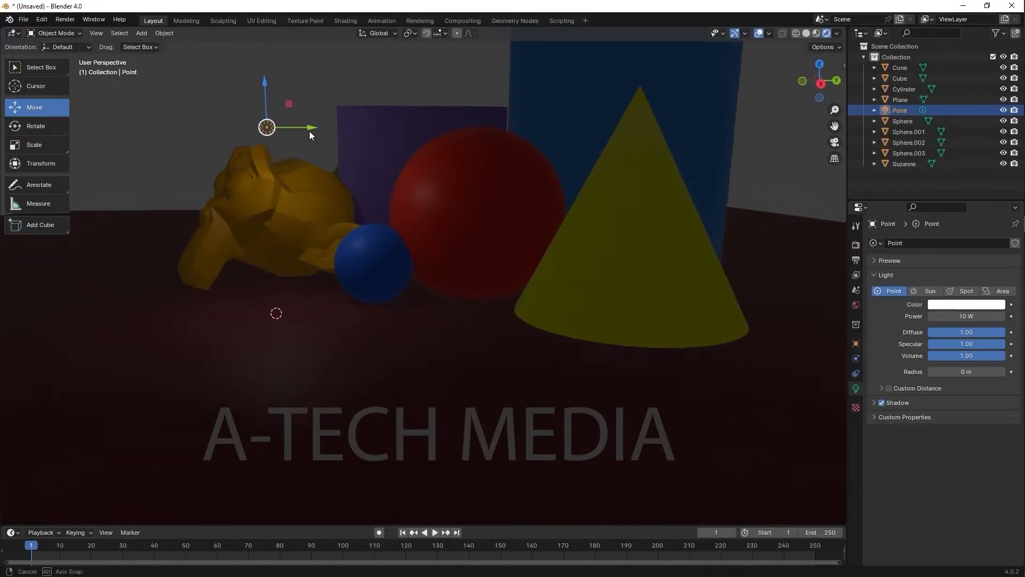
pyautogui.keyDown('shift'); pyautogui.moveTo(348, 156); pyautogui.dragTo(460, 224, button='middle'); pyautogui.keyUp('shift')
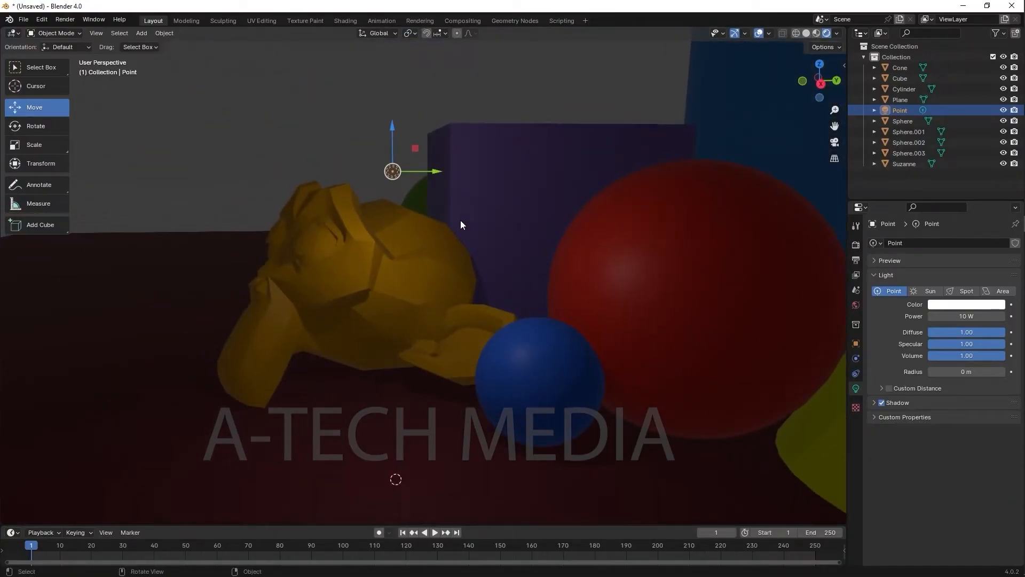
pyautogui.press('s')
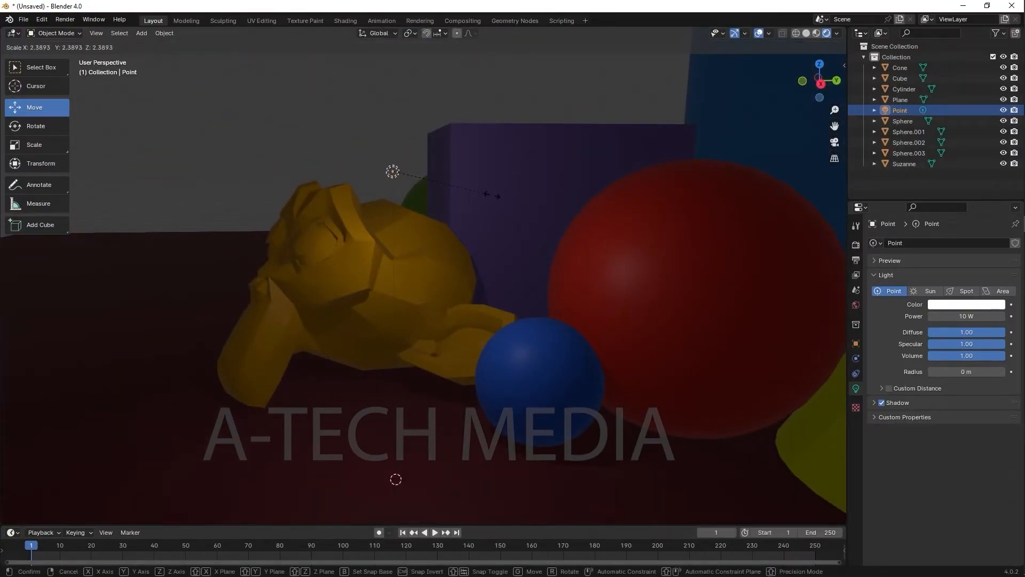
pyautogui.rightClick(493, 195)
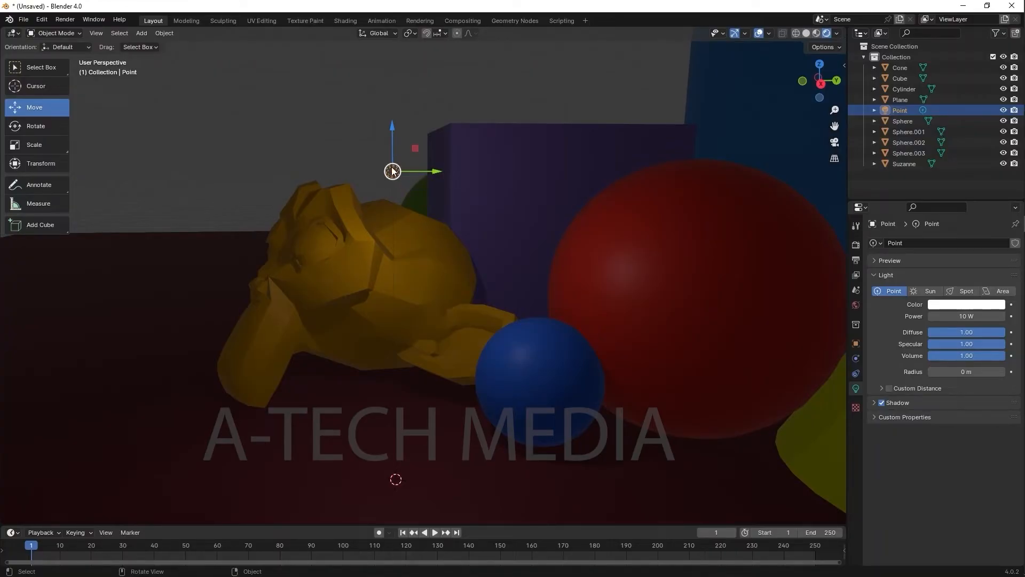
pyautogui.moveTo(395, 176); pyautogui.dragTo(358, 165, button='middle')
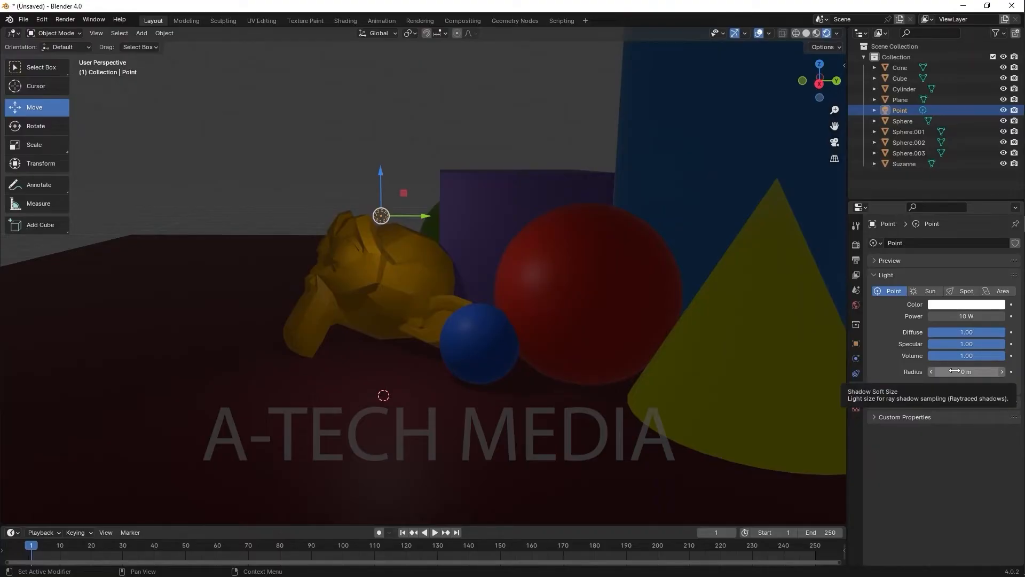
# Step: Set the point light's power to 100 W
pyautogui.click(943, 316)
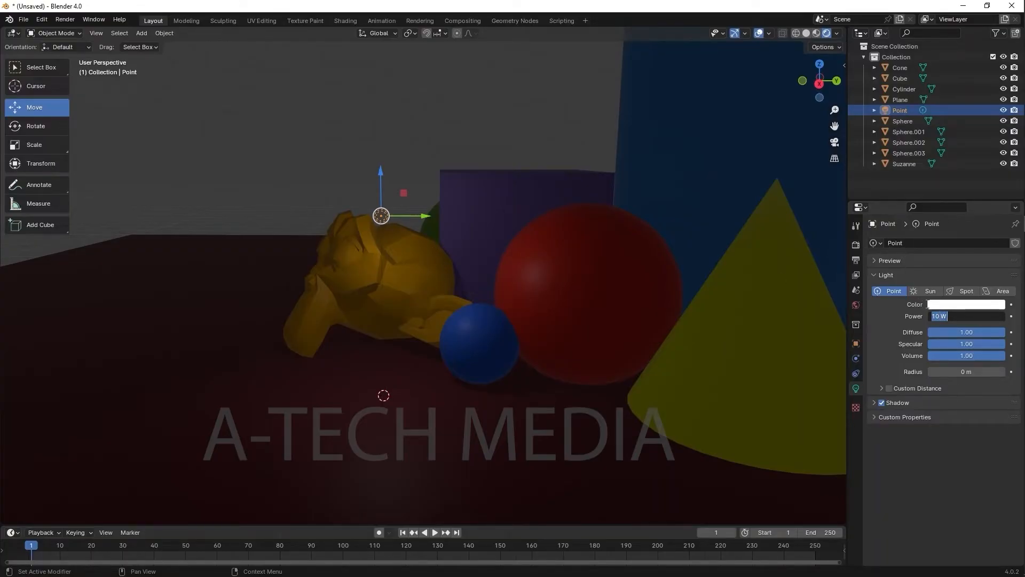
pyautogui.click(936, 316)
pyautogui.write('0')
pyautogui.press('Return')
pyautogui.scroll(-5, 555, 291)
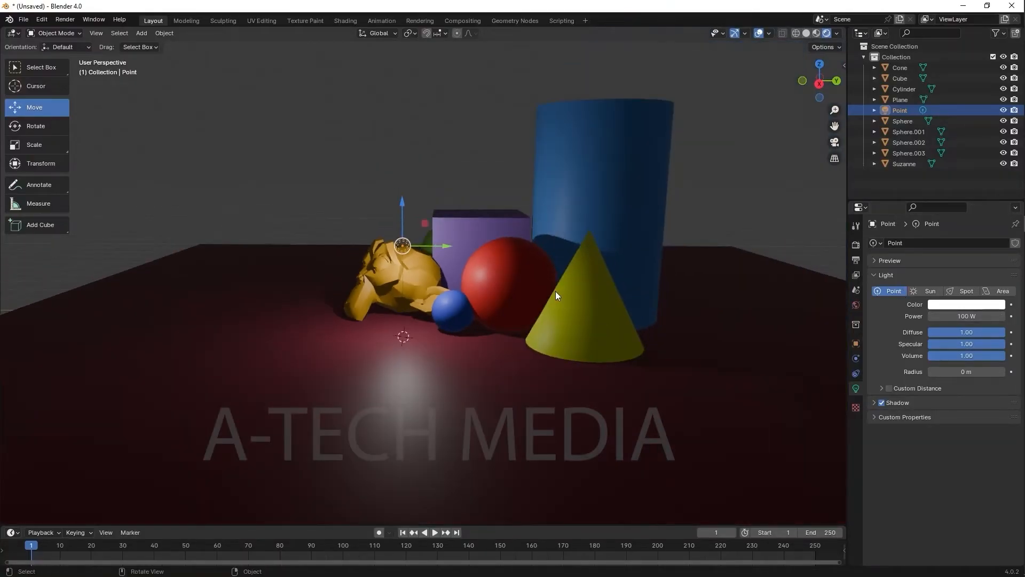
# Step: Move the point light along the X axis away from the monkey head and tint it pale pink with hue 0.941 and saturation 0.134
pyautogui.moveTo(555, 291); pyautogui.dragTo(656, 326, button='middle')
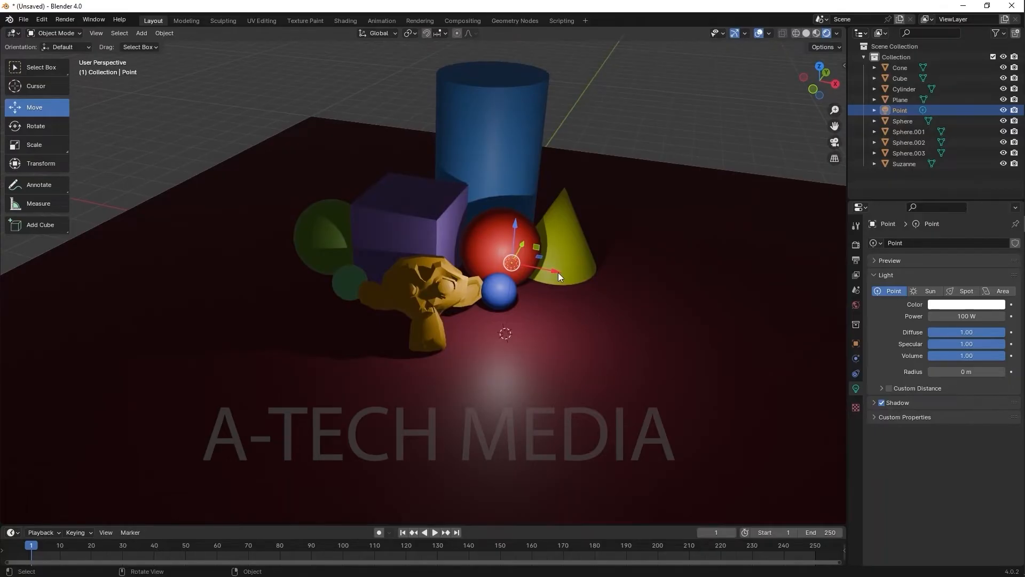
pyautogui.moveTo(559, 272); pyautogui.dragTo(616, 290)
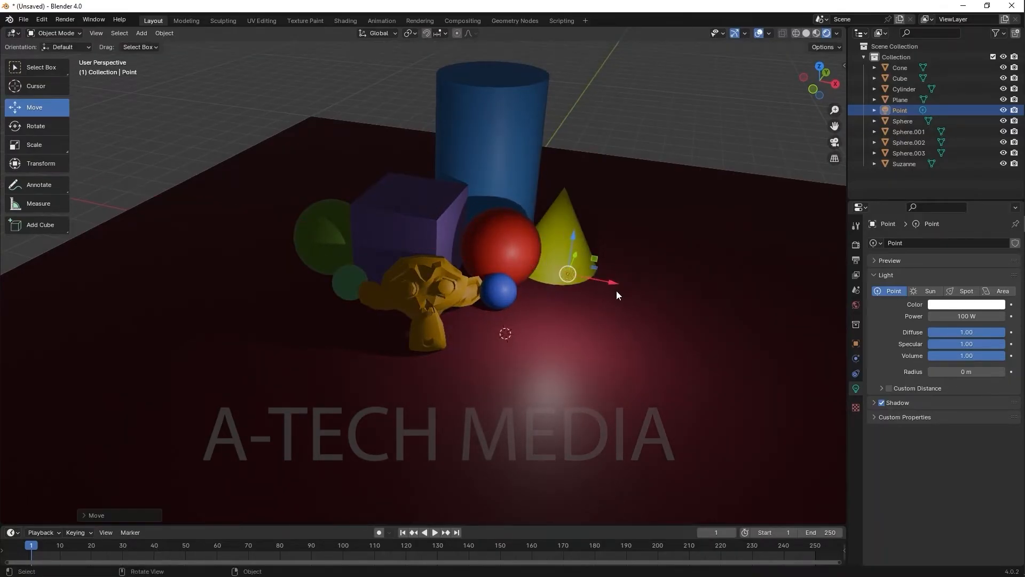
pyautogui.scroll(-4, 616, 290)
pyautogui.moveTo(625, 274); pyautogui.dragTo(576, 266, button='middle')
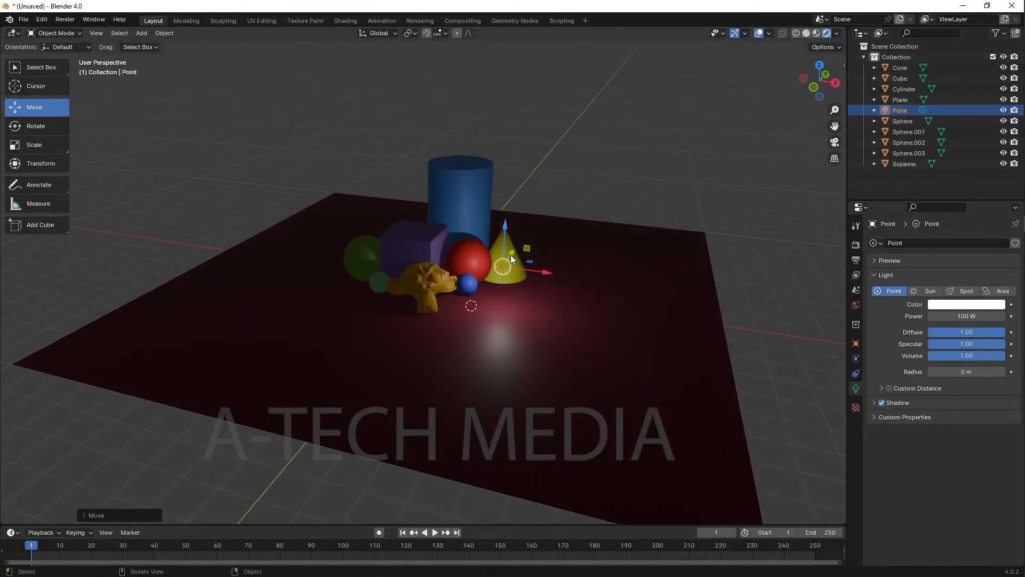
pyautogui.moveTo(513, 255); pyautogui.dragTo(508, 255)
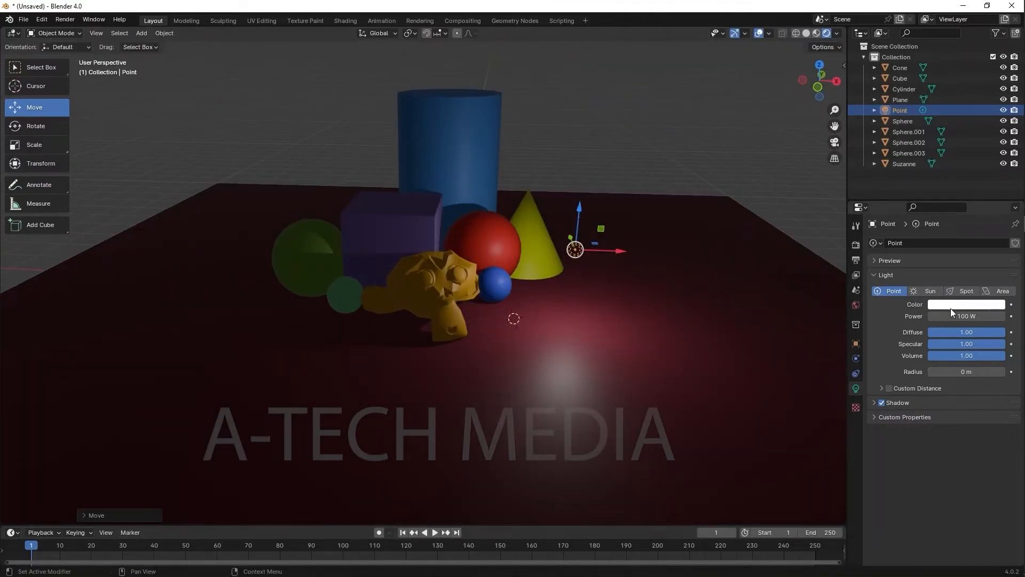
pyautogui.click(950, 308)
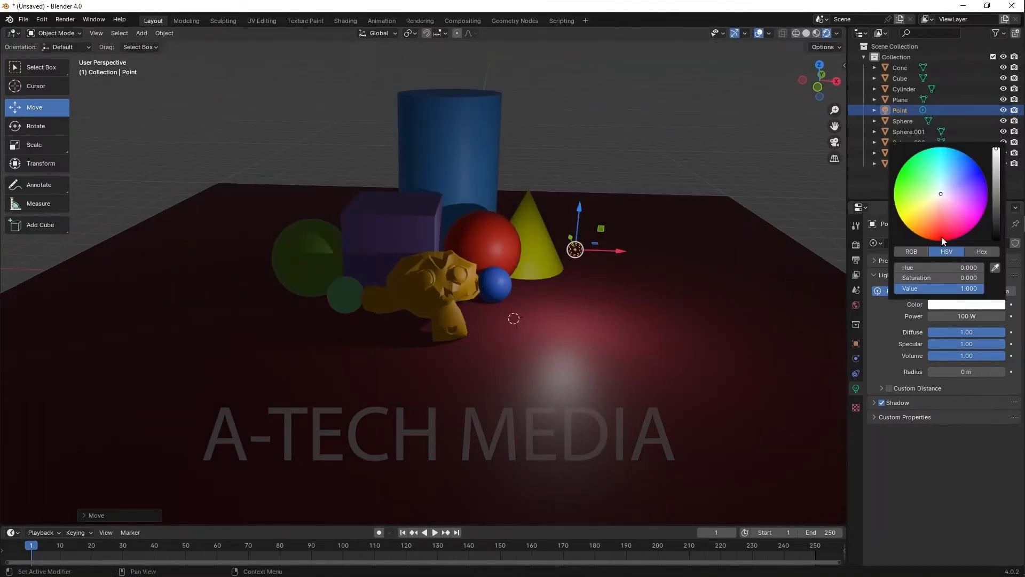
pyautogui.moveTo(941, 193)
pyautogui.mouseDown()
pyautogui.moveTo(901, 219)
pyautogui.moveTo(902, 174)
pyautogui.moveTo(937, 148)
pyautogui.moveTo(963, 152)
pyautogui.moveTo(986, 179)
pyautogui.moveTo(973, 227)
pyautogui.moveTo(909, 226)
pyautogui.moveTo(936, 199)
pyautogui.mouseUp()
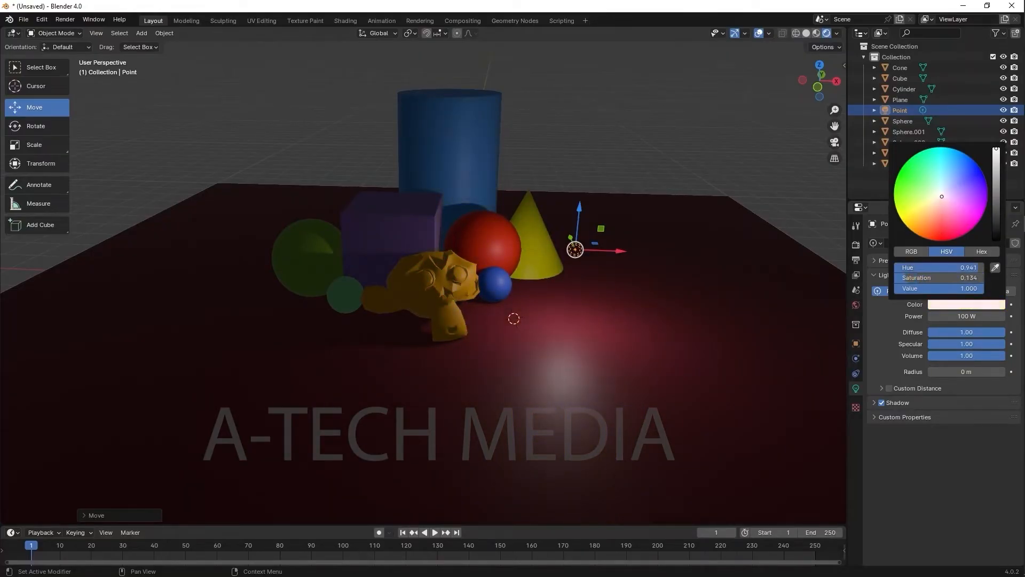
# Step: Add a second point light, raise it above the plane and move it along the X axis to the outer side of the large green sphere
pyautogui.click(141, 33)
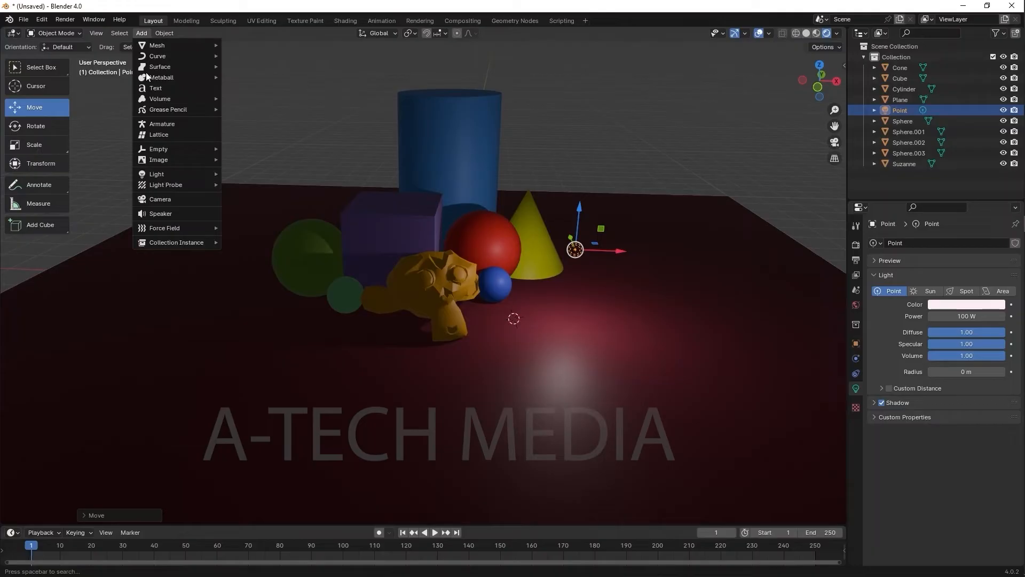
pyautogui.moveTo(178, 175)
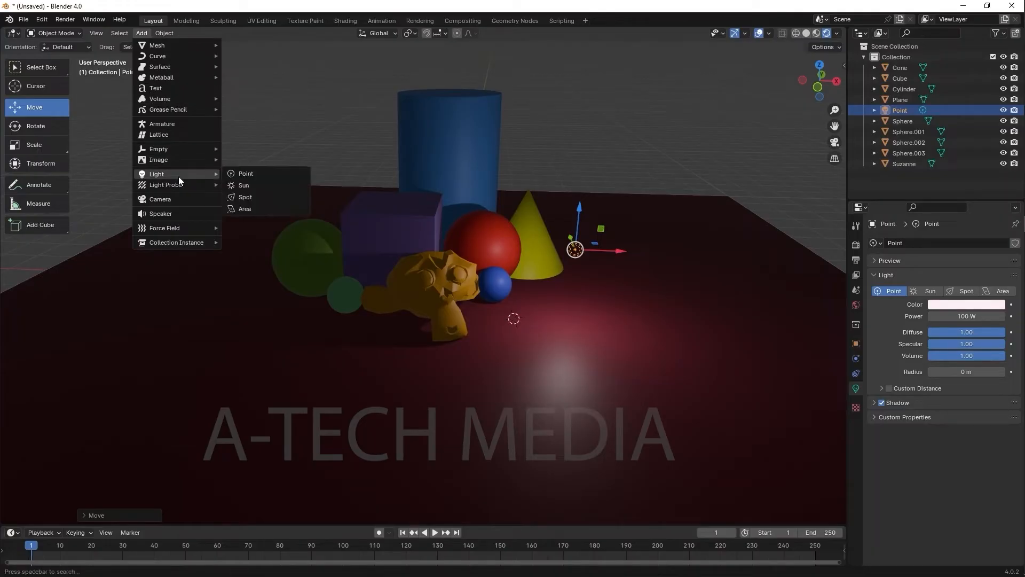
pyautogui.click(268, 173)
pyautogui.scroll(3, 568, 303)
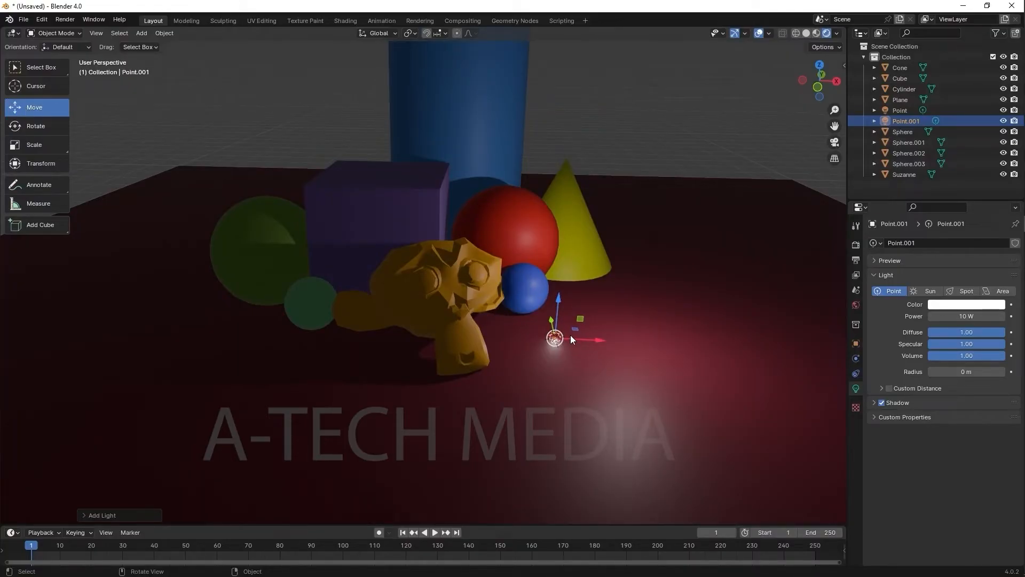
pyautogui.moveTo(558, 300); pyautogui.dragTo(565, 213)
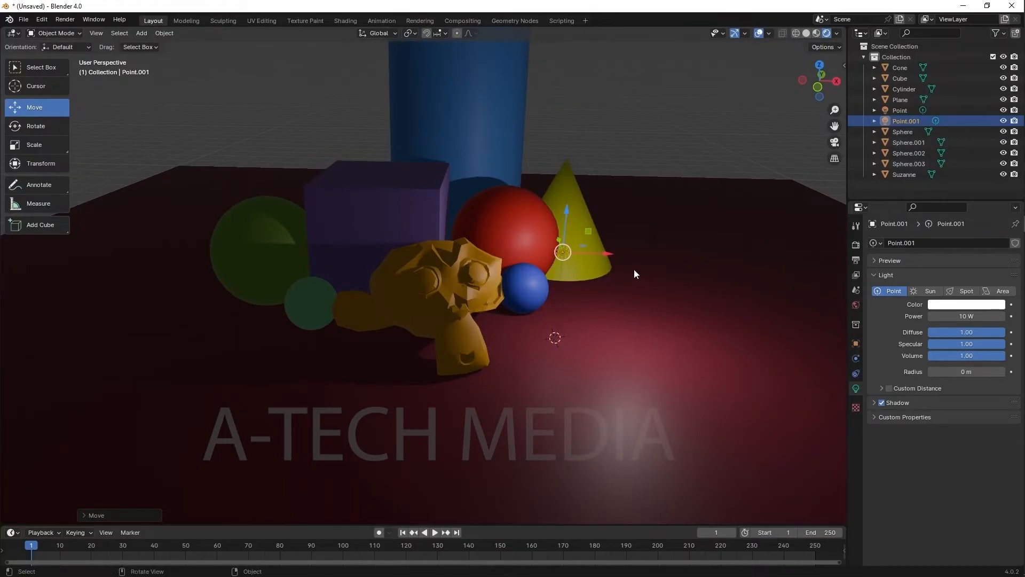
pyautogui.moveTo(611, 252); pyautogui.dragTo(211, 245)
# Step: Set the second point light's power to 100 W and raise it well above the green sphere
pyautogui.click(979, 306)
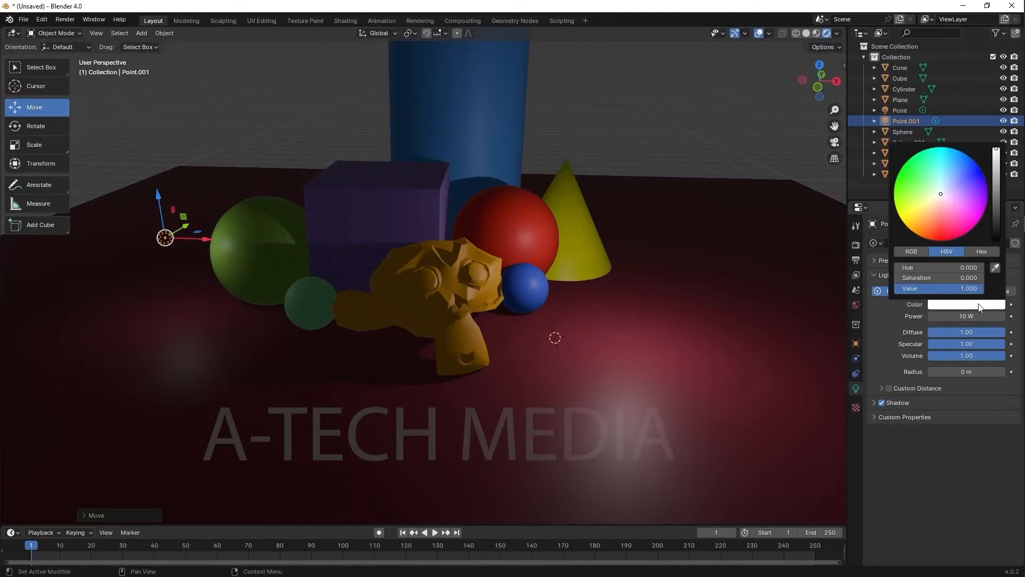
pyautogui.click(953, 316)
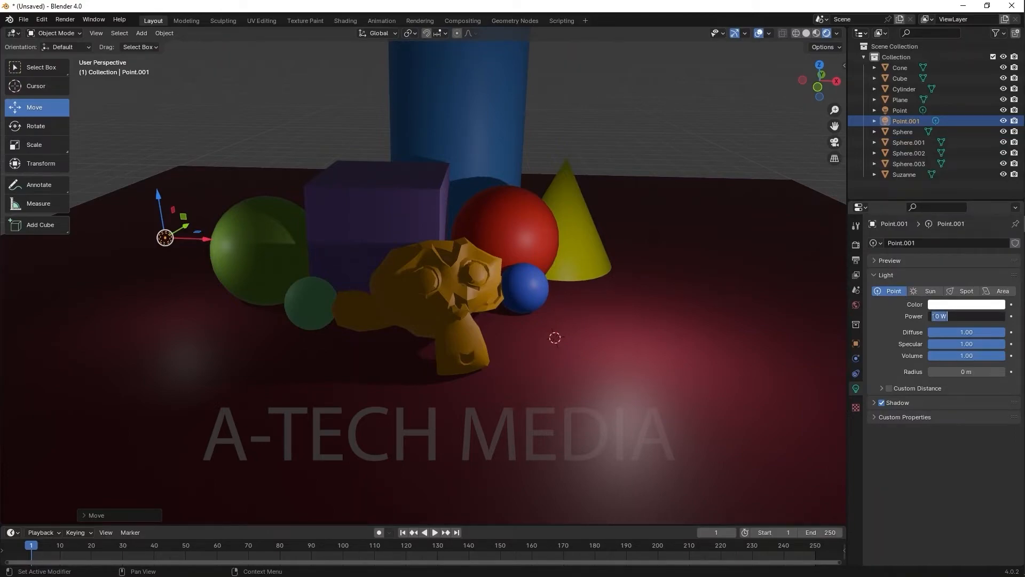
pyautogui.write('100')
pyautogui.press('Return')
pyautogui.scroll(-3, 276, 246)
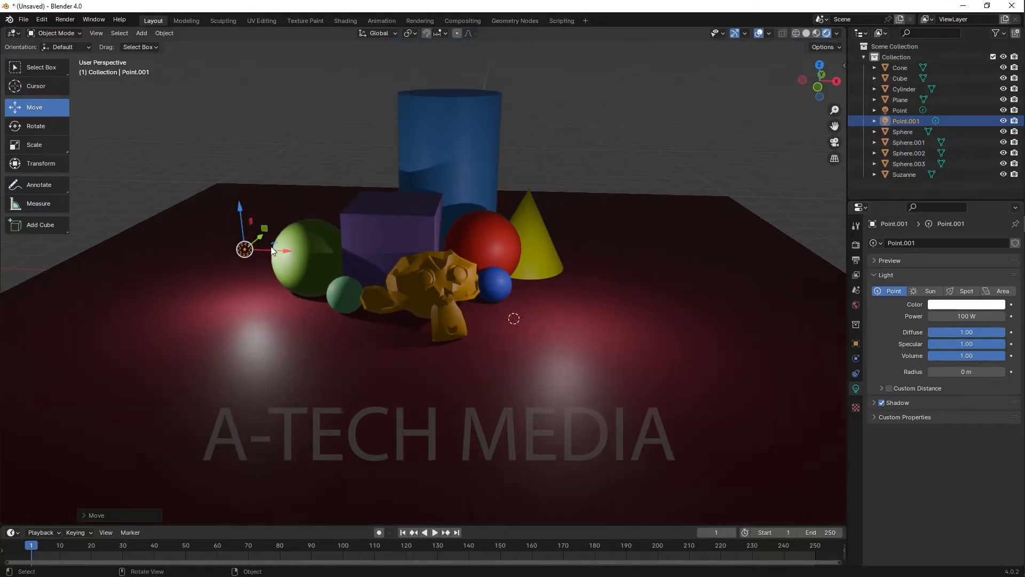
pyautogui.moveTo(239, 209); pyautogui.dragTo(230, 114)
# Step: Select the first point light beside the cone and raise it along the Z axis to well above the cone
pyautogui.click(577, 251)
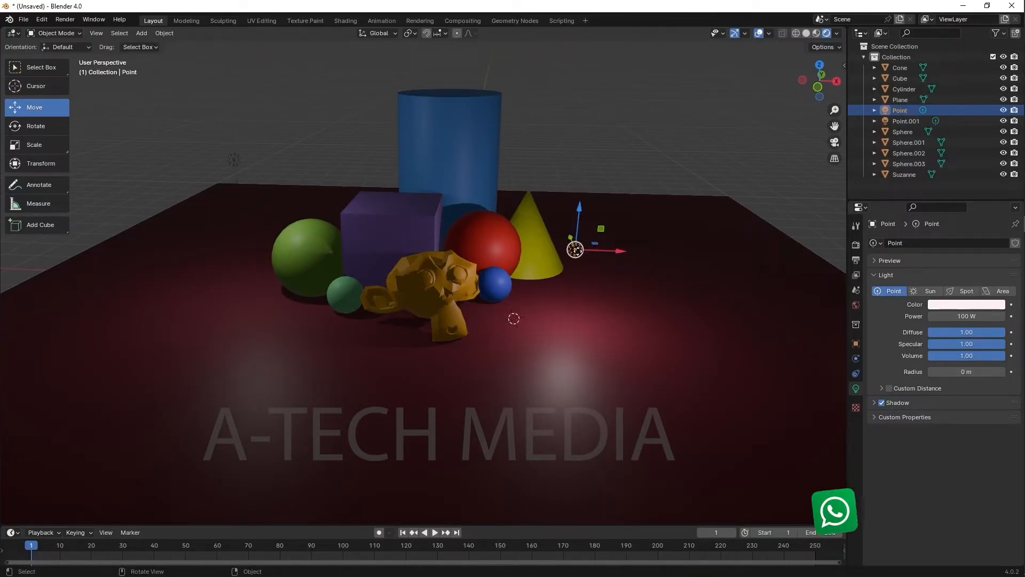
pyautogui.moveTo(664, 269); pyautogui.dragTo(674, 263, button='middle')
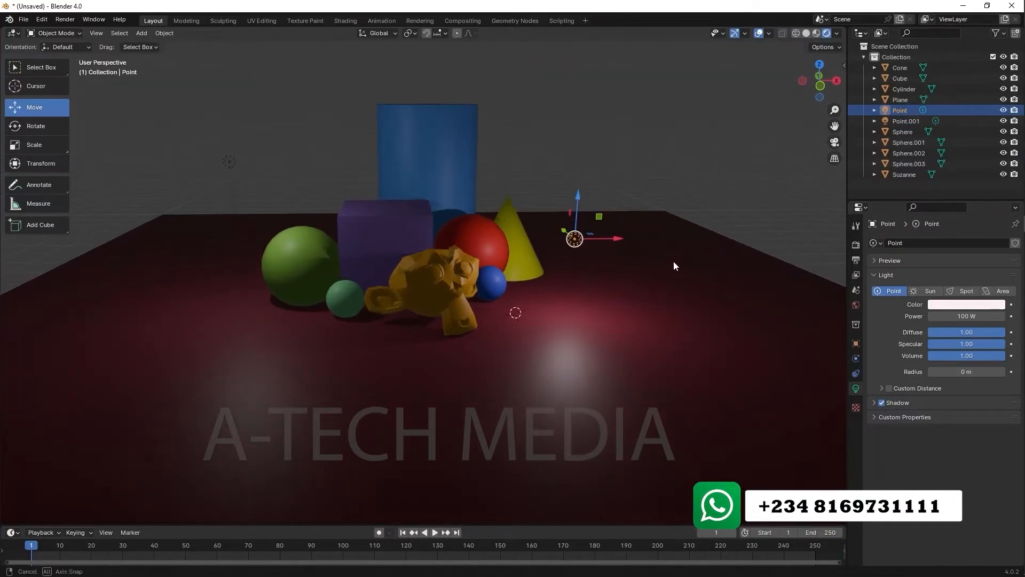
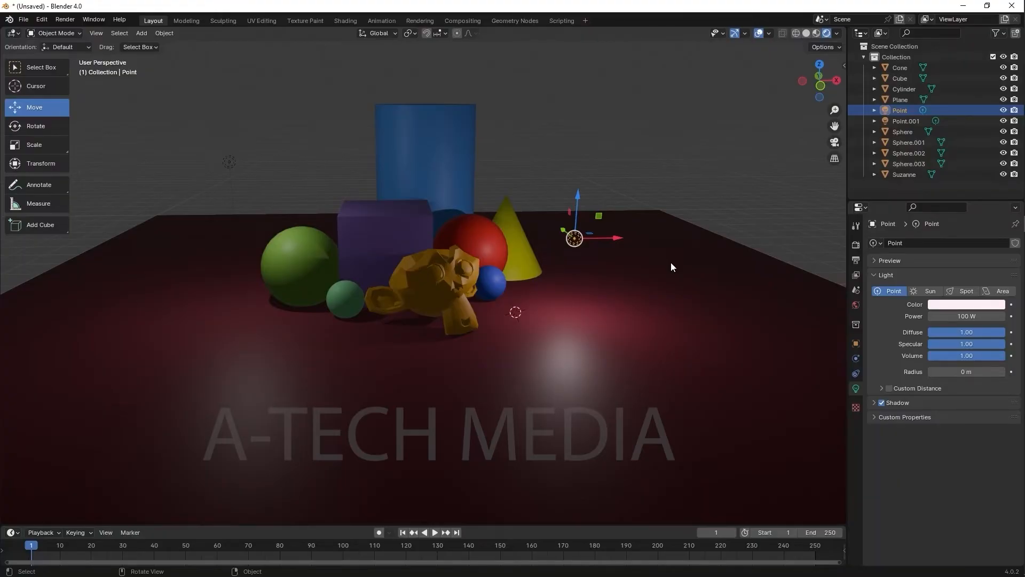
pyautogui.moveTo(578, 196); pyautogui.dragTo(587, 113)
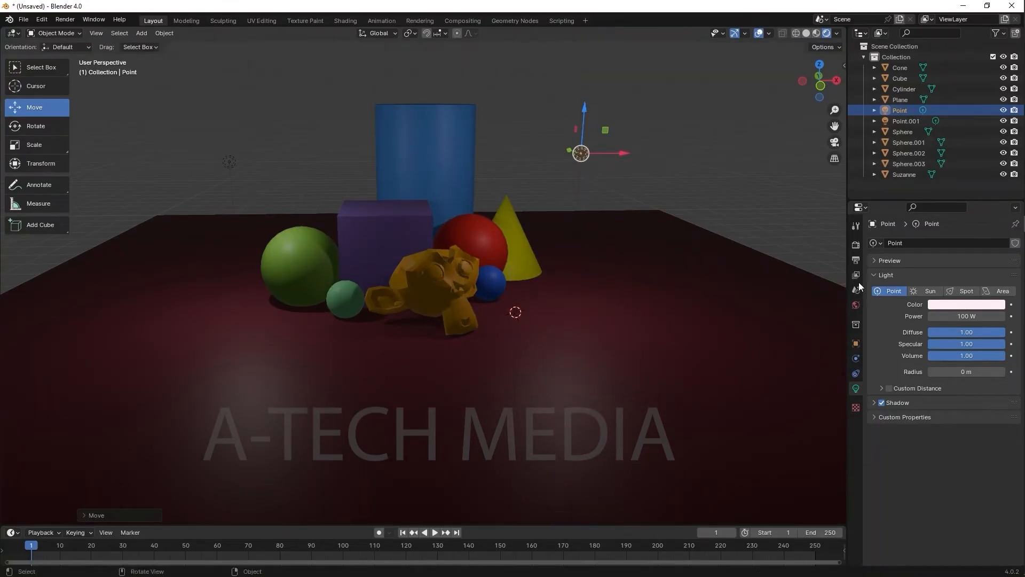
# Step: Set the first point light's power to 1000 W
pyautogui.click(962, 315)
pyautogui.click(939, 316)
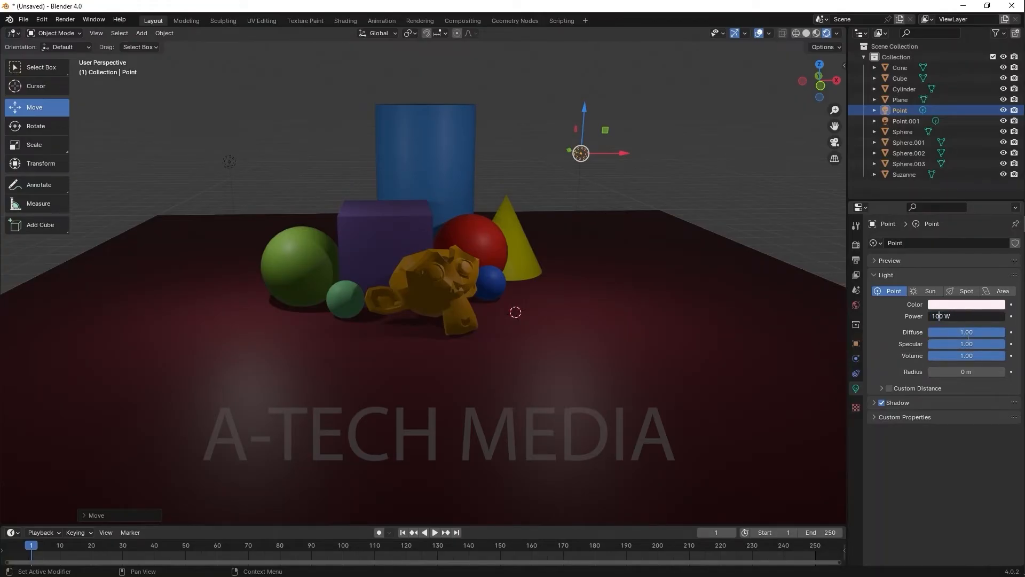
pyautogui.write('0')
pyautogui.press('Return')
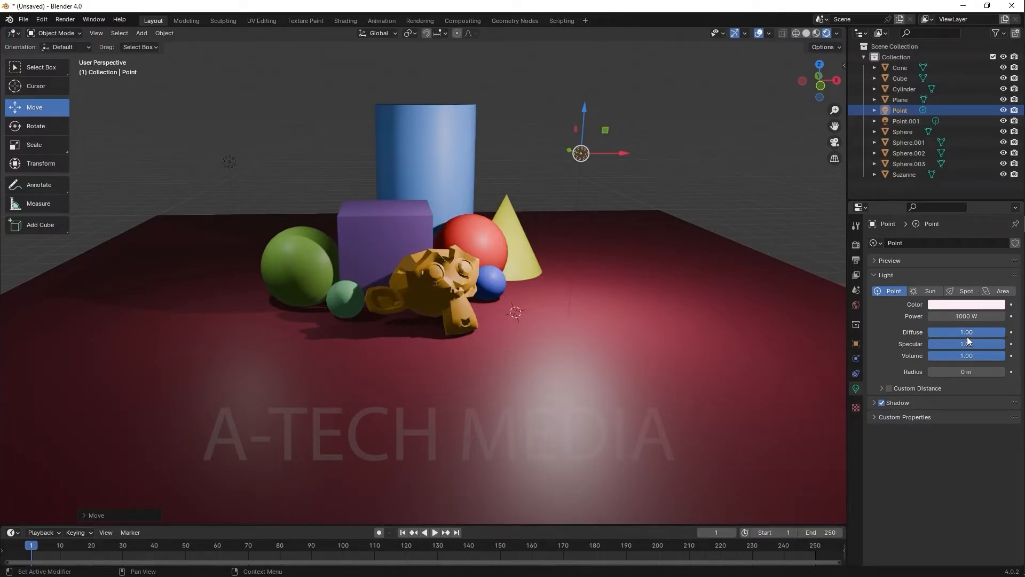
# Step: Set the first point light's power to 500 W
pyautogui.click(969, 317)
pyautogui.write('500')
pyautogui.press('Return')
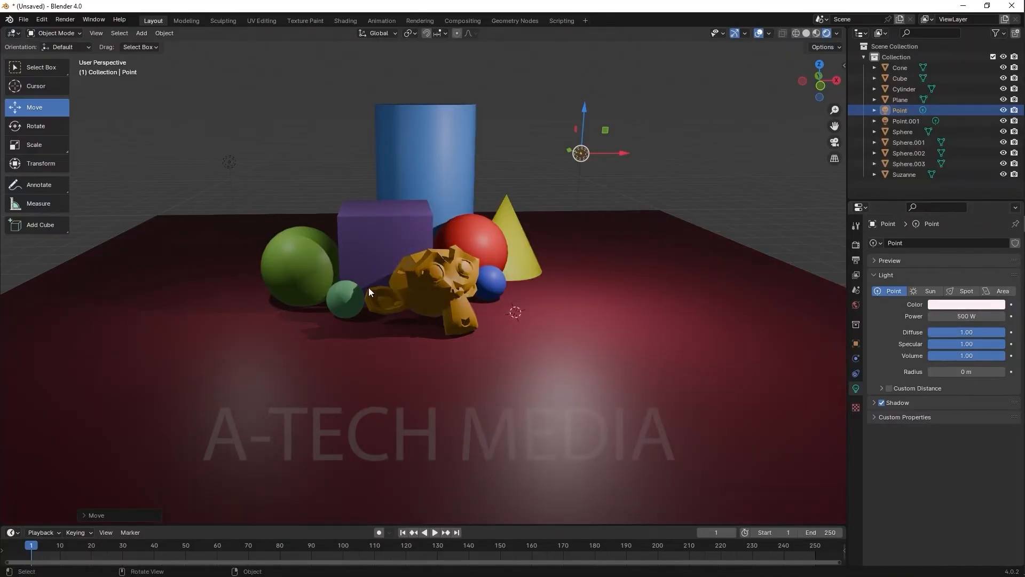
# Step: Delete the second point light above the green sphere
pyautogui.click(230, 162)
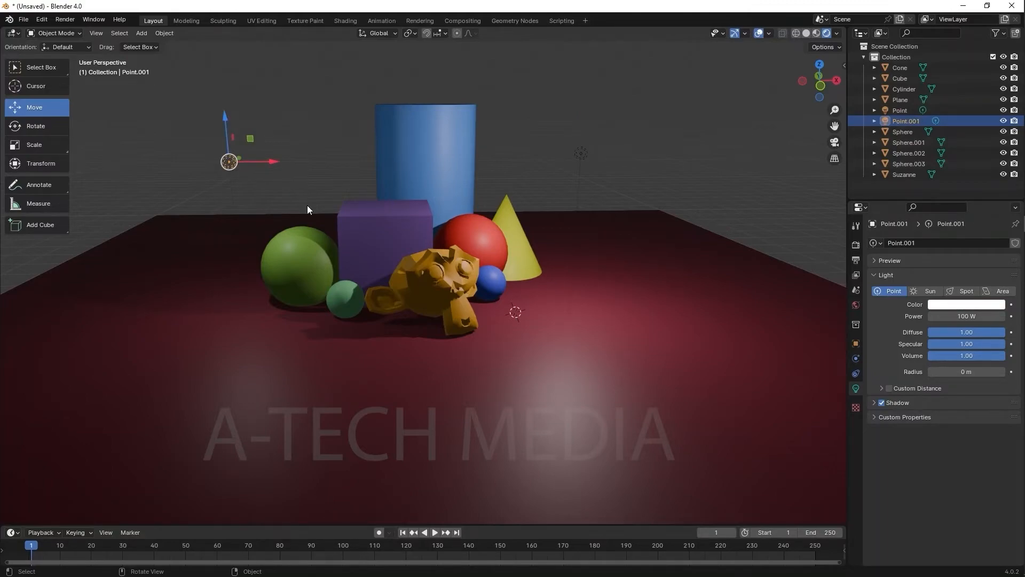
pyautogui.press('Delete')
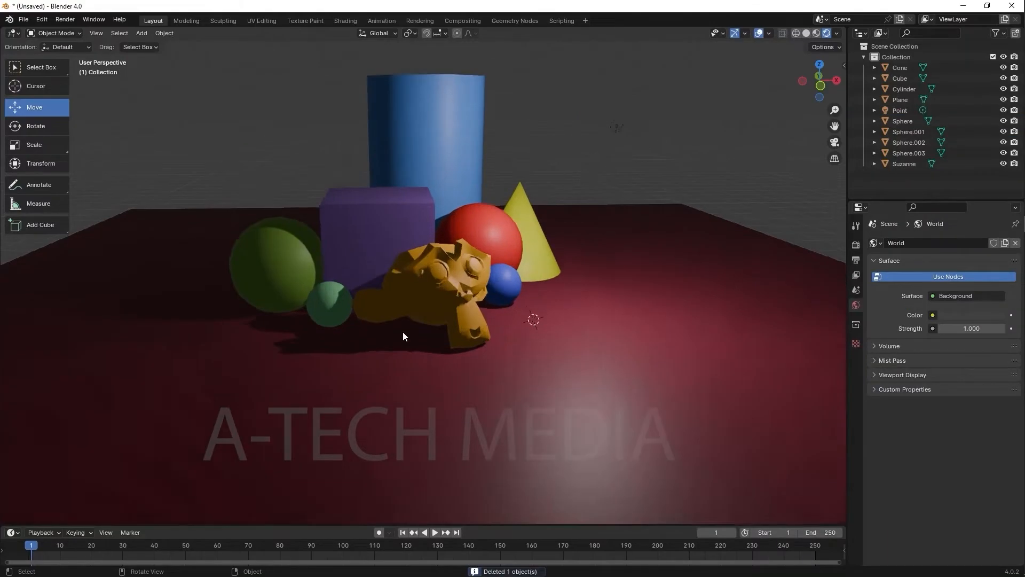
# Step: Examine the shading and shadows around the monkey head, cube and green spheres from several angles
pyautogui.scroll(4, 405, 334)
pyautogui.moveTo(442, 335); pyautogui.dragTo(487, 326, button='middle')
pyautogui.scroll(-5, 440, 388)
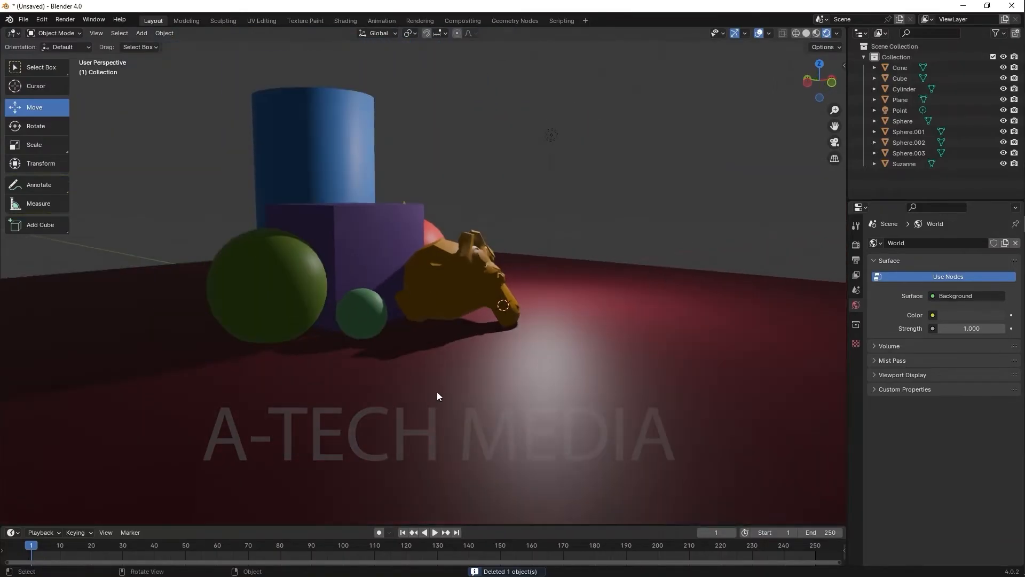
pyautogui.moveTo(260, 322); pyautogui.dragTo(355, 324, button='middle')
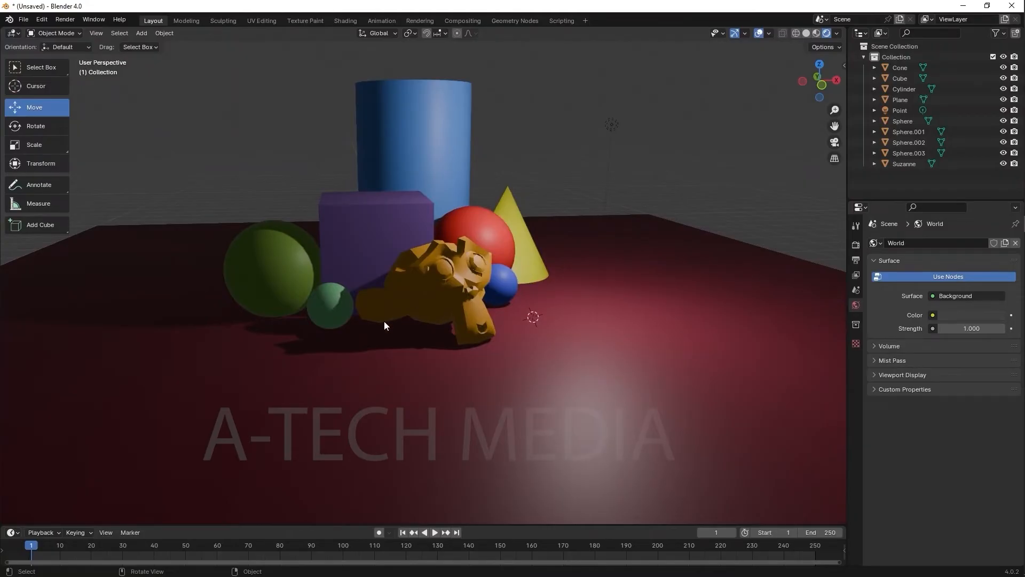
pyautogui.scroll(4, 447, 338)
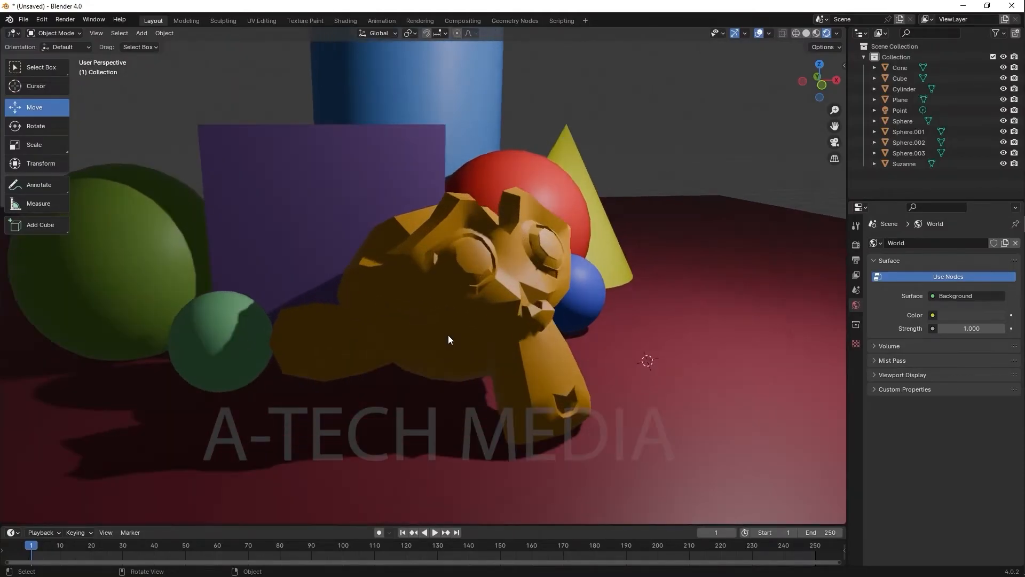
pyautogui.moveTo(402, 322); pyautogui.dragTo(431, 315, button='middle')
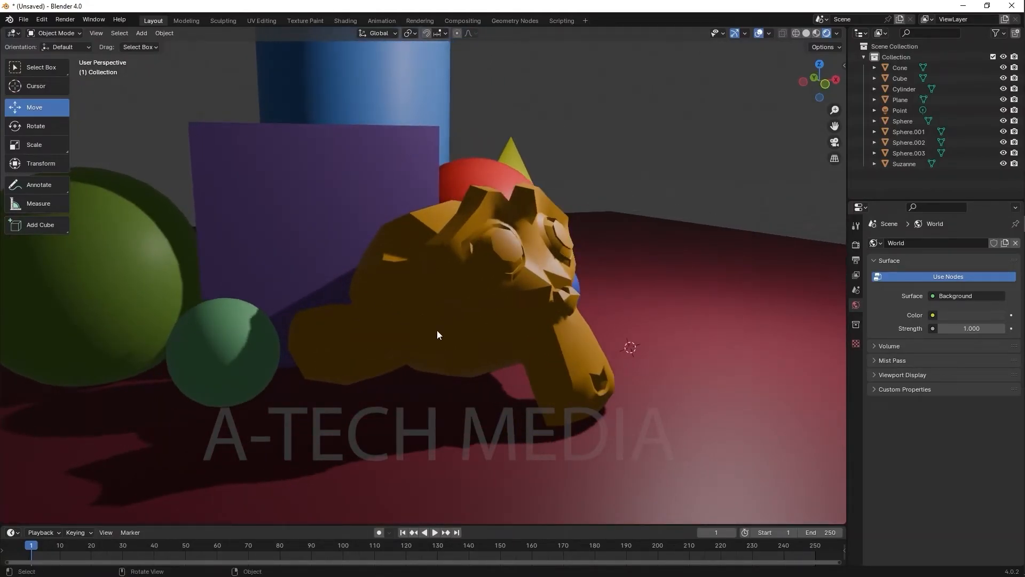
# Step: Undo the deletion of the second point light
pyautogui.scroll(-6, 443, 342)
pyautogui.moveTo(440, 357); pyautogui.dragTo(453, 309, button='middle')
pyautogui.hotkey('ctrl', 'z')
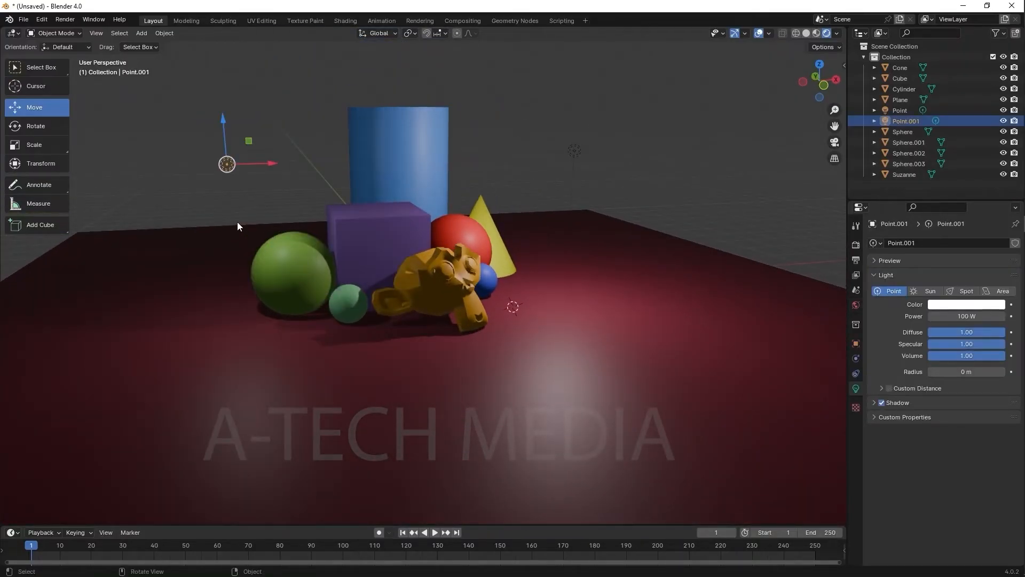
# Step: Lower the second point light and move it along the Y axis toward the front of the green sphere
pyautogui.moveTo(227, 149); pyautogui.dragTo(212, 214)
pyautogui.moveTo(191, 217); pyautogui.dragTo(263, 260, button='middle')
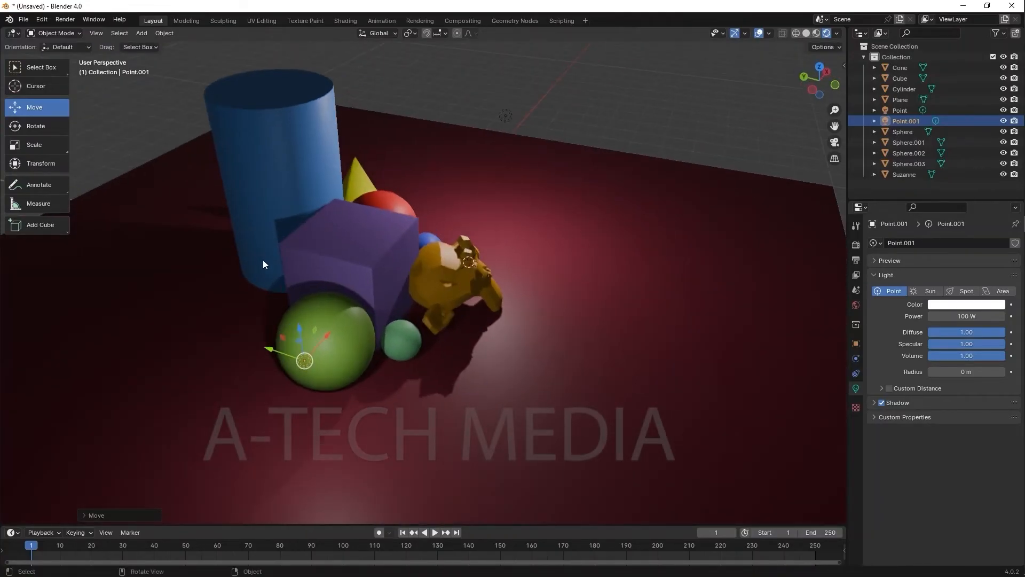
pyautogui.moveTo(277, 357); pyautogui.dragTo(398, 384)
pyautogui.moveTo(397, 385); pyautogui.dragTo(359, 368, button='middle')
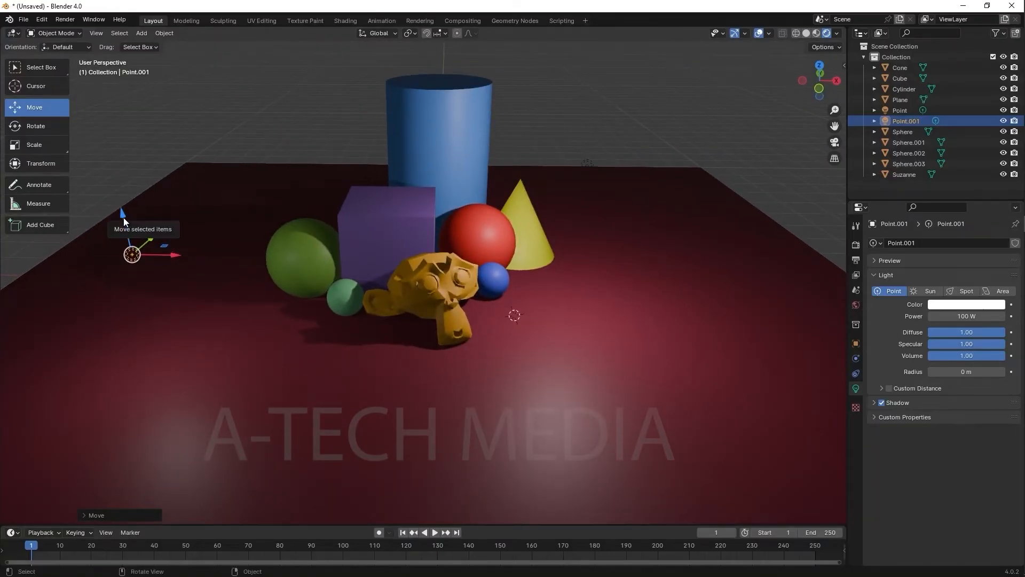
# Step: Lower the second point light to just above the plane, in front of and beside the green sphere
pyautogui.moveTo(120, 217); pyautogui.dragTo(132, 258)
pyautogui.moveTo(141, 293); pyautogui.dragTo(151, 337)
pyautogui.moveTo(574, 264); pyautogui.dragTo(591, 121, button='middle')
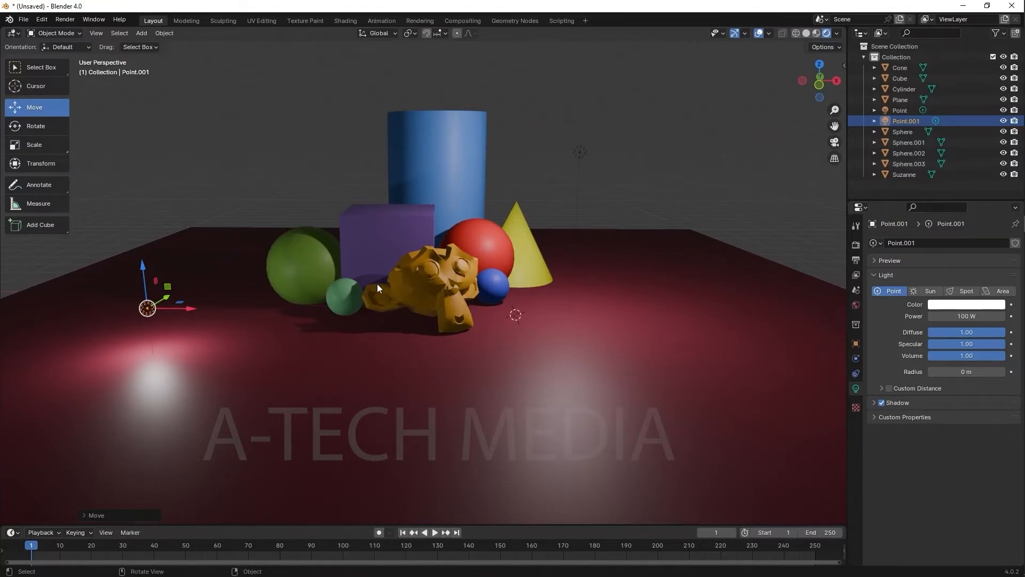
pyautogui.moveTo(377, 284); pyautogui.dragTo(422, 286, button='middle')
pyautogui.moveTo(205, 326)
pyautogui.mouseDown()
pyautogui.moveTo(401, 315)
pyautogui.moveTo(199, 312)
pyautogui.moveTo(220, 312)
pyautogui.mouseUp()
pyautogui.moveTo(174, 280); pyautogui.dragTo(173, 260)
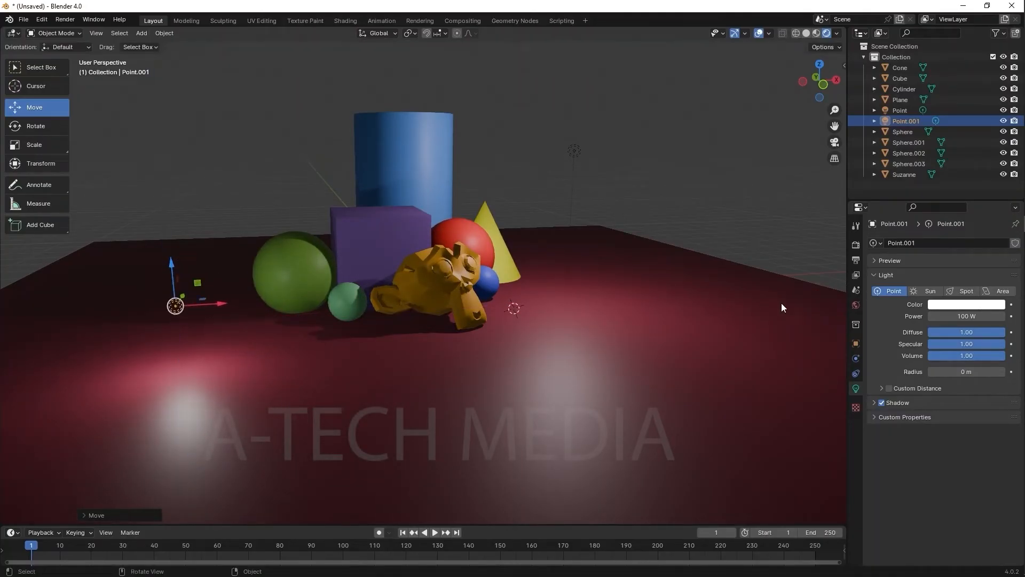
# Step: Enable Contact Shadows for both point lights in their shadow settings
pyautogui.click(899, 401)
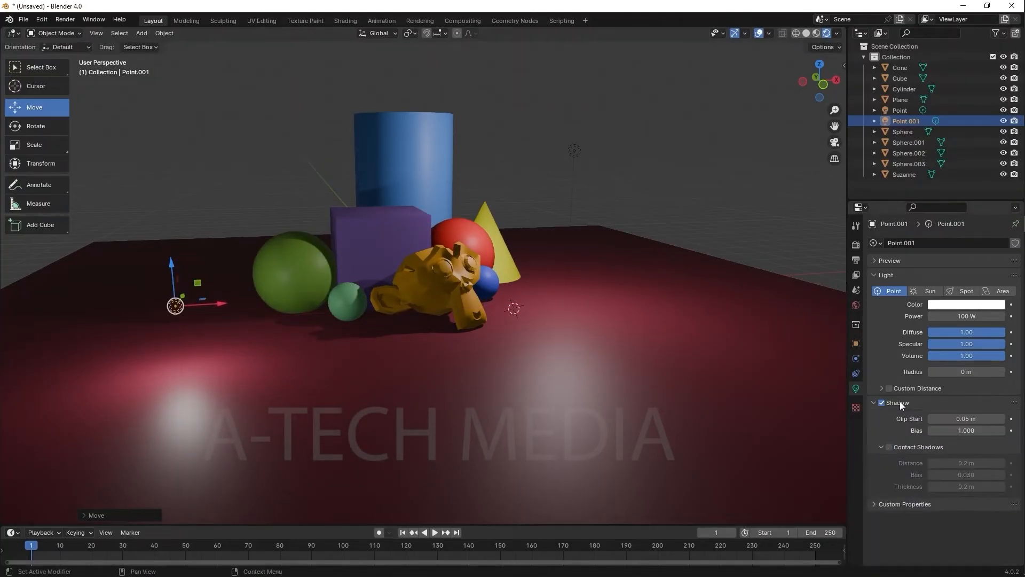
pyautogui.click(889, 447)
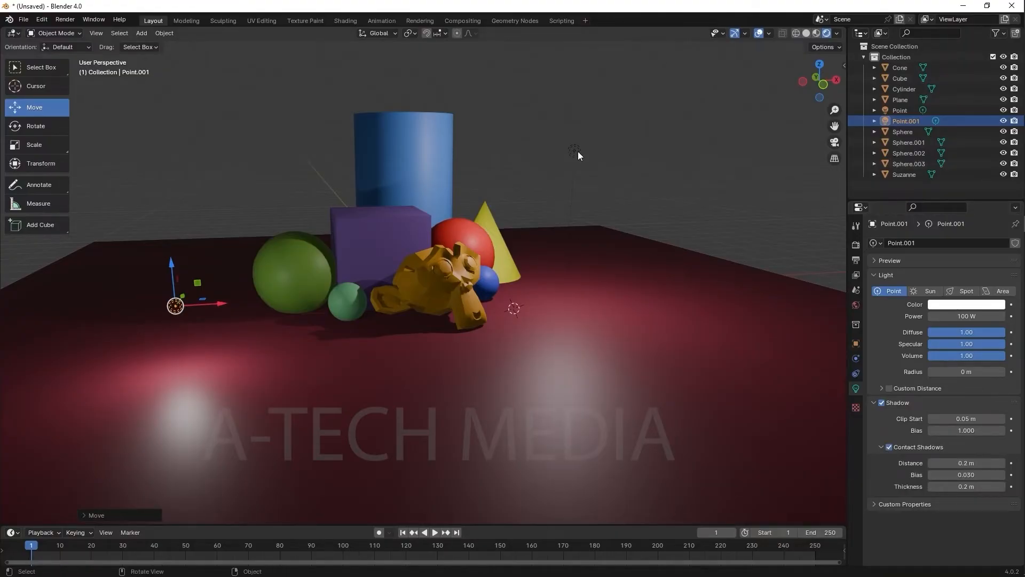
pyautogui.click(575, 151)
pyautogui.click(892, 447)
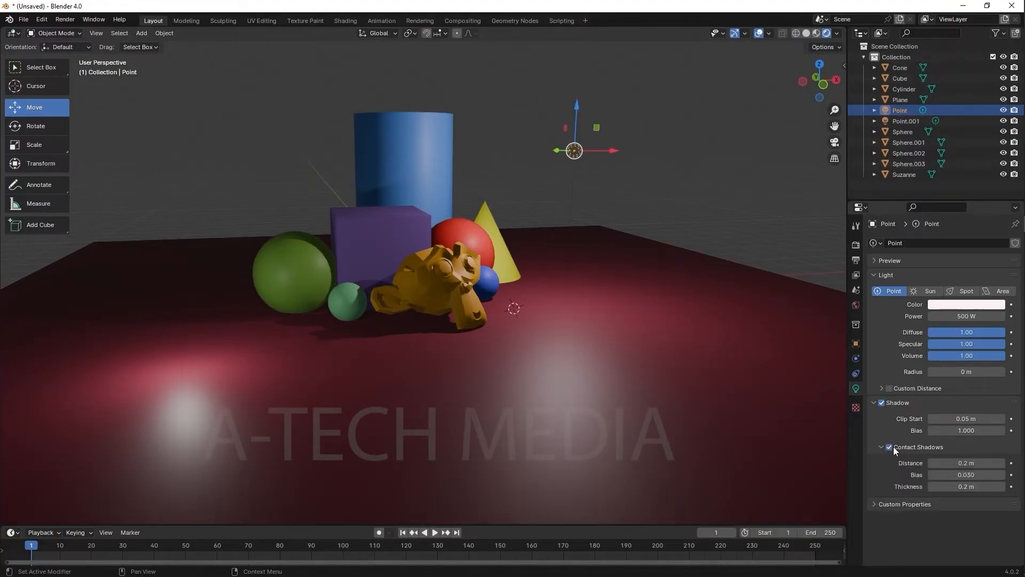
# Step: Turn Contact Shadows off and back on for the first point light and compare the shadows around the objects
pyautogui.click(890, 447)
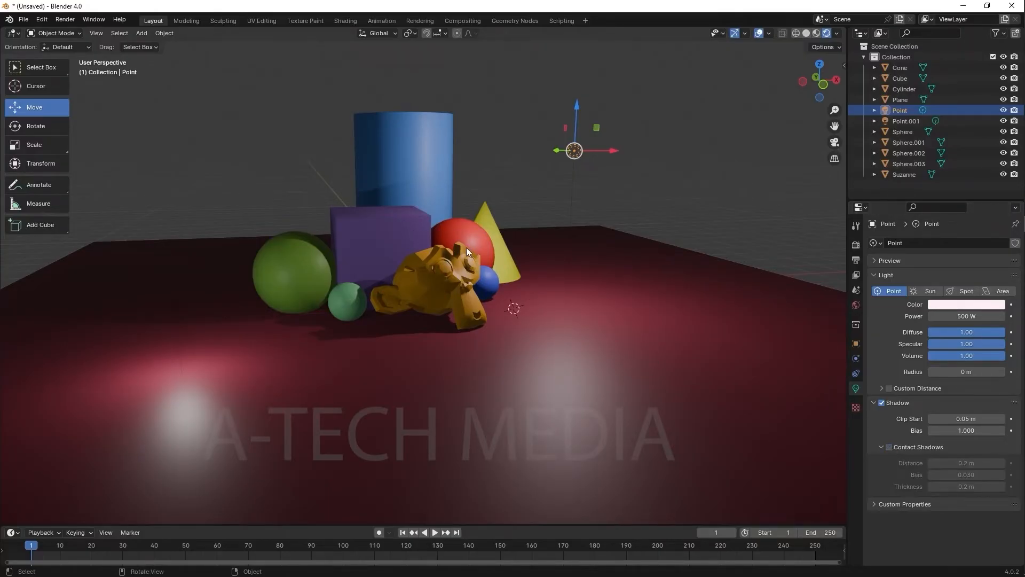
pyautogui.scroll(3, 470, 256)
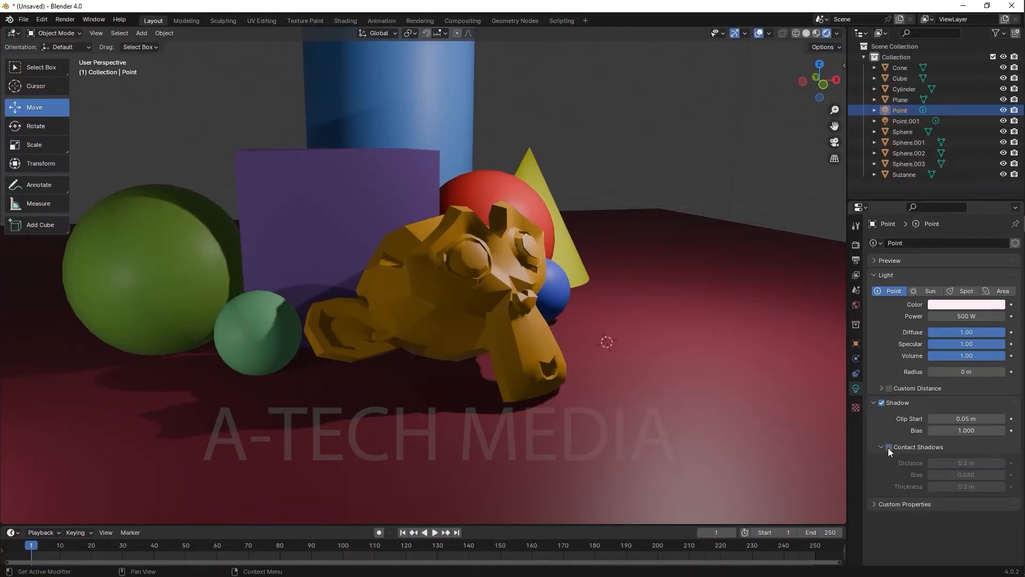
pyautogui.click(889, 448)
pyautogui.moveTo(550, 352); pyautogui.dragTo(514, 344, button='middle')
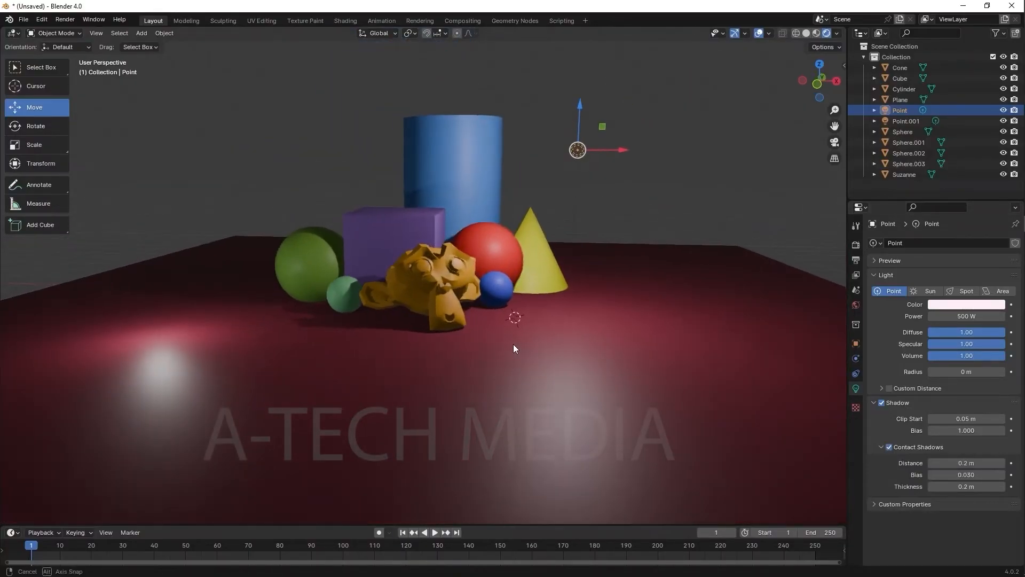
pyautogui.scroll(-2, 514, 345)
pyautogui.moveTo(533, 288); pyautogui.dragTo(553, 293, button='middle')
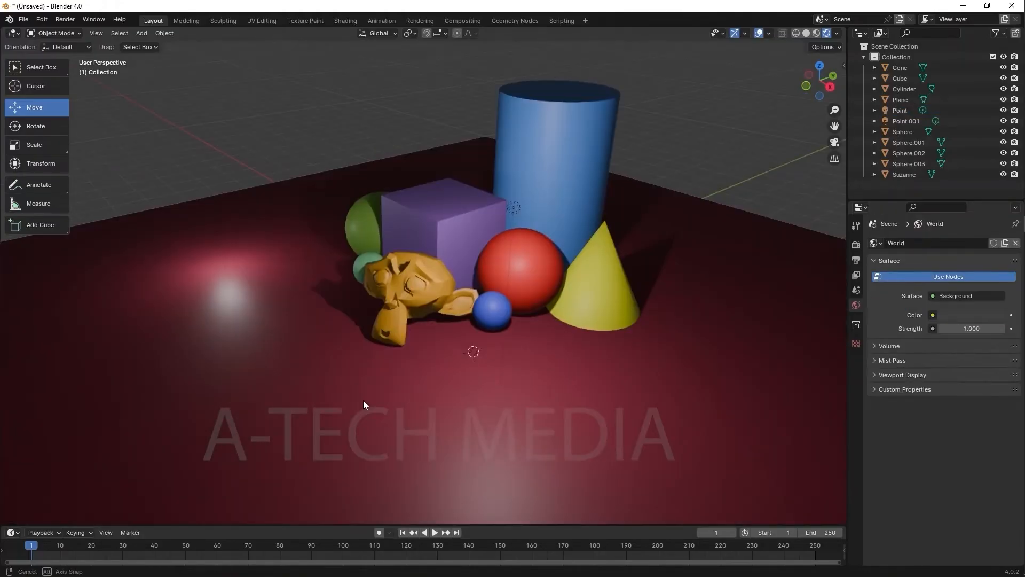
pyautogui.moveTo(363, 399); pyautogui.dragTo(368, 401, button='middle')
pyautogui.moveTo(517, 360); pyautogui.dragTo(530, 367, button='middle')
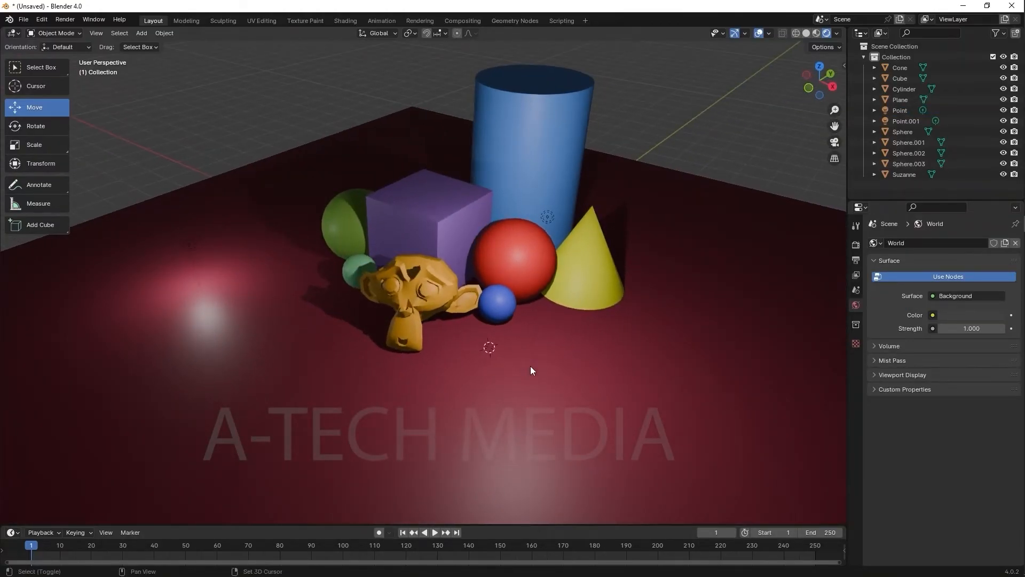
# Step: Add another light to the scene
pyautogui.hotkey('shift', 'a')
pyautogui.press('Escape')
pyautogui.hotkey('shift', 'a')
pyautogui.moveTo(530, 366)
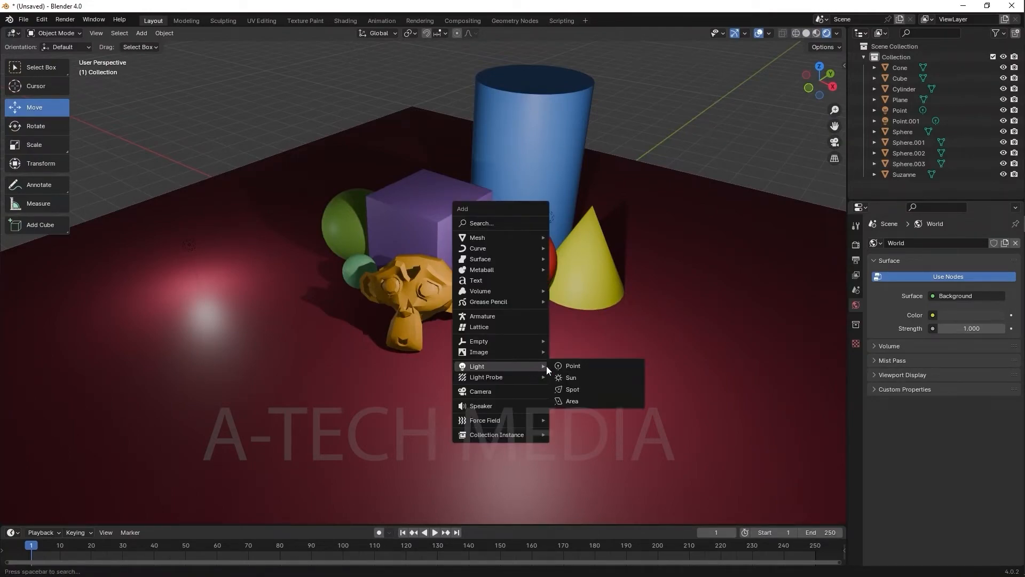
# Step: Add another point light and place it to the right of the blue cylinder, above the plane
pyautogui.click(566, 366)
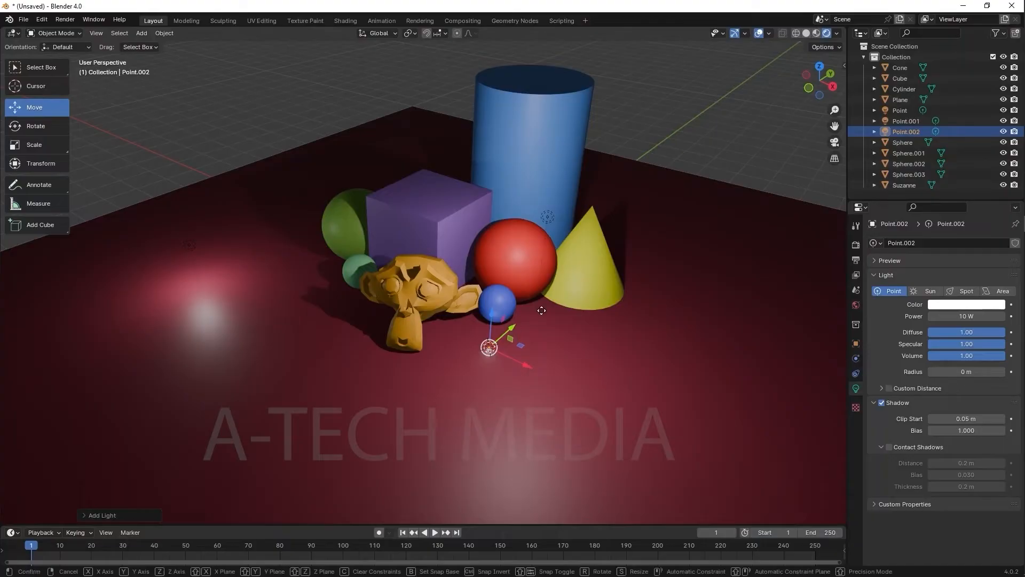
pyautogui.moveTo(514, 334); pyautogui.dragTo(649, 145)
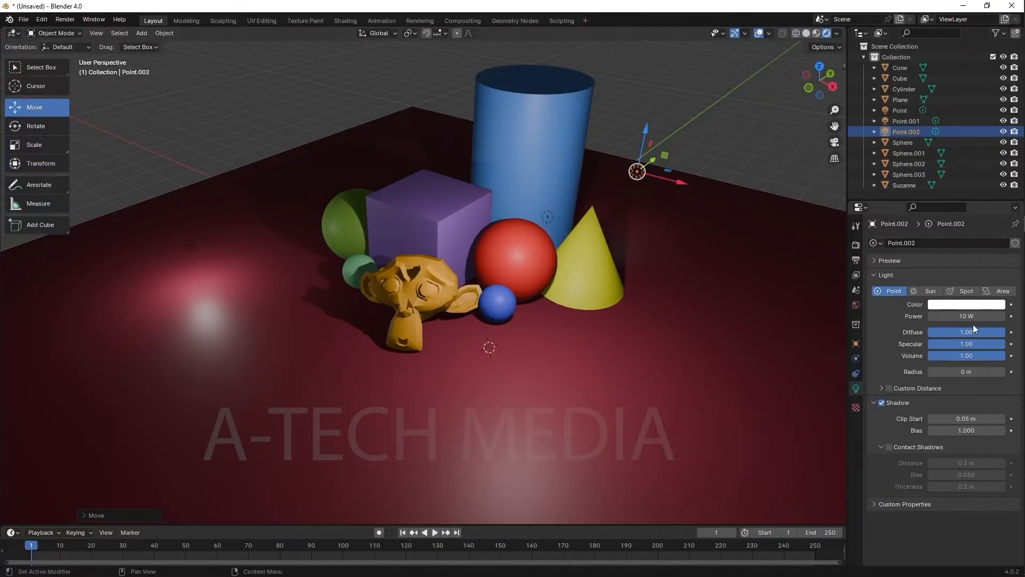
# Step: Enable contact shadows on the new point light and set its power to 1000 W
pyautogui.click(890, 447)
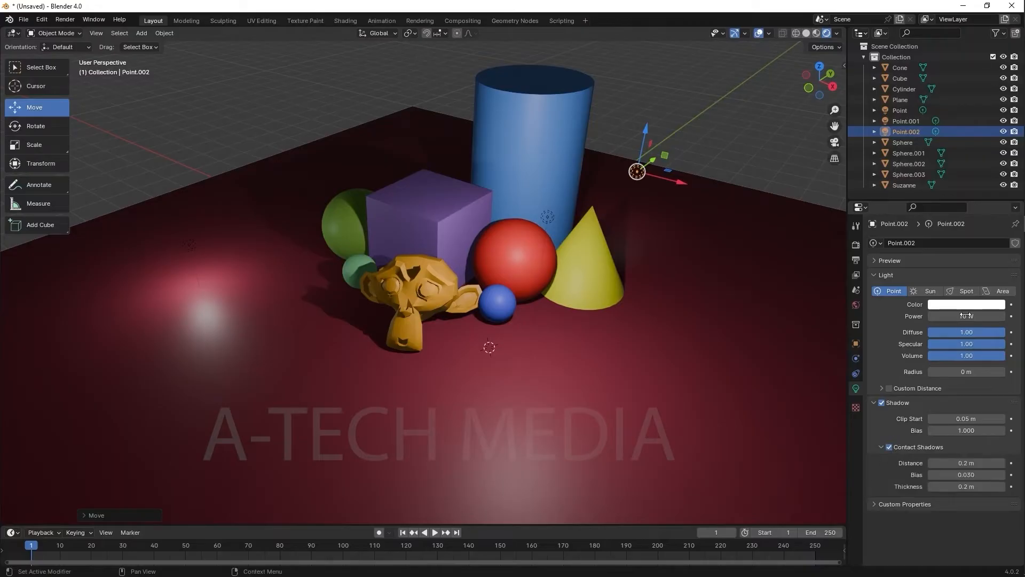
pyautogui.click(943, 316)
pyautogui.click(940, 317)
pyautogui.write('00')
pyautogui.press('Return')
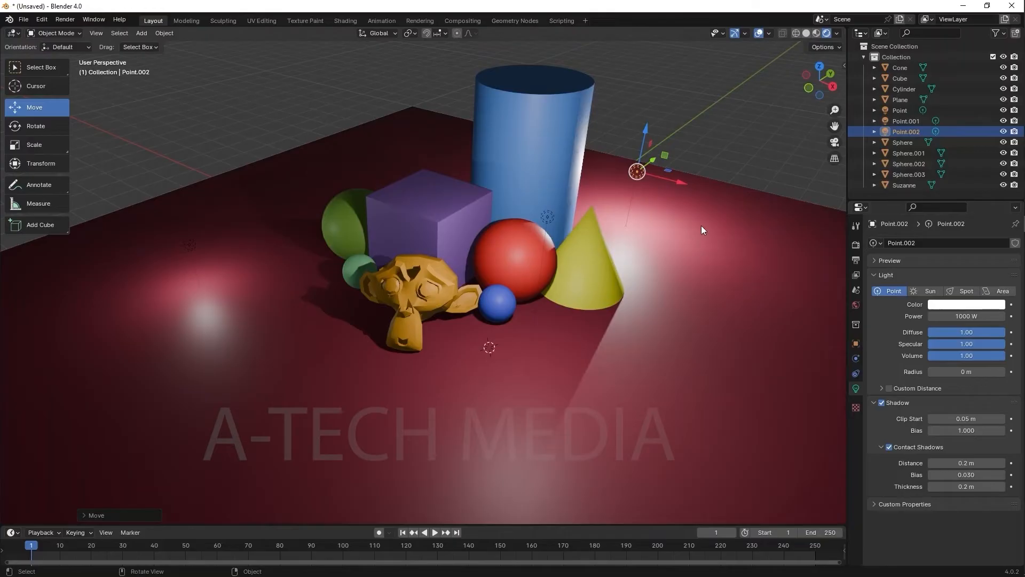
# Step: Move the 1000 W point light along negative X until it sits just left of the blue cylinder, behind the purple cube
pyautogui.moveTo(671, 214); pyautogui.dragTo(696, 227, button='middle')
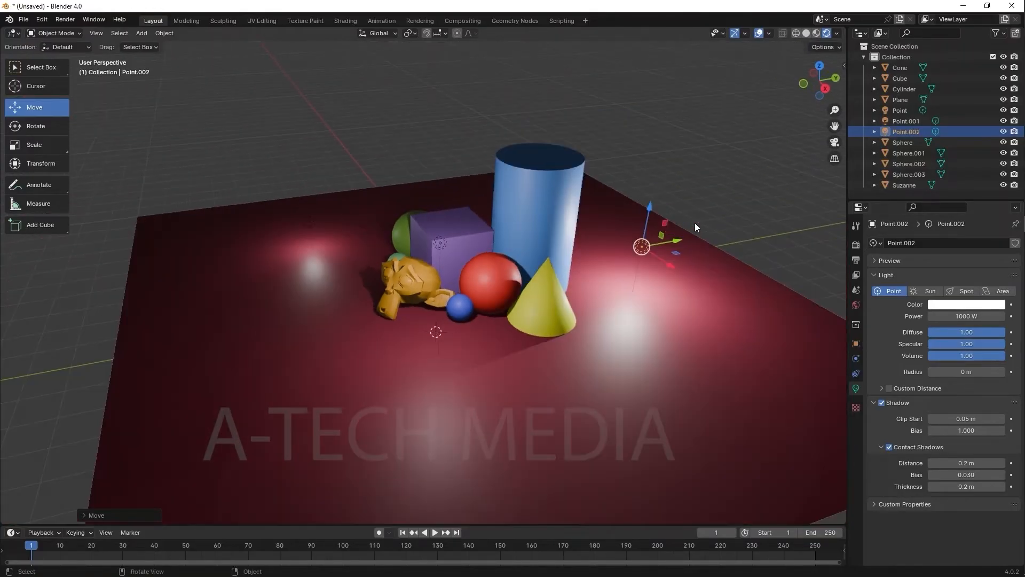
pyautogui.moveTo(670, 241); pyautogui.dragTo(688, 225)
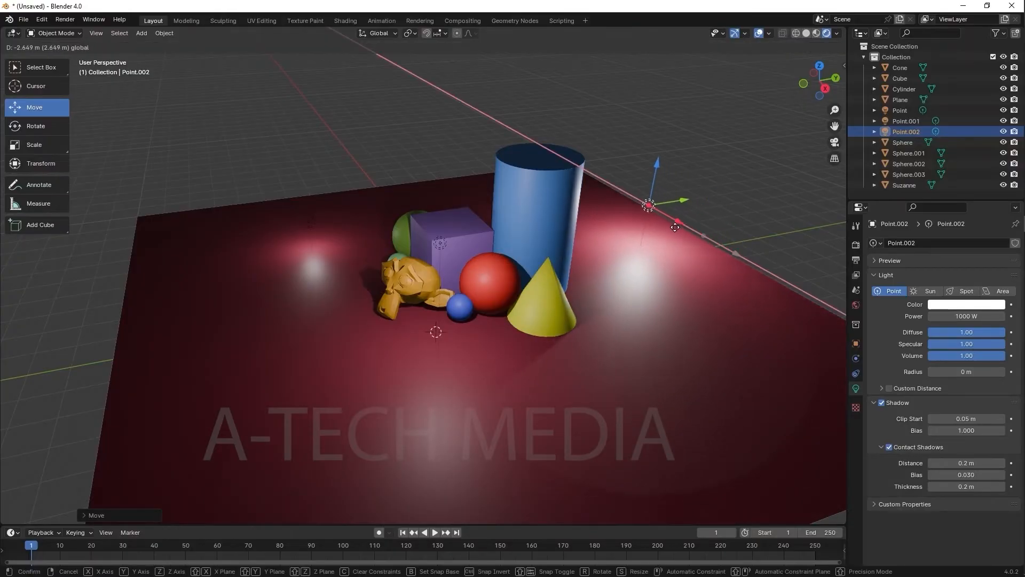
pyautogui.moveTo(604, 291); pyautogui.dragTo(685, 269, button='middle')
pyautogui.scroll(2, 408, 182)
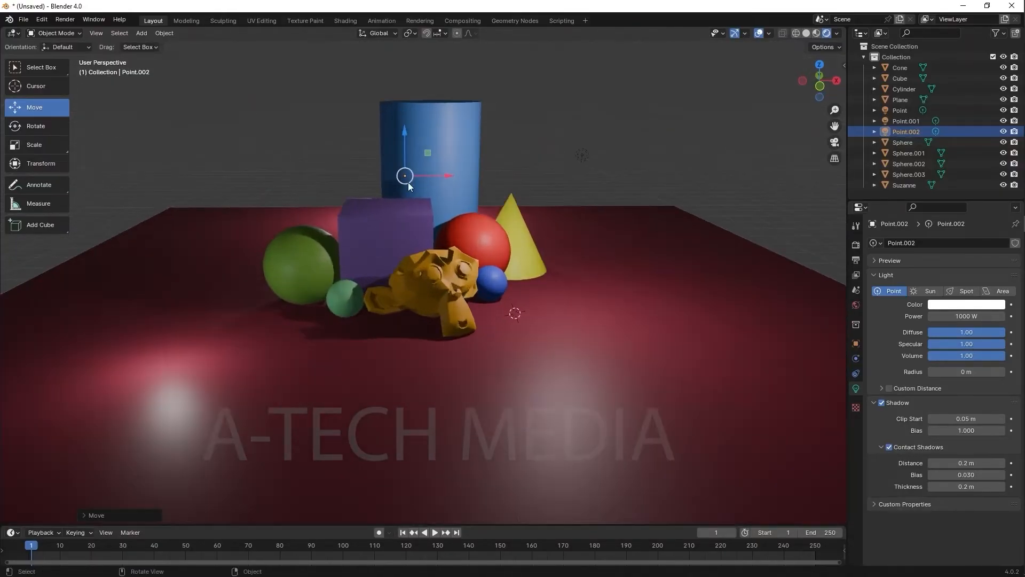
pyautogui.moveTo(432, 172); pyautogui.dragTo(379, 160)
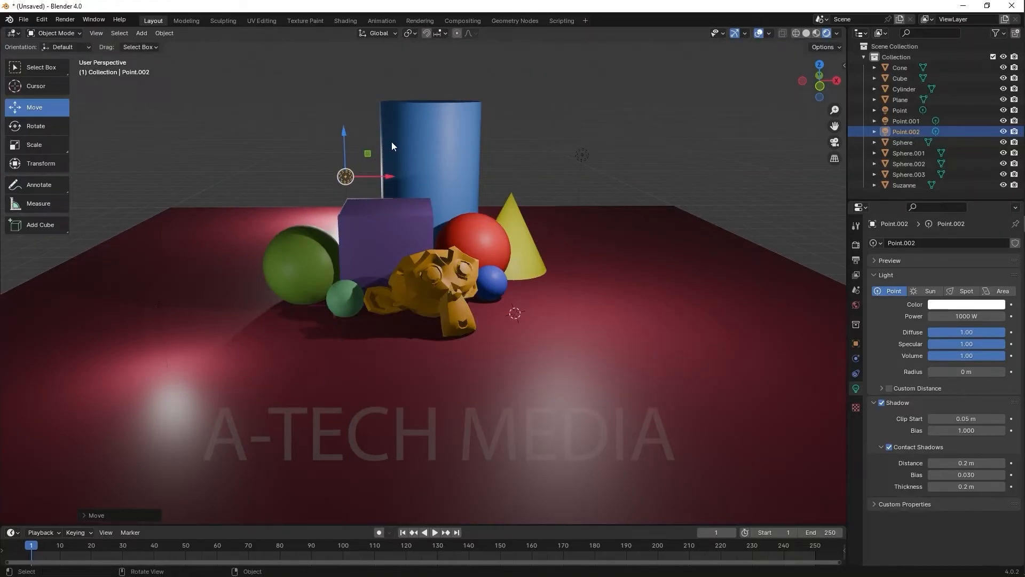
# Step: Raise the 1000 W point light above the purple cube and deselect it
pyautogui.moveTo(398, 203); pyautogui.dragTo(401, 184, button='middle')
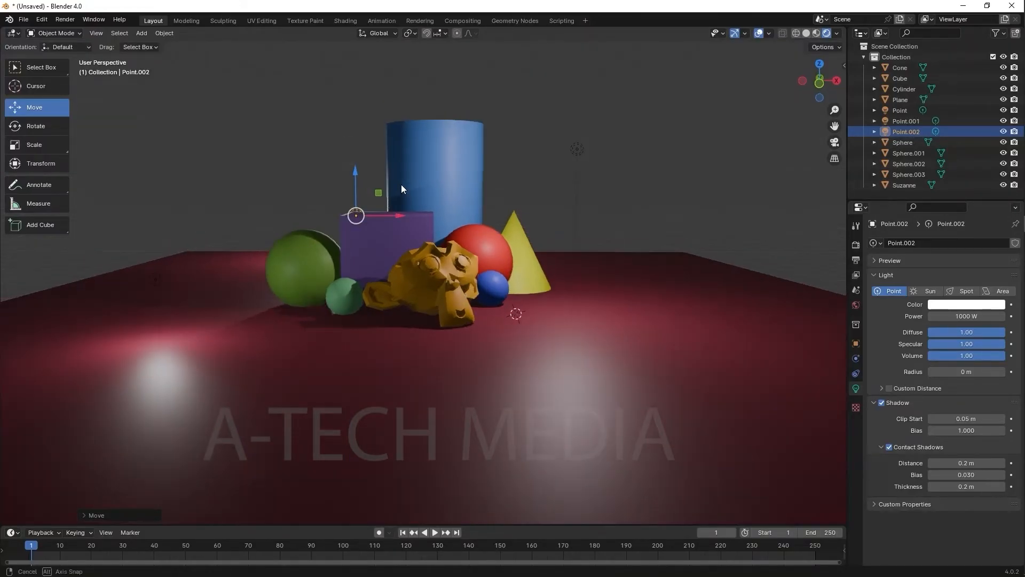
pyautogui.moveTo(344, 164); pyautogui.dragTo(368, 130)
pyautogui.rightClick(406, 183)
pyautogui.click(477, 115)
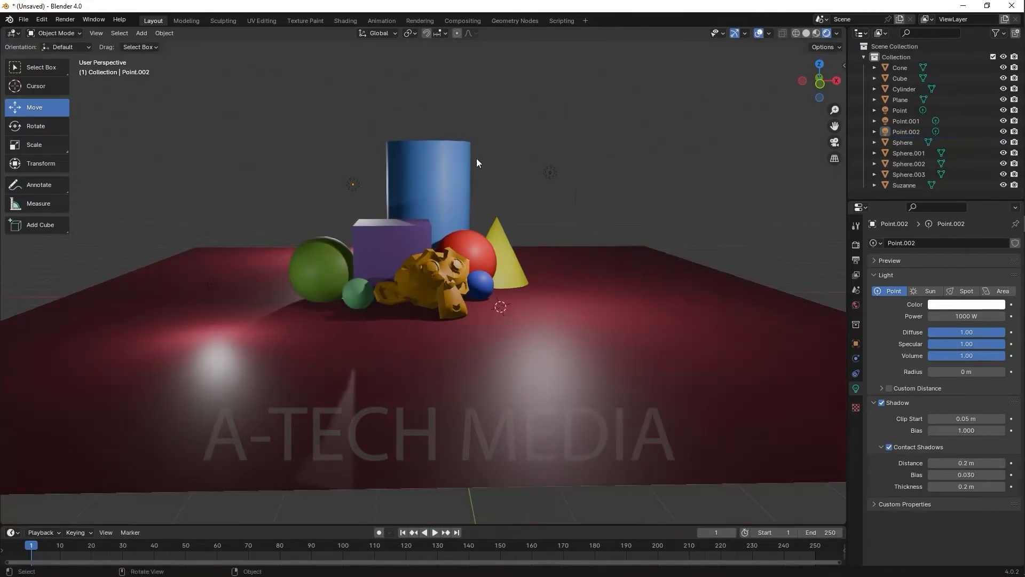
# Step: Reselect the 1000 W point light and bring it forward along Y, shifting it slightly farther left of the cylinder
pyautogui.moveTo(477, 158); pyautogui.dragTo(181, 232, button='middle')
pyautogui.click(181, 216)
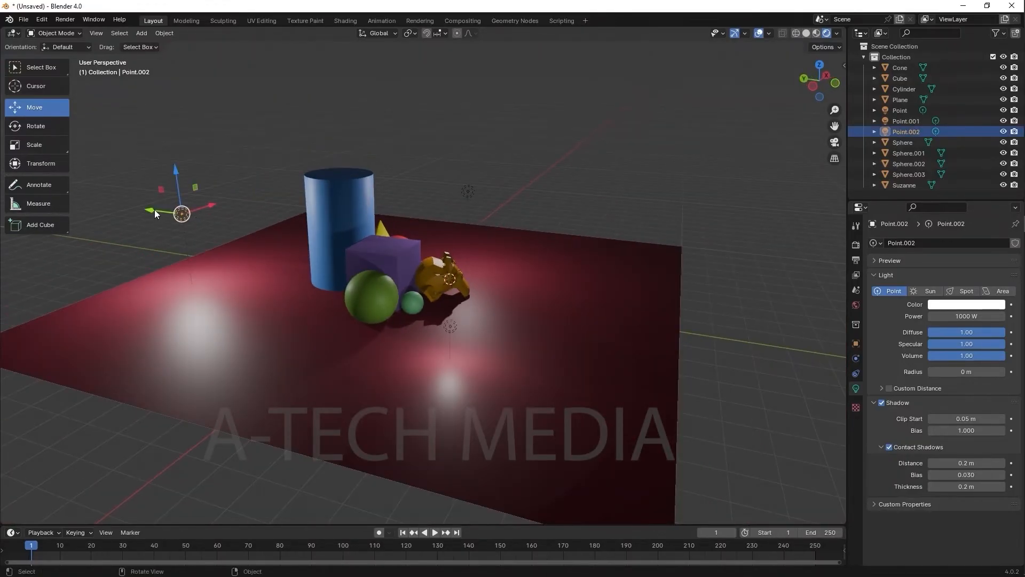
pyautogui.moveTo(155, 211); pyautogui.dragTo(247, 229)
pyautogui.moveTo(248, 230); pyautogui.dragTo(376, 120, button='middle')
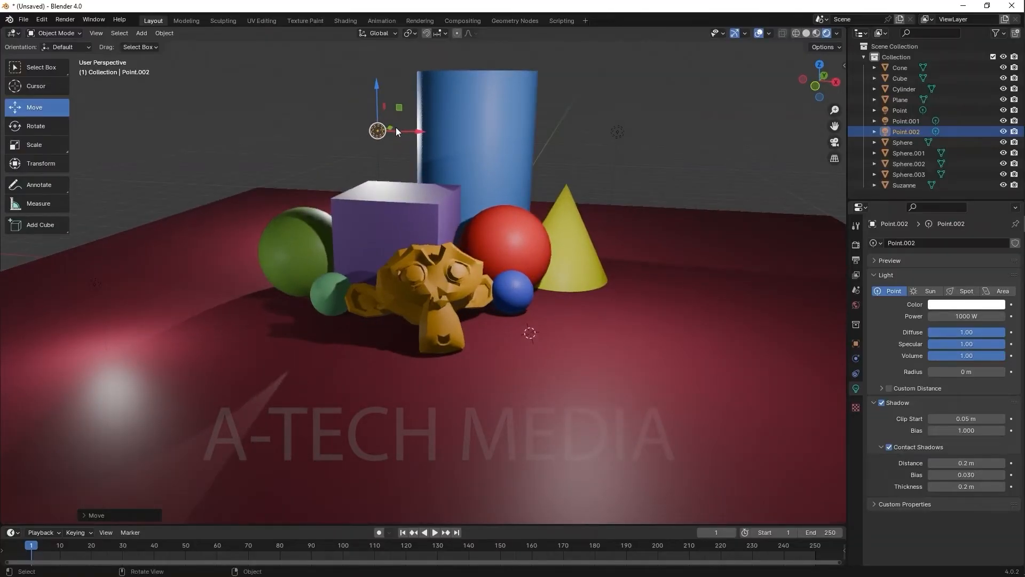
pyautogui.moveTo(391, 127); pyautogui.dragTo(368, 134)
# Step: Raise the 1000 W point light along Z until it is higher than the top of the blue cylinder
pyautogui.scroll(-3, 375, 137)
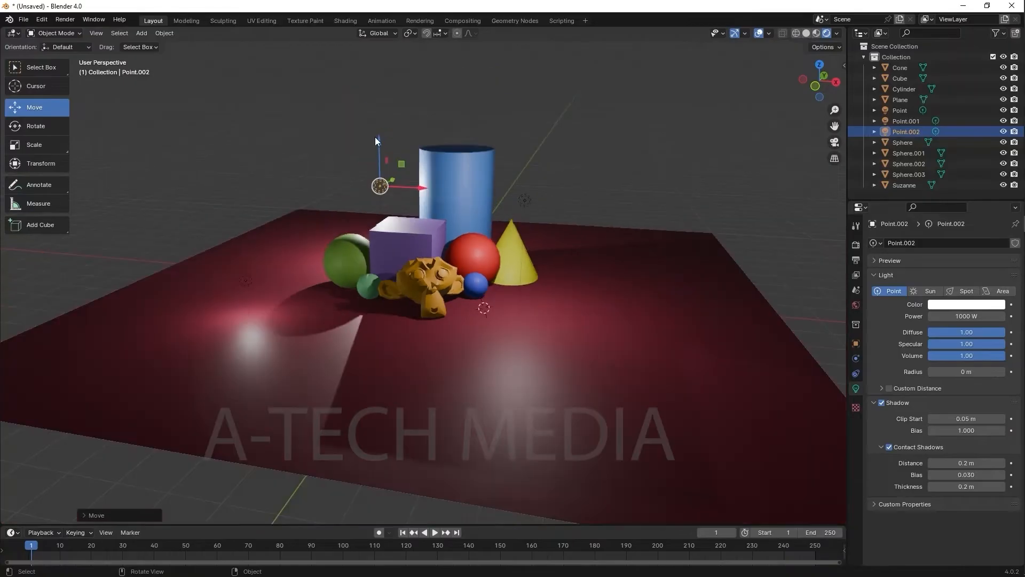
pyautogui.moveTo(375, 137); pyautogui.dragTo(394, 126, button='middle')
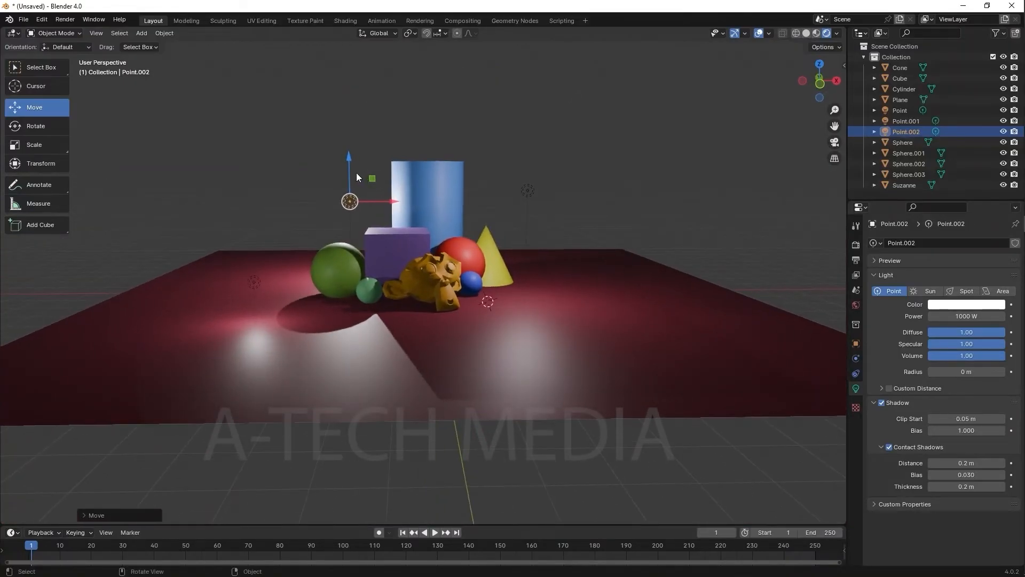
pyautogui.moveTo(350, 161); pyautogui.dragTo(397, 146)
pyautogui.moveTo(397, 146); pyautogui.dragTo(422, 117, button='middle')
pyautogui.moveTo(425, 123)
pyautogui.mouseDown()
pyautogui.moveTo(453, 117)
pyautogui.moveTo(414, 121)
pyautogui.moveTo(423, 118)
pyautogui.mouseUp()
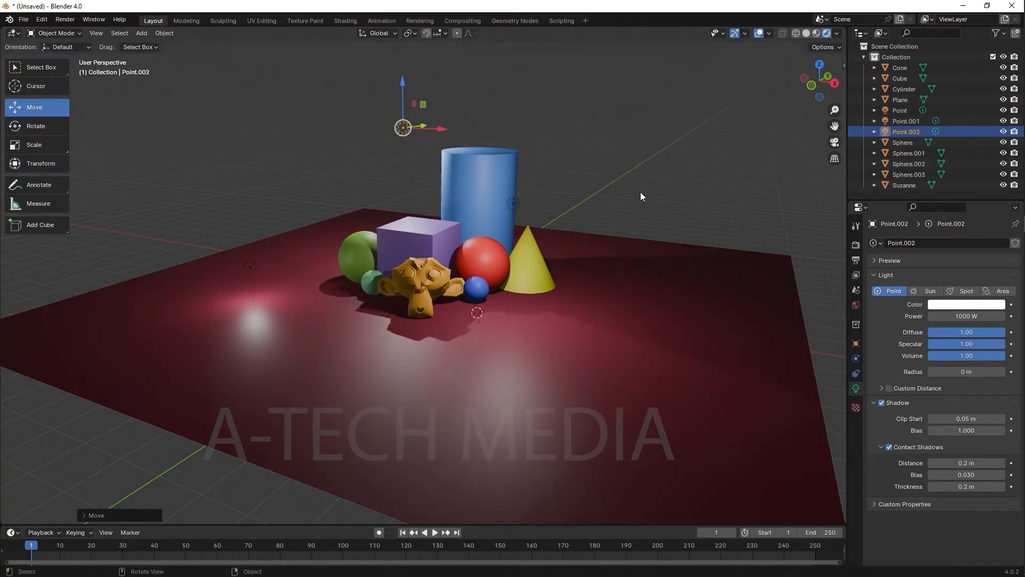
# Step: Set the color of the raised point light to a pinkish violet, about hue 0.773 and saturation 0.742
pyautogui.moveTo(641, 197); pyautogui.dragTo(608, 258, button='middle')
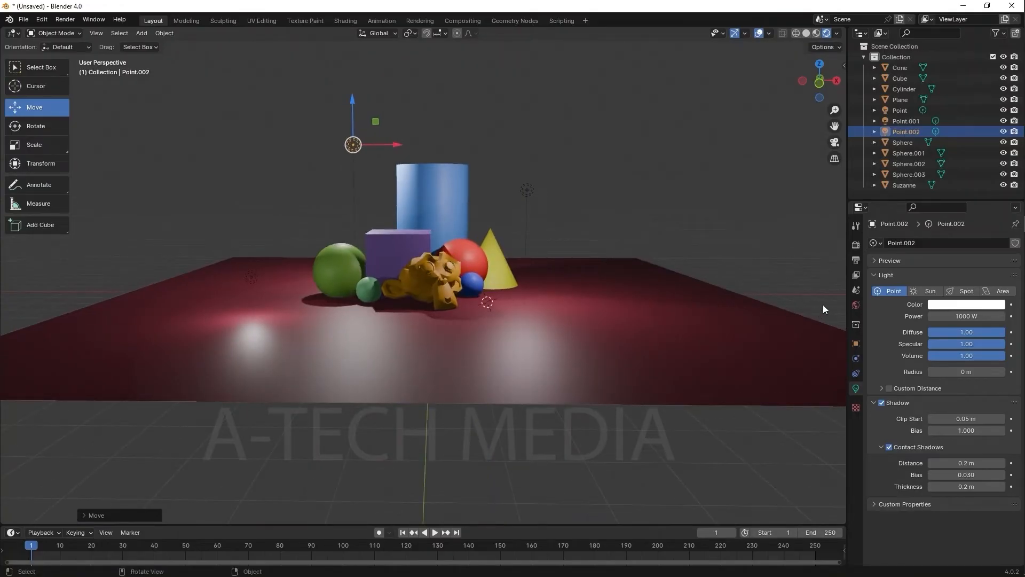
pyautogui.click(940, 305)
pyautogui.moveTo(931, 213)
pyautogui.mouseDown()
pyautogui.moveTo(956, 213)
pyautogui.moveTo(961, 199)
pyautogui.mouseUp()
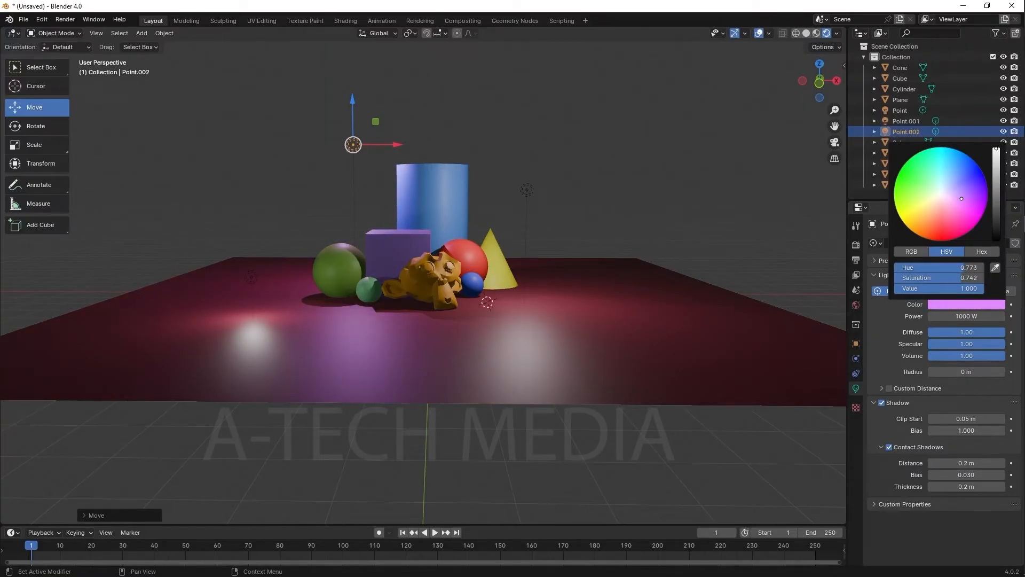
# Step: Set the color of the low 100 W point light left of the green sphere to light cyan and deselect it
pyautogui.click(257, 280)
pyautogui.click(991, 305)
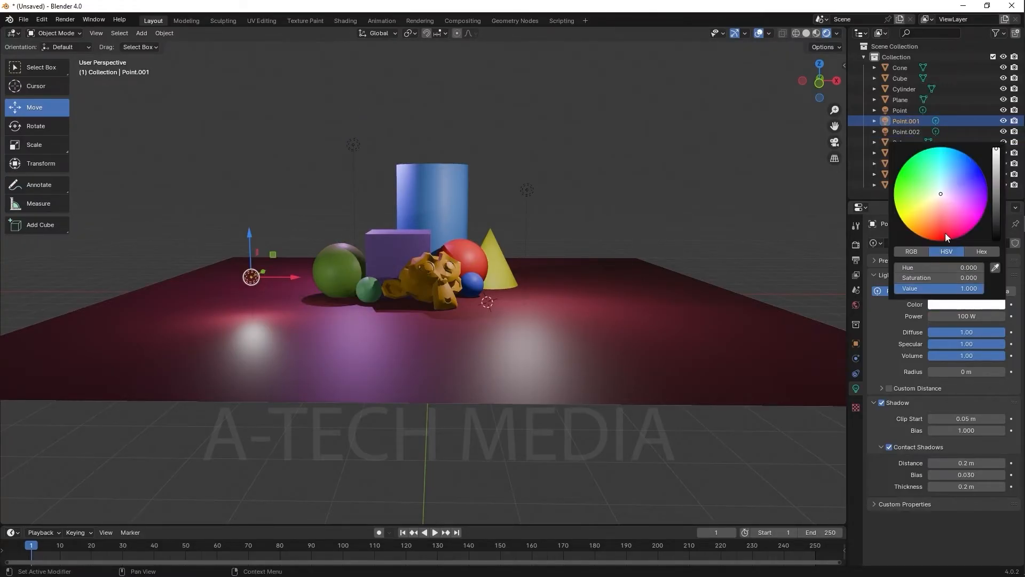
pyautogui.moveTo(945, 234)
pyautogui.mouseDown()
pyautogui.moveTo(922, 216)
pyautogui.moveTo(940, 198)
pyautogui.moveTo(938, 210)
pyautogui.moveTo(944, 177)
pyautogui.mouseUp()
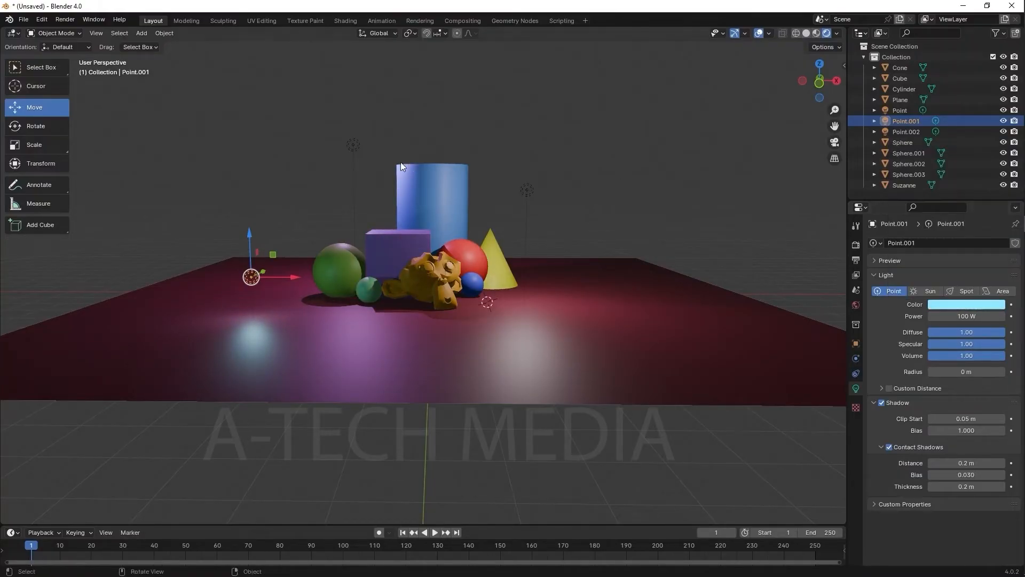
pyautogui.click(404, 124)
pyautogui.scroll(2, 450, 183)
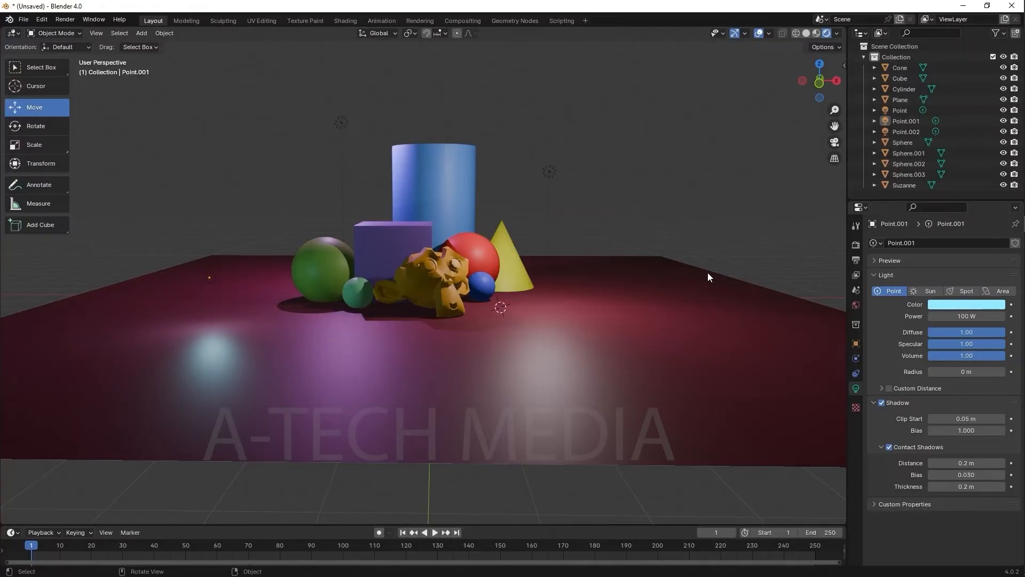
pyautogui.keyDown('shift'); pyautogui.moveTo(607, 255); pyautogui.dragTo(598, 287, button='middle'); pyautogui.keyUp('shift')
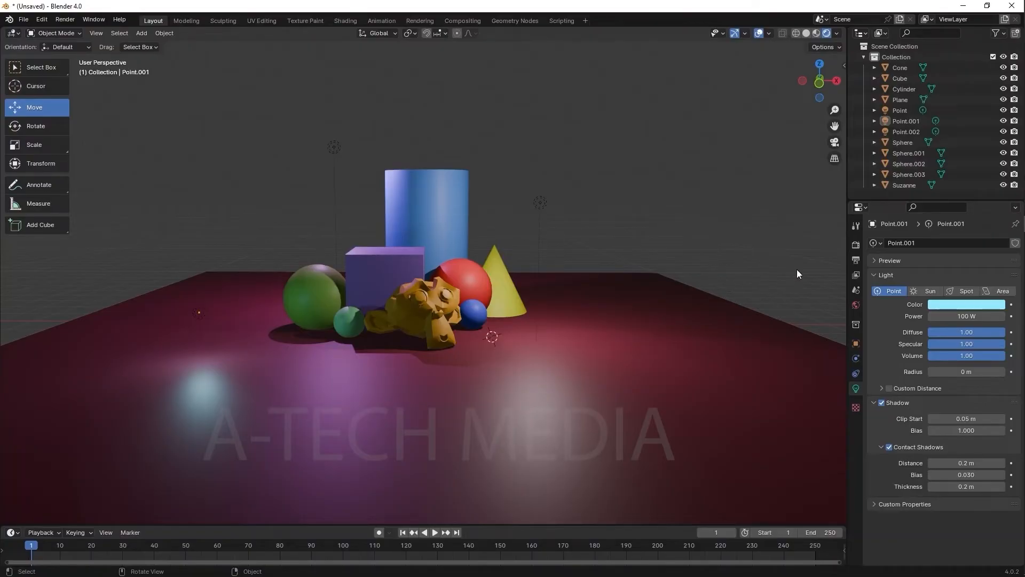
# Step: Brighten the world background color to a light grey
pyautogui.click(855, 306)
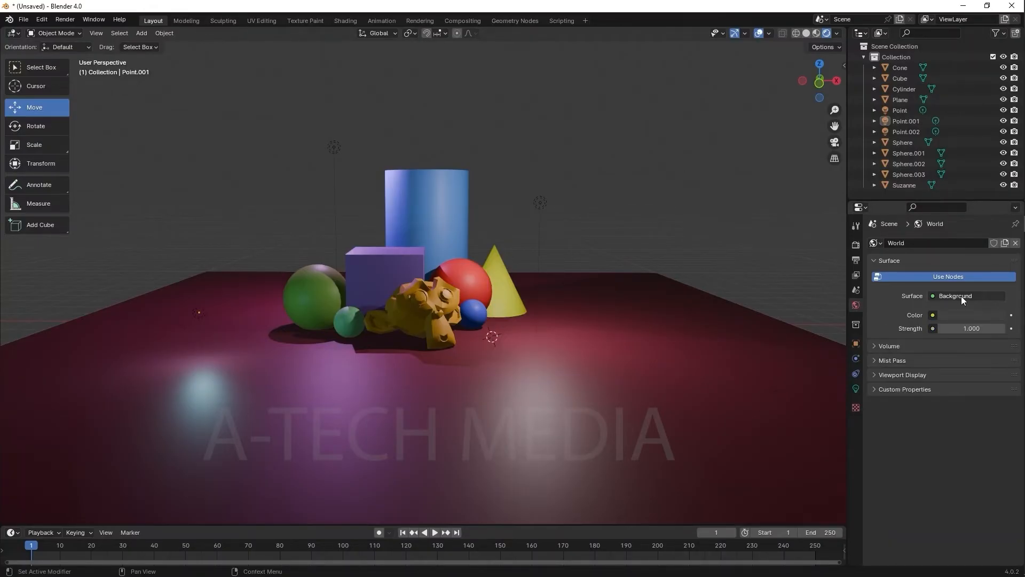
pyautogui.click(948, 319)
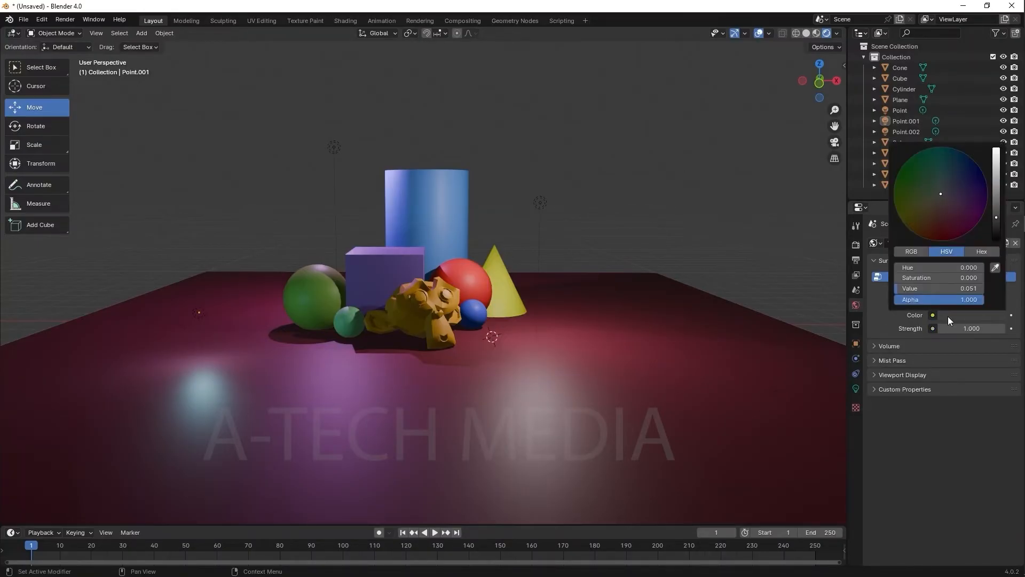
pyautogui.moveTo(994, 199)
pyautogui.mouseDown()
pyautogui.moveTo(996, 158)
pyautogui.moveTo(996, 185)
pyautogui.mouseUp()
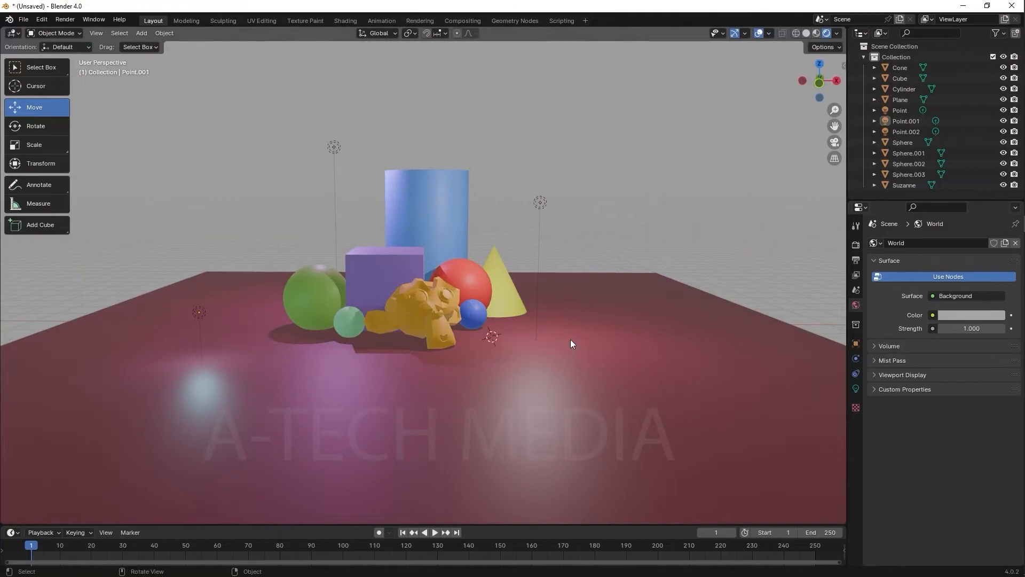
pyautogui.moveTo(570, 340); pyautogui.dragTo(615, 331, button='middle')
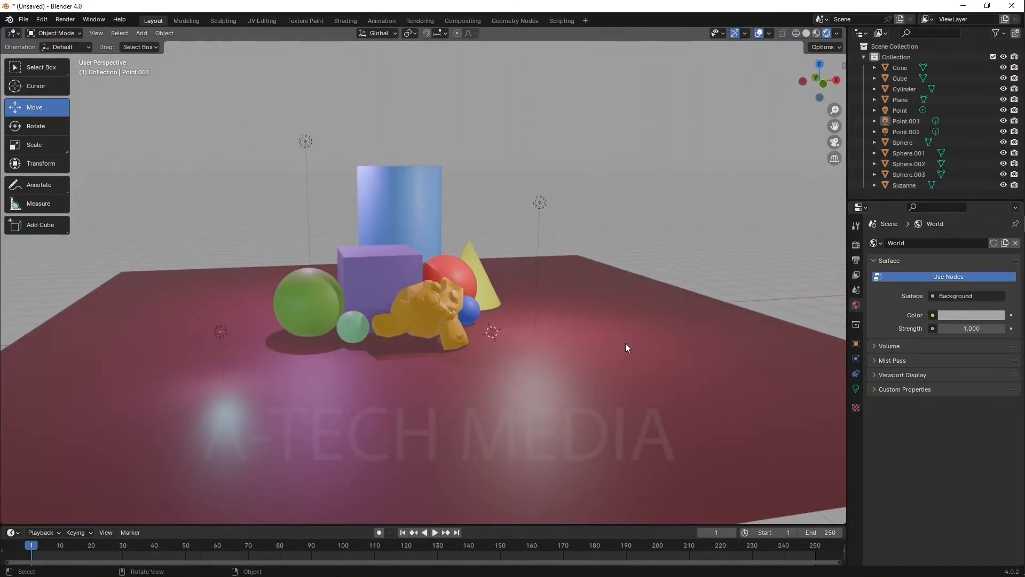
# Step: Use a Sky Texture for the world background color and set its sky type to Preetham
pyautogui.click(933, 316)
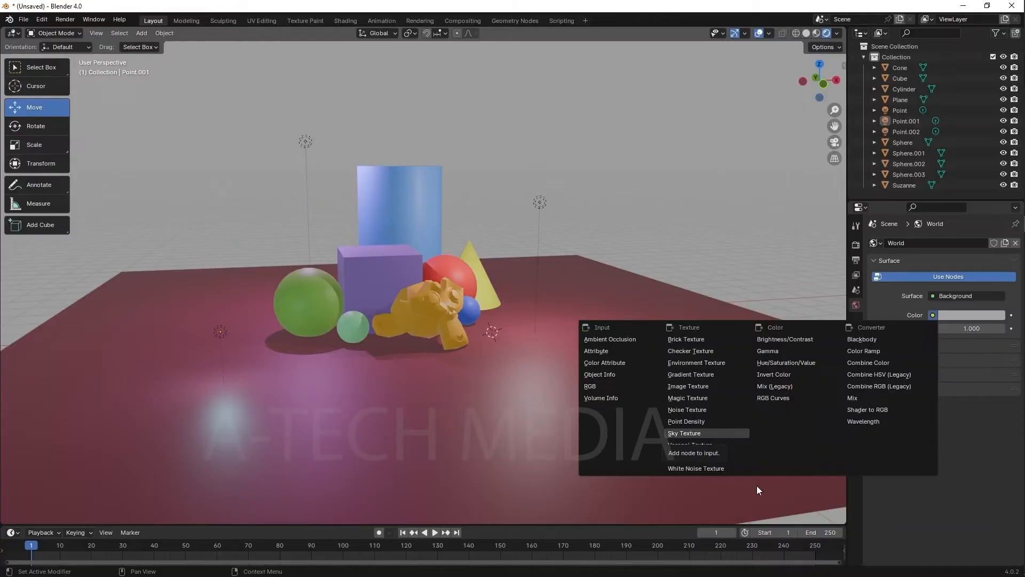
pyautogui.click(678, 435)
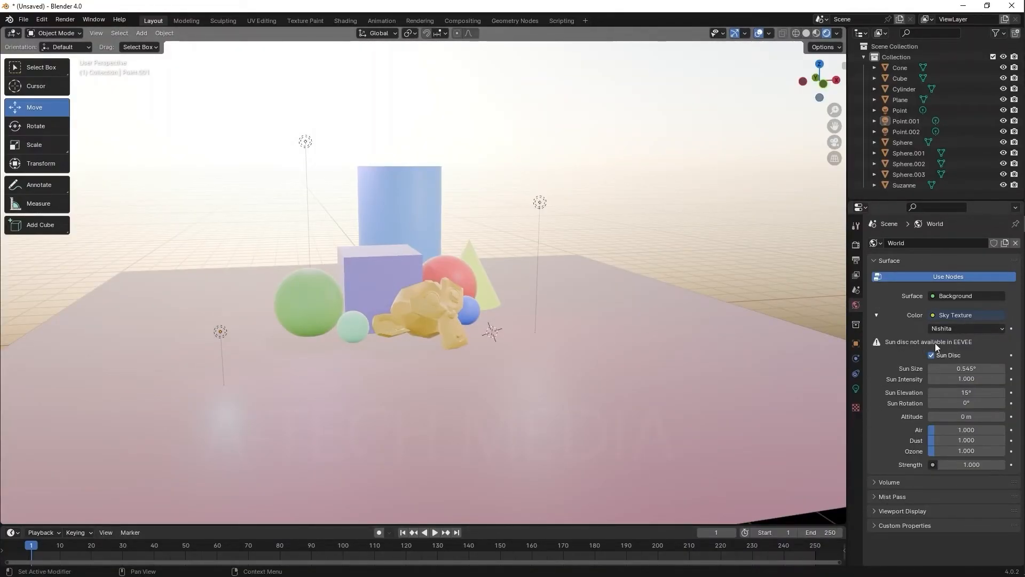
pyautogui.click(963, 328)
pyautogui.click(959, 328)
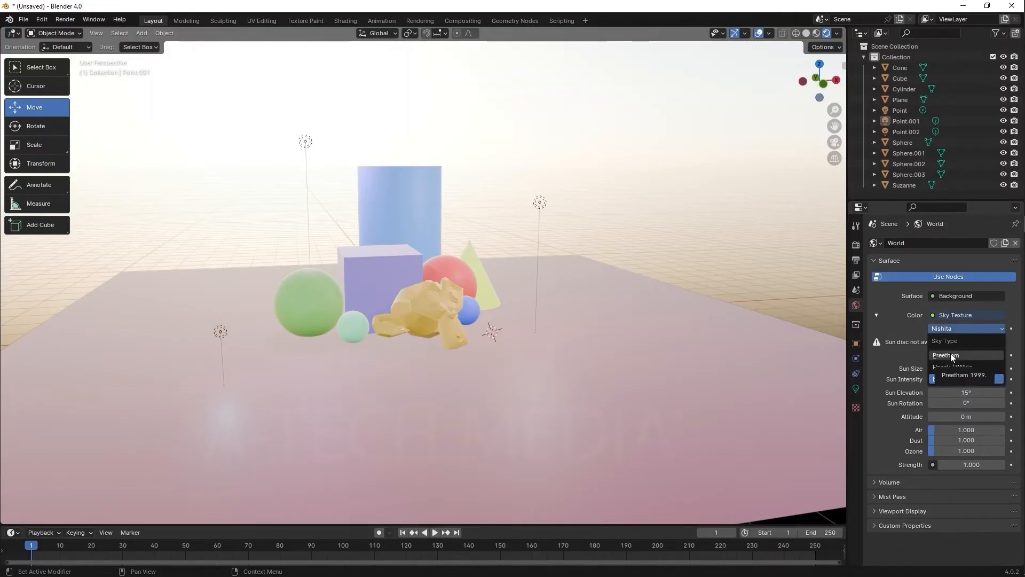
pyautogui.click(950, 355)
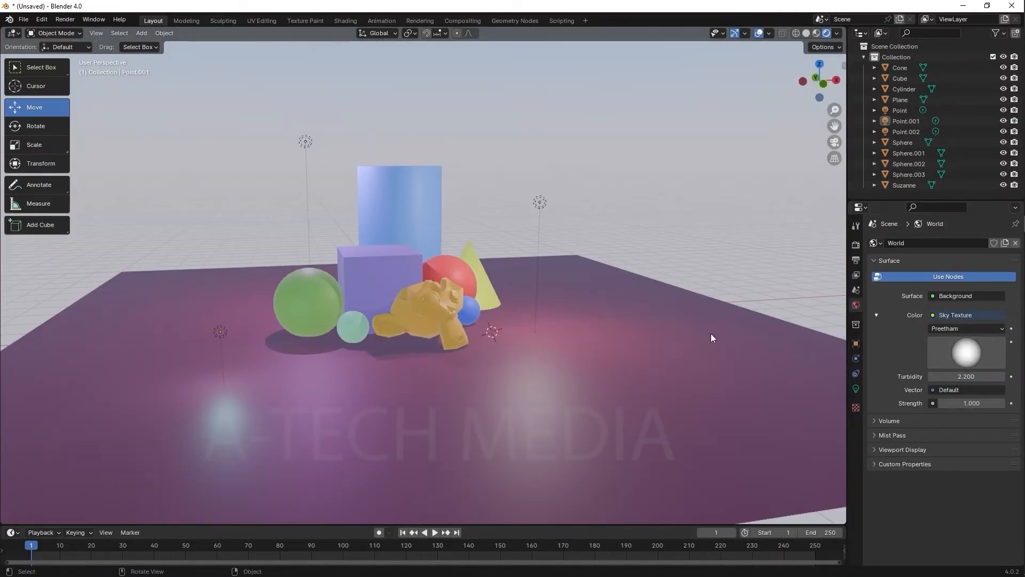
# Step: Try different sun directions for the Preetham sky texture
pyautogui.moveTo(693, 326); pyautogui.dragTo(690, 326, button='middle')
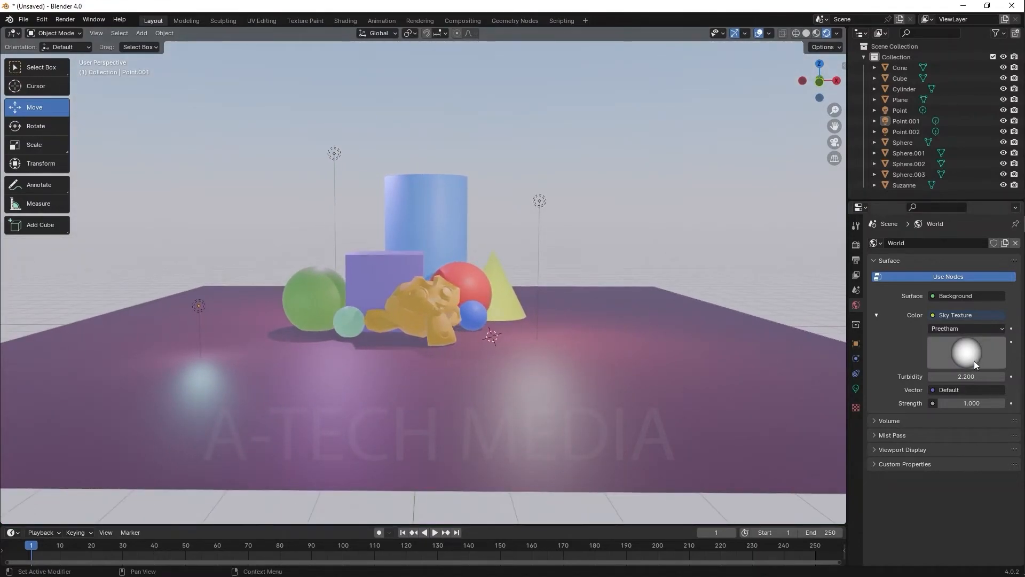
pyautogui.moveTo(974, 360); pyautogui.dragTo(982, 338)
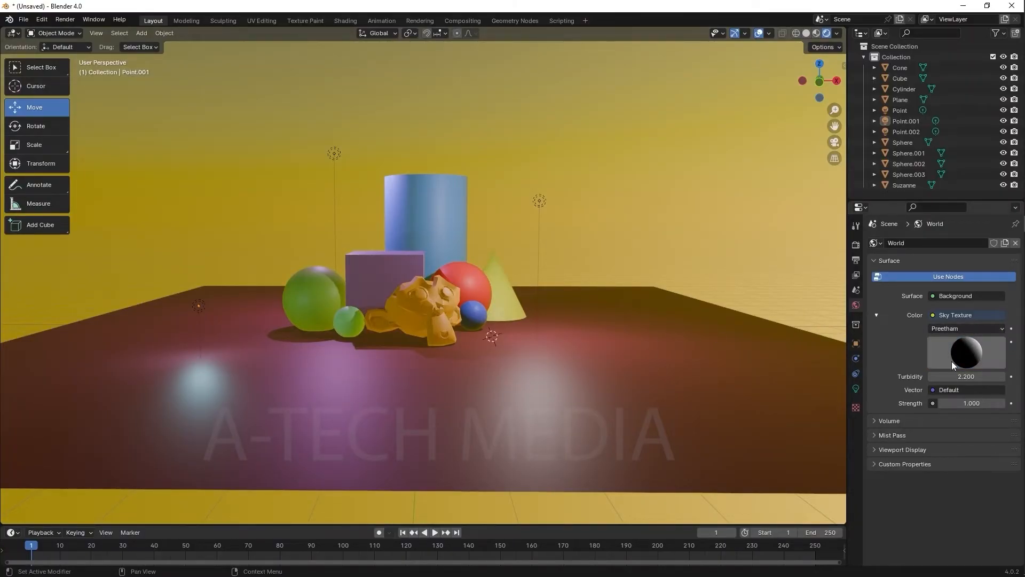
pyautogui.moveTo(966, 355); pyautogui.dragTo(779, 316)
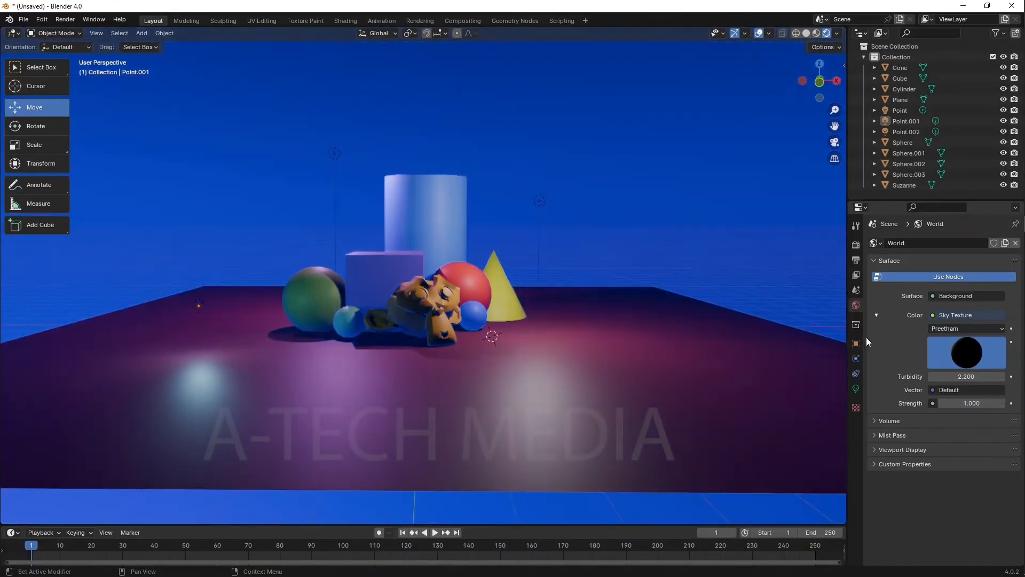
pyautogui.moveTo(866, 338)
pyautogui.mouseDown()
pyautogui.moveTo(951, 361)
pyautogui.moveTo(943, 331)
pyautogui.moveTo(957, 334)
pyautogui.moveTo(932, 371)
pyautogui.mouseUp()
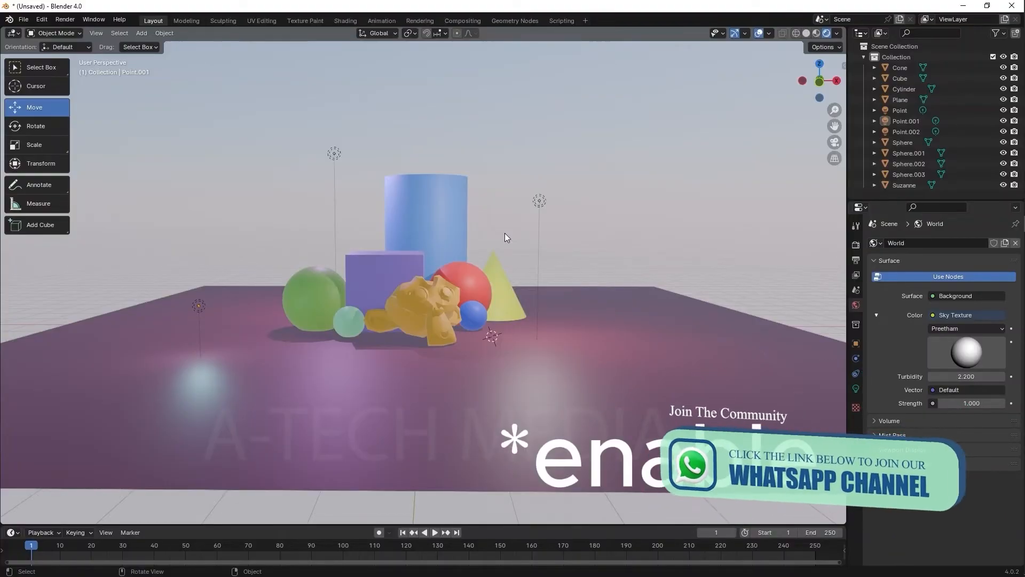
# Step: Show the scene's render settings and keep EEVEE as the render engine
pyautogui.click(856, 247)
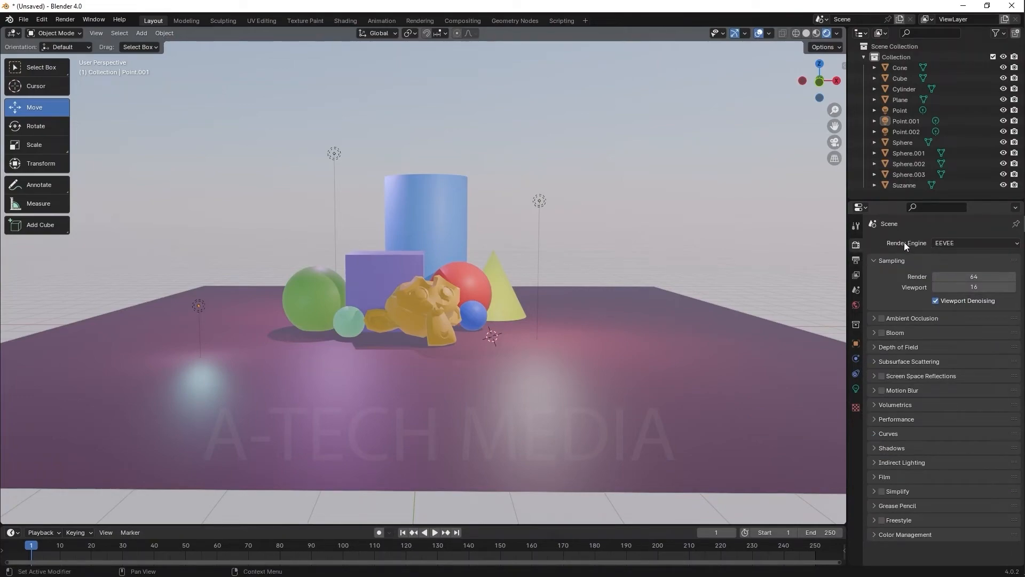
pyautogui.click(944, 243)
pyautogui.click(943, 243)
pyautogui.click(955, 243)
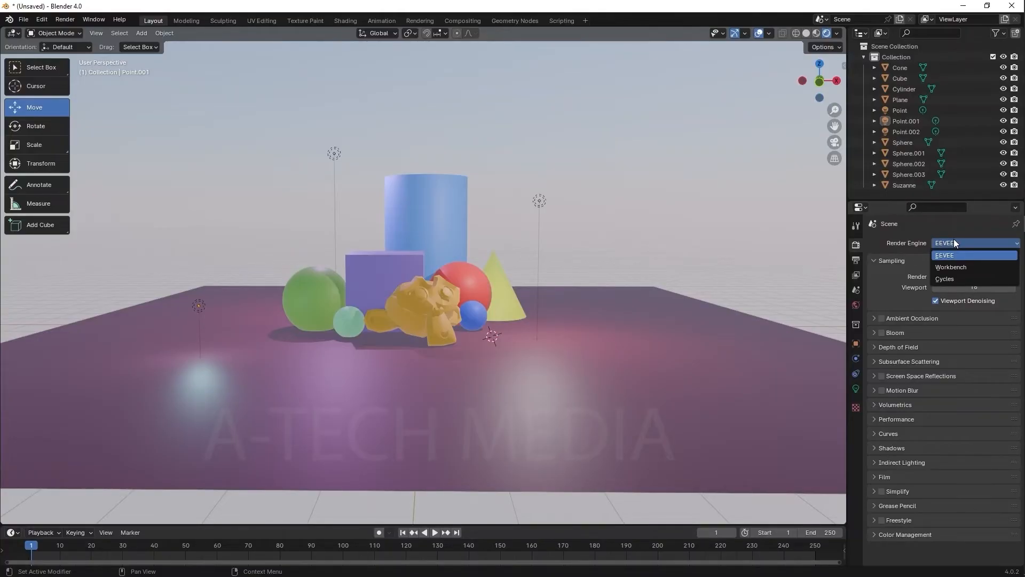
pyautogui.click(994, 259)
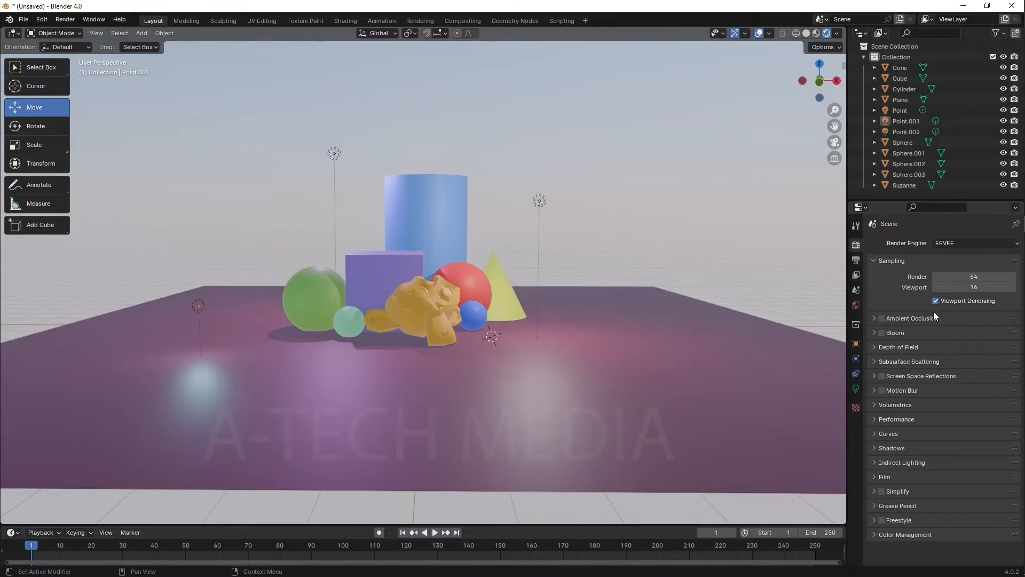
# Step: Enable Ambient Occlusion with its settings expanded and inspect its effect on the objects
pyautogui.click(910, 319)
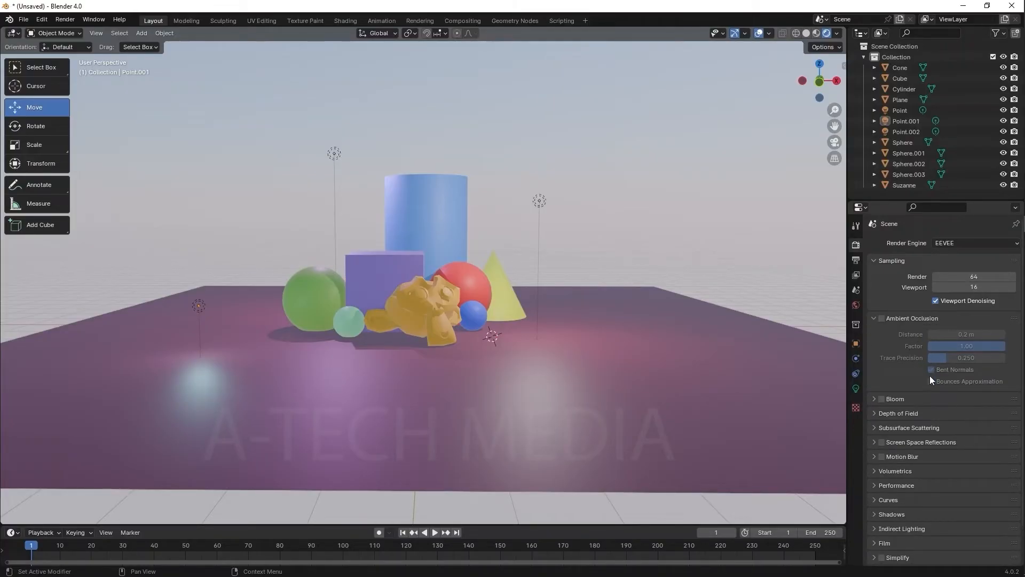
pyautogui.click(882, 319)
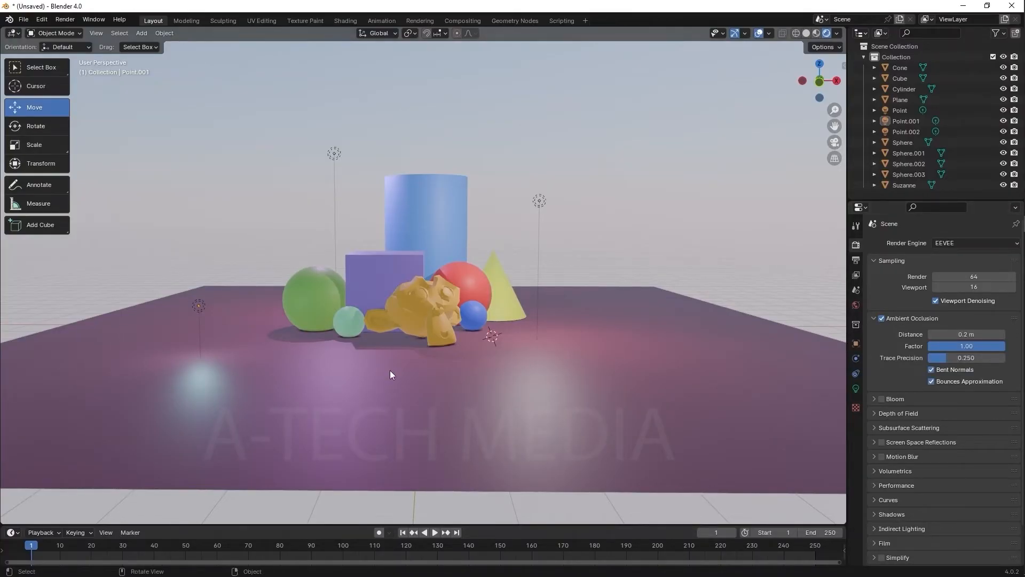
pyautogui.scroll(3, 390, 370)
pyautogui.moveTo(390, 370); pyautogui.dragTo(534, 354, button='middle')
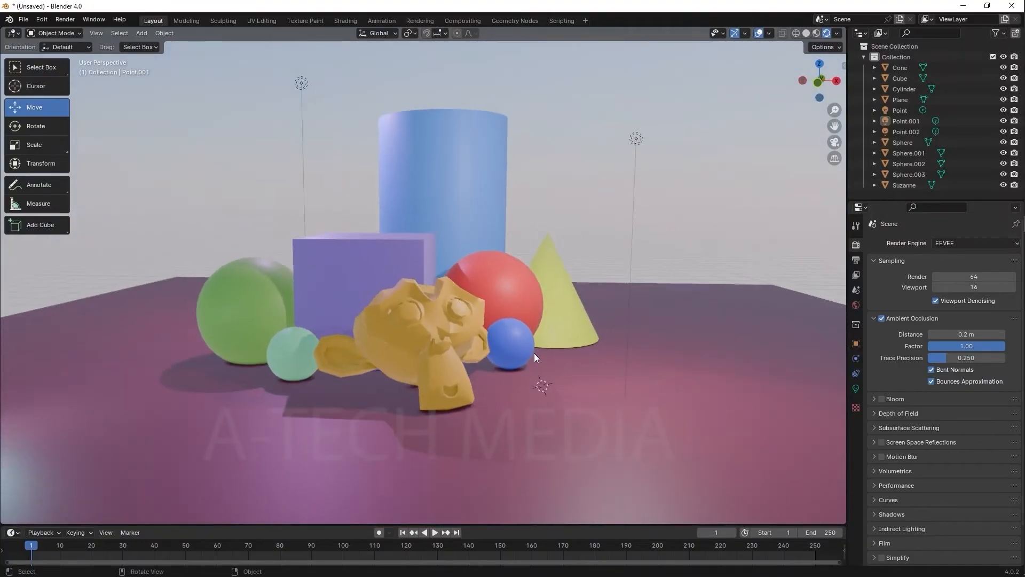
pyautogui.scroll(-2, 534, 353)
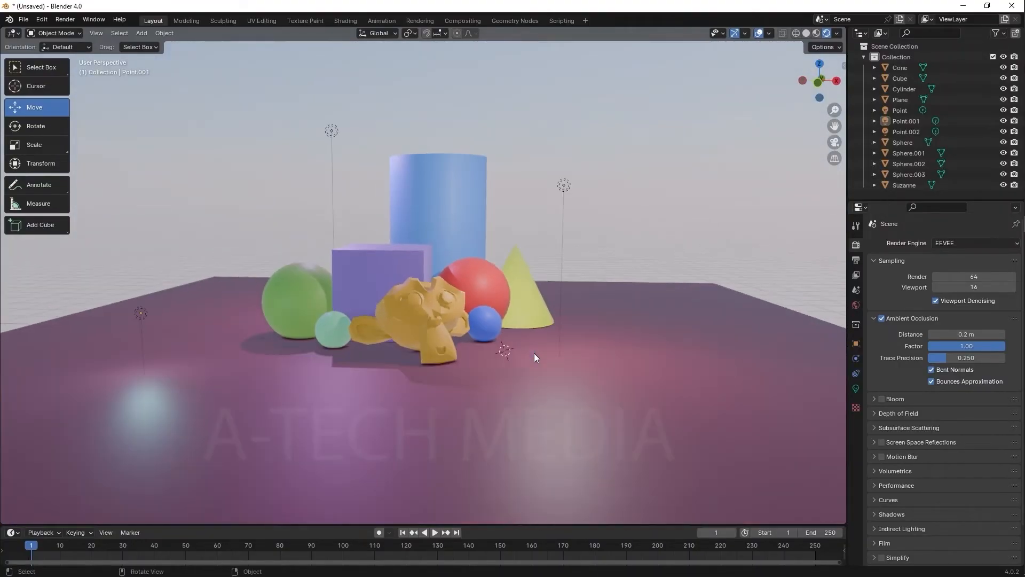
# Step: Set the Ambient Occlusion distance to 200 m
pyautogui.click(962, 336)
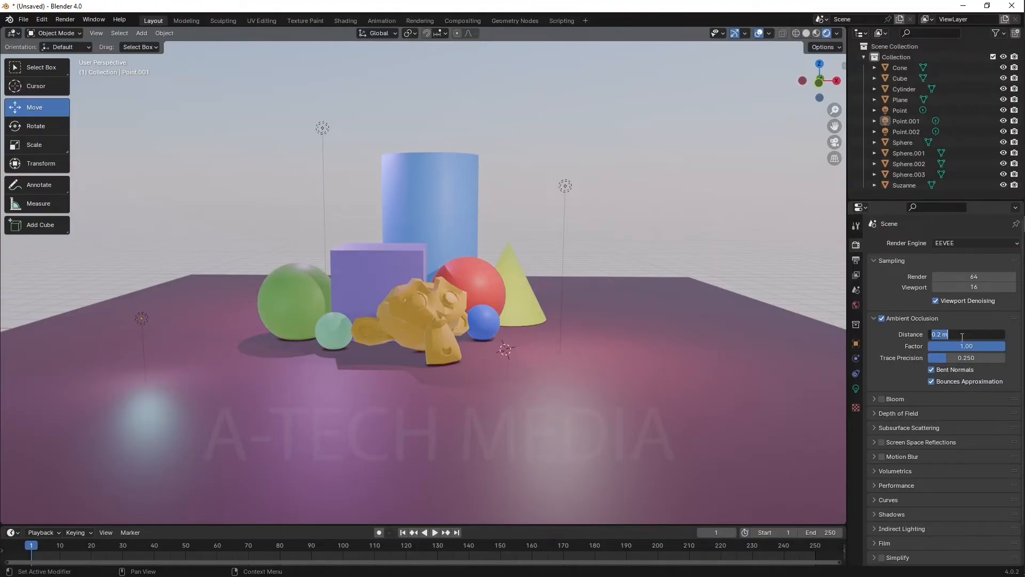
pyautogui.write('200')
pyautogui.press('Return')
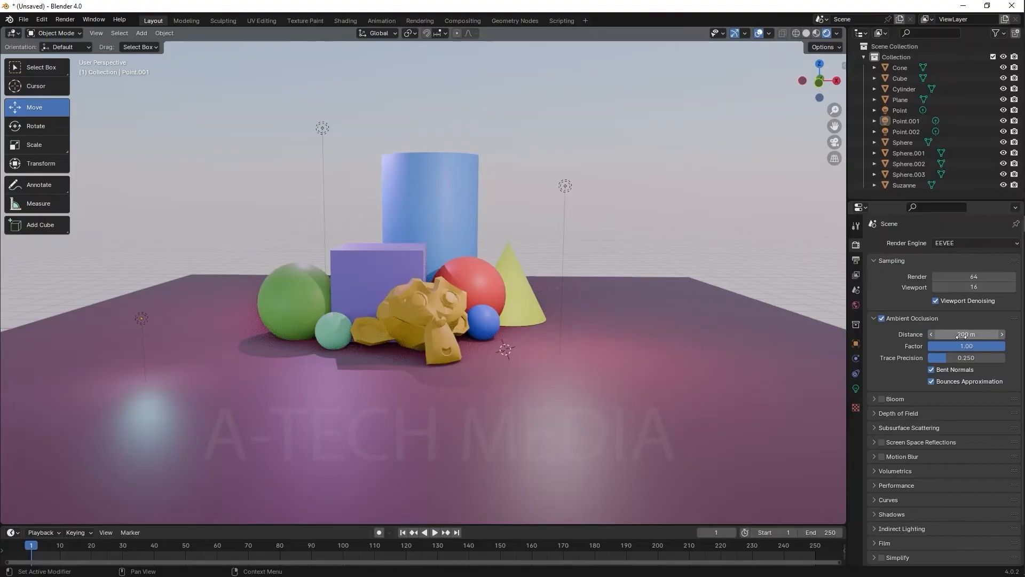
pyautogui.moveTo(381, 316)
pyautogui.mouseDown(button='middle')
pyautogui.moveTo(560, 318)
pyautogui.moveTo(367, 321)
pyautogui.moveTo(388, 316)
pyautogui.mouseUp(button='middle')
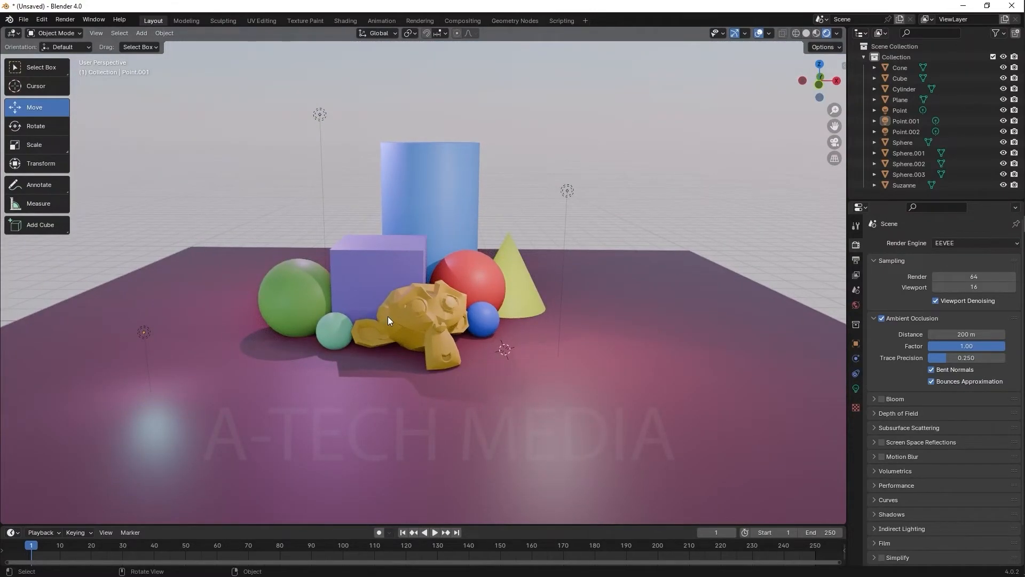
# Step: Enable Bloom in the render settings with its options expanded
pyautogui.click(881, 399)
pyautogui.click(896, 398)
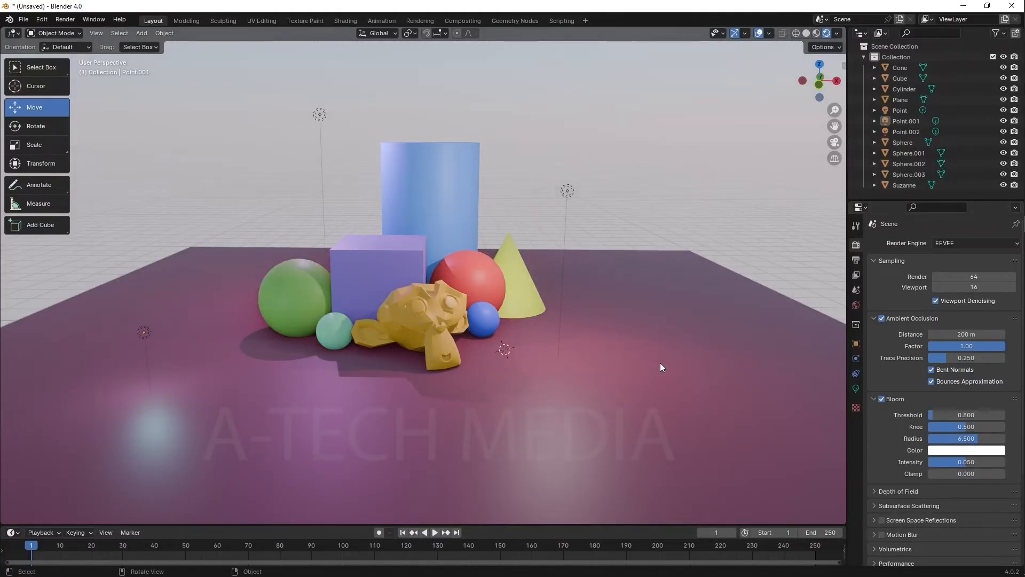
pyautogui.moveTo(641, 333)
pyautogui.mouseDown(button='middle')
pyautogui.moveTo(652, 319)
pyautogui.moveTo(620, 325)
pyautogui.moveTo(630, 328)
pyautogui.mouseUp(button='middle')
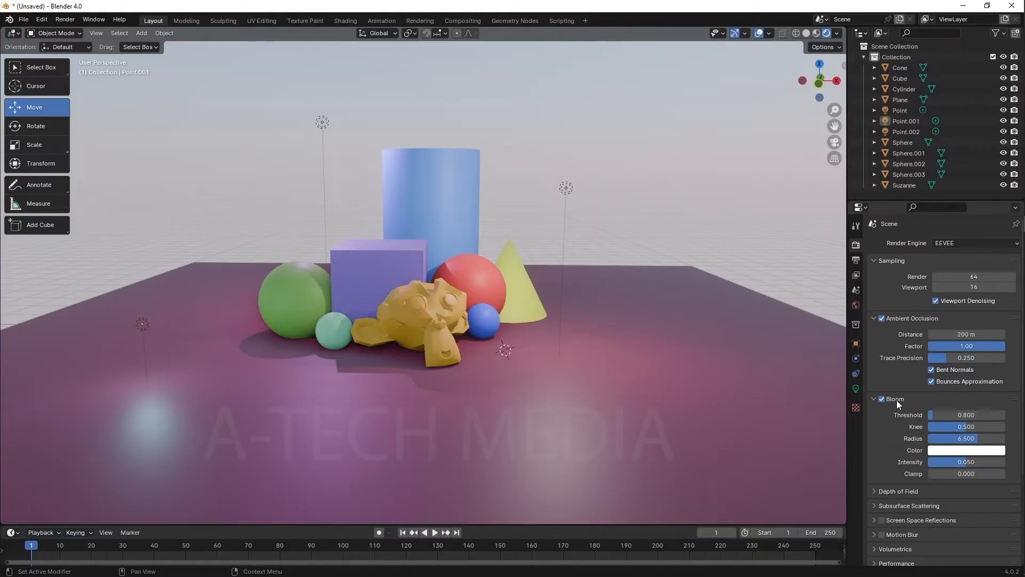
# Step: Enable Screen Space Reflections and inspect the objects up close in the rendered scene
pyautogui.scroll(-5, 909, 486)
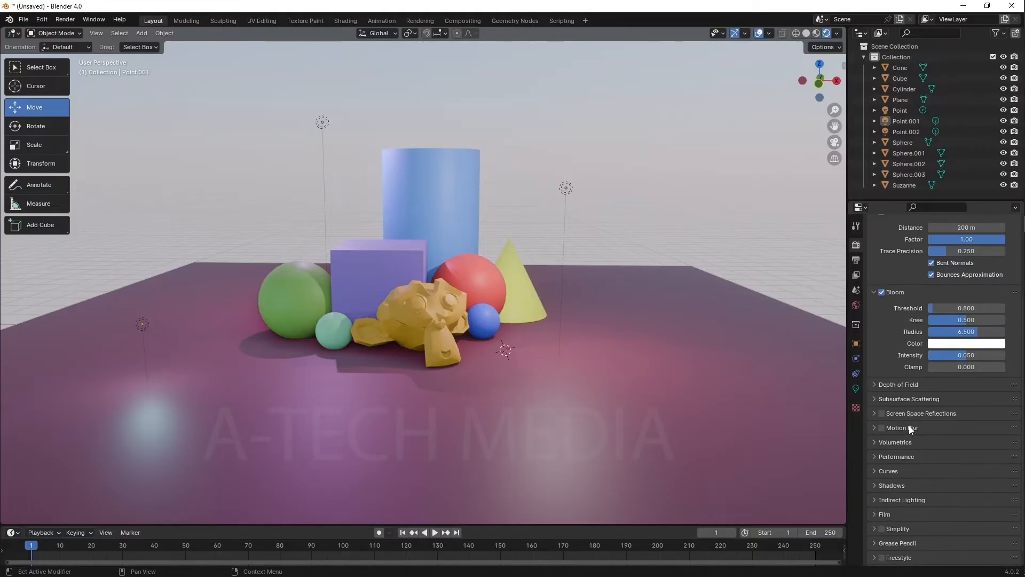
pyautogui.click(881, 413)
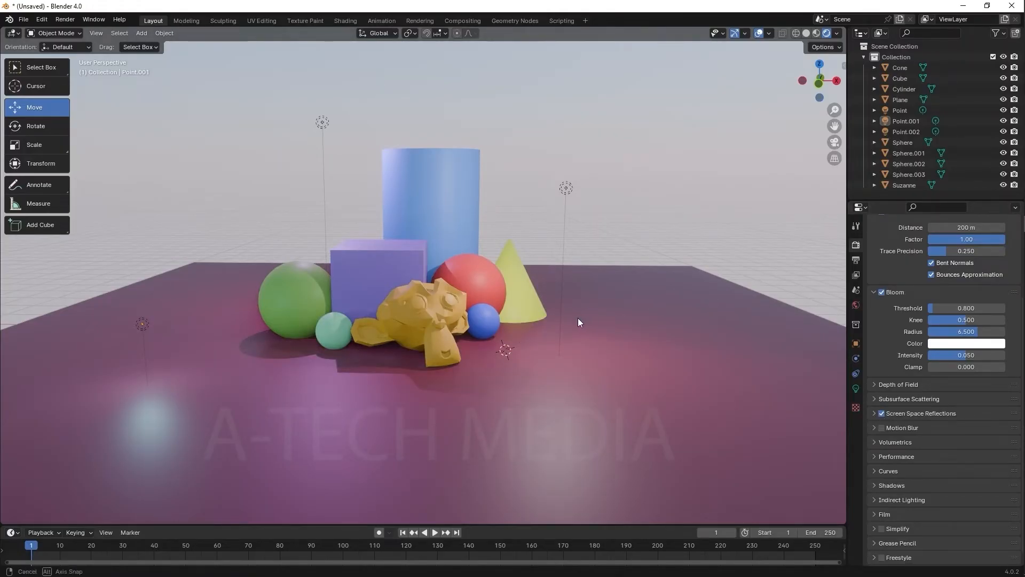
pyautogui.moveTo(578, 318)
pyautogui.mouseDown(button='middle')
pyautogui.moveTo(543, 320)
pyautogui.moveTo(580, 335)
pyautogui.mouseUp(button='middle')
pyautogui.scroll(3, 605, 373)
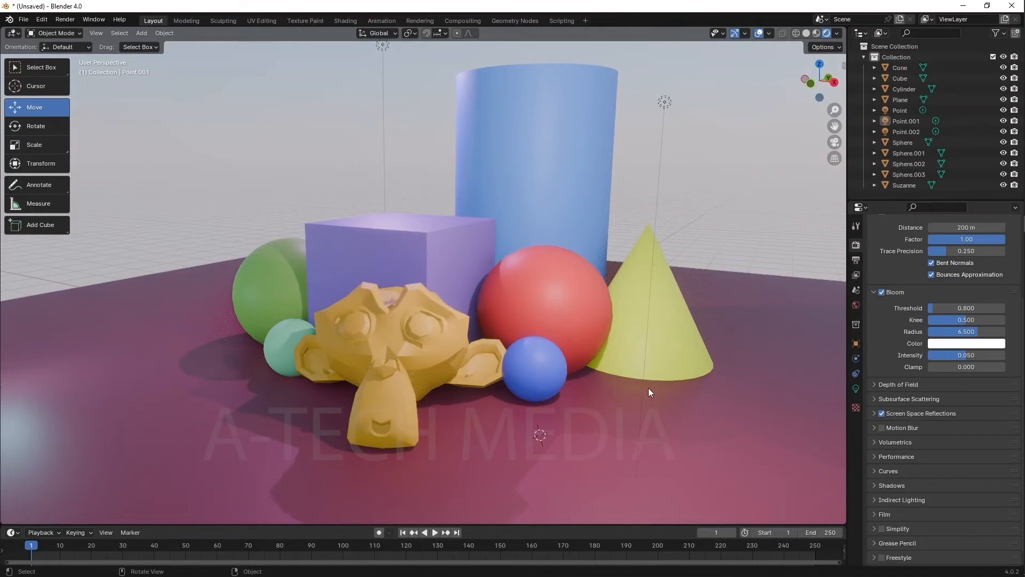
pyautogui.scroll(3, 626, 390)
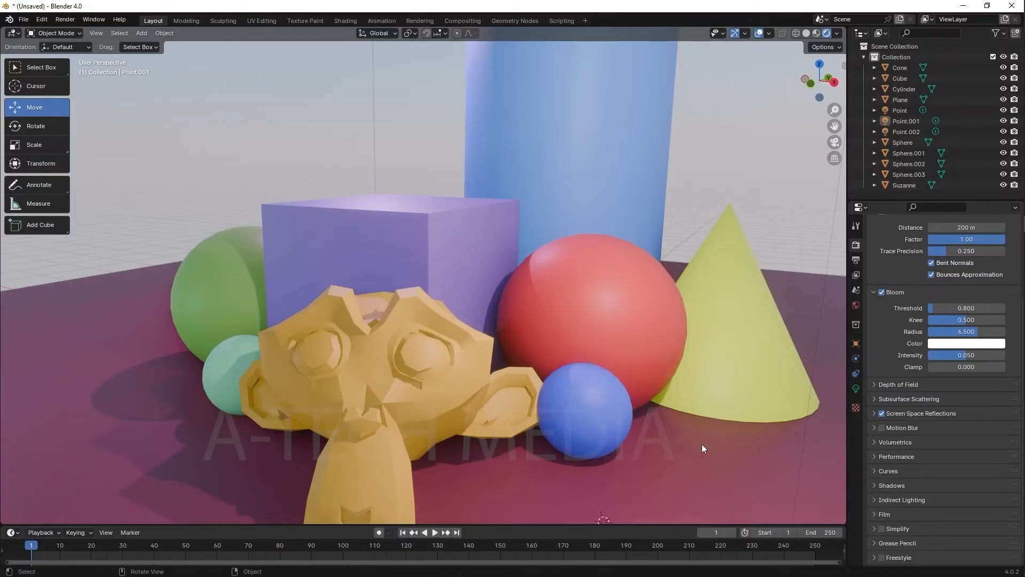
pyautogui.scroll(-6, 705, 443)
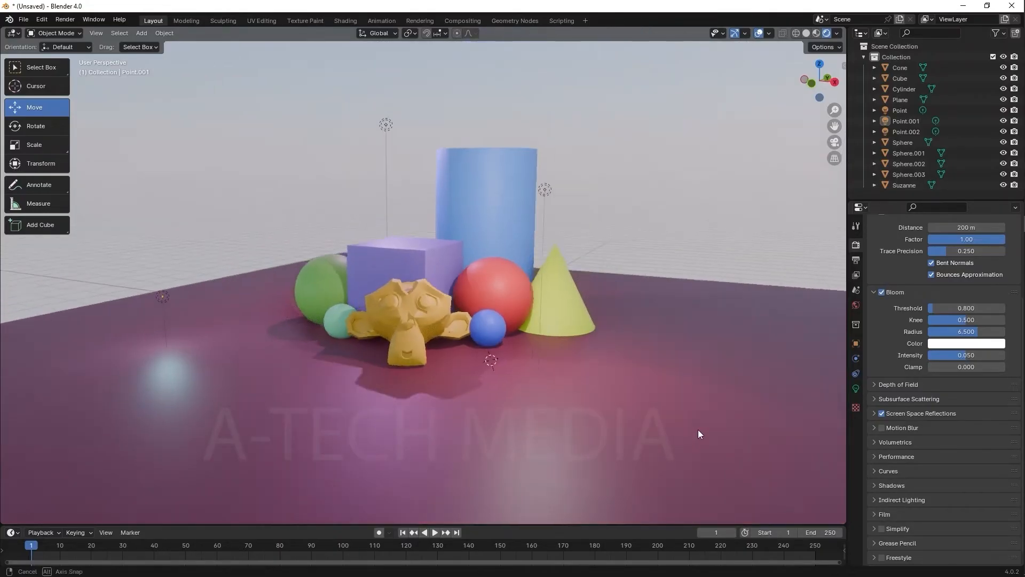
pyautogui.moveTo(700, 433)
pyautogui.mouseDown(button='middle')
pyautogui.moveTo(716, 428)
pyautogui.moveTo(706, 430)
pyautogui.mouseUp(button='middle')
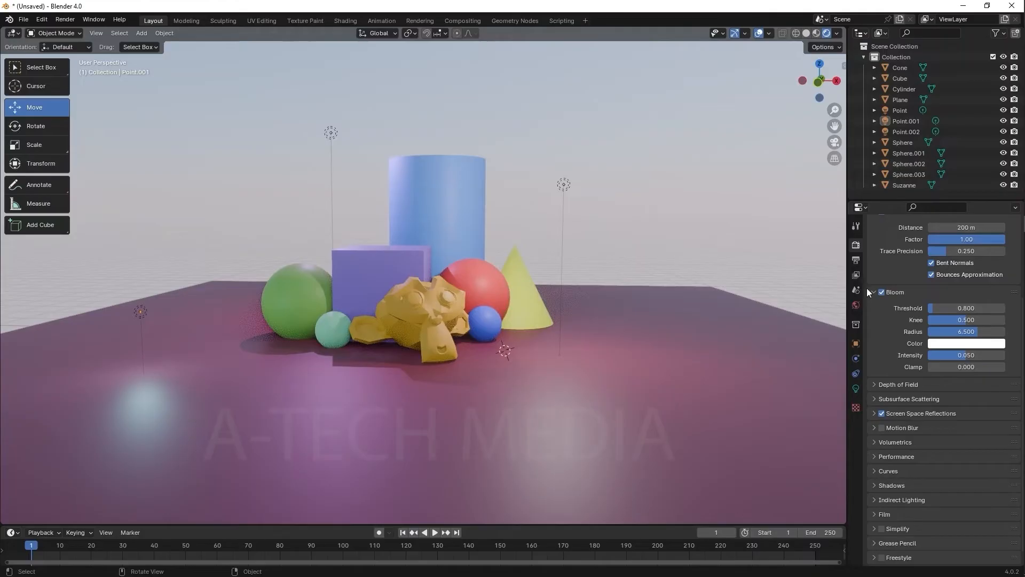
# Step: Lower the roughness of the ground plane's material to 0 and deselect the plane
pyautogui.click(665, 342)
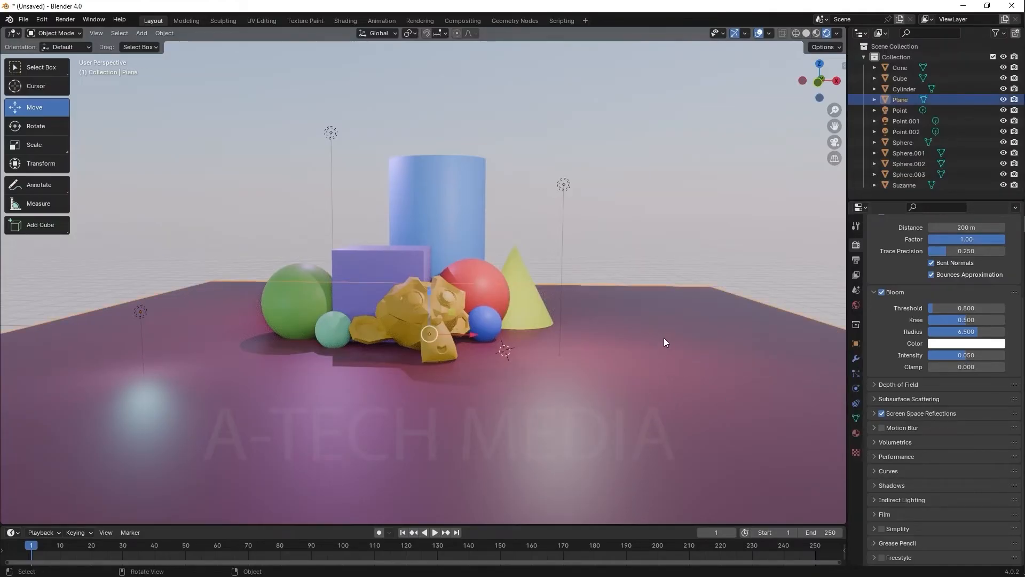
pyautogui.click(855, 434)
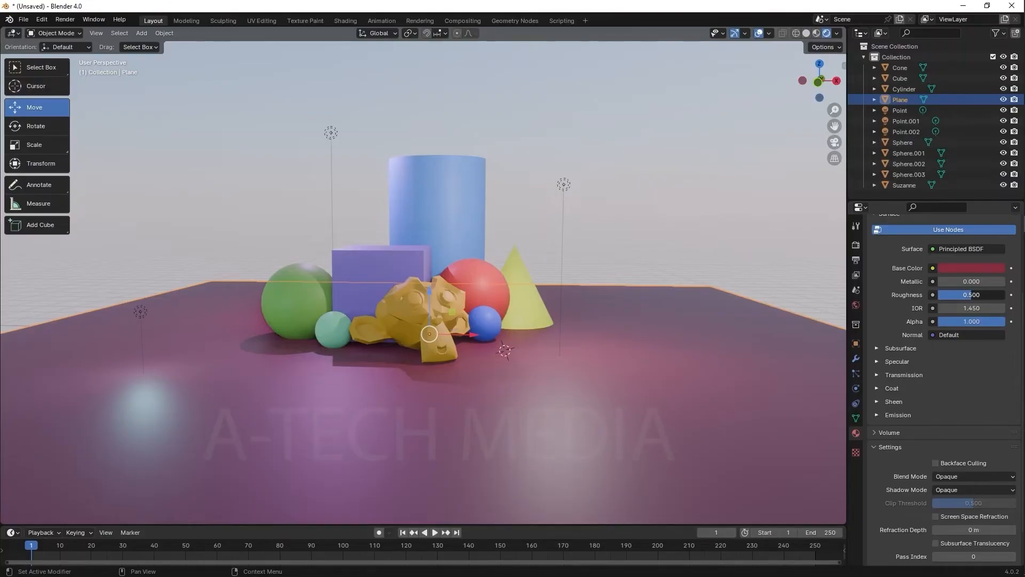
pyautogui.moveTo(971, 294); pyautogui.dragTo(938, 294)
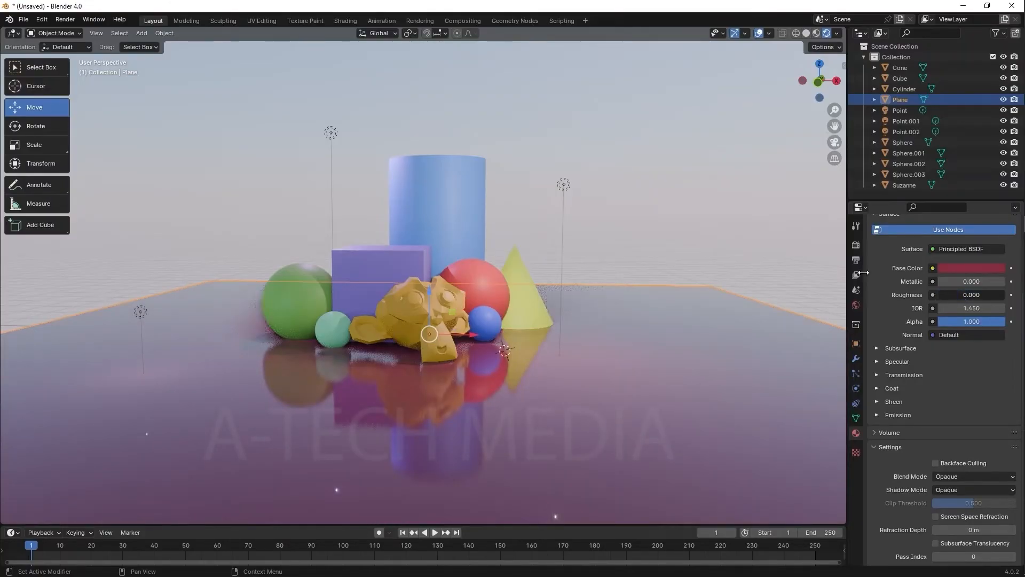
pyautogui.click(636, 134)
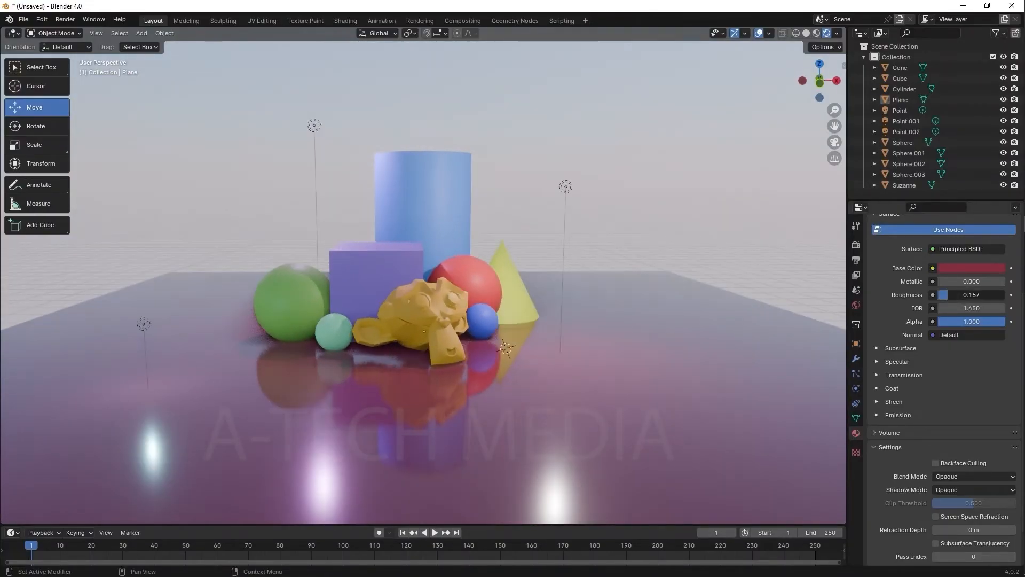
# Step: Raise the roughness of the ground plane's material to 1.000 and check its surface
pyautogui.moveTo(949, 294); pyautogui.dragTo(1005, 294)
pyautogui.moveTo(617, 239); pyautogui.dragTo(641, 257, button='middle')
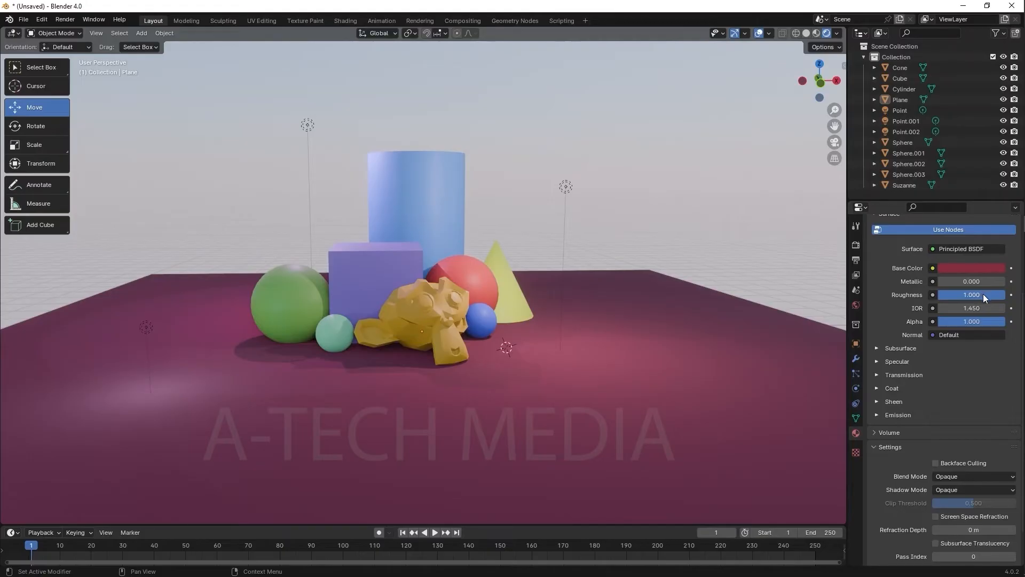
pyautogui.moveTo(982, 293)
pyautogui.mouseDown()
pyautogui.moveTo(935, 294)
pyautogui.moveTo(983, 294)
pyautogui.mouseUp()
pyautogui.moveTo(530, 296); pyautogui.dragTo(502, 293, button='middle')
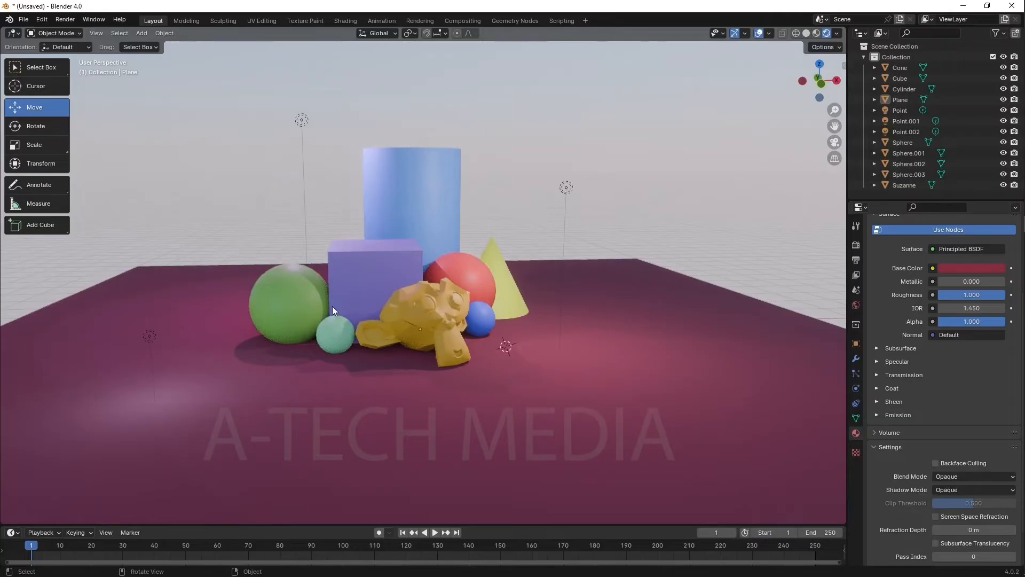
# Step: Lower the roughness of the large green sphere's material to about 0.09
pyautogui.click(309, 296)
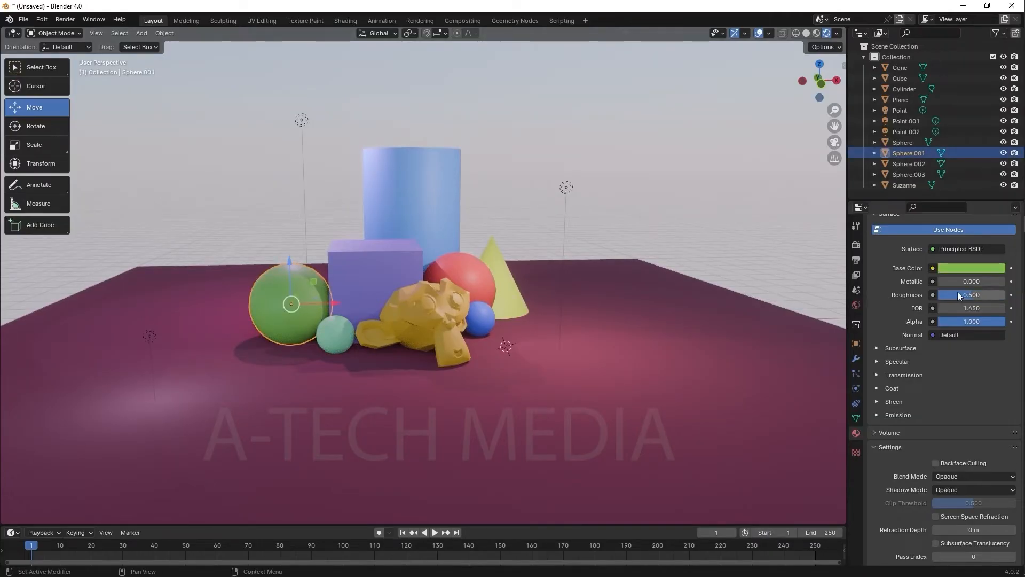
pyautogui.moveTo(957, 294)
pyautogui.mouseDown()
pyautogui.moveTo(930, 294)
pyautogui.moveTo(959, 295)
pyautogui.moveTo(944, 294)
pyautogui.mouseUp()
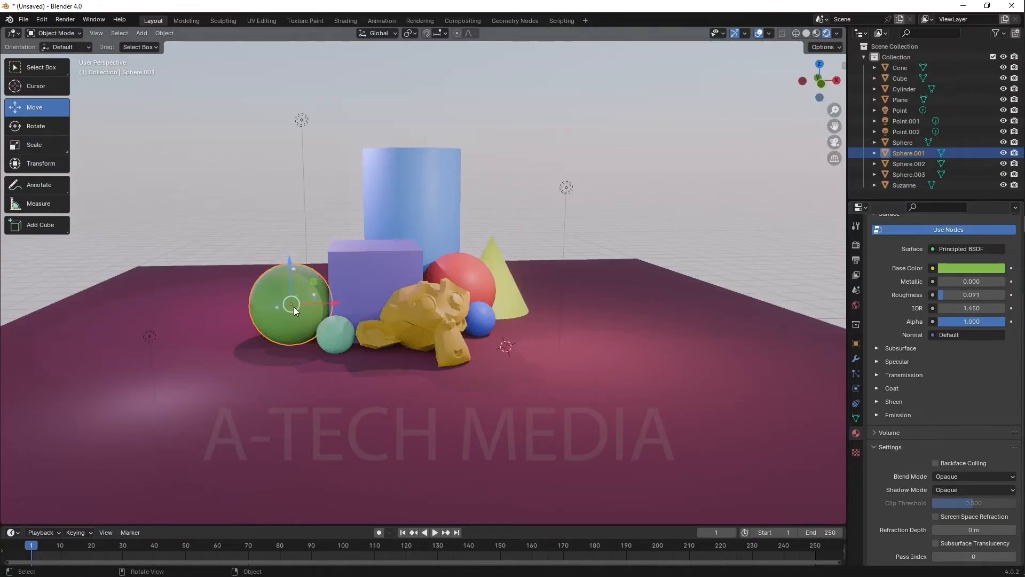
pyautogui.moveTo(293, 307); pyautogui.dragTo(306, 302, button='middle')
# Step: Try a roughness of 0 on the yellow monkey head's material and undo it
pyautogui.click(456, 295)
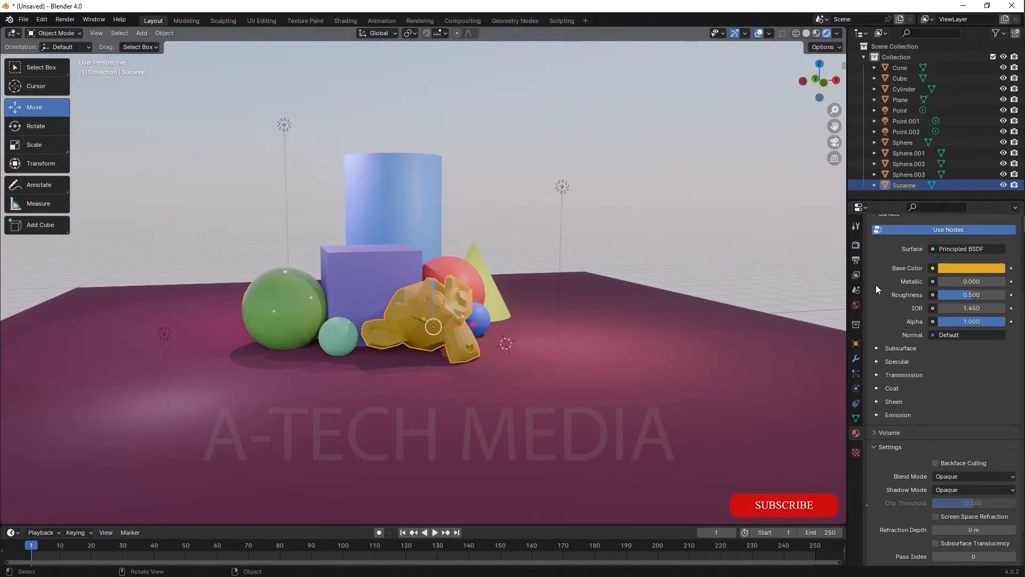
pyautogui.moveTo(969, 294); pyautogui.dragTo(937, 294)
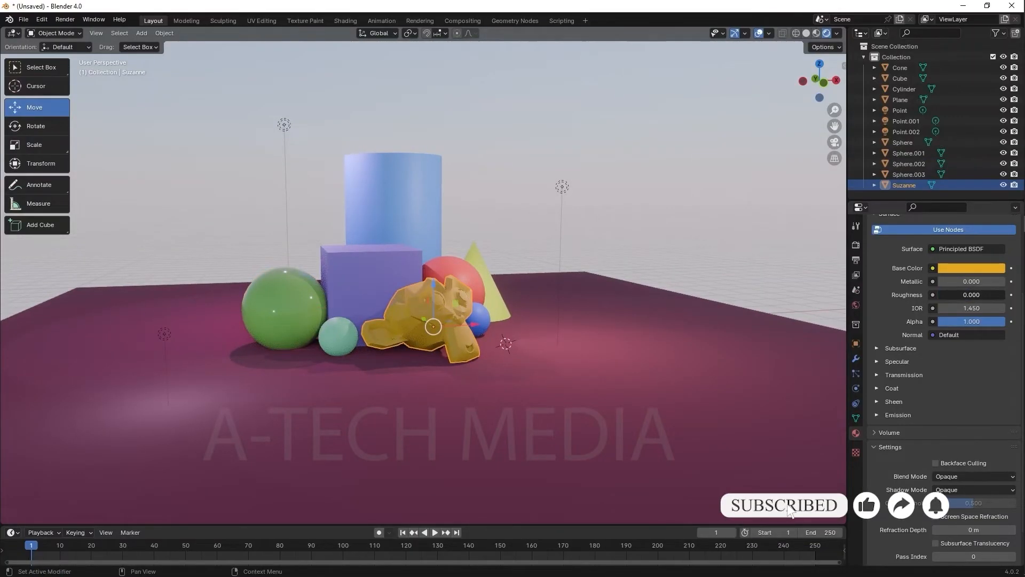
pyautogui.moveTo(379, 355); pyautogui.dragTo(324, 354, button='middle')
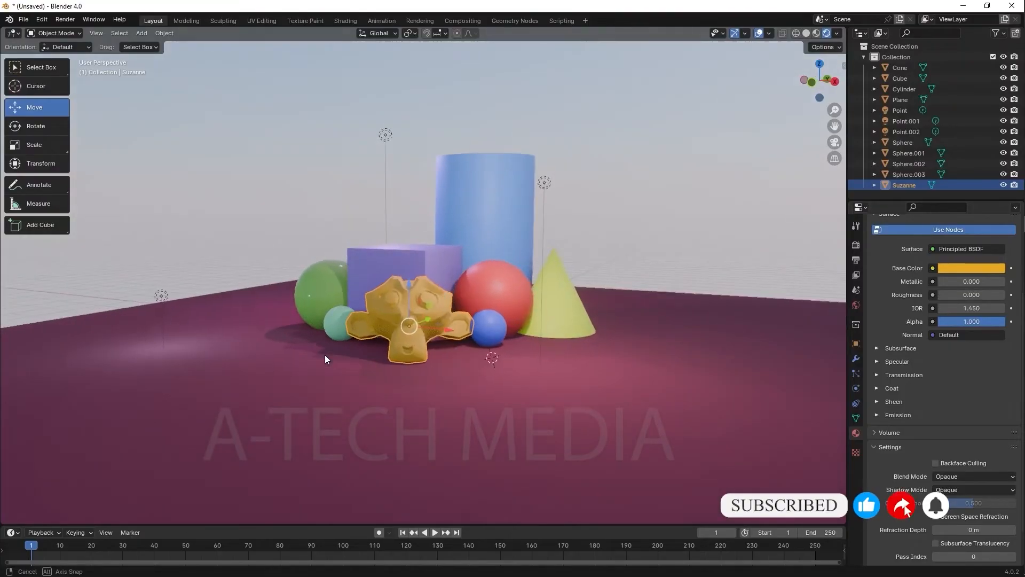
pyautogui.hotkey('ctrl', 'z')
pyautogui.hotkey('ctrl', 'z')
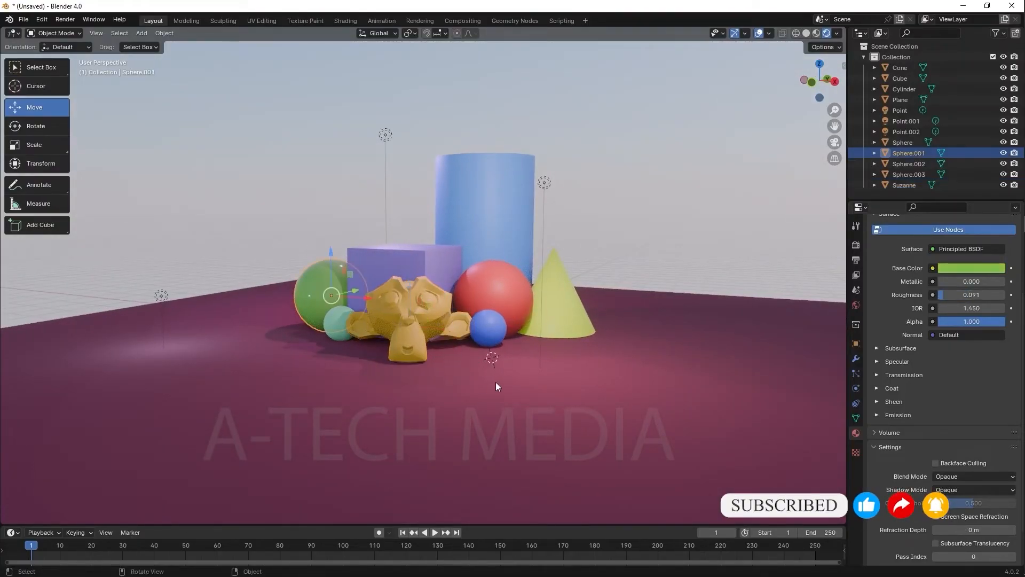
# Step: Make the ground plane fully reflective with a material roughness of 0 and deselect it
pyautogui.moveTo(495, 382); pyautogui.dragTo(507, 384, button='middle')
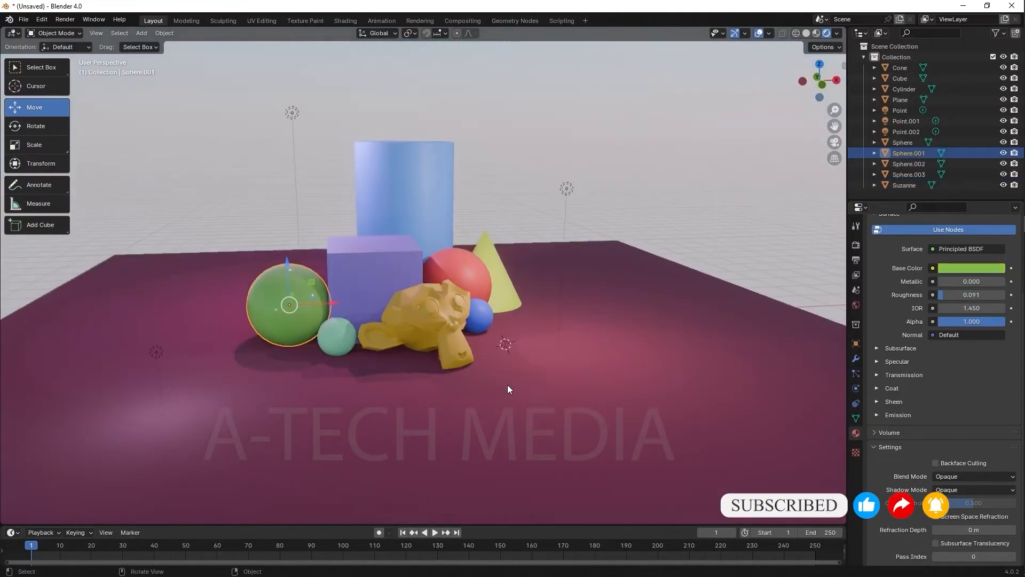
pyautogui.click(546, 348)
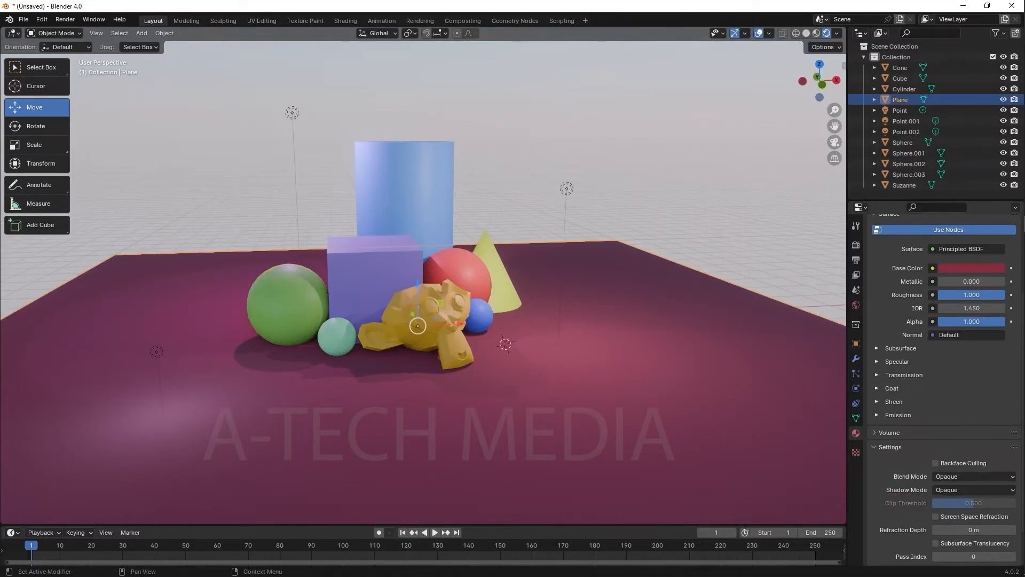
pyautogui.moveTo(989, 292); pyautogui.dragTo(940, 292)
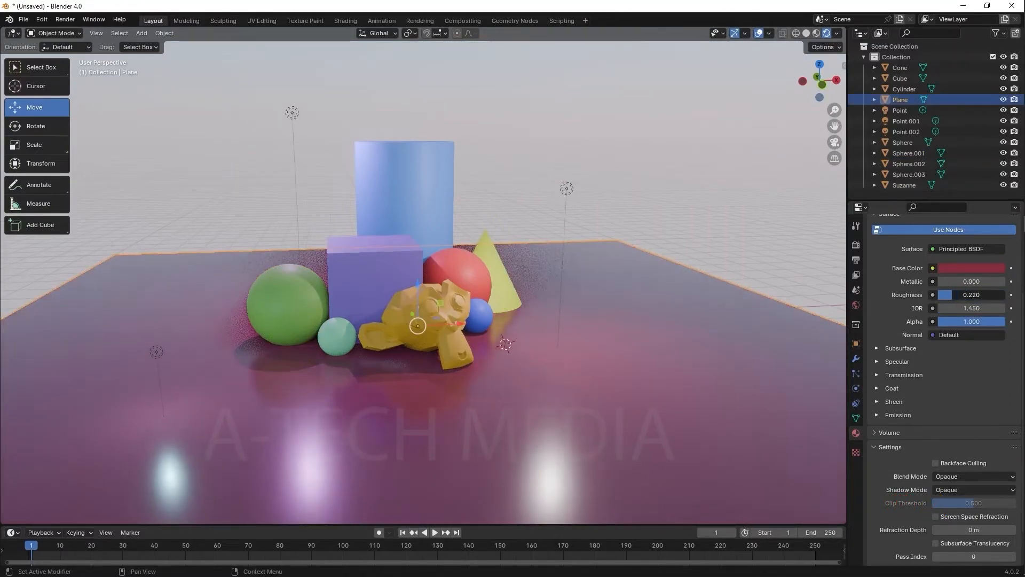
pyautogui.moveTo(711, 411)
pyautogui.mouseDown(button='middle')
pyautogui.moveTo(646, 400)
pyautogui.moveTo(707, 398)
pyautogui.mouseUp(button='middle')
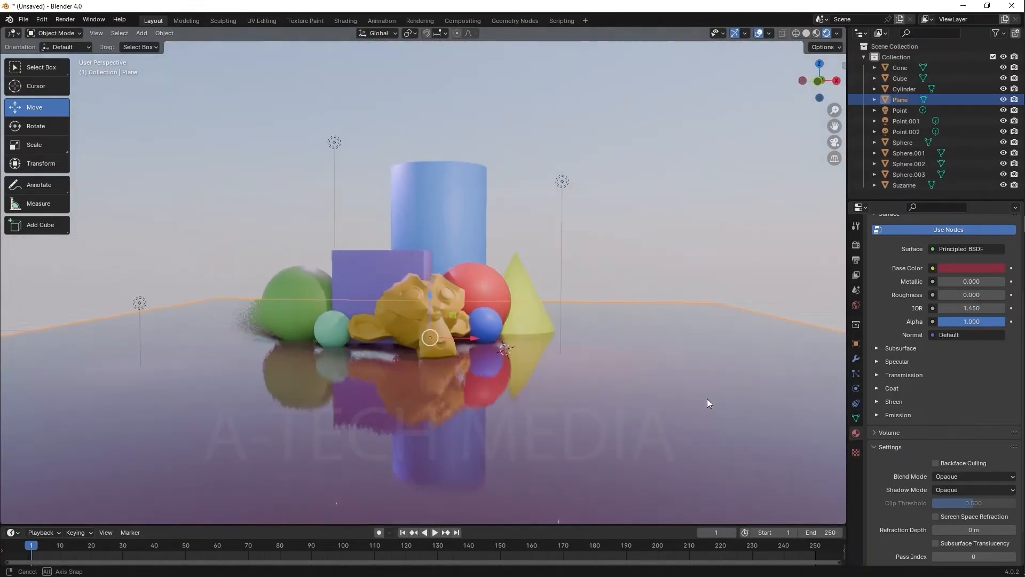
pyautogui.click(703, 224)
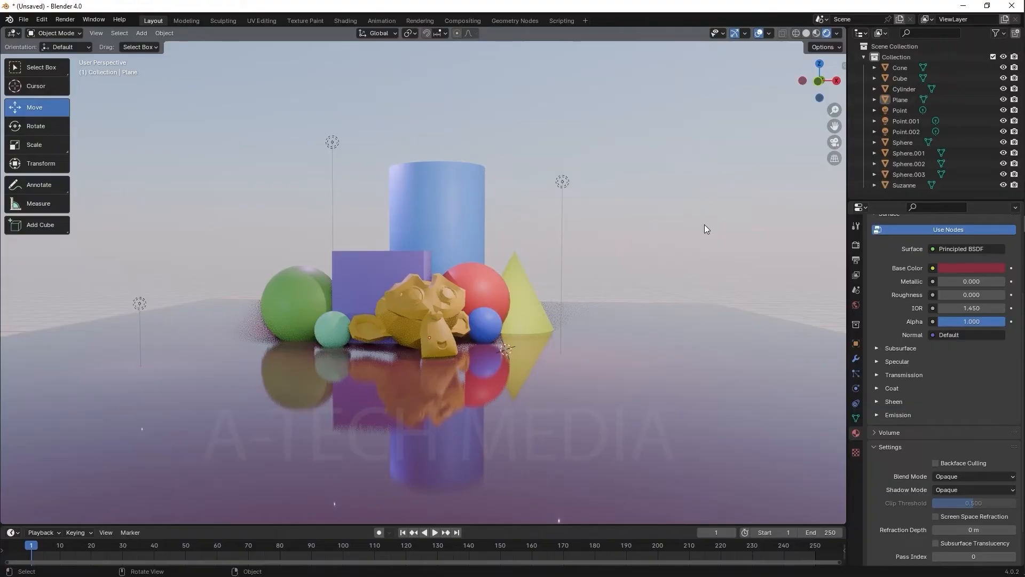
# Step: Enable refraction for Screen Space Reflections in the render settings
pyautogui.moveTo(695, 291); pyautogui.dragTo(710, 294, button='middle')
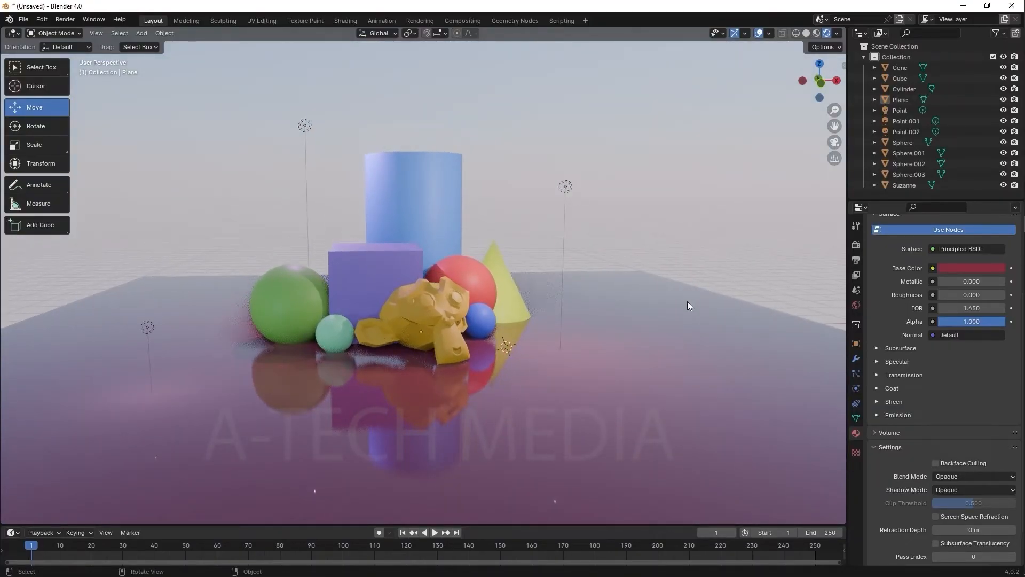
pyautogui.click(858, 248)
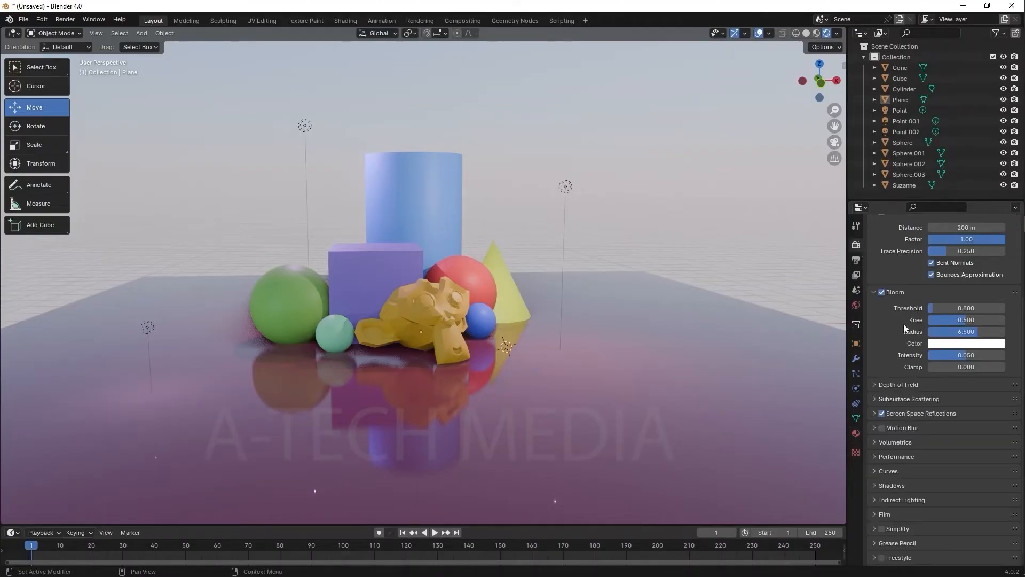
pyautogui.click(910, 385)
pyautogui.click(910, 386)
pyautogui.click(909, 398)
pyautogui.click(909, 398)
pyautogui.click(909, 412)
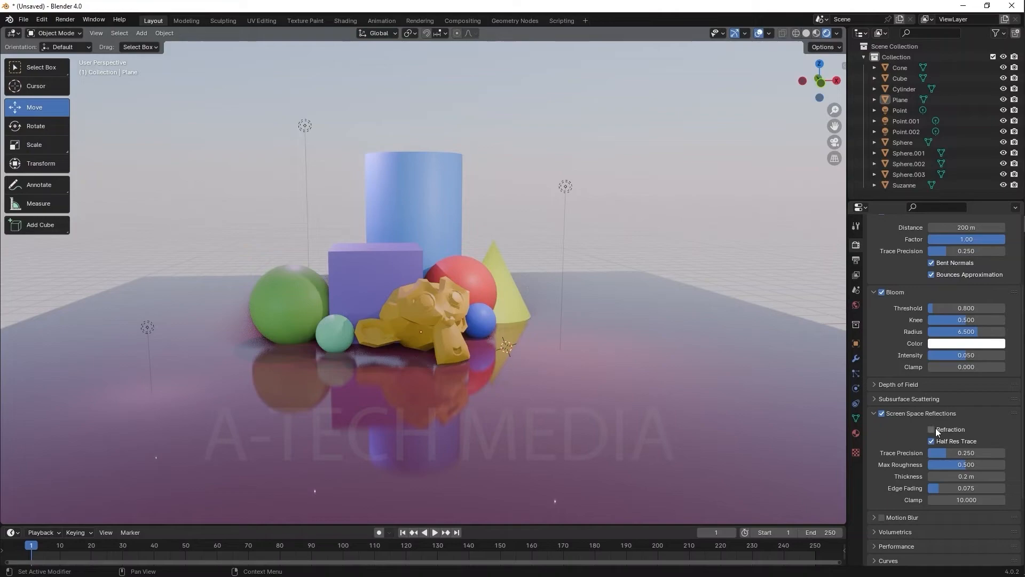
pyautogui.click(932, 430)
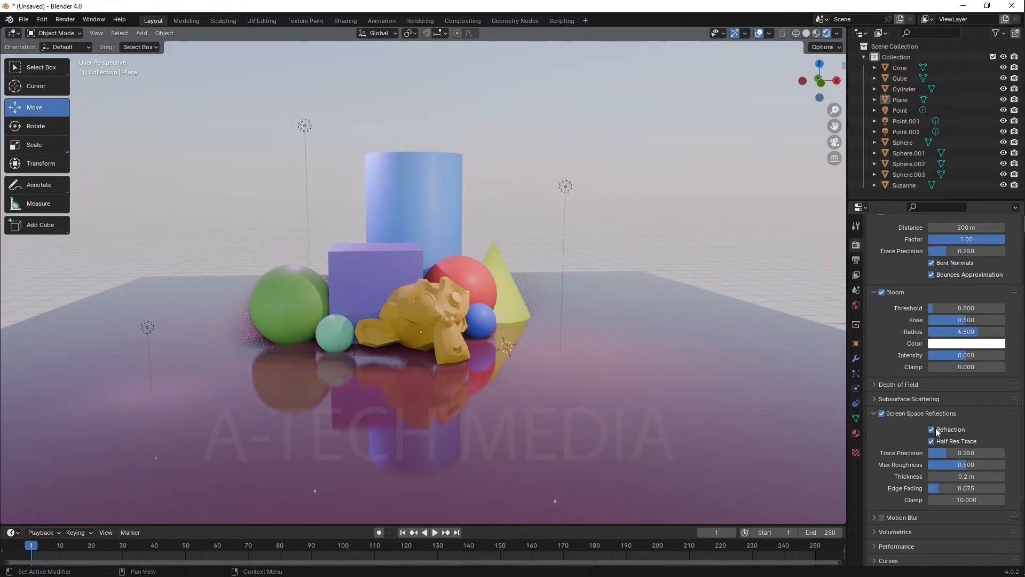
# Step: Set the trace precision of both Screen Space Reflections and Ambient Occlusion to 1.000
pyautogui.click(948, 453)
pyautogui.write('1')
pyautogui.press('Return')
pyautogui.moveTo(946, 248); pyautogui.dragTo(1009, 252)
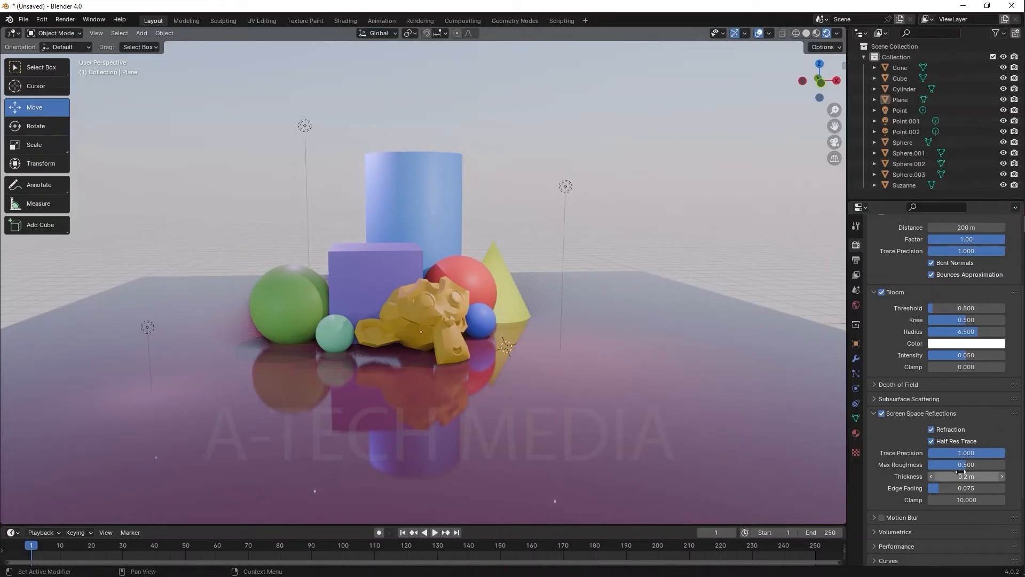
# Step: Set the Screen Space Reflections max roughness to 1.000 and thickness to 10 m
pyautogui.click(999, 465)
pyautogui.write('1')
pyautogui.press('Return')
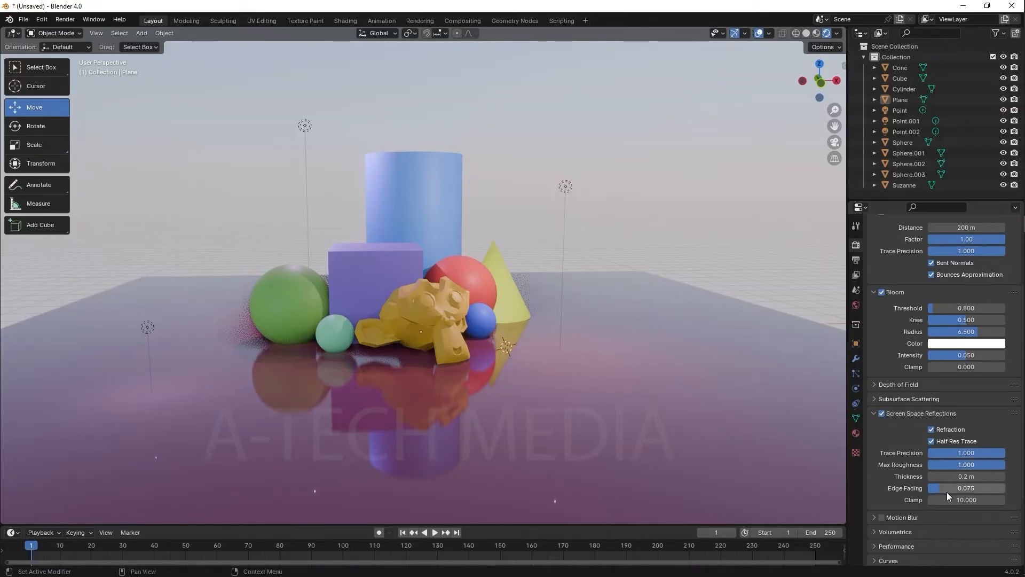
pyautogui.moveTo(938, 476); pyautogui.dragTo(993, 477)
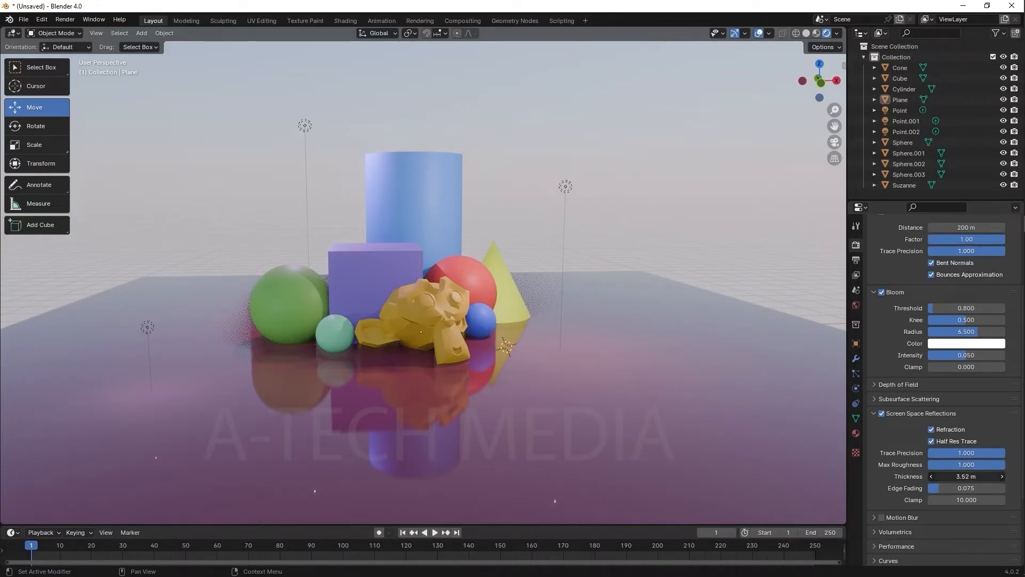
pyautogui.doubleClick(935, 477)
pyautogui.write('10')
pyautogui.press('Return')
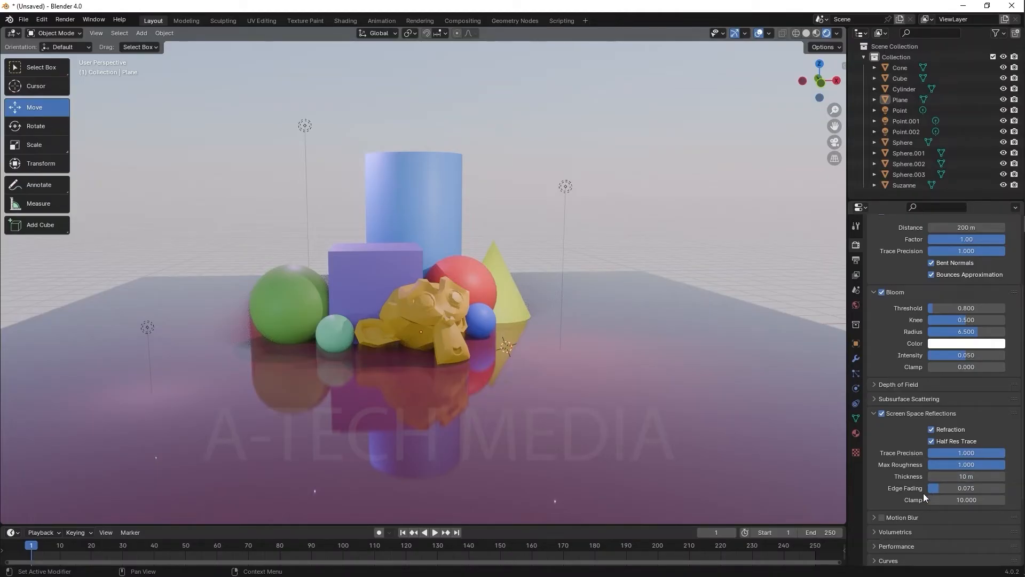
pyautogui.moveTo(707, 354); pyautogui.dragTo(687, 346, button='middle')
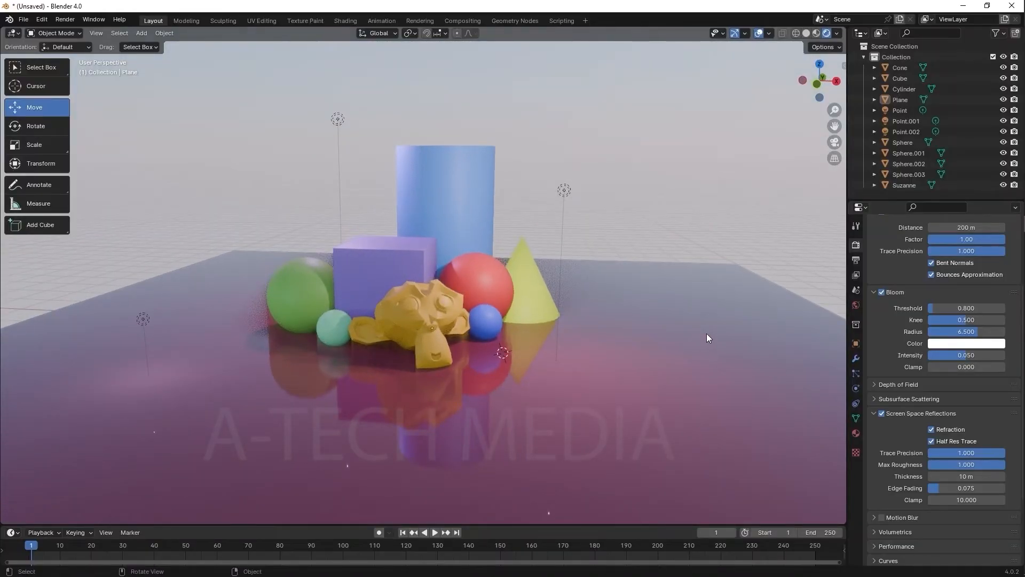
# Step: Switch Ambient Occlusion, Bloom and Screen Space Reflections off and on again to compare the scene with and without them
pyautogui.scroll(3, 904, 291)
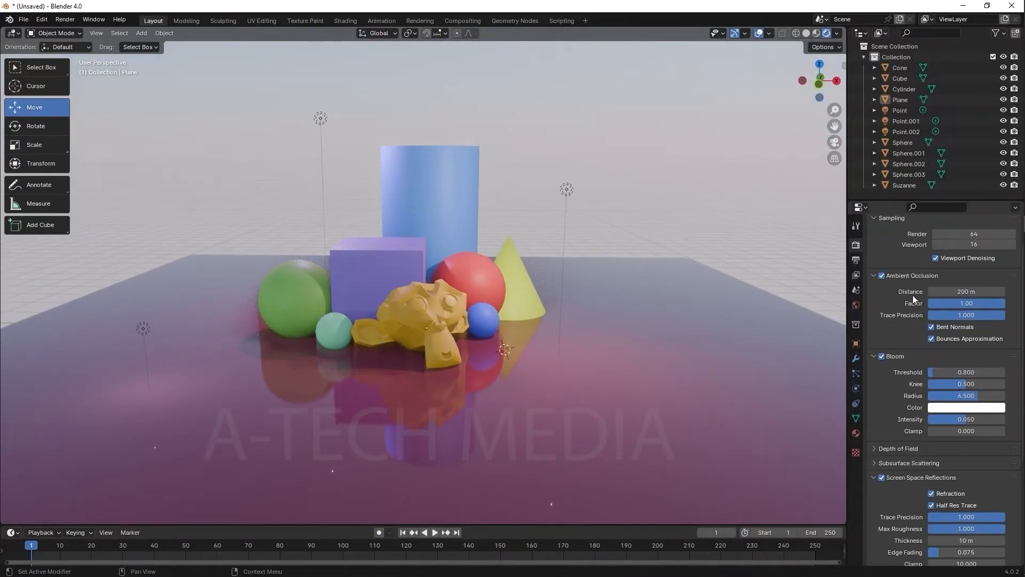
pyautogui.click(882, 275)
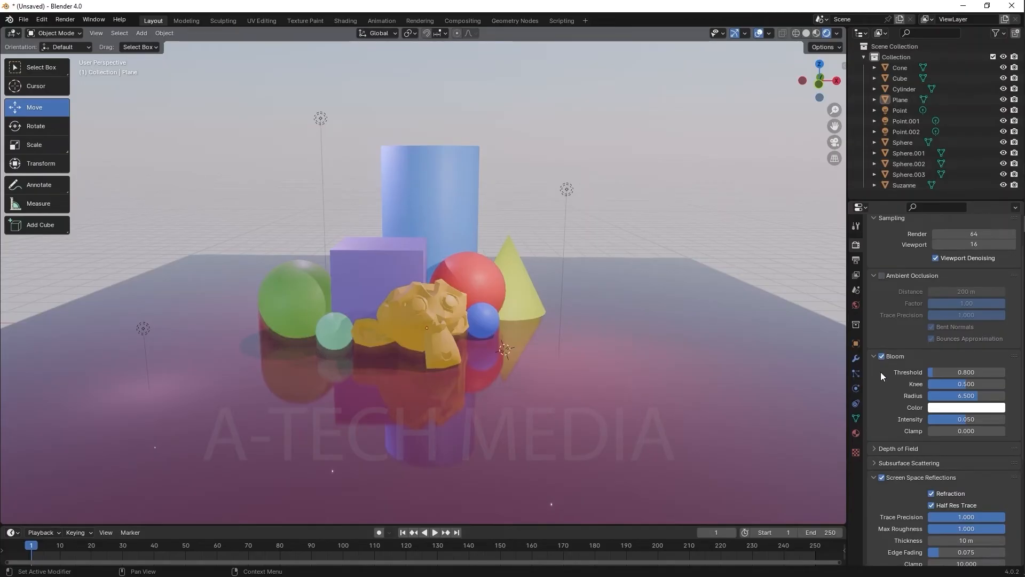
pyautogui.click(882, 356)
pyautogui.click(882, 477)
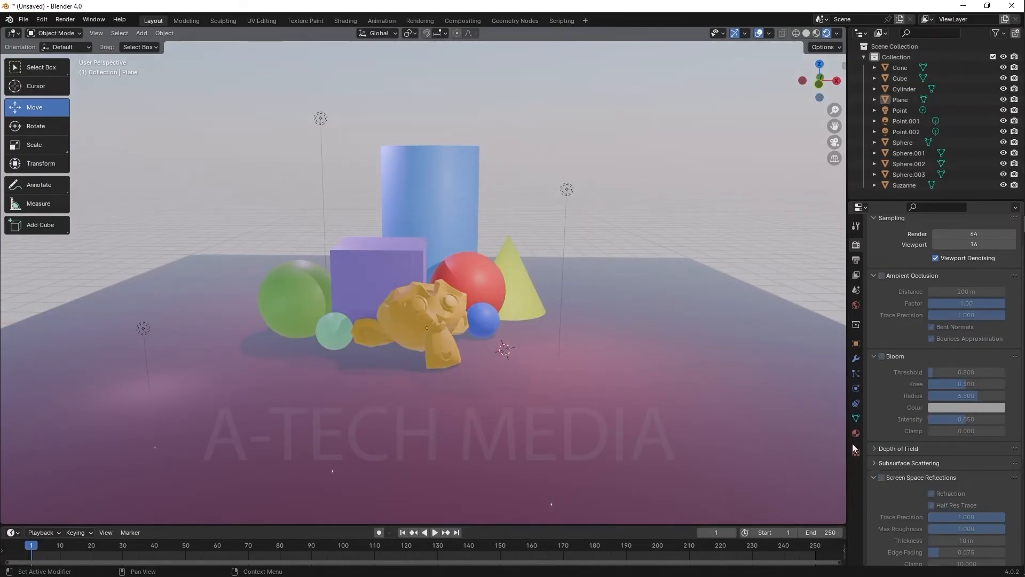
pyautogui.scroll(2, 711, 332)
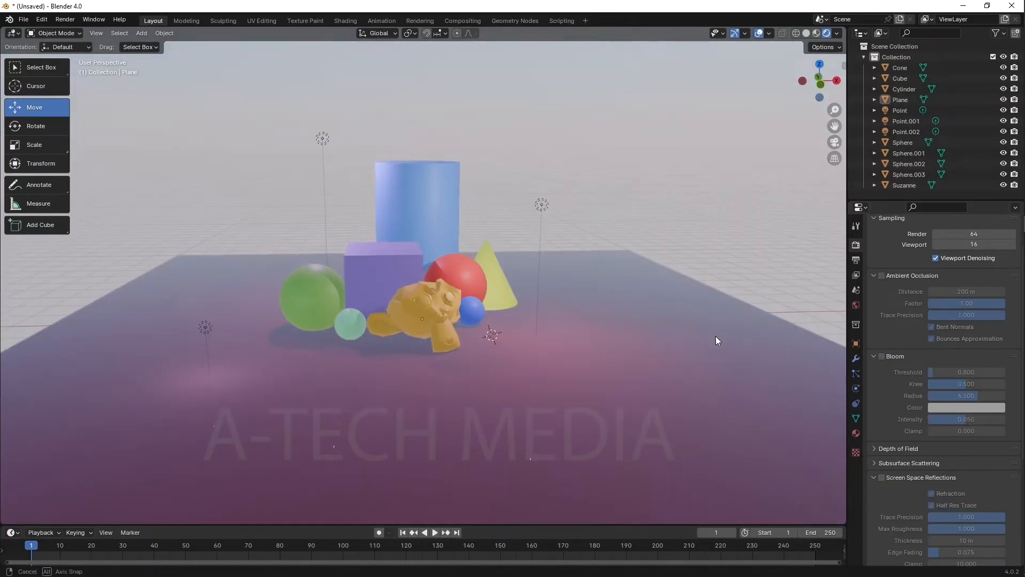
pyautogui.click(882, 477)
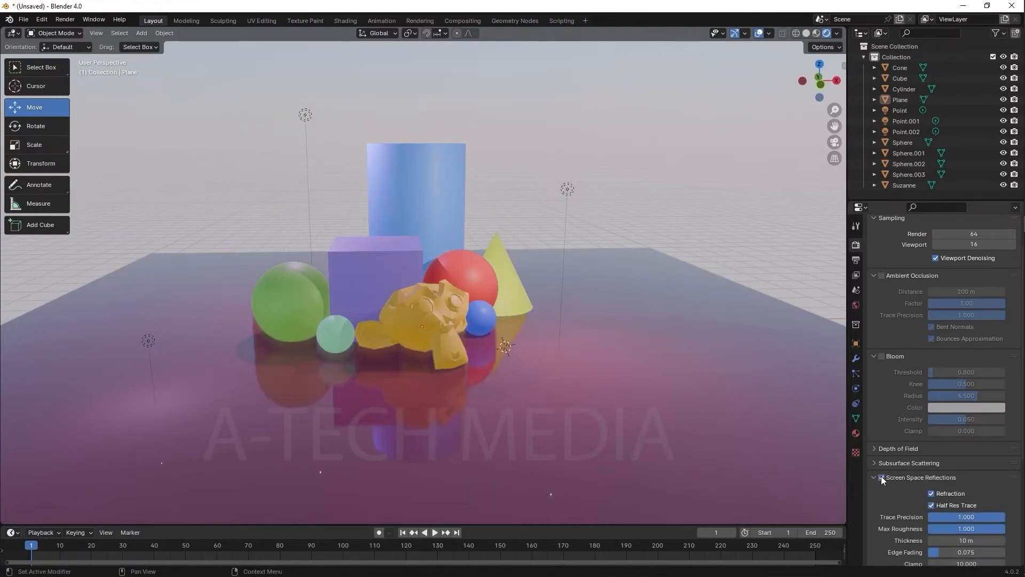
pyautogui.click(881, 357)
pyautogui.click(881, 275)
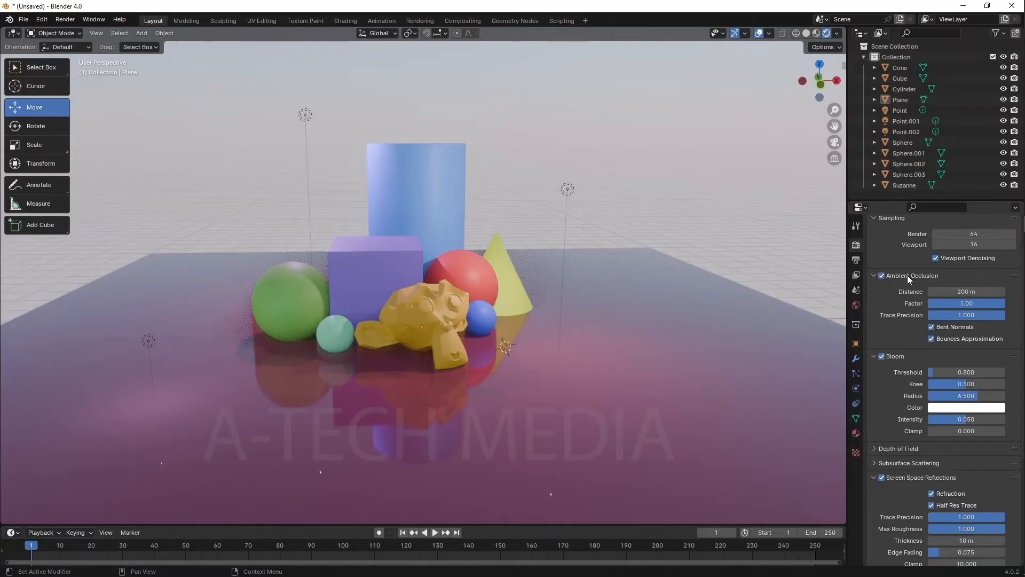
# Step: Collapse the Ambient Occlusion, Bloom and Screen Space Reflections settings
pyautogui.click(908, 275)
pyautogui.click(906, 290)
pyautogui.click(905, 335)
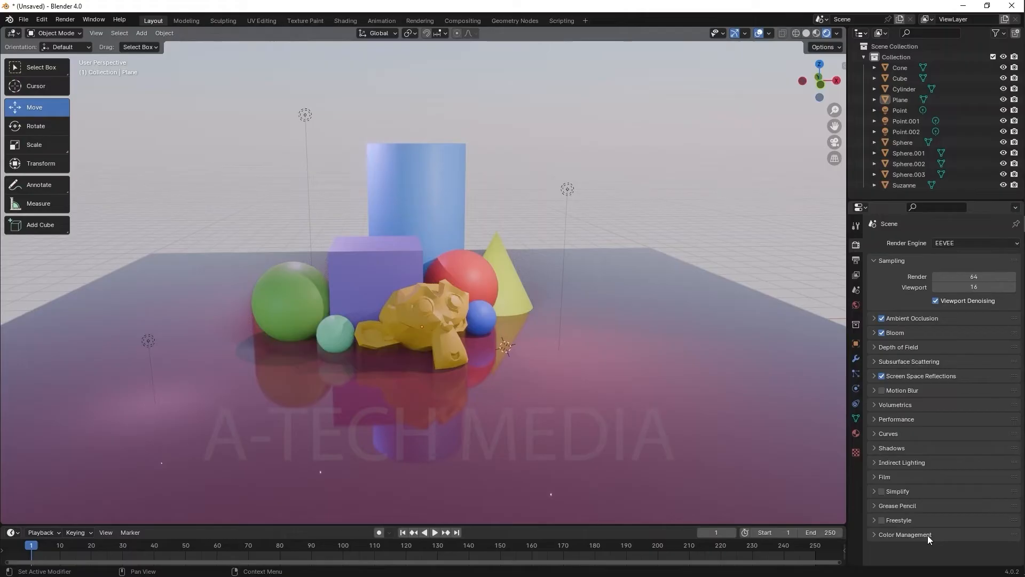
pyautogui.moveTo(701, 338); pyautogui.dragTo(690, 332, button='middle')
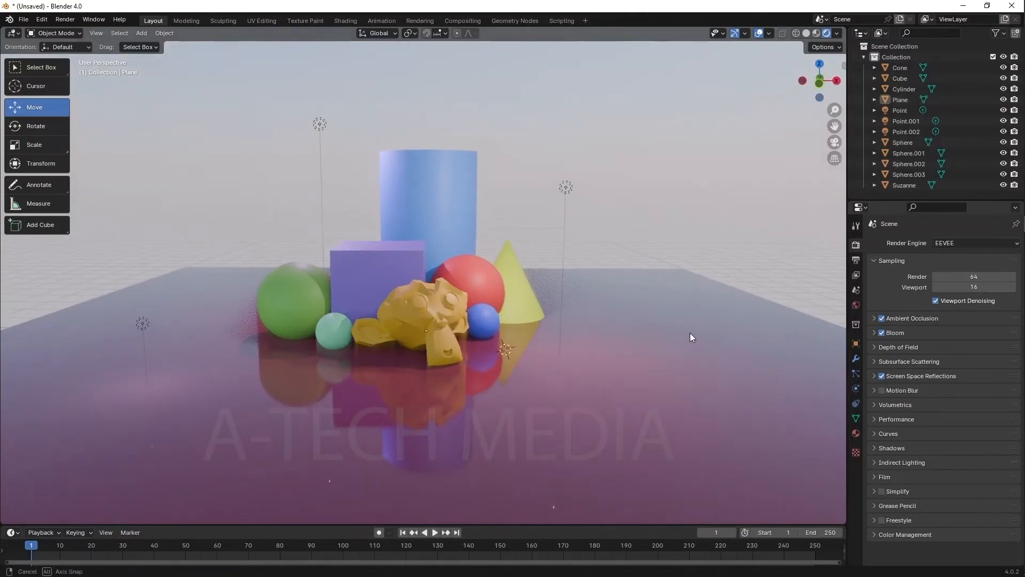
# Step: Set the Color Management look to Very High Contrast after trying High Contrast
pyautogui.click(921, 532)
pyautogui.scroll(-4, 920, 520)
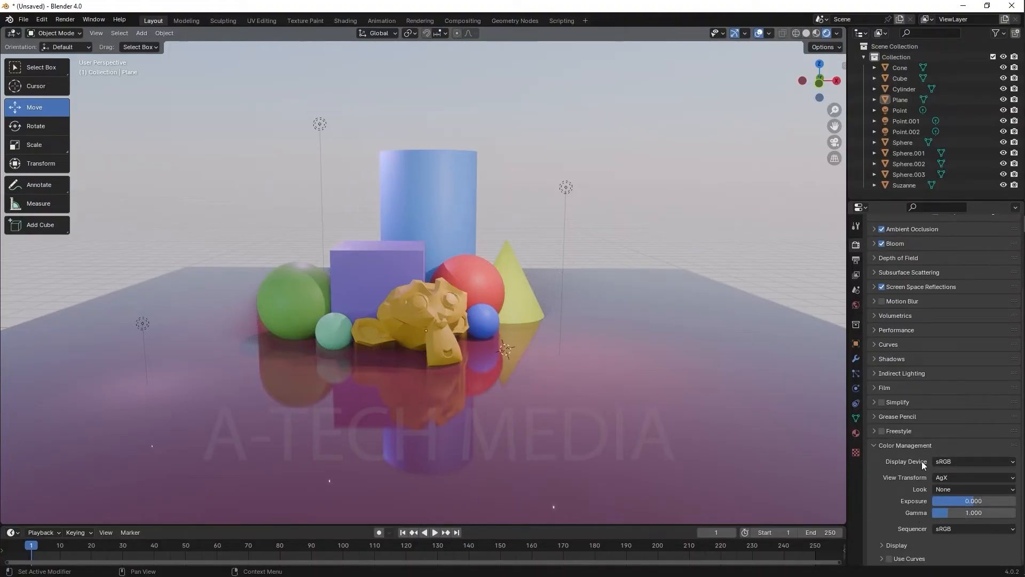
pyautogui.click(959, 491)
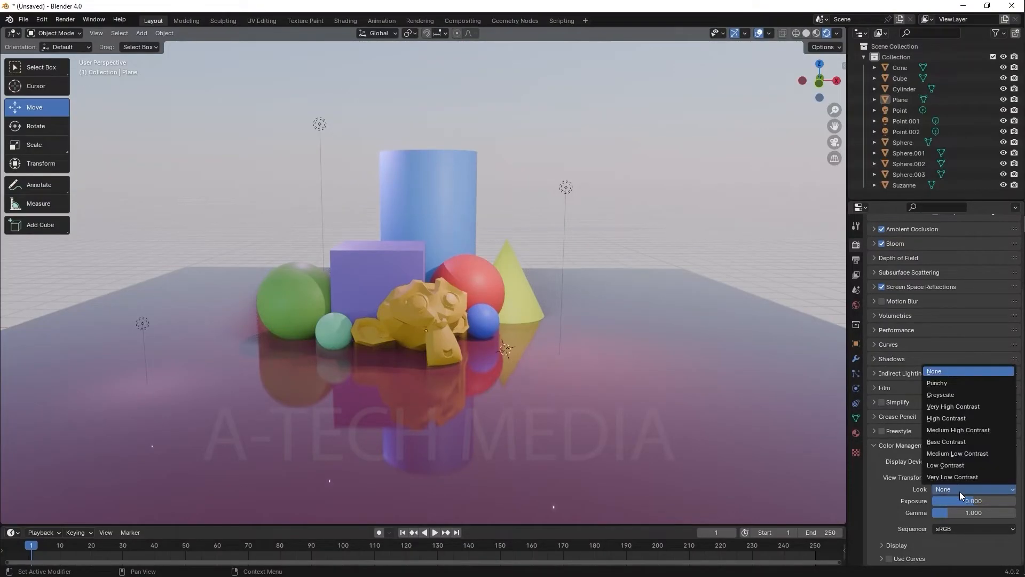
pyautogui.click(954, 417)
pyautogui.moveTo(651, 359); pyautogui.dragTo(648, 350, button='middle')
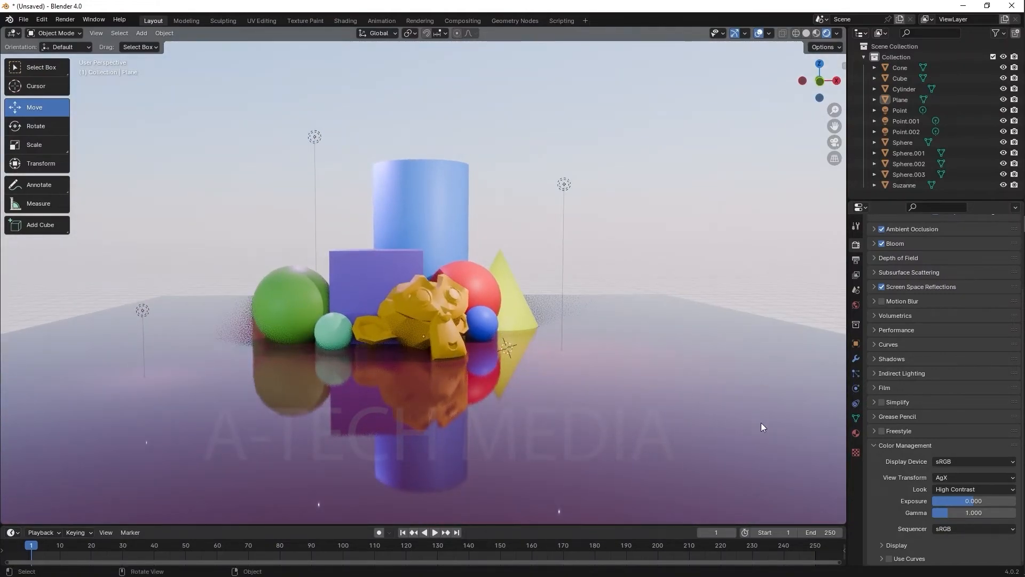
pyautogui.click(953, 488)
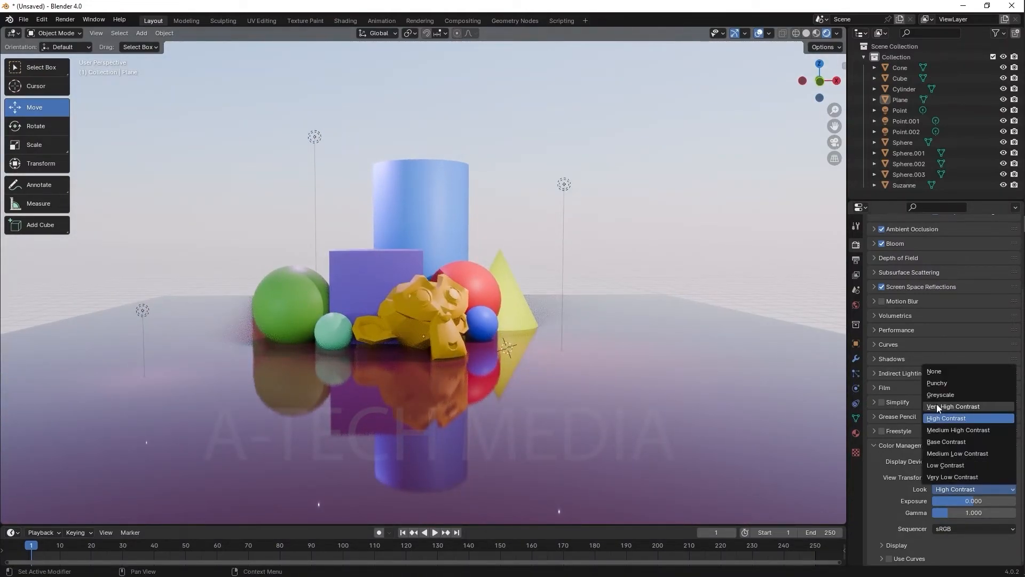
pyautogui.click(937, 407)
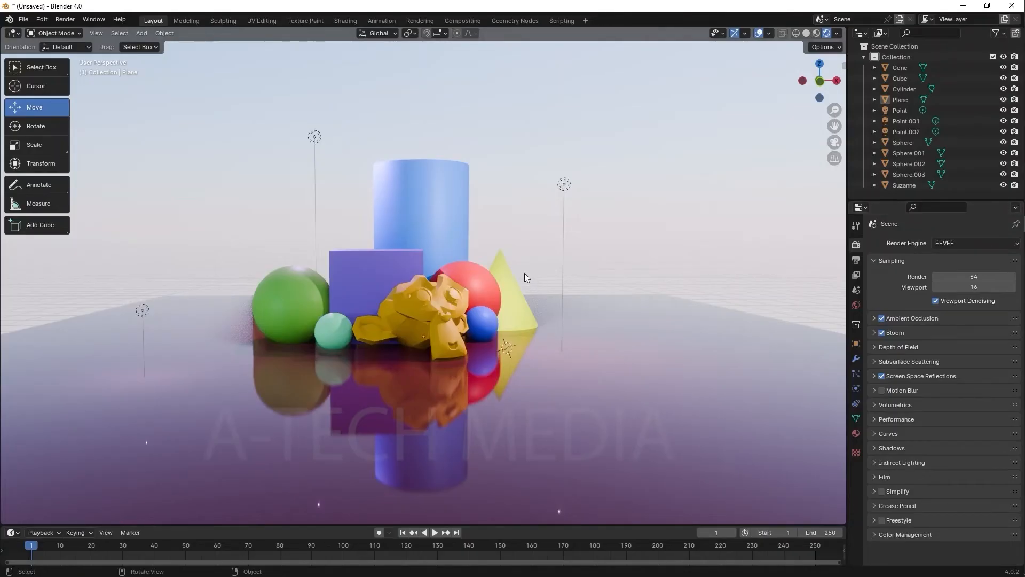
# Step: Try to render a still image of the scene
pyautogui.moveTo(525, 274)
pyautogui.mouseDown(button='middle')
pyautogui.moveTo(498, 274)
pyautogui.moveTo(527, 280)
pyautogui.mouseUp(button='middle')
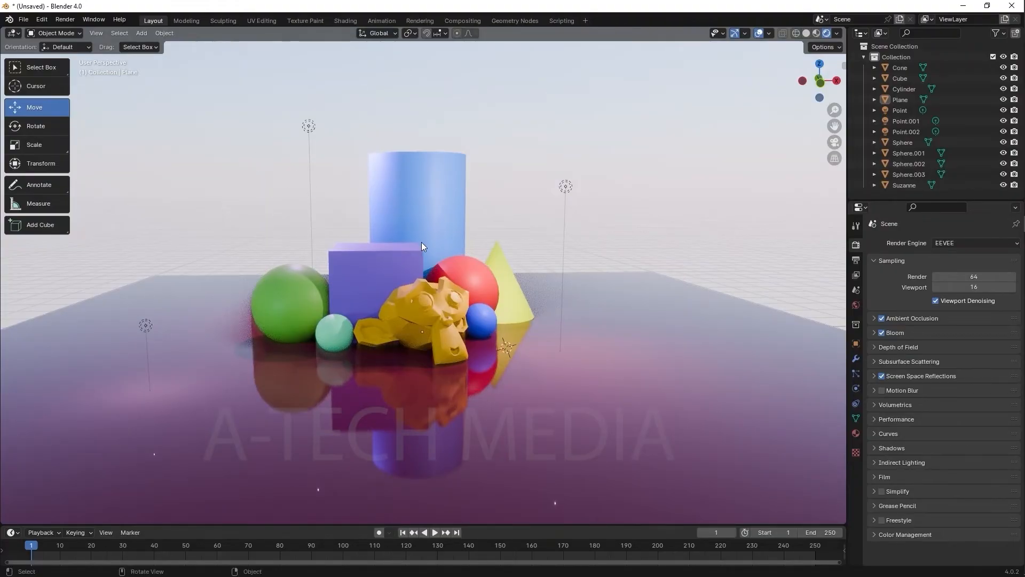
pyautogui.moveTo(422, 242); pyautogui.dragTo(389, 245, button='middle')
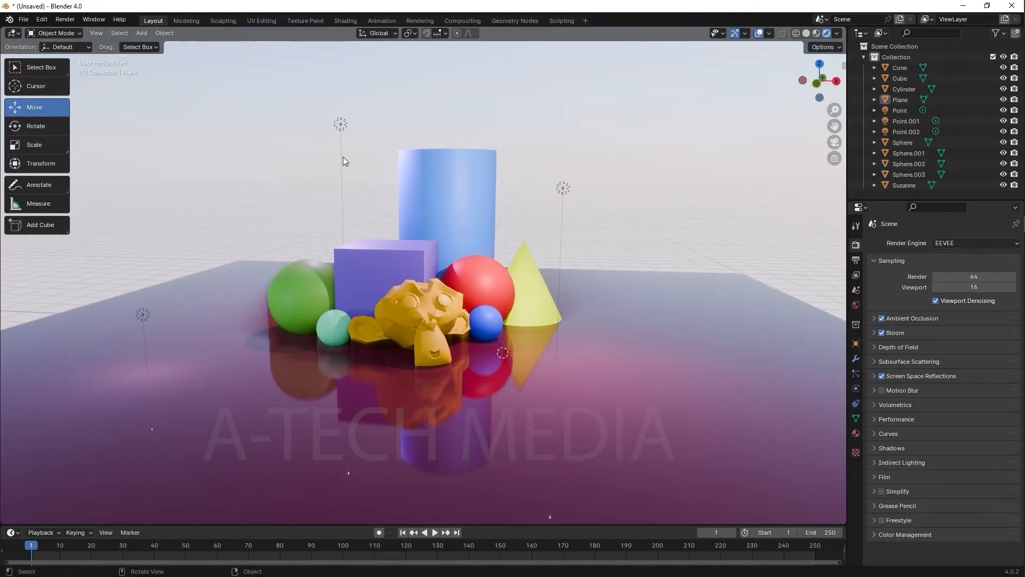
pyautogui.click(65, 19)
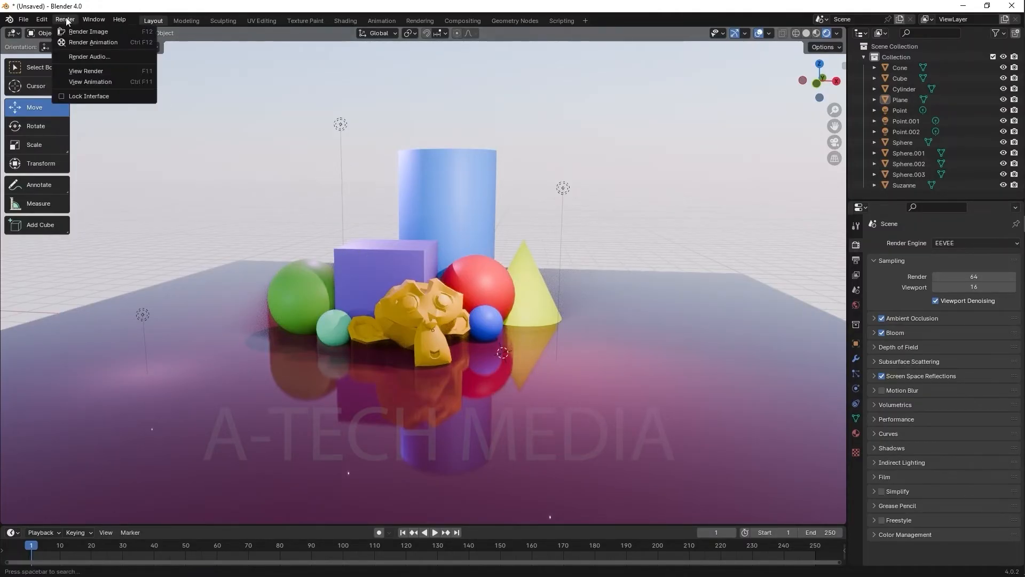
pyautogui.click(72, 30)
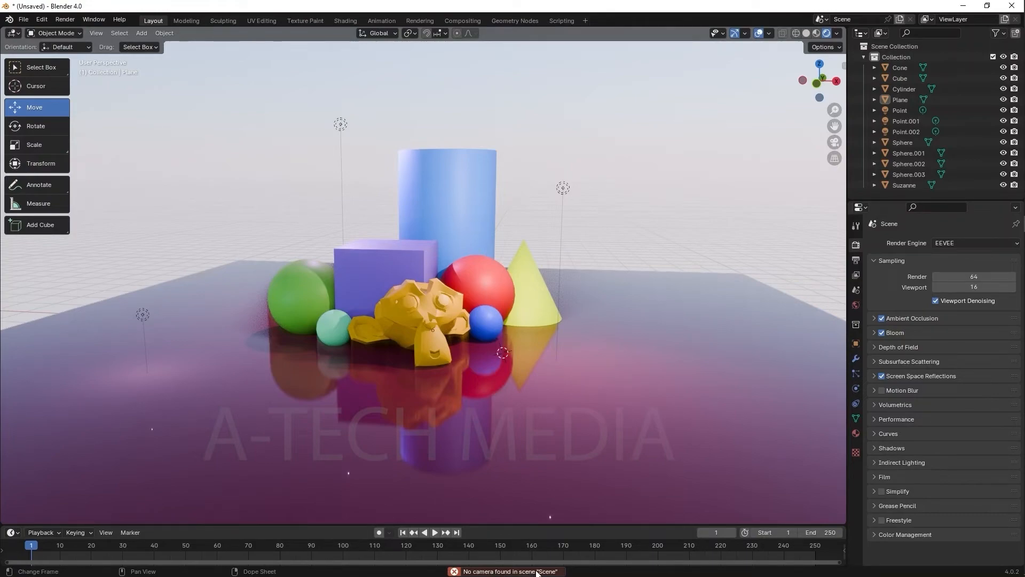
# Step: Add a camera, raise it above the ground plane and move it back along Y in front of the objects
pyautogui.moveTo(1020, 58)
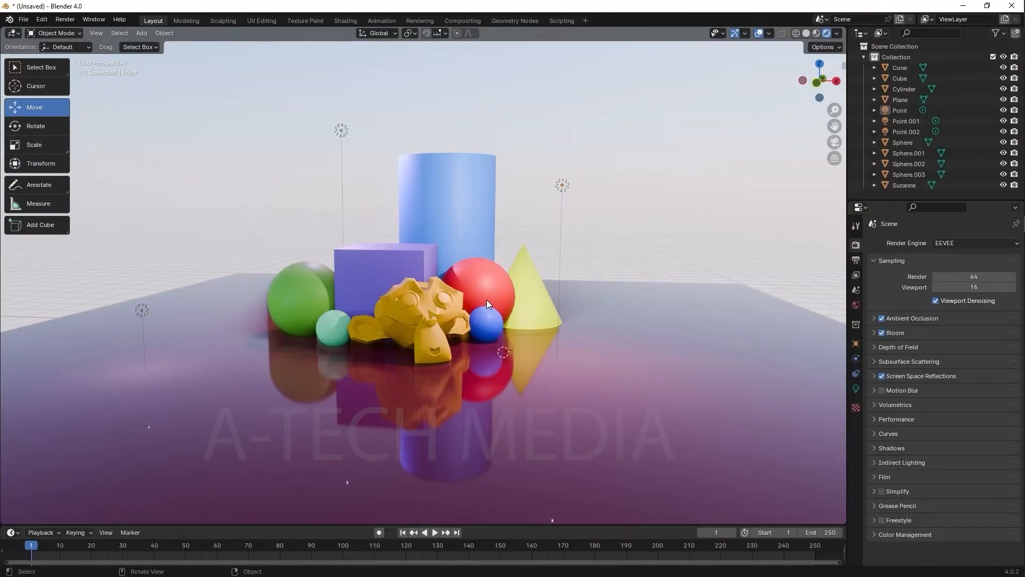
pyautogui.click(137, 35)
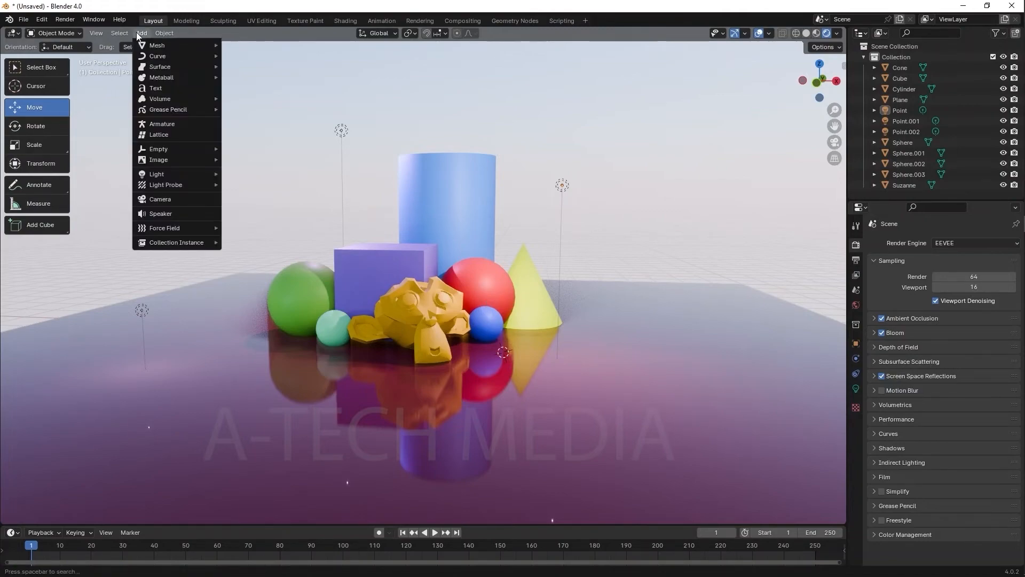
pyautogui.click(186, 198)
pyautogui.moveTo(566, 319); pyautogui.dragTo(453, 331, button='middle')
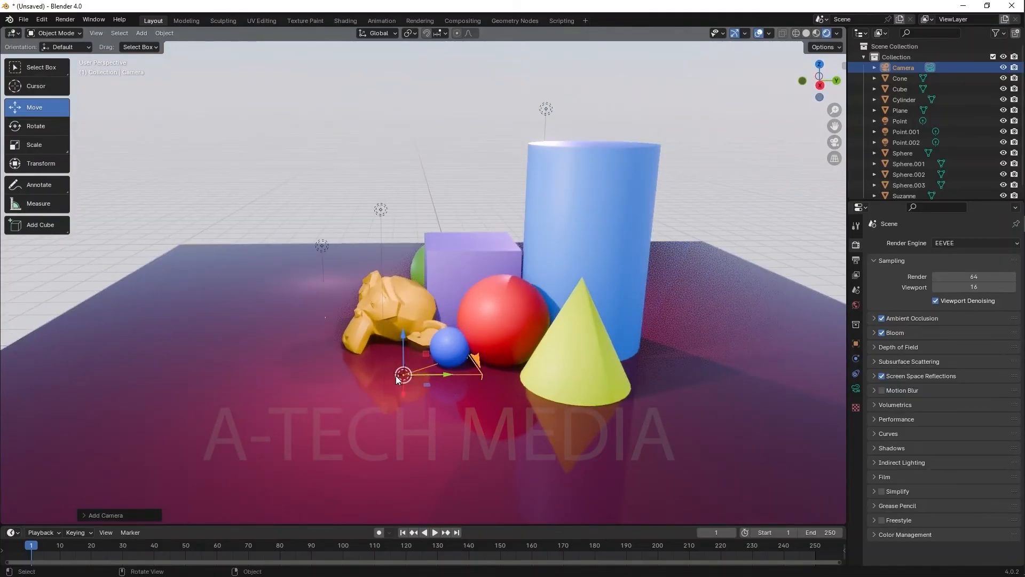
pyautogui.moveTo(404, 337); pyautogui.dragTo(412, 217)
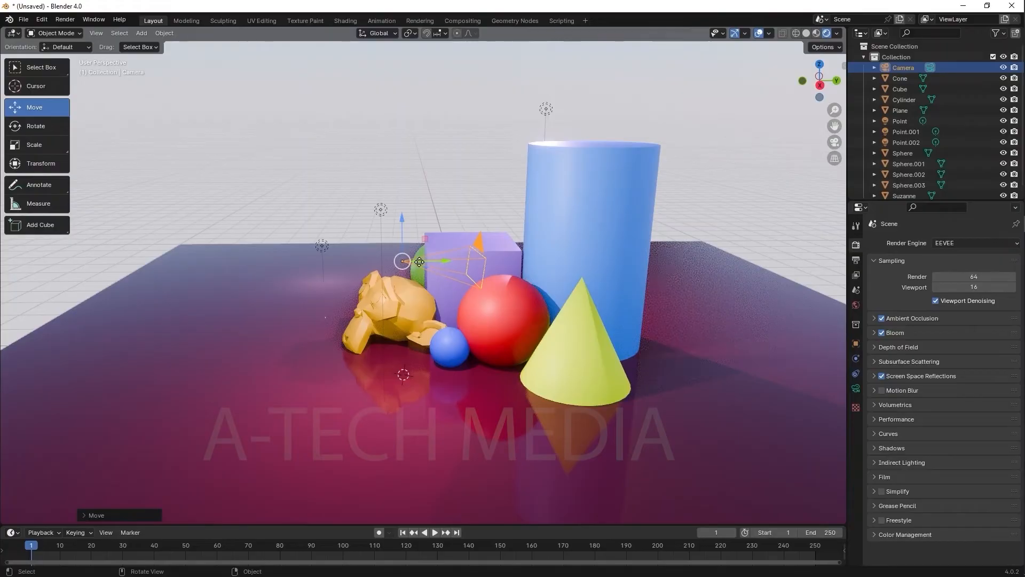
pyautogui.moveTo(420, 261); pyautogui.dragTo(167, 262)
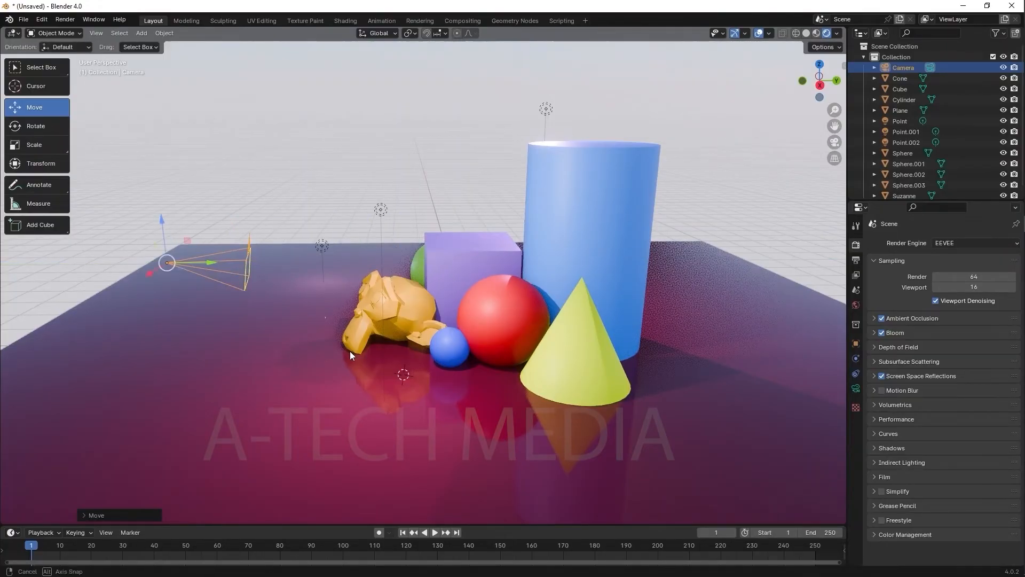
# Step: Scale the camera up to about twice its size and check its placement around the scene
pyautogui.moveTo(350, 351); pyautogui.dragTo(405, 355, button='middle')
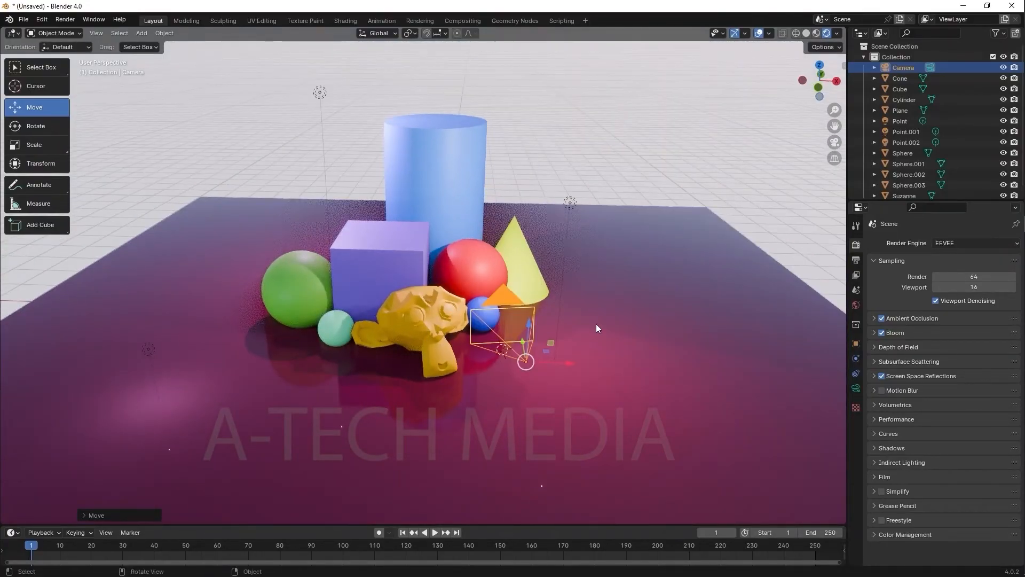
pyautogui.press('s')
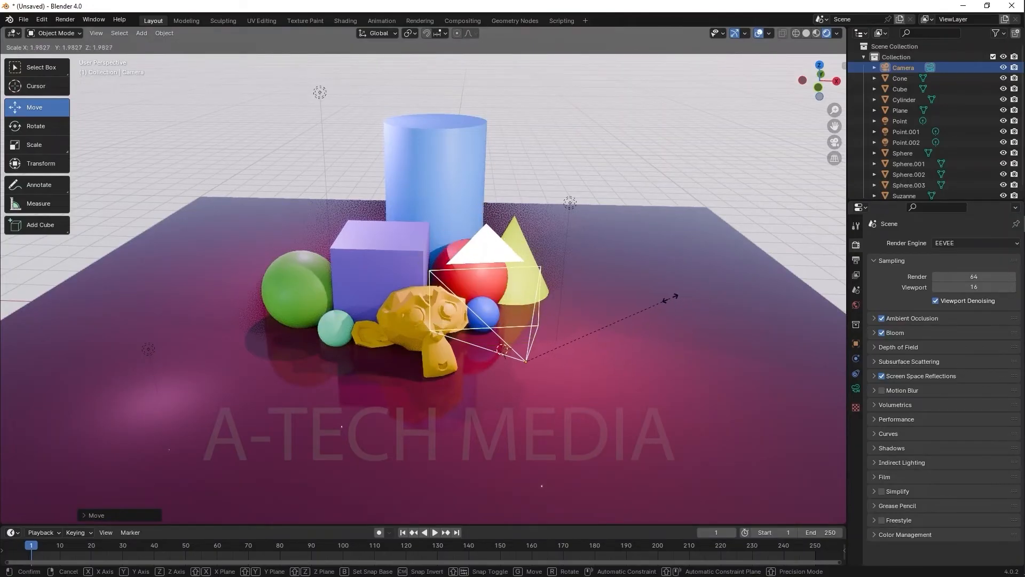
pyautogui.click(659, 293)
pyautogui.moveTo(659, 292); pyautogui.dragTo(589, 286, button='middle')
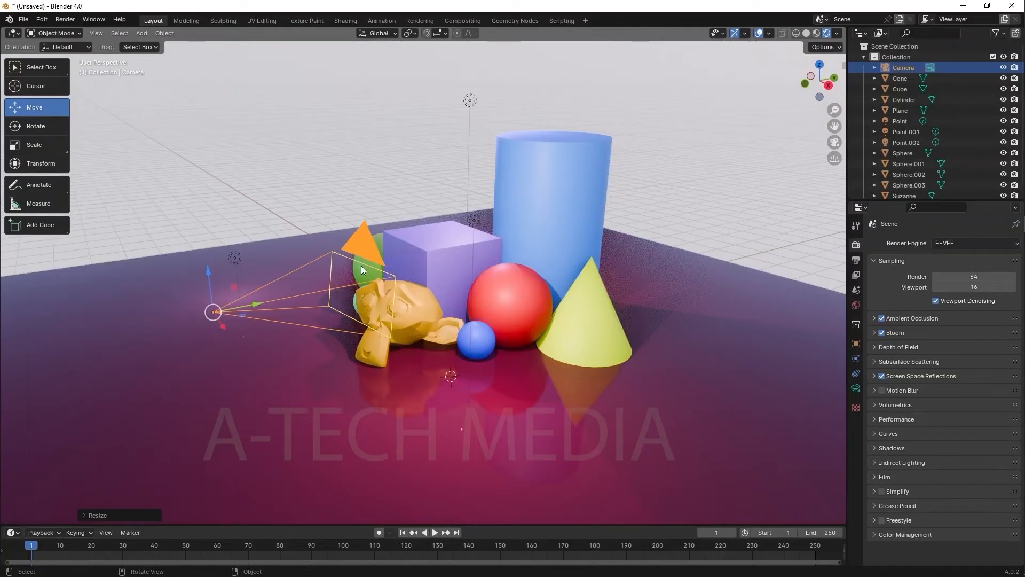
pyautogui.moveTo(344, 245); pyautogui.dragTo(390, 224, button='middle')
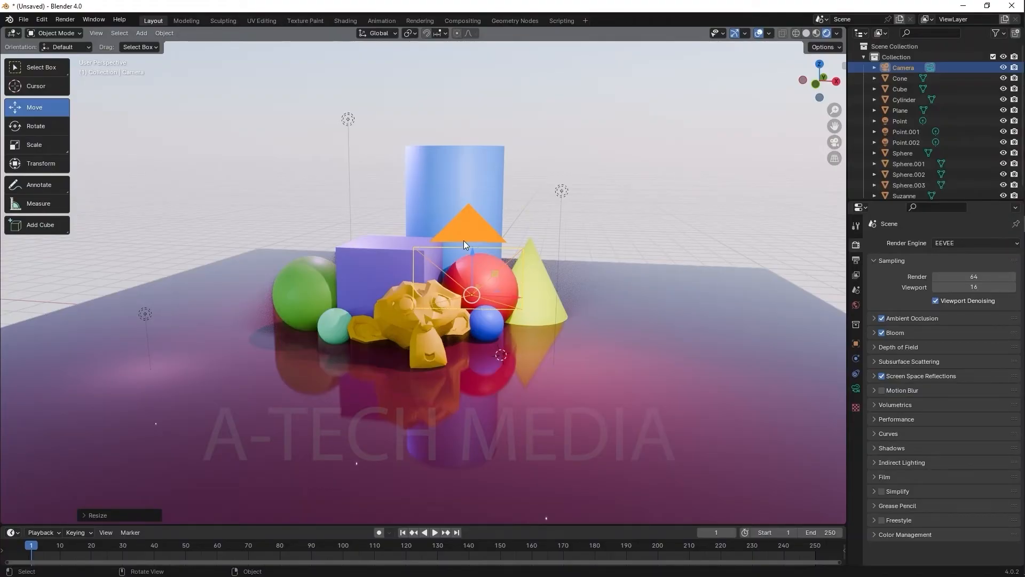
# Step: Render a still image from the camera's viewpoint, inspect the whole framing, and close the render result window
pyautogui.press('KP_0')
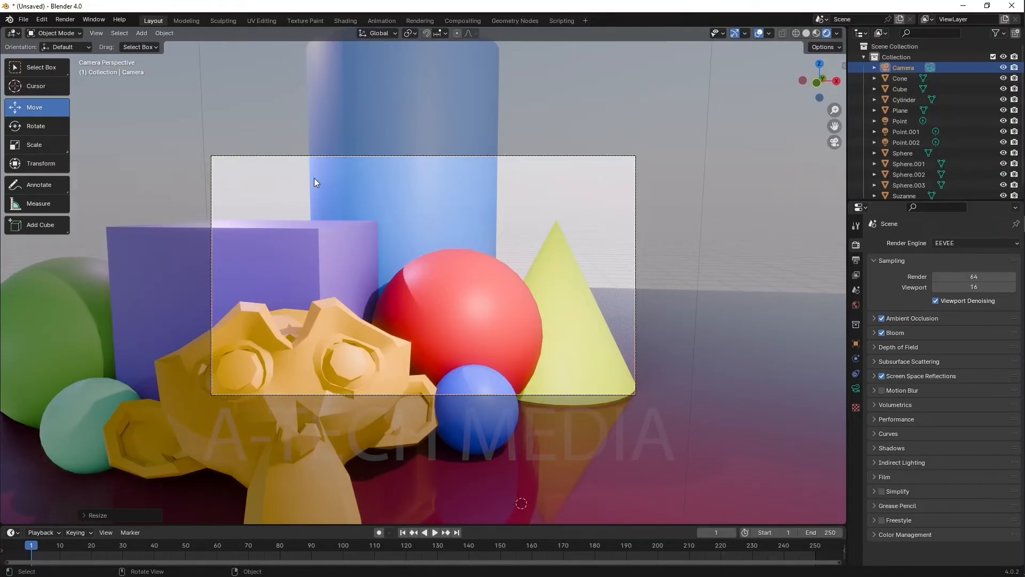
pyautogui.click(62, 21)
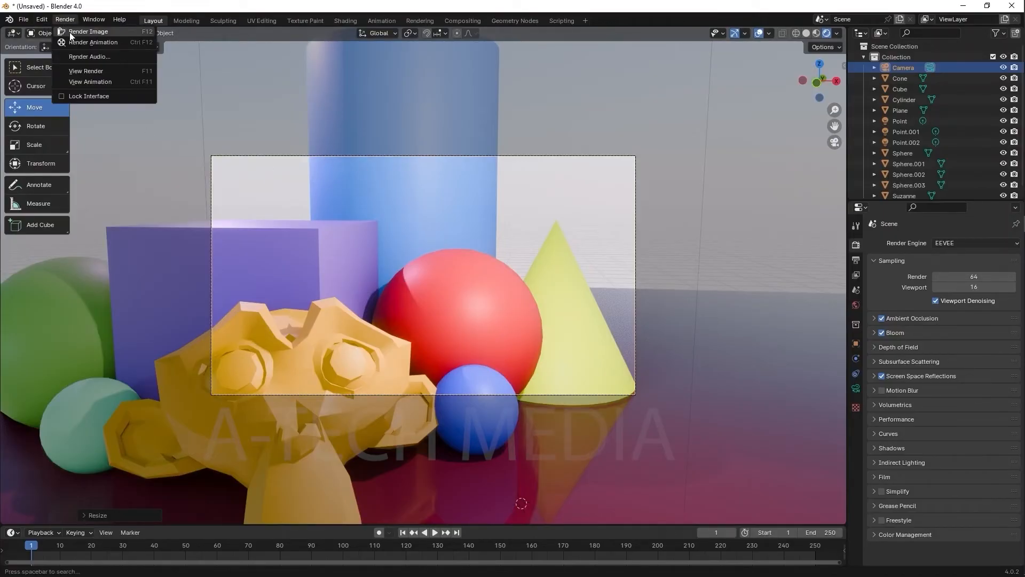
pyautogui.click(69, 32)
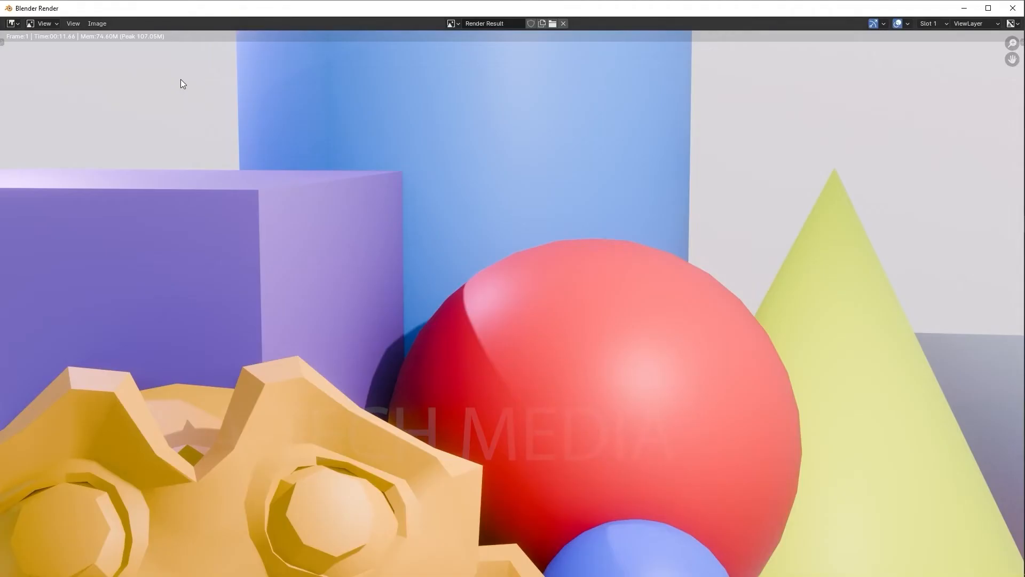
pyautogui.scroll(-3, 440, 260)
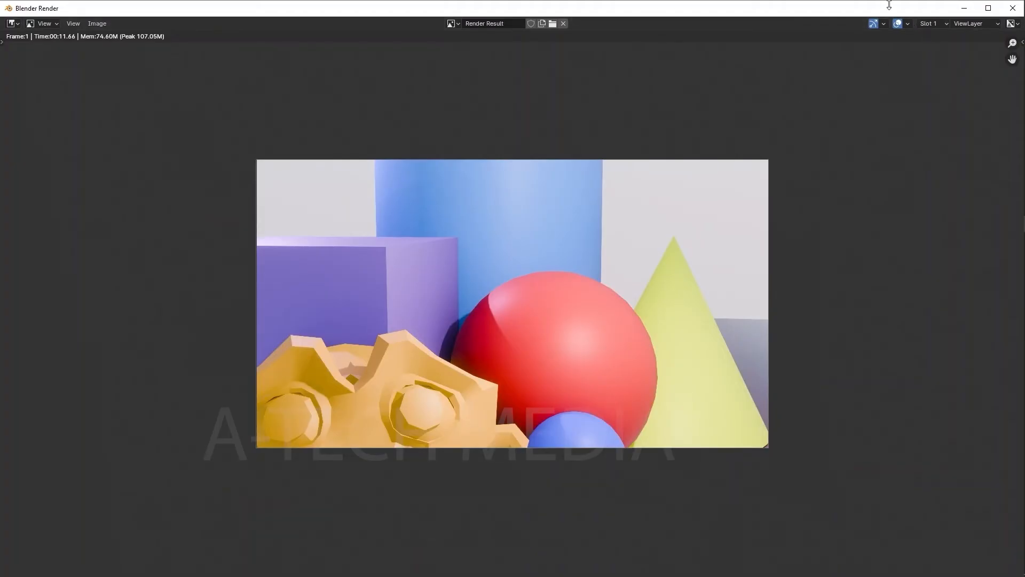
pyautogui.moveTo(951, 9); pyautogui.dragTo(850, 456)
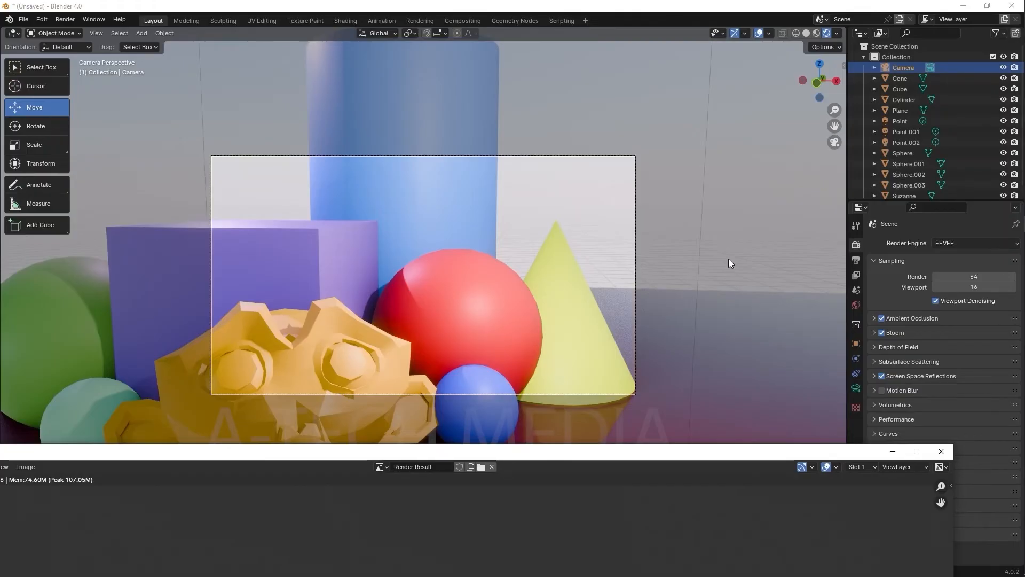
pyautogui.click(941, 452)
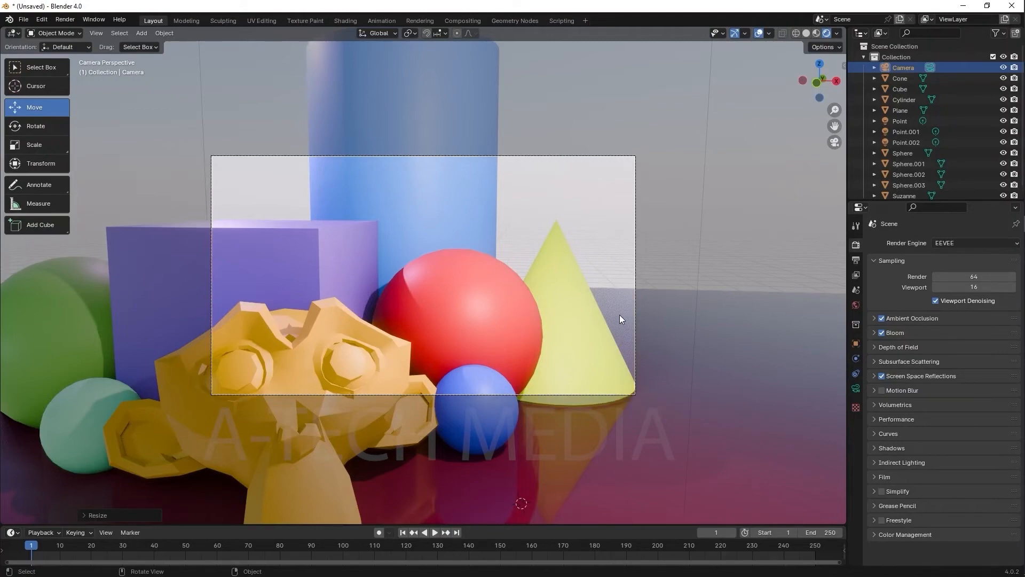
# Step: Select the camera and move it back along Y, away from the objects
pyautogui.scroll(-3, 620, 315)
pyautogui.scroll(2, 661, 219)
pyautogui.click(677, 220)
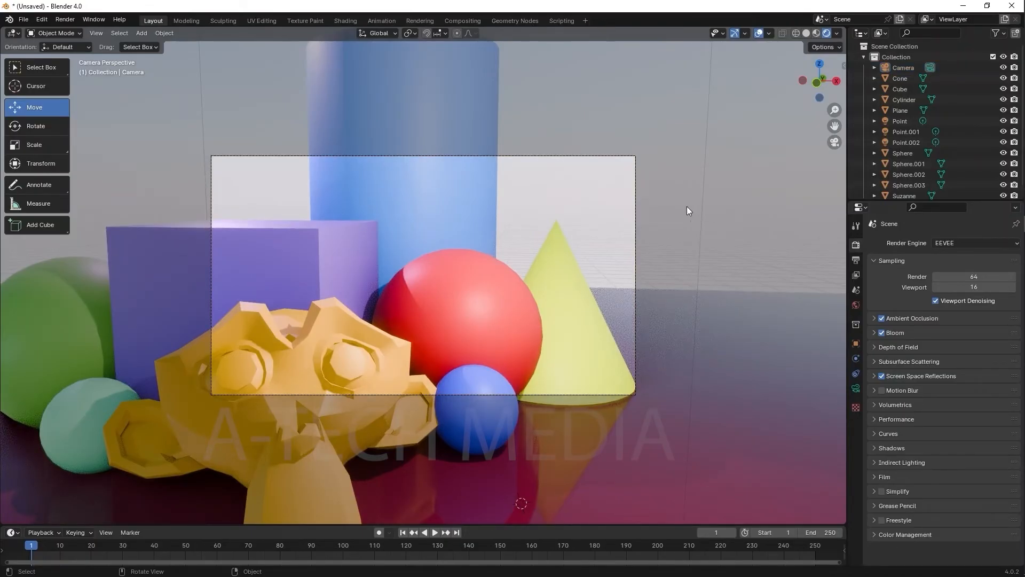
pyautogui.press('KP_0')
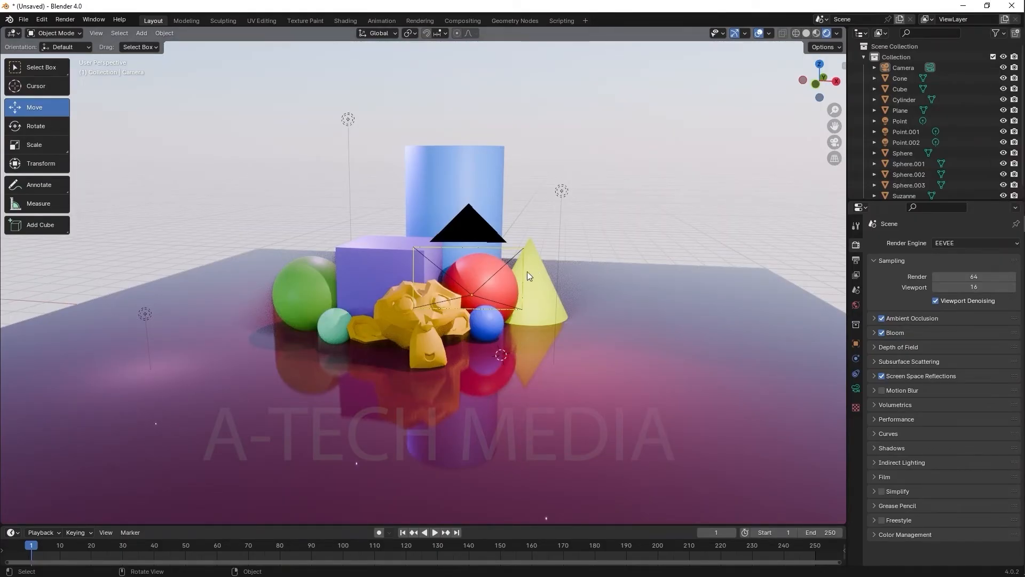
pyautogui.moveTo(521, 273); pyautogui.dragTo(402, 245, button='middle')
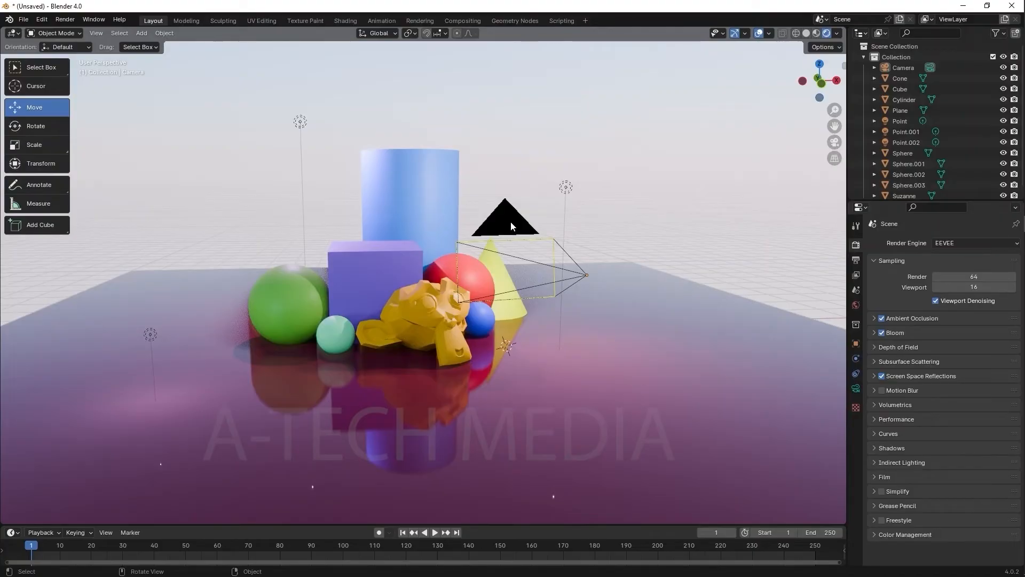
pyautogui.moveTo(510, 221); pyautogui.dragTo(258, 361, button='middle')
pyautogui.click(316, 215)
pyautogui.moveTo(258, 361); pyautogui.dragTo(131, 405)
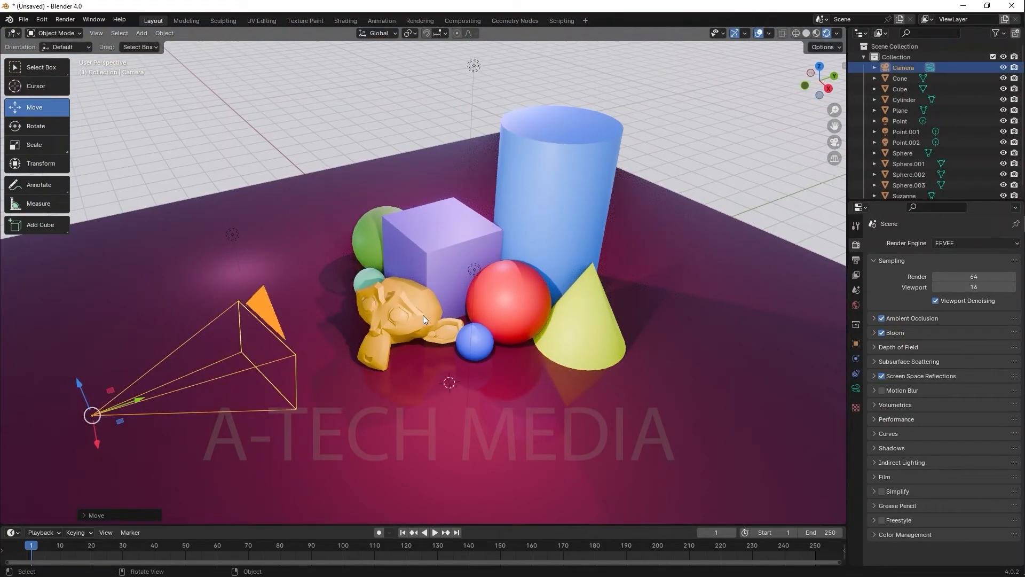
# Step: Pull the camera farther back from the objects and check the framing through the camera view
pyautogui.press('KP_0')
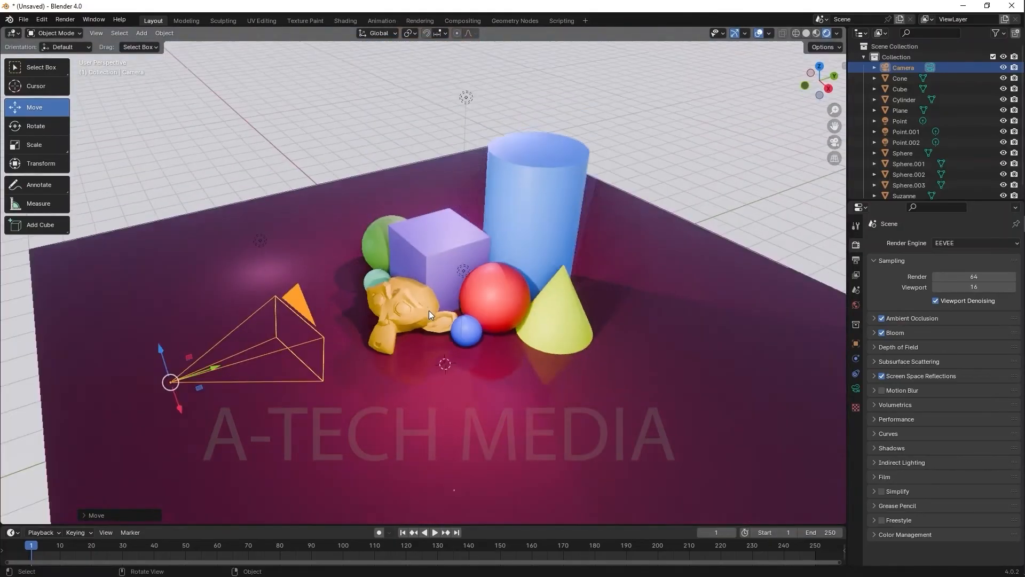
pyautogui.moveTo(267, 347); pyautogui.dragTo(196, 363)
pyautogui.press('KP_0')
pyautogui.press('KP_0')
pyautogui.press('KP_0')
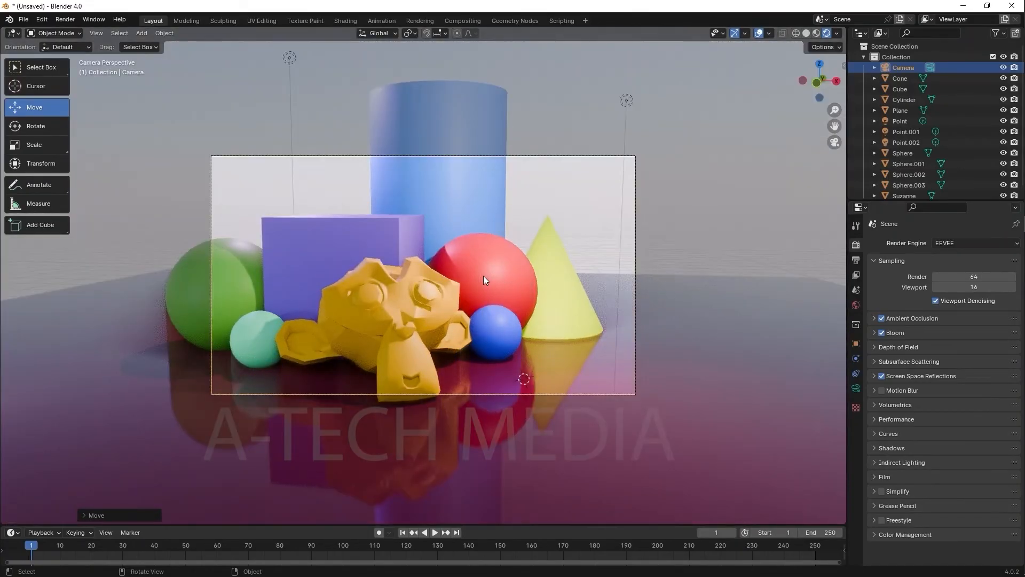
pyautogui.press('g')
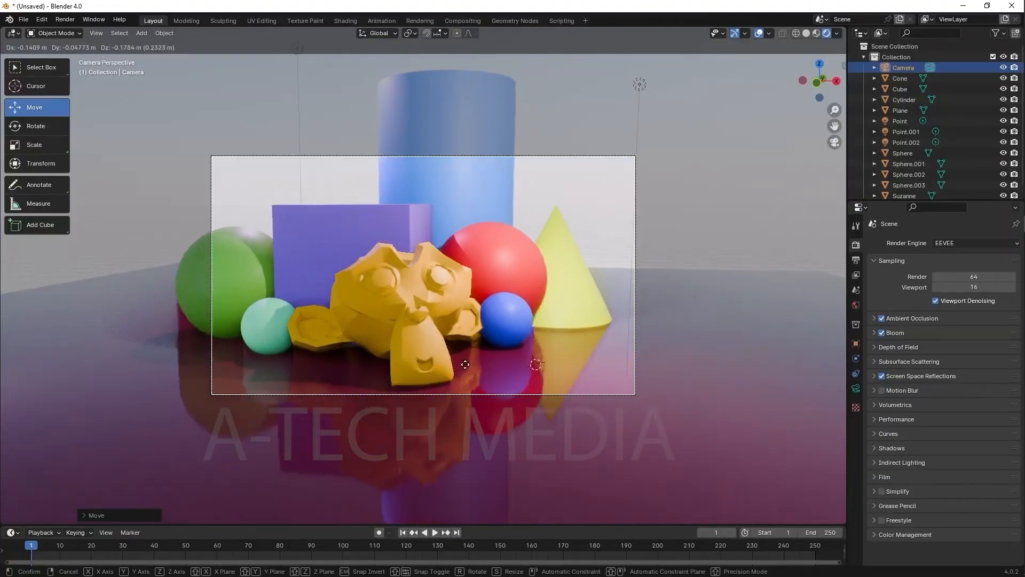
pyautogui.rightClick(392, 364)
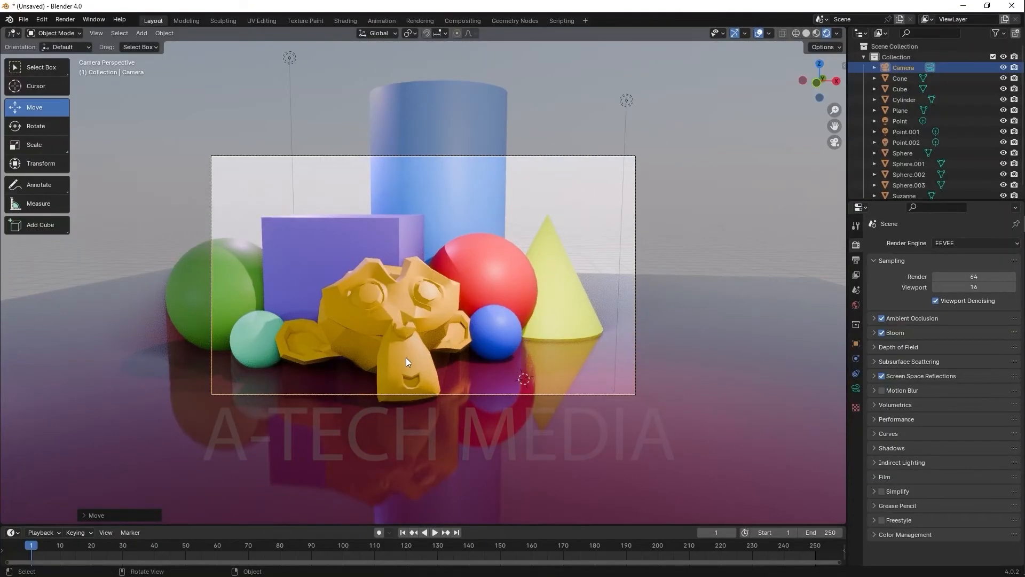
# Step: Split the 3D viewport into two side by side, hide the tools in the solid-shaded one, and show the camera view in the rendered one
pyautogui.scroll(-2, 406, 358)
pyautogui.moveTo(420, 361); pyautogui.dragTo(430, 364, button='middle')
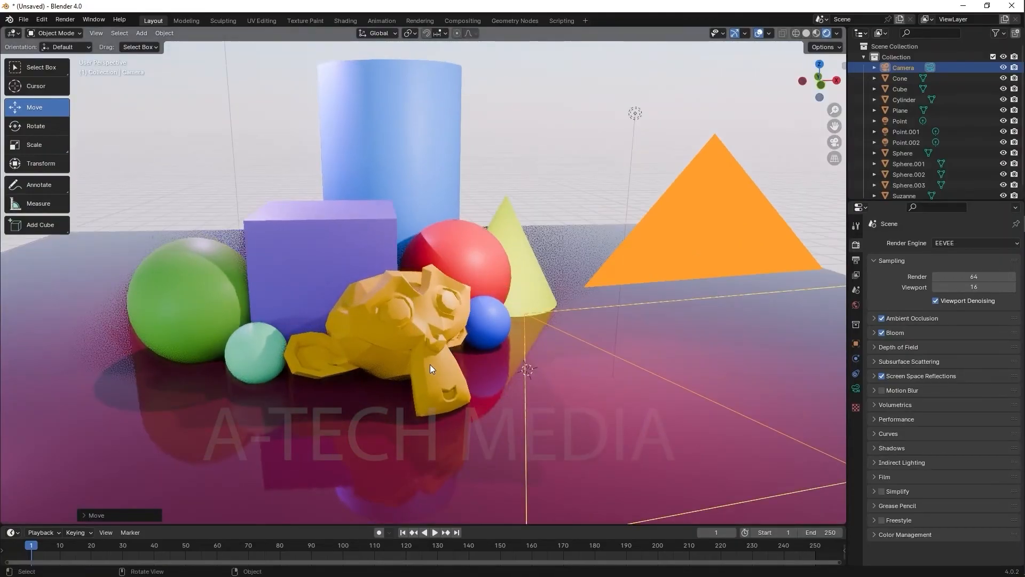
pyautogui.scroll(-4, 431, 364)
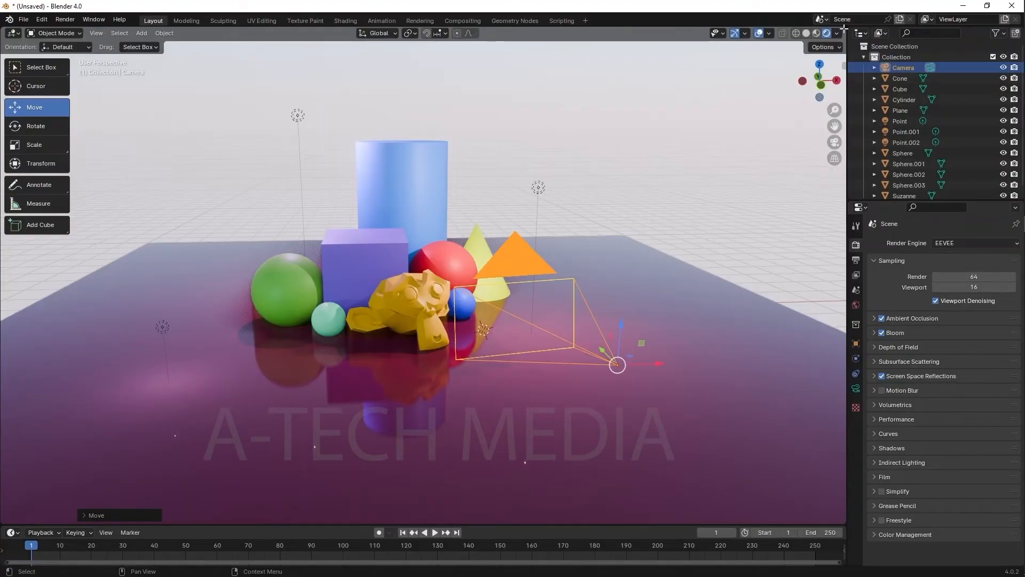
pyautogui.moveTo(844, 28)
pyautogui.mouseDown()
pyautogui.moveTo(784, 53)
pyautogui.moveTo(603, 81)
pyautogui.moveTo(470, 127)
pyautogui.mouseUp()
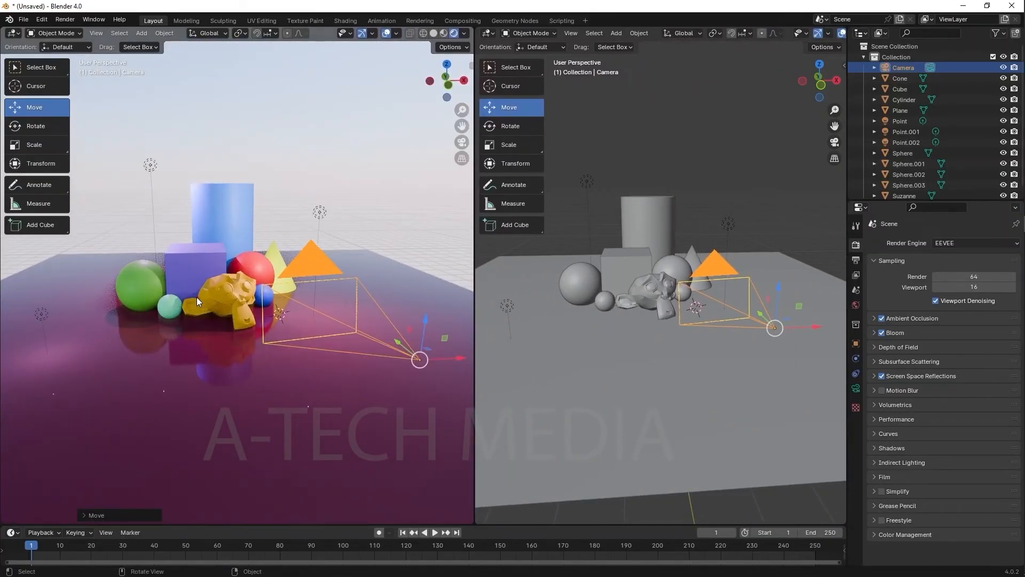
pyautogui.scroll(2, 196, 297)
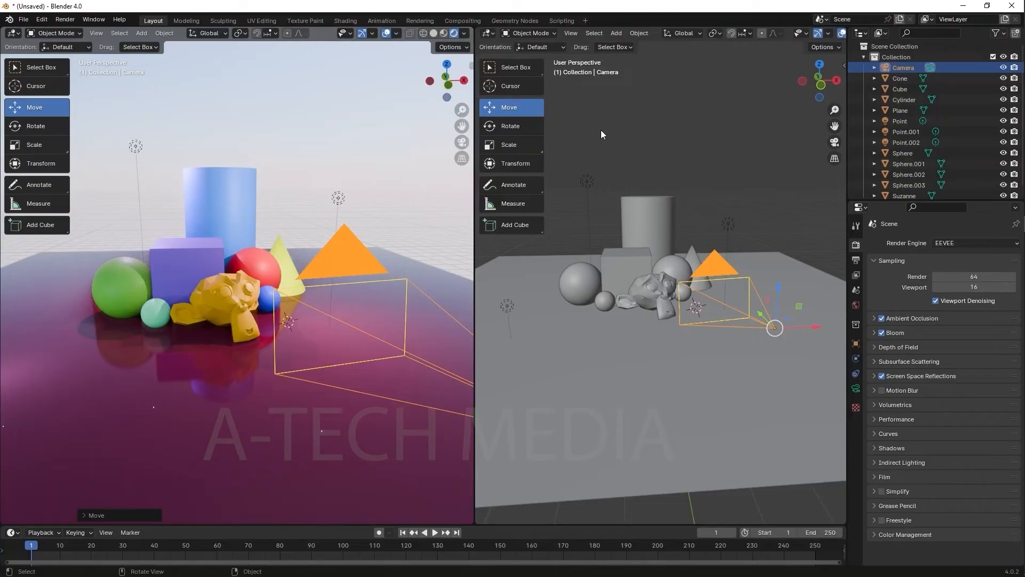
pyautogui.press('t')
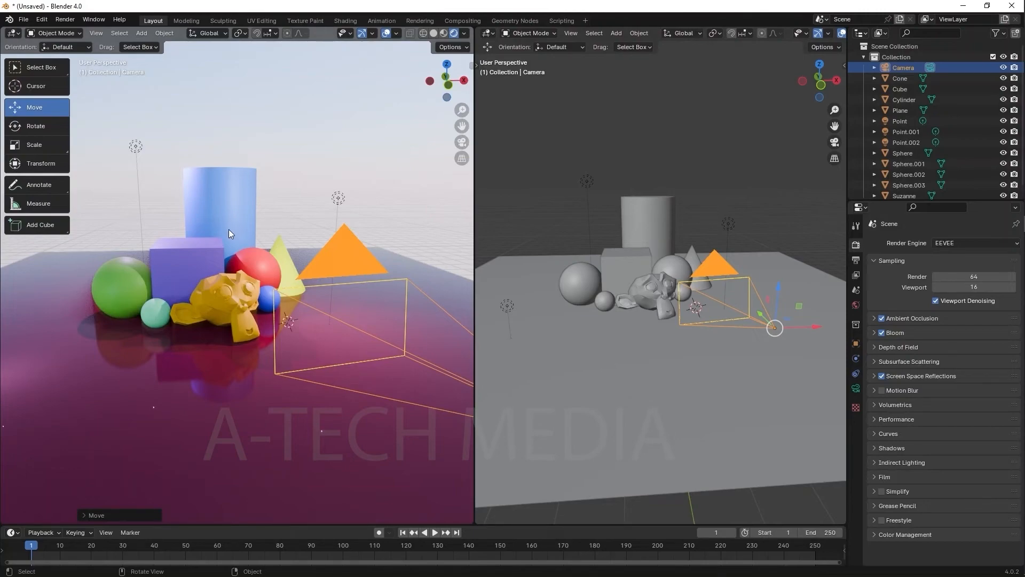
pyautogui.press('KP_0')
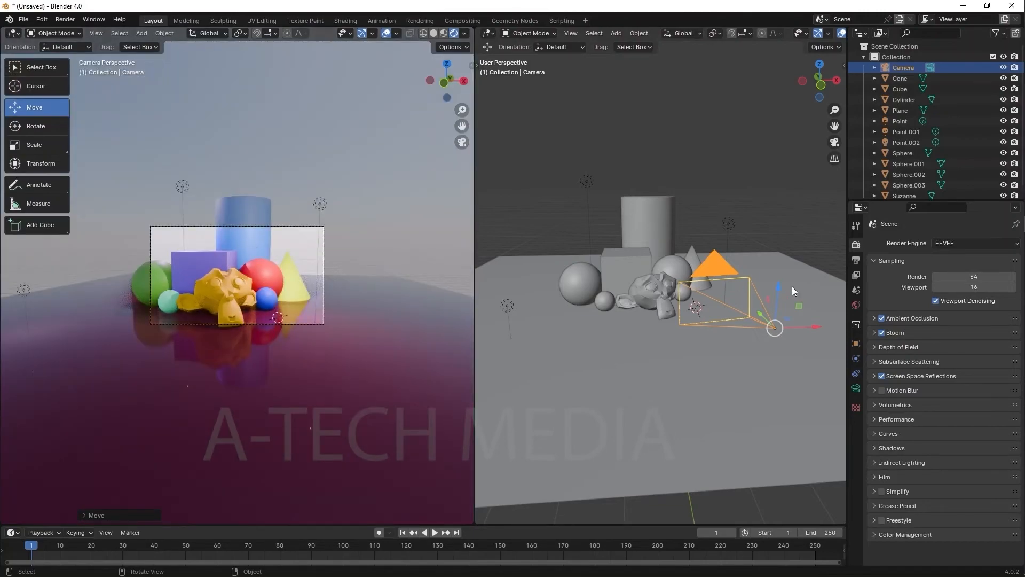
# Step: Move the camera sideways along X and farther back along Y while watching its framing in the camera view
pyautogui.moveTo(792, 286); pyautogui.dragTo(681, 412, button='middle')
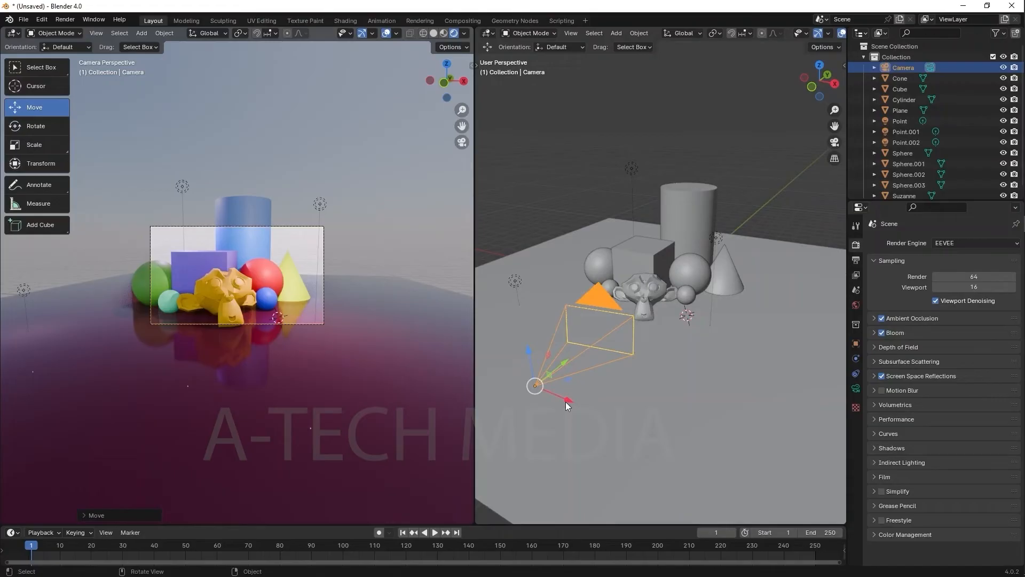
pyautogui.moveTo(565, 402); pyautogui.dragTo(520, 383)
pyautogui.scroll(-3, 588, 340)
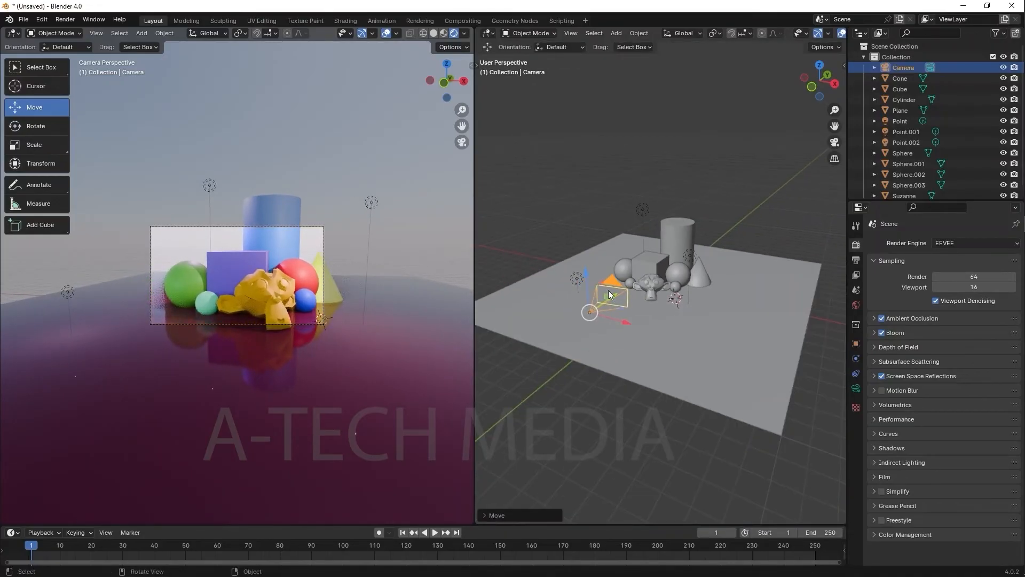
pyautogui.moveTo(616, 297); pyautogui.dragTo(611, 348)
# Step: Tilt the camera slightly upward about X and move it along X to centre the objects in its frame
pyautogui.click(33, 129)
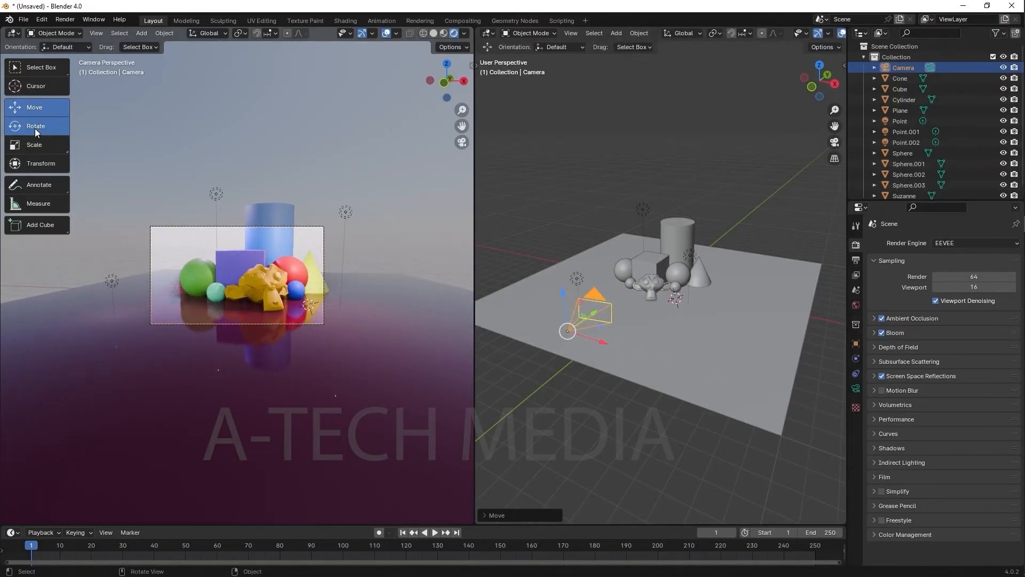
pyautogui.scroll(1, 414, 342)
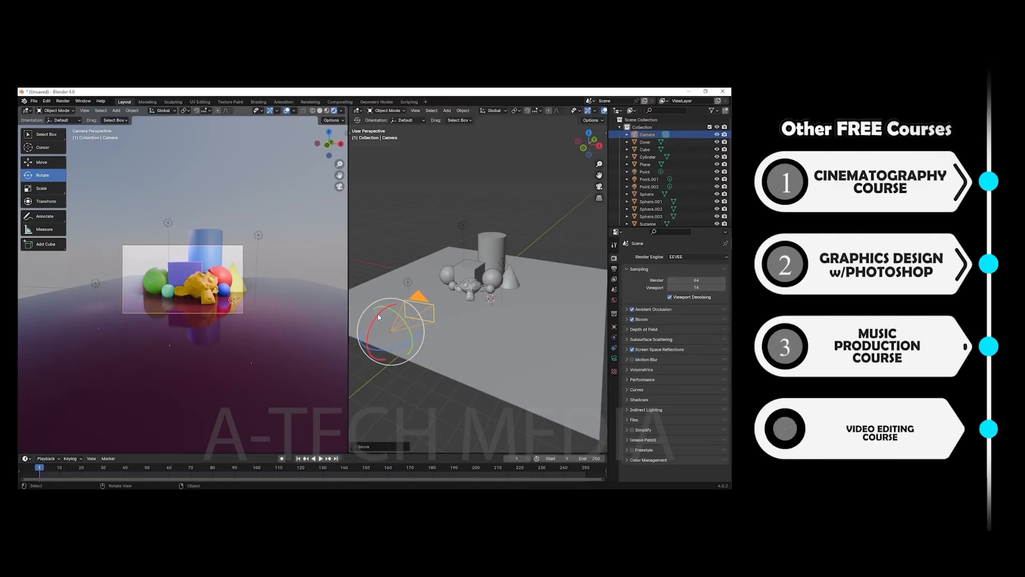
pyautogui.moveTo(394, 316); pyautogui.dragTo(362, 311)
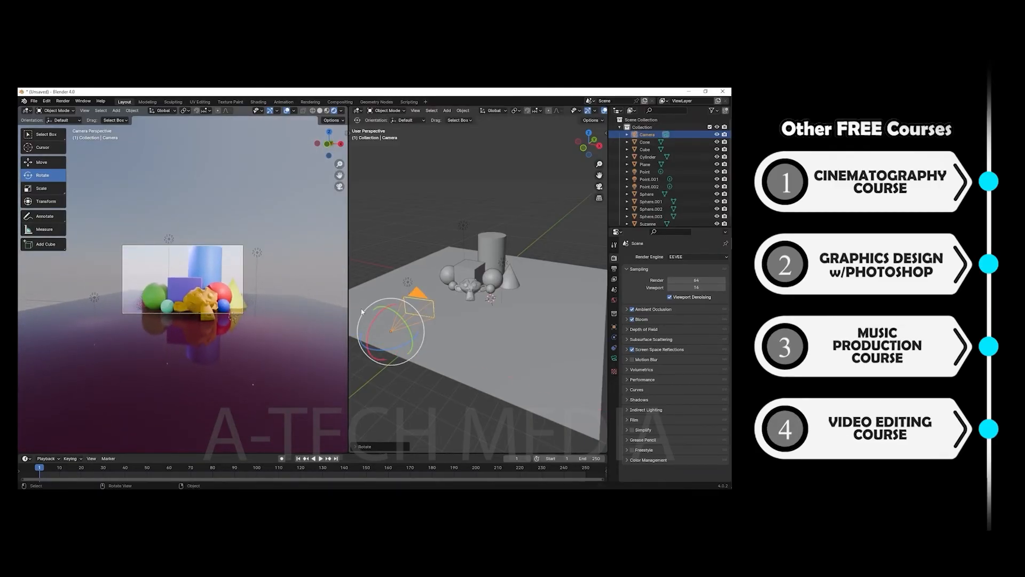
pyautogui.click(42, 161)
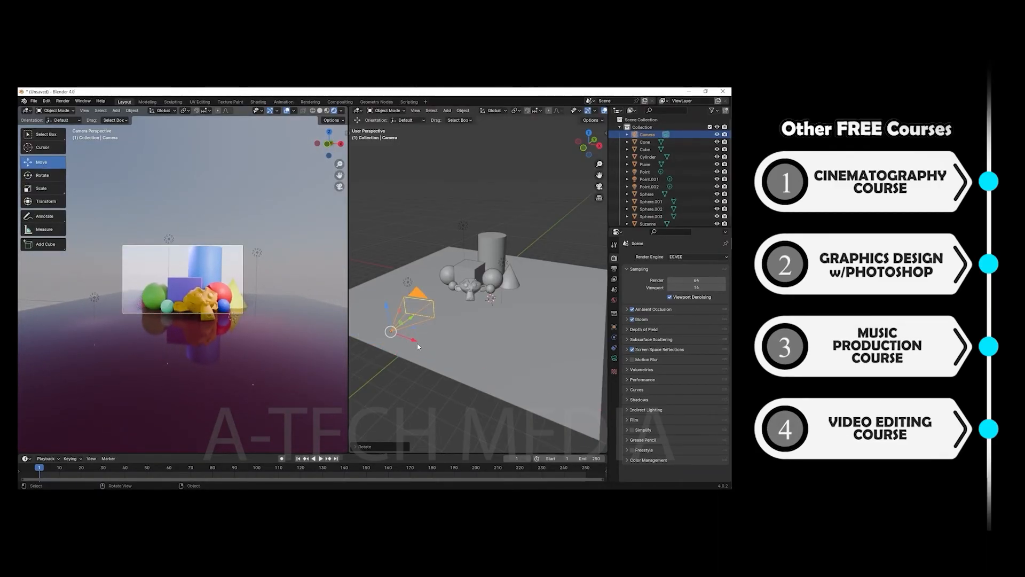
pyautogui.moveTo(419, 343); pyautogui.dragTo(438, 342)
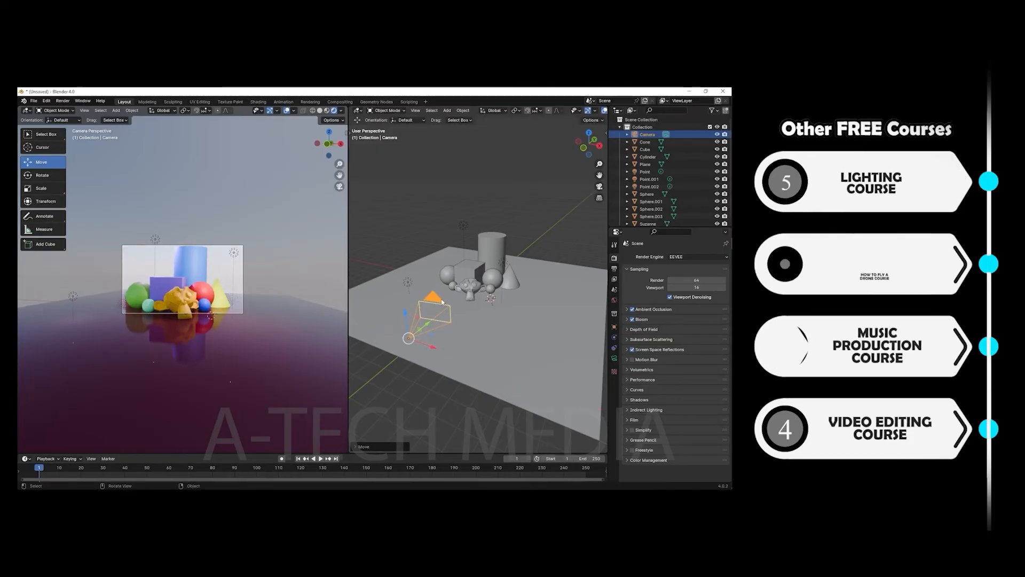
# Step: Fine-tune the camera's height and distance so that all the objects fit better inside its frame
pyautogui.moveTo(471, 307); pyautogui.dragTo(512, 273, button='middle')
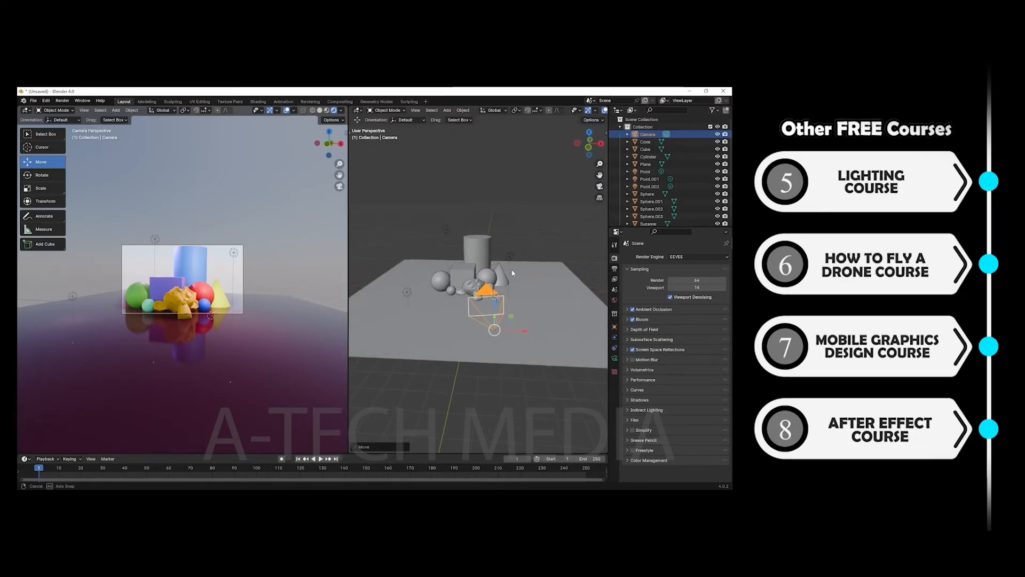
pyautogui.click(47, 188)
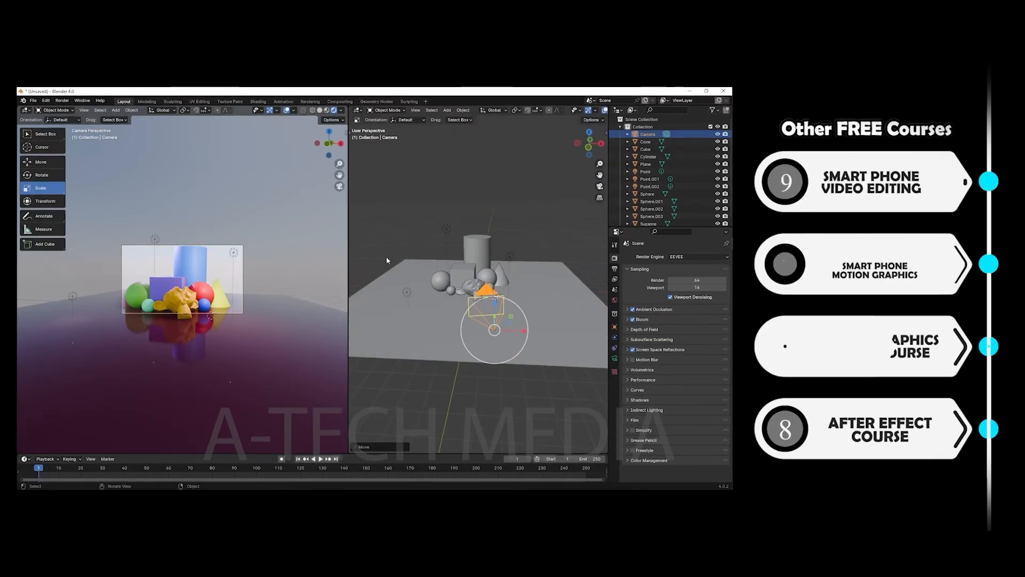
pyautogui.click(41, 161)
pyautogui.moveTo(518, 332); pyautogui.dragTo(504, 320)
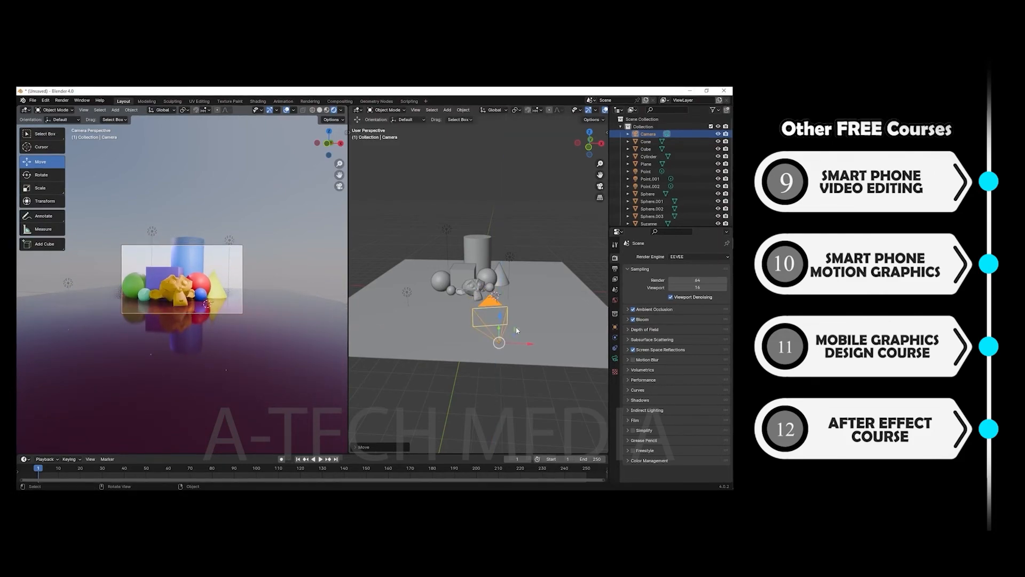
pyautogui.moveTo(517, 330); pyautogui.dragTo(444, 325, button='middle')
pyautogui.moveTo(427, 317); pyautogui.dragTo(422, 323)
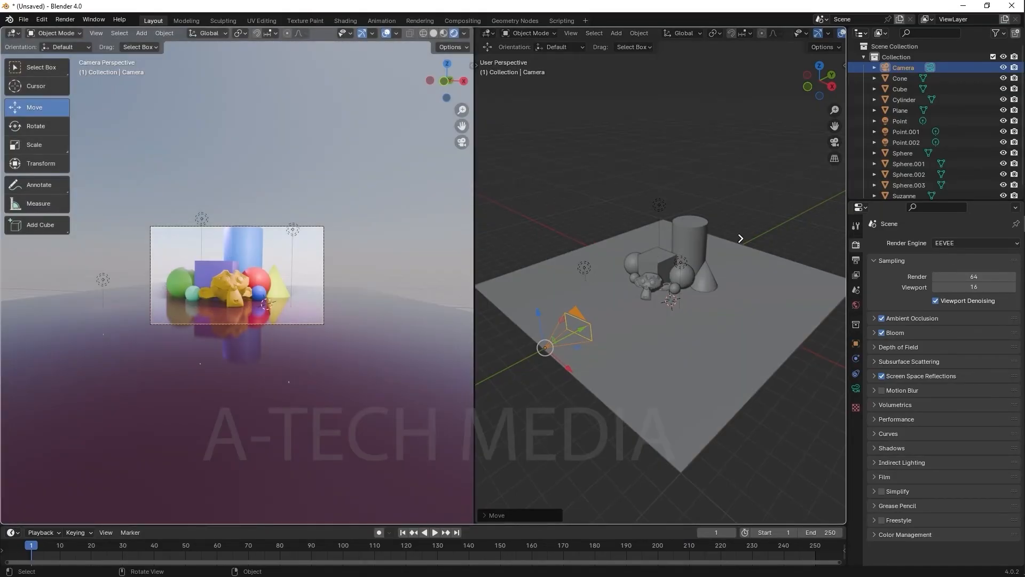
# Step: Merge the two viewports back into one, check the framing through the camera, and return to the free perspective view
pyautogui.click(801, 238)
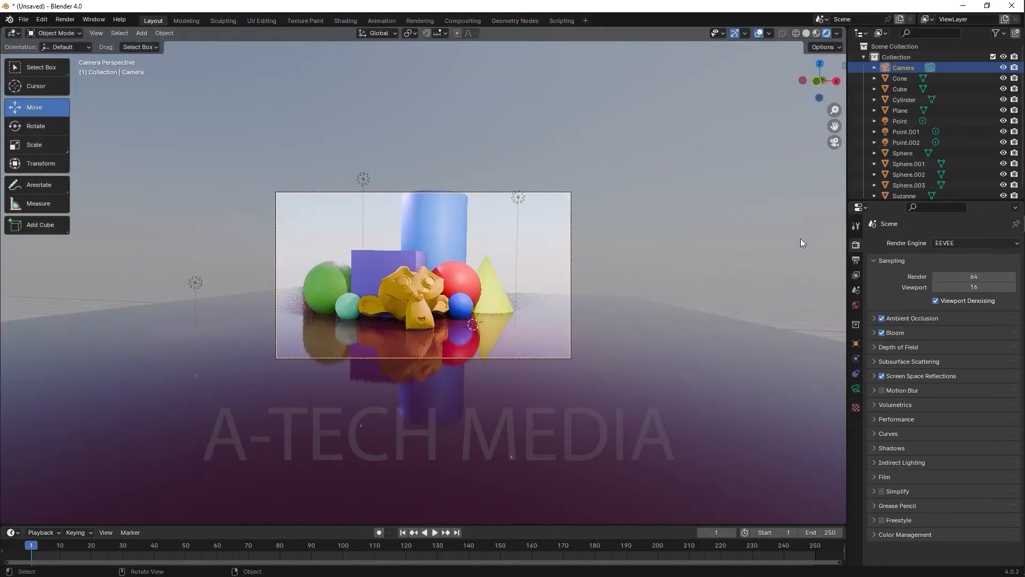
pyautogui.scroll(3, 659, 199)
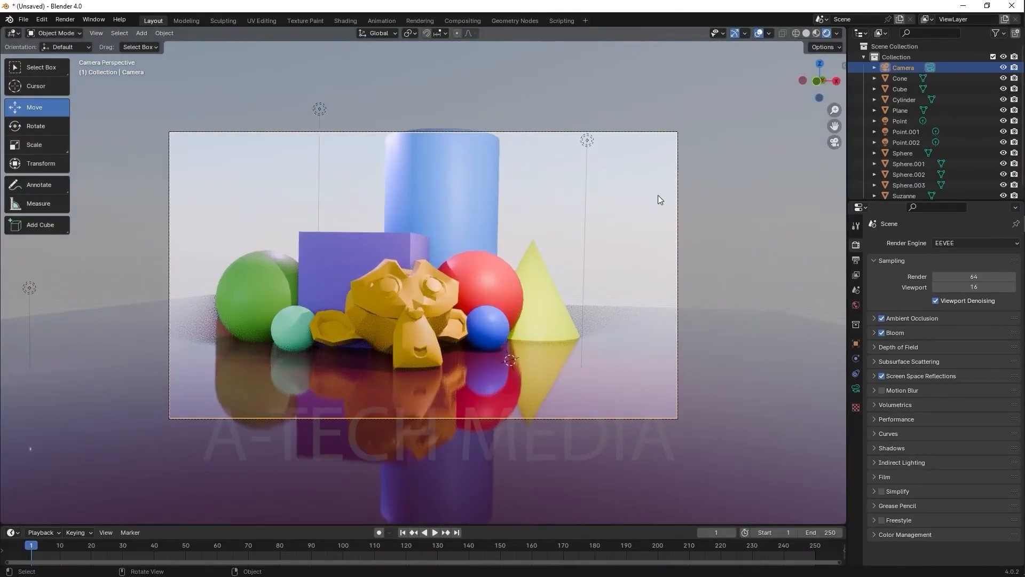
pyautogui.press('KP_0')
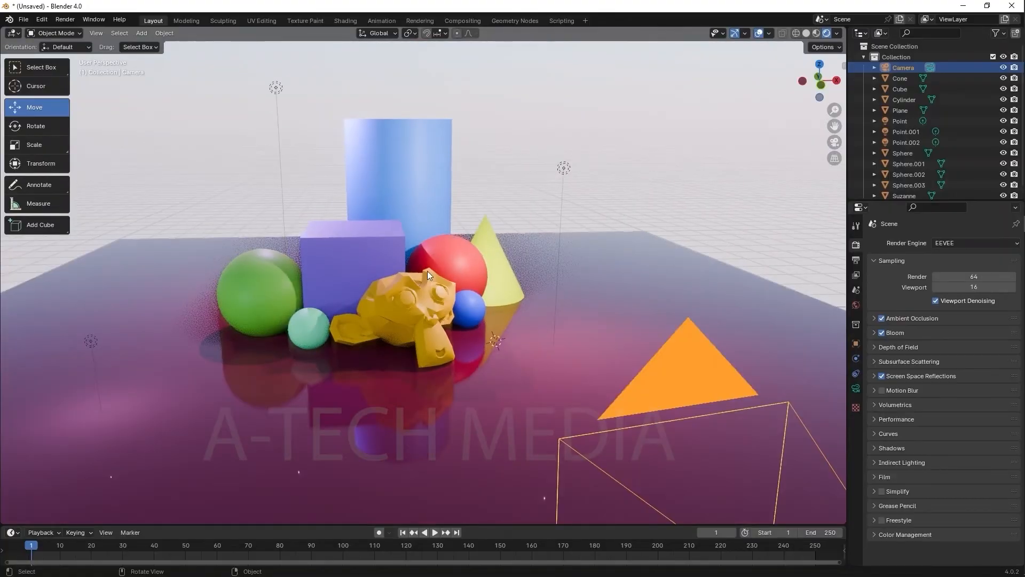
pyautogui.moveTo(375, 236); pyautogui.dragTo(573, 214, button='middle')
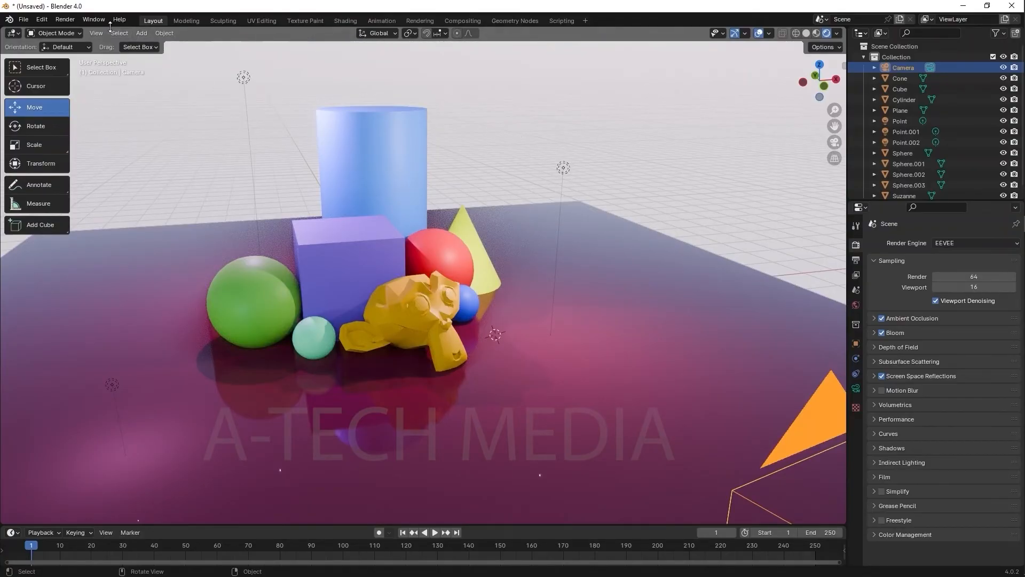
# Step: Align the active camera to a slightly wider perspective view of the objects, and return to the free view
pyautogui.scroll(-1, 546, 312)
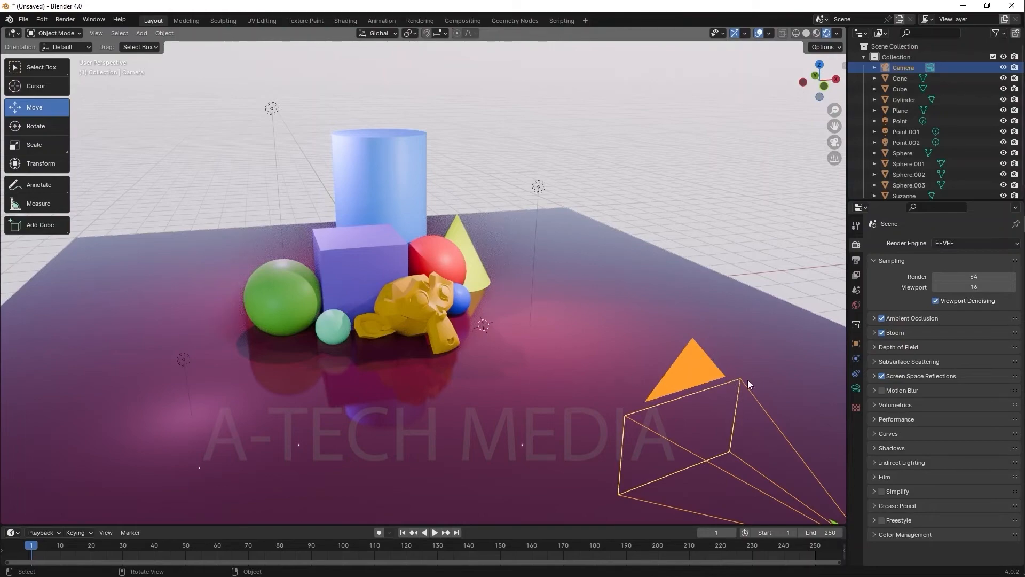
pyautogui.click(102, 34)
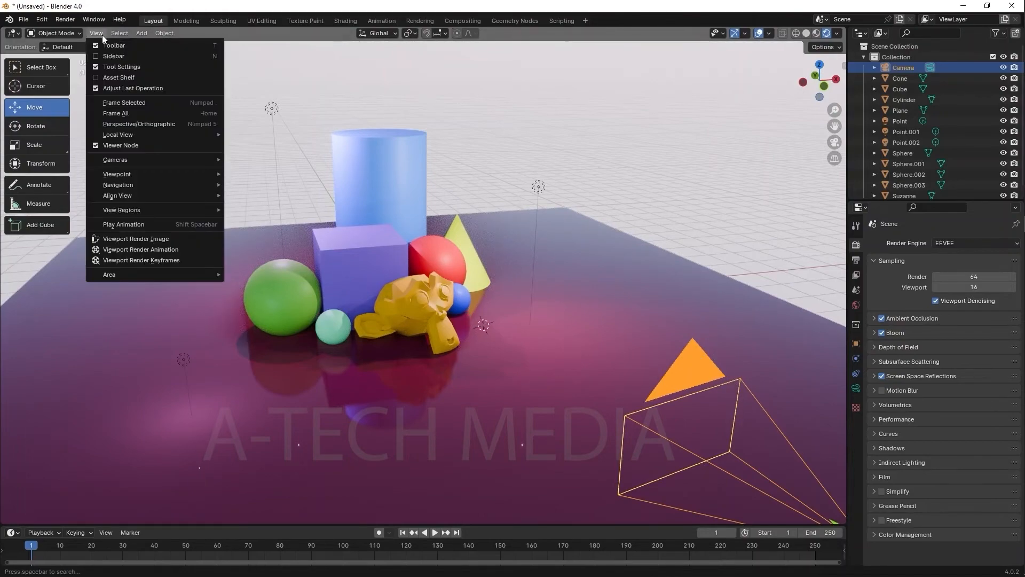
pyautogui.click(102, 34)
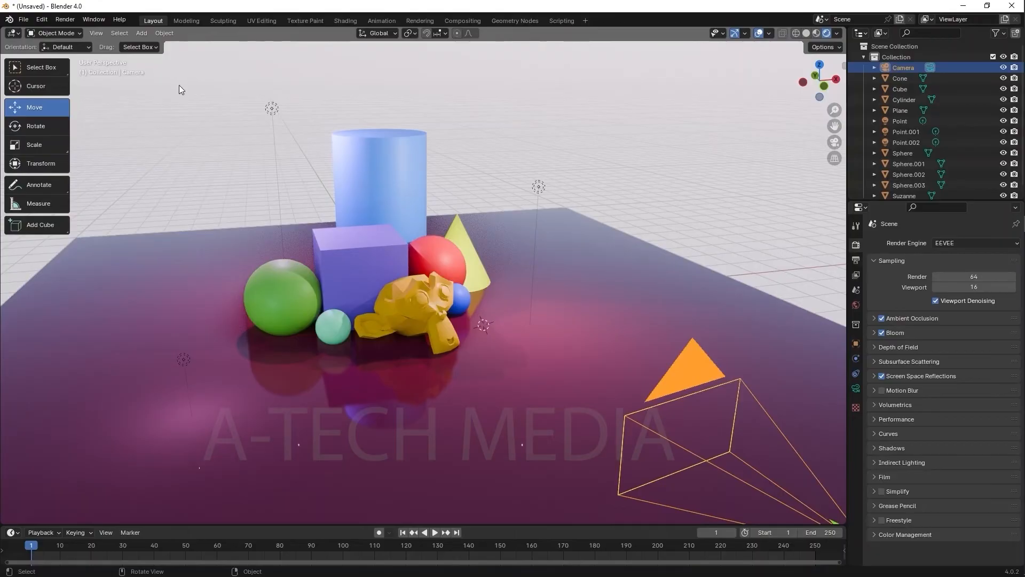
pyautogui.click(101, 34)
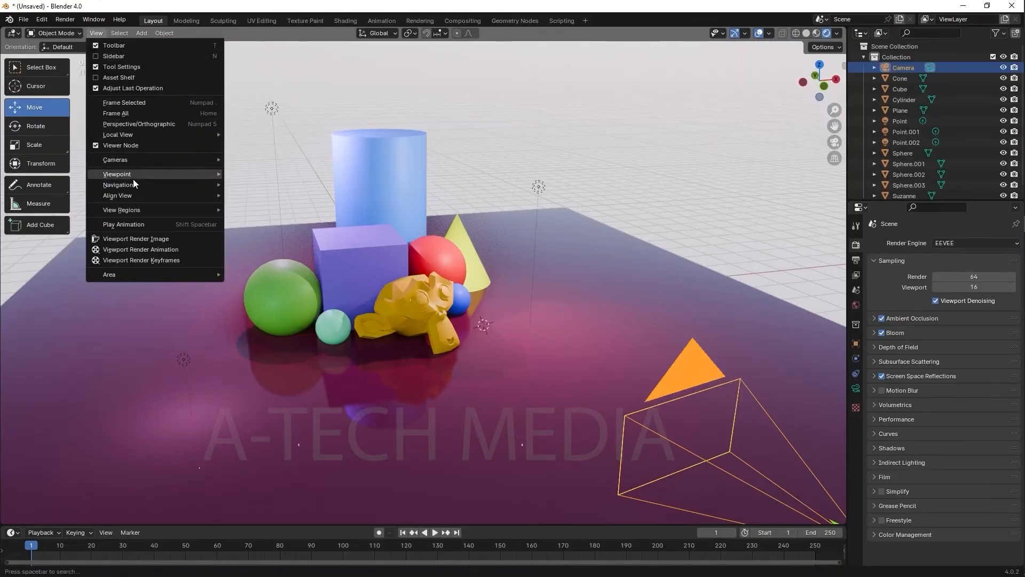
pyautogui.moveTo(136, 193)
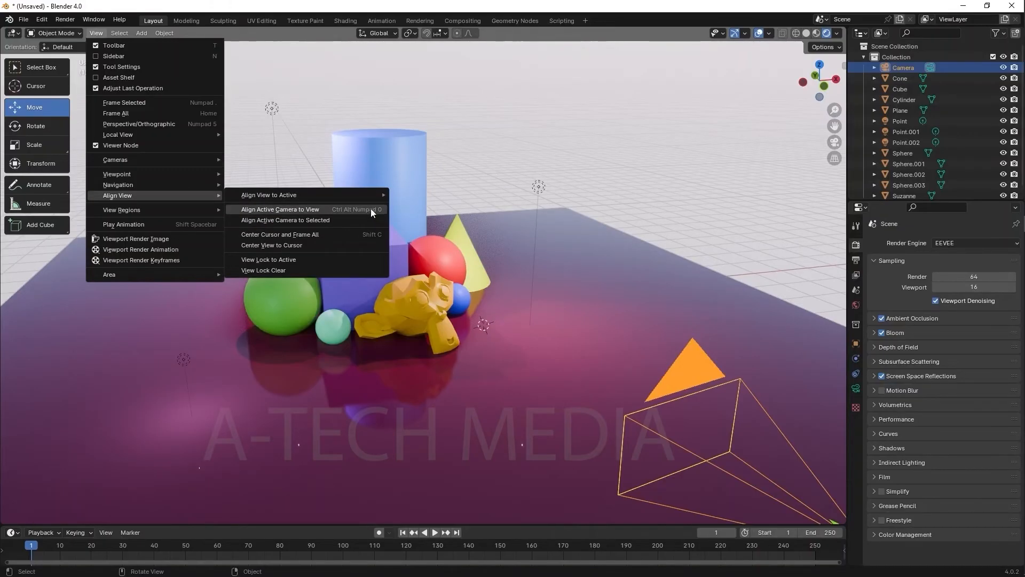
pyautogui.click(334, 208)
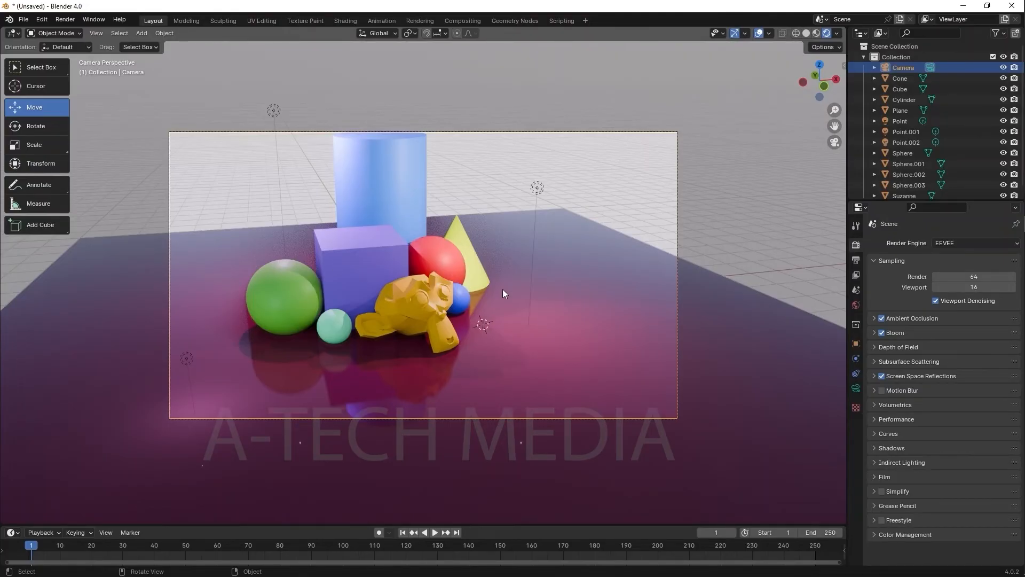
pyautogui.press('KP_0')
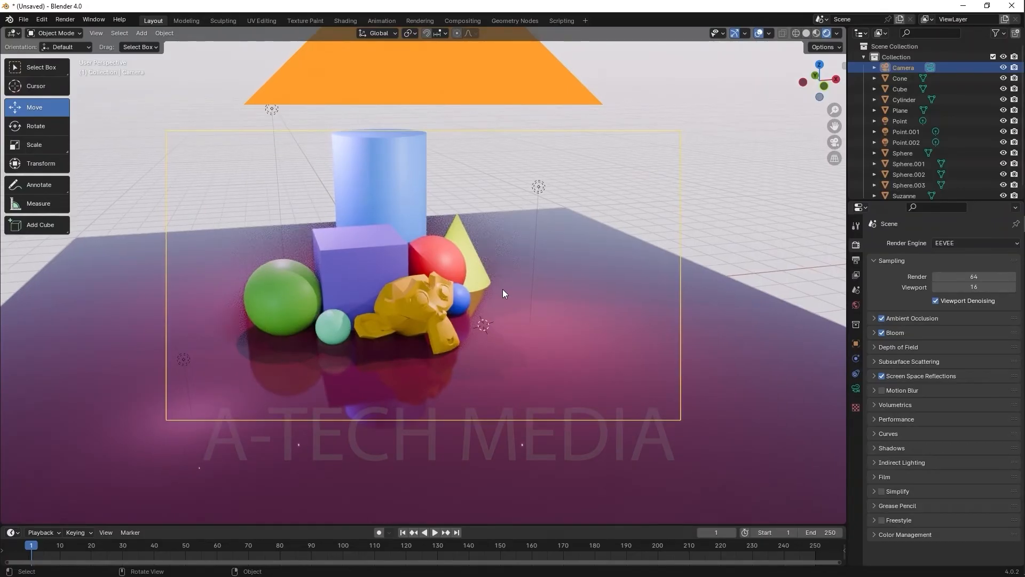
# Step: Orbit to a lower view facing the monkey head and align the active camera to it
pyautogui.moveTo(433, 278); pyautogui.dragTo(394, 257, button='middle')
pyautogui.scroll(1, 454, 213)
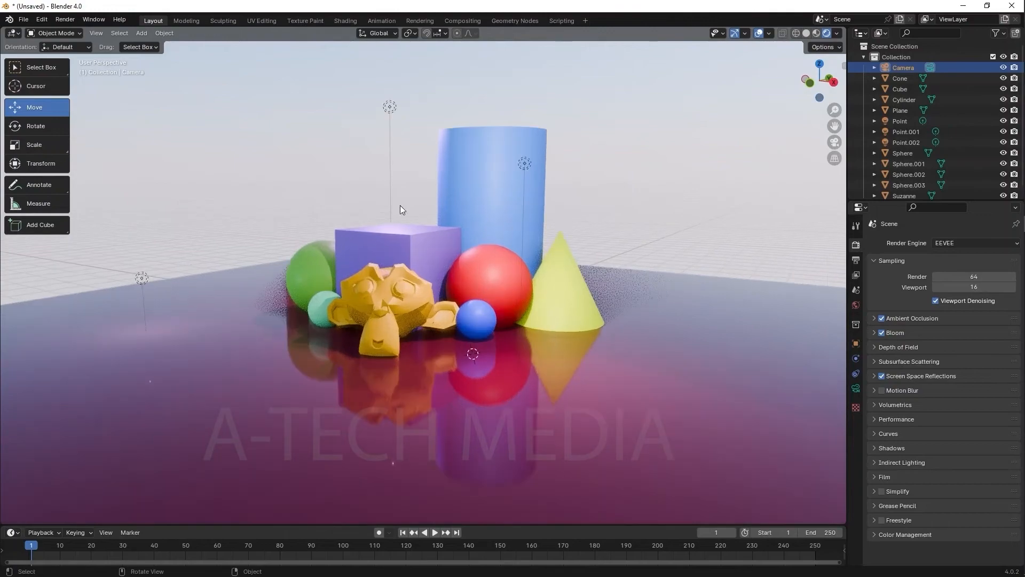
pyautogui.click(94, 32)
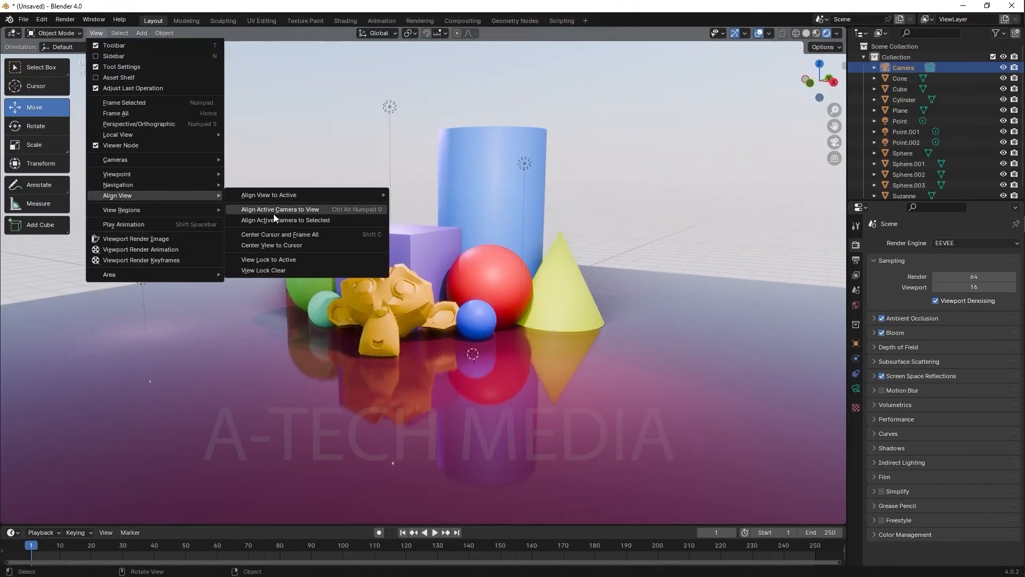
pyautogui.click(274, 214)
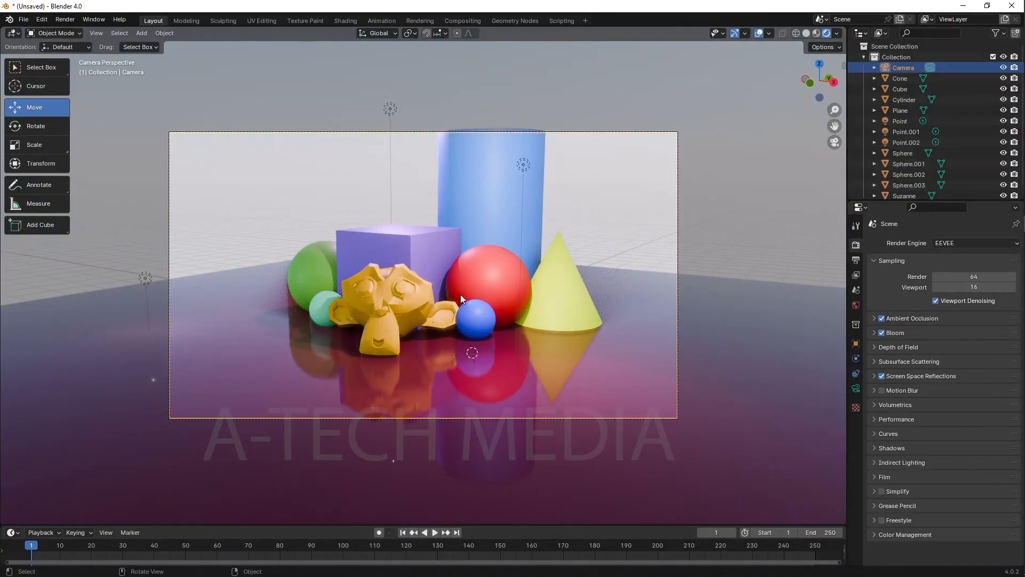
# Step: Find a low front view that fits all the objects and align the active camera to that view
pyautogui.moveTo(383, 108); pyautogui.dragTo(438, 118, button='middle')
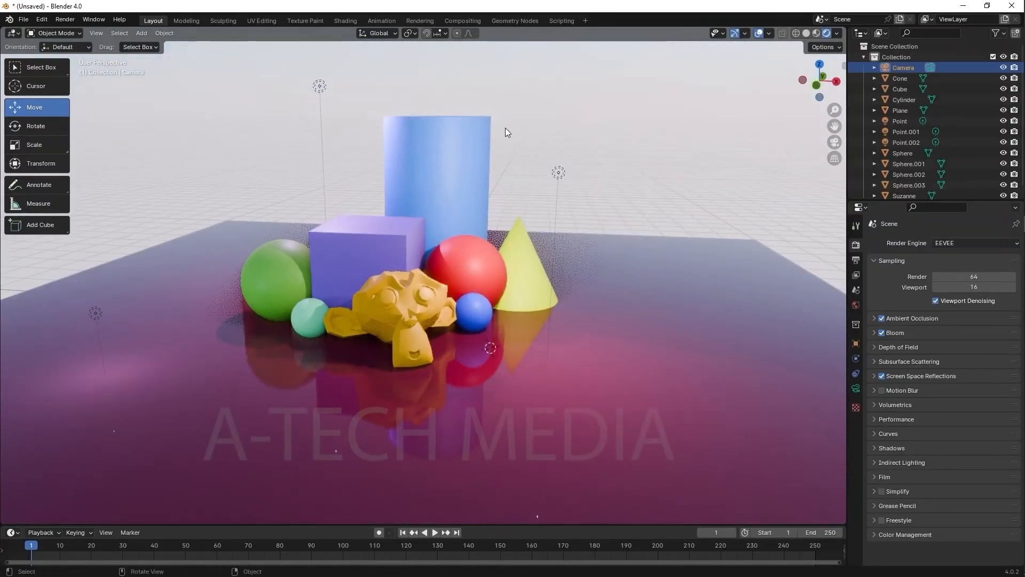
pyautogui.scroll(3, 525, 155)
pyautogui.scroll(-6, 546, 137)
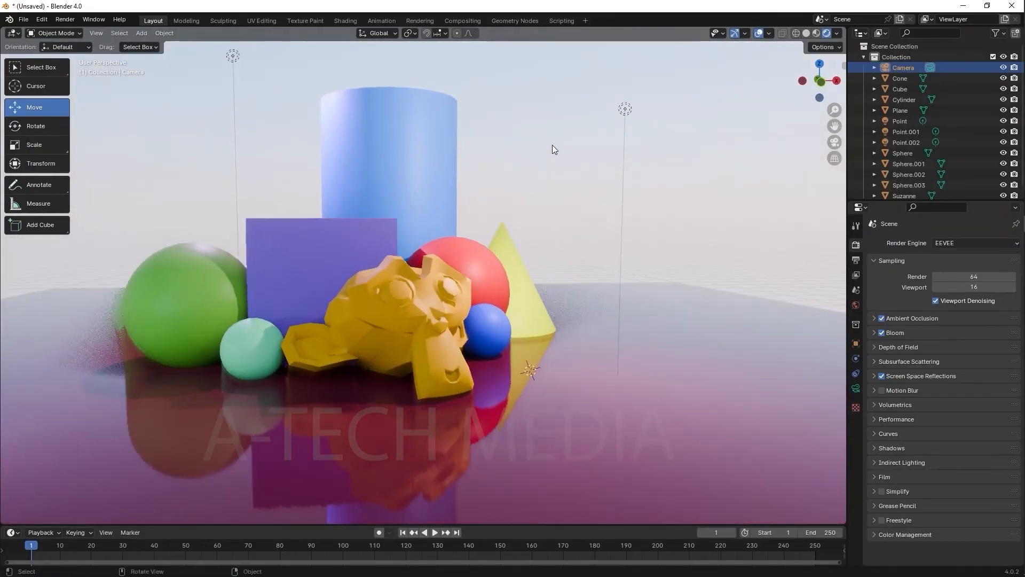
pyautogui.scroll(4, 543, 143)
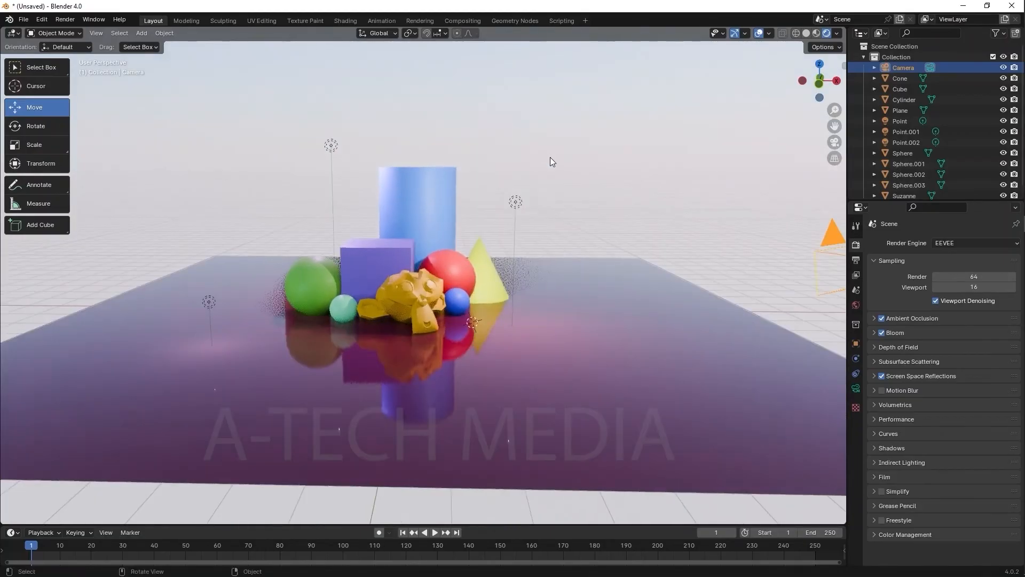
pyautogui.moveTo(552, 146); pyautogui.dragTo(552, 146, button='middle')
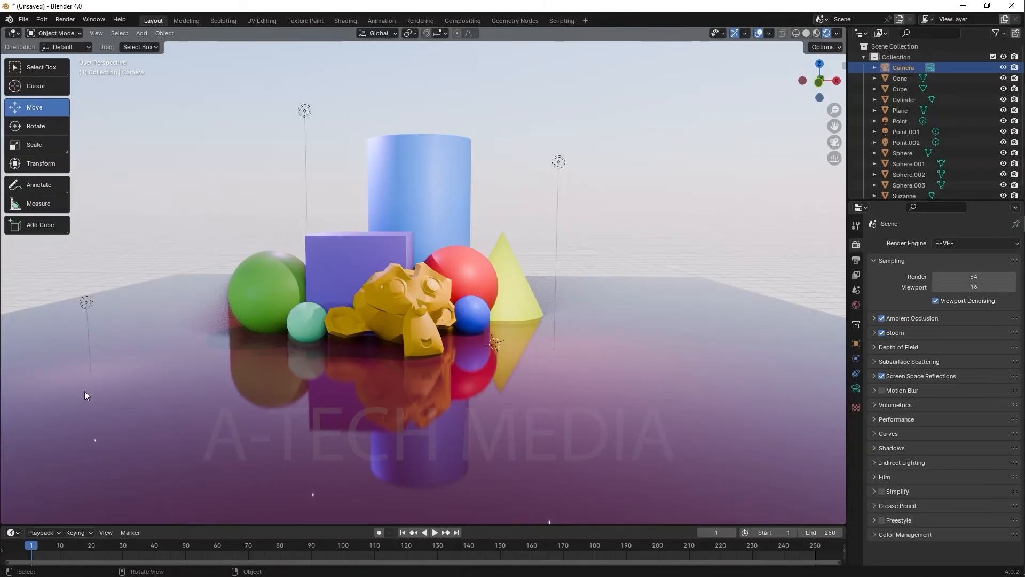
pyautogui.click(97, 34)
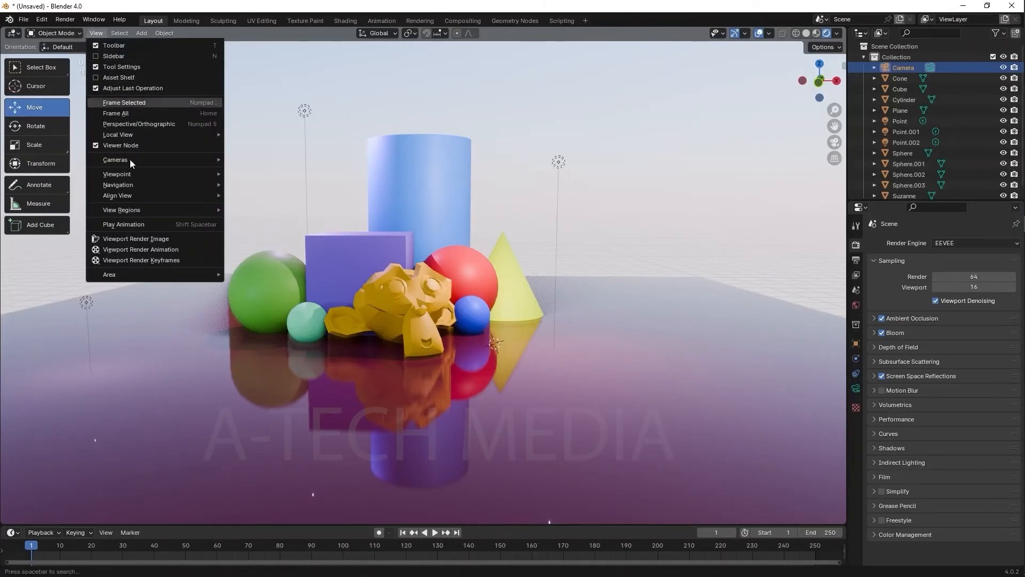
pyautogui.moveTo(143, 195)
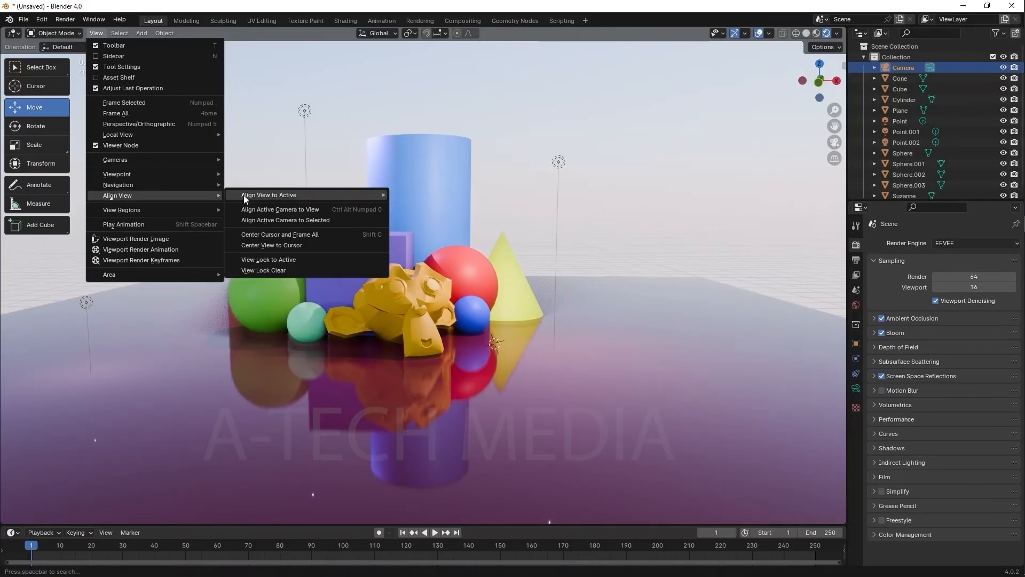
pyautogui.click(271, 210)
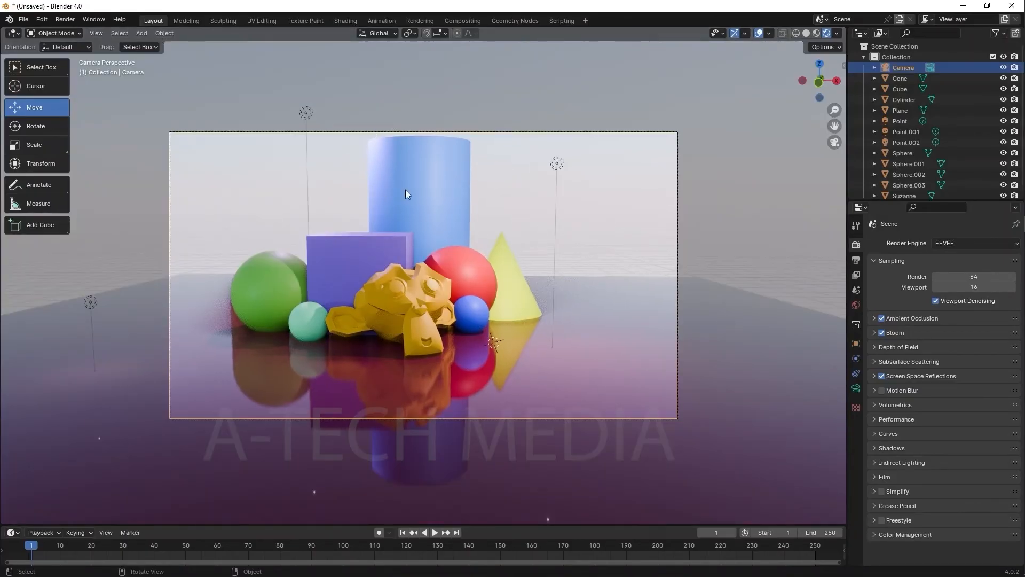
# Step: Move the camera slightly along X to centre the objects, and check the framing through the camera
pyautogui.moveTo(447, 165); pyautogui.dragTo(425, 194, button='middle')
pyautogui.scroll(-3, 425, 195)
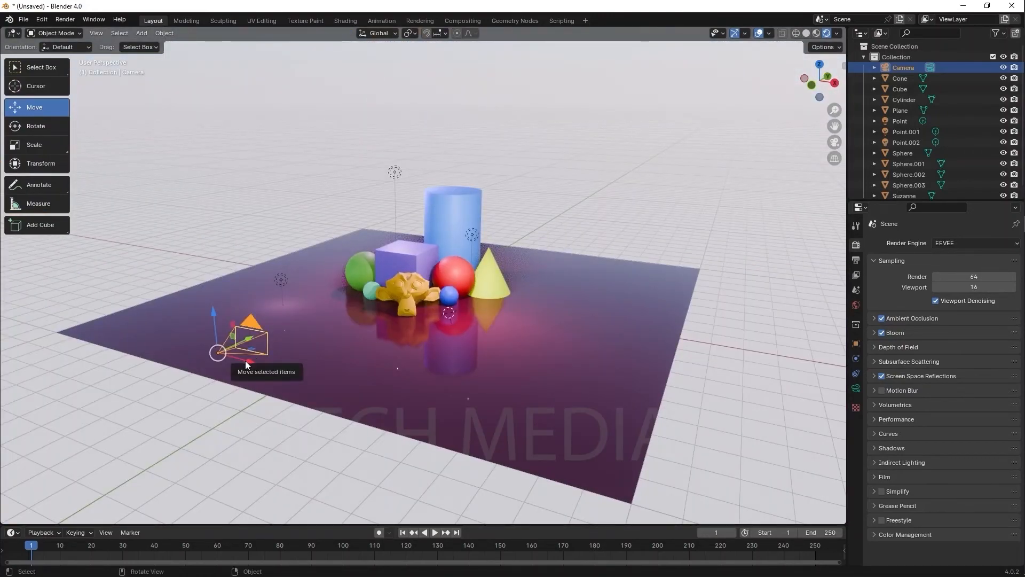
pyautogui.moveTo(246, 360); pyautogui.dragTo(231, 356)
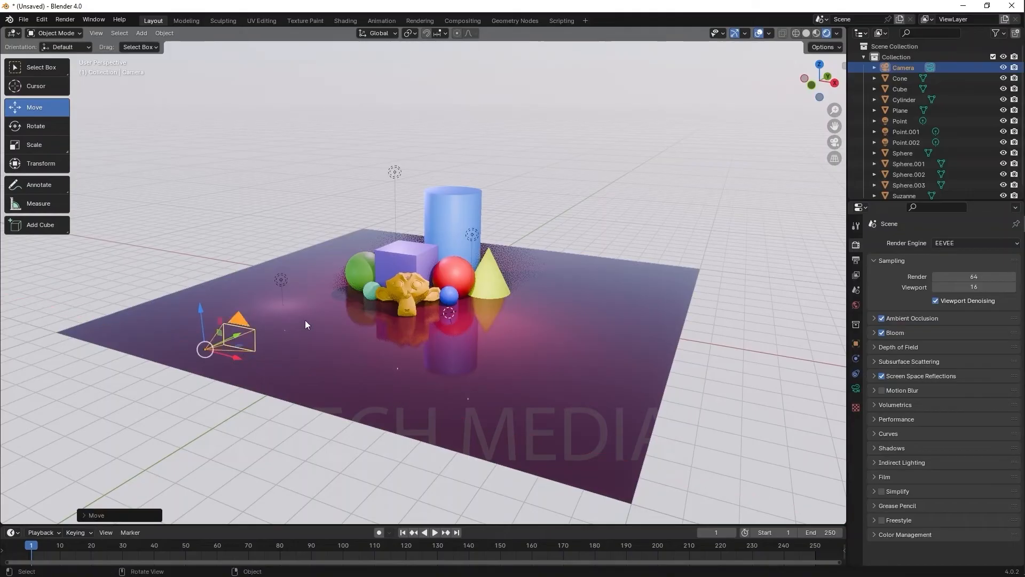
pyautogui.press('KP_0')
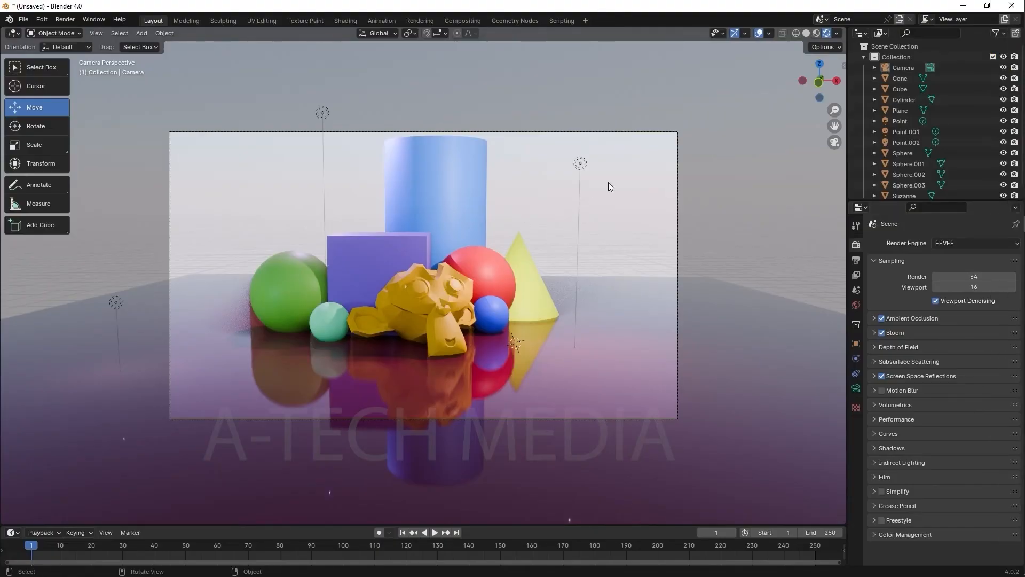
# Step: Raise the camera high above the plane along Z, check its framing in camera view, and deselect it
pyautogui.moveTo(555, 192); pyautogui.dragTo(275, 251, button='middle')
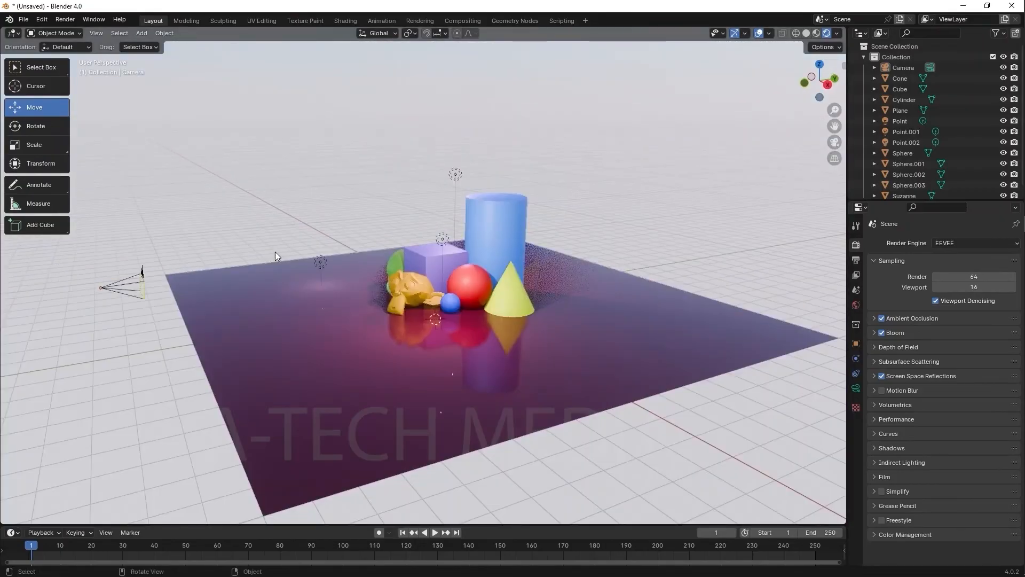
pyautogui.click(109, 283)
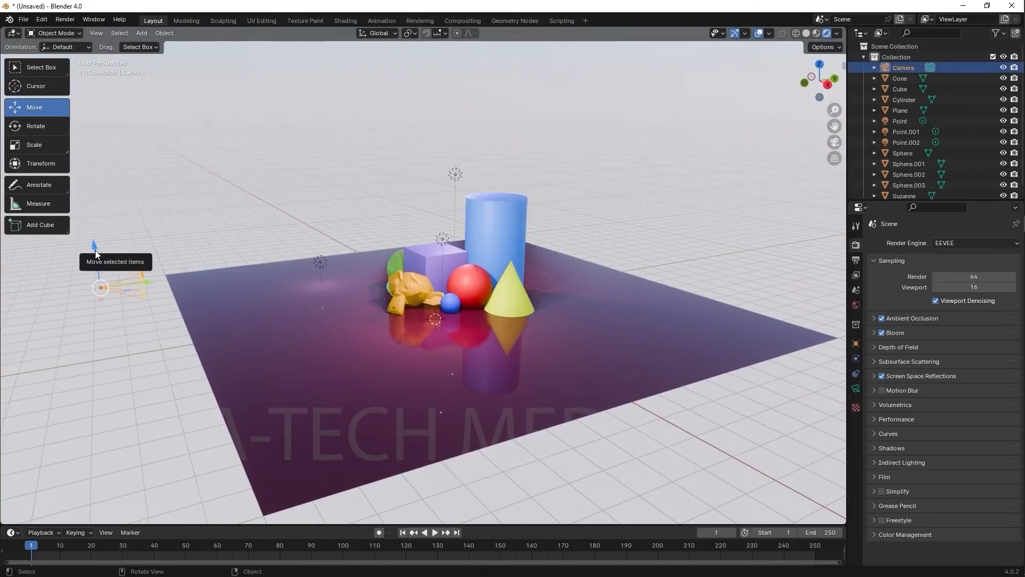
pyautogui.moveTo(92, 252); pyautogui.dragTo(69, 88)
pyautogui.press('KP_0')
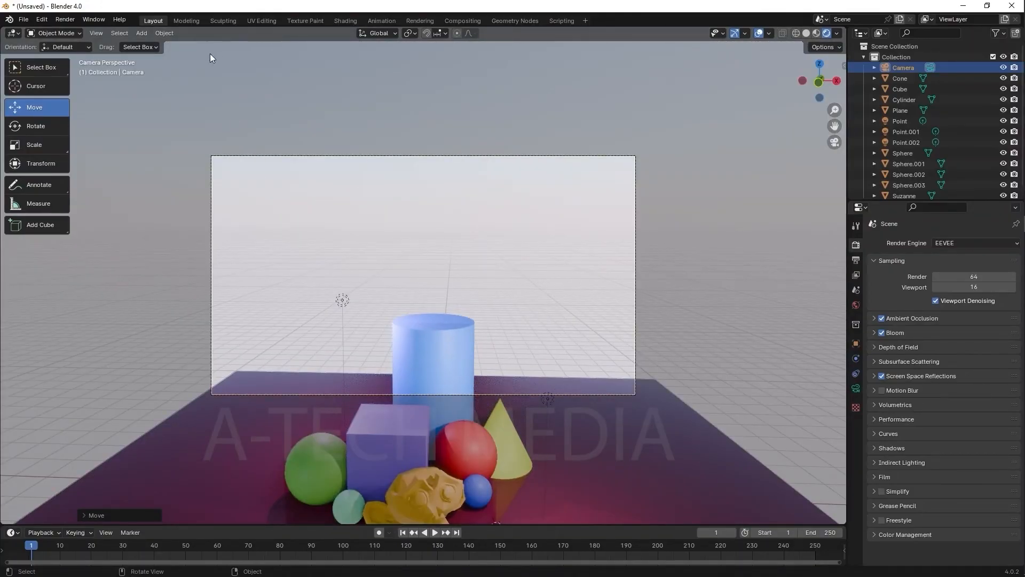
pyautogui.click(387, 103)
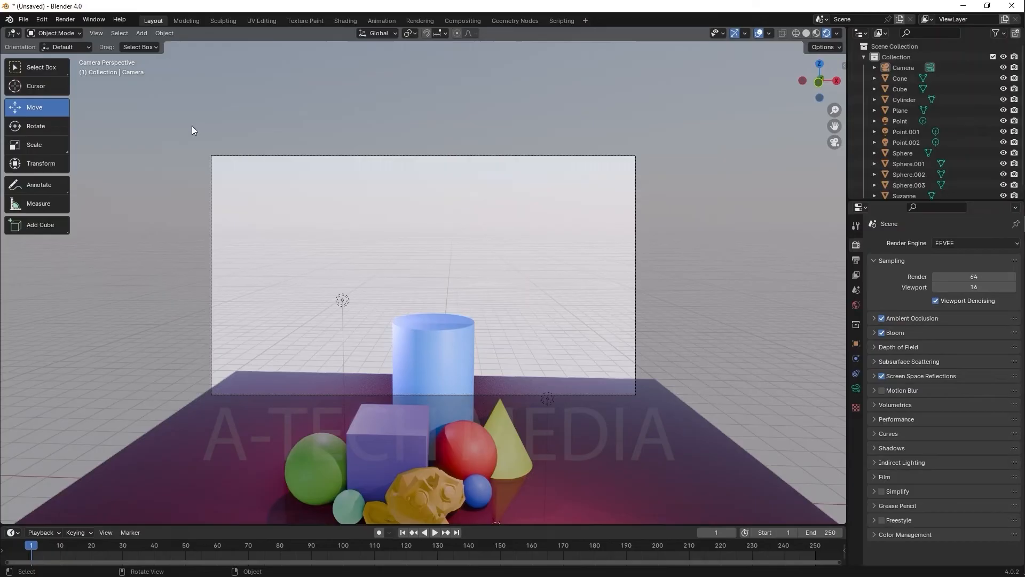
# Step: Leave the camera view and use Walk Navigation to move forward until the monkey head and nearby objects are close up
pyautogui.click(96, 33)
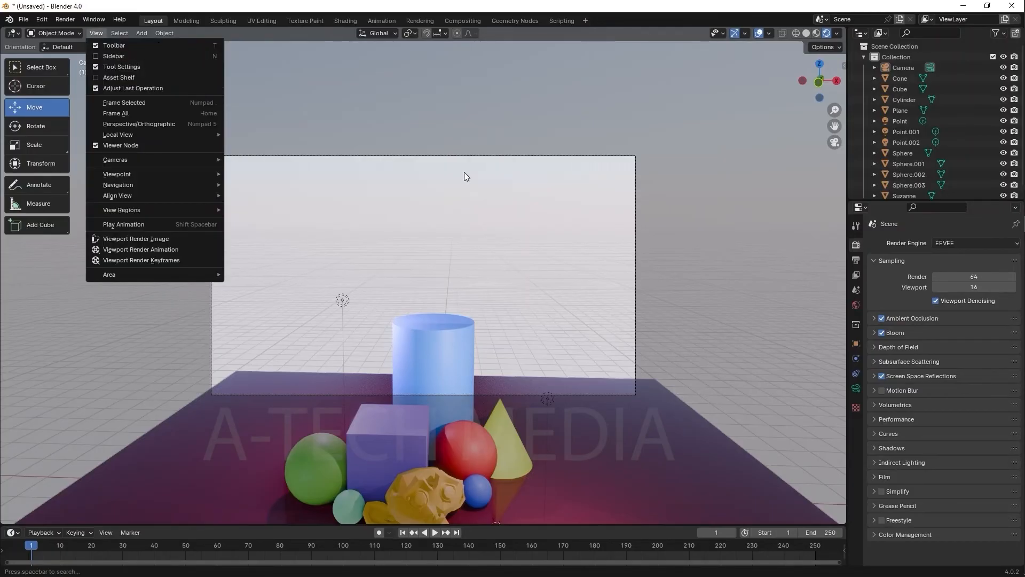
pyautogui.moveTo(509, 188); pyautogui.dragTo(481, 208, button='middle')
pyautogui.click(98, 37)
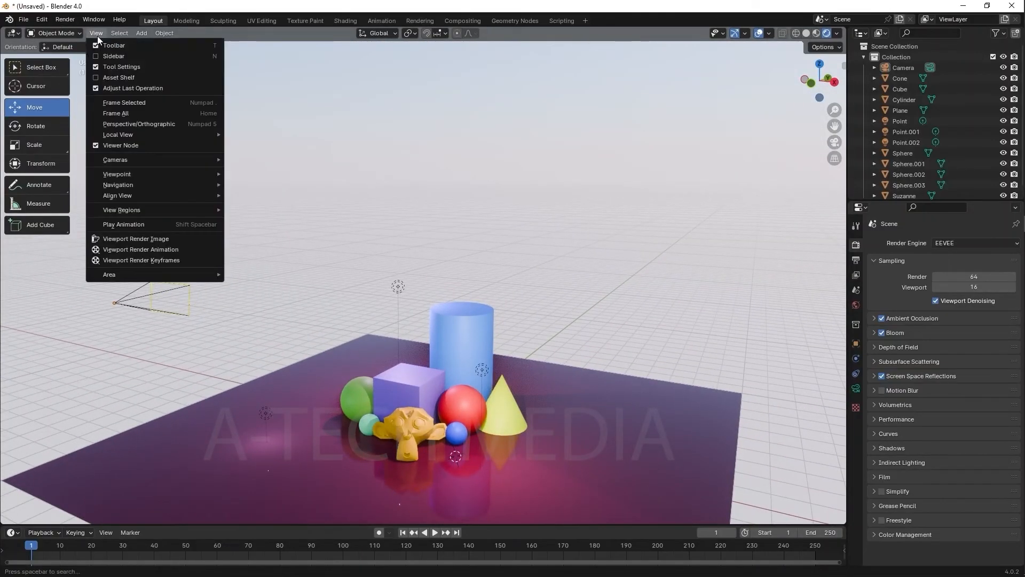
pyautogui.moveTo(127, 173)
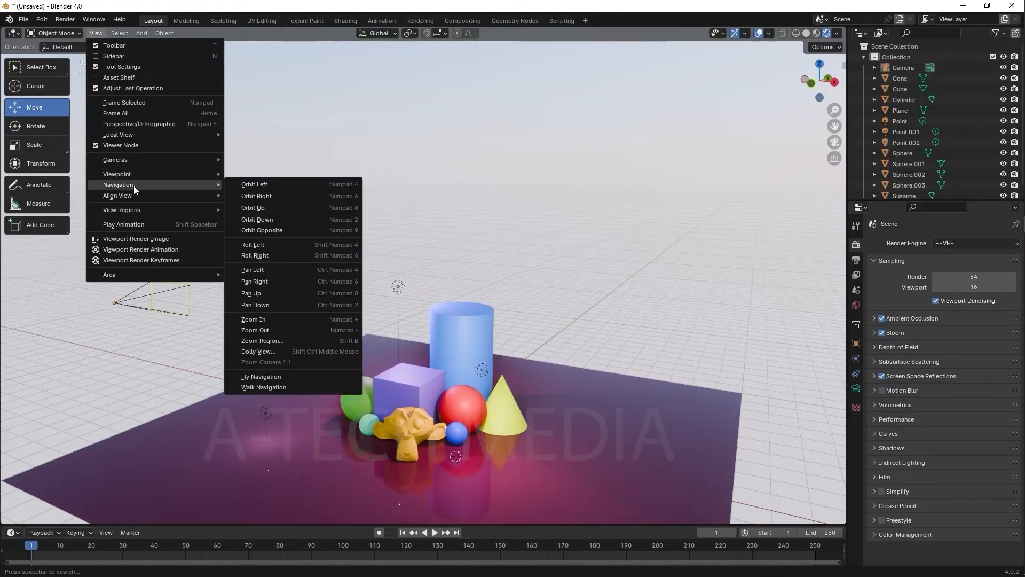
pyautogui.click(313, 387)
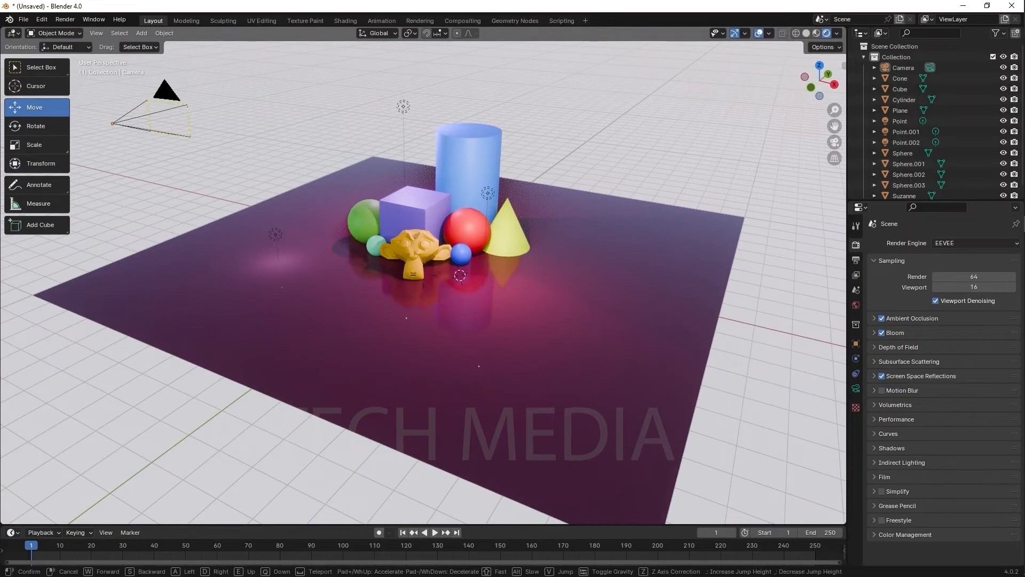
pyautogui.press('w')
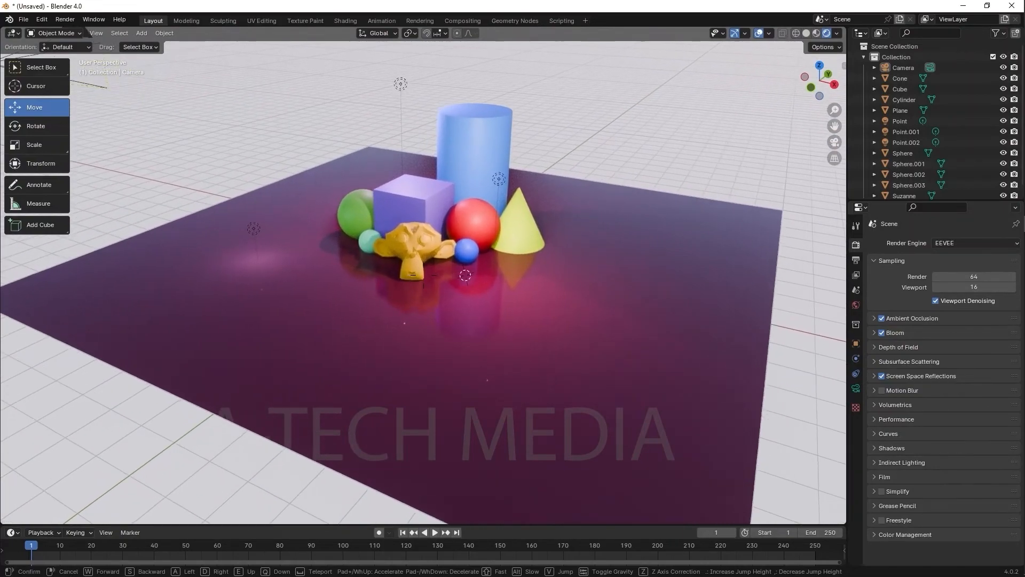
pyautogui.press('w')
pyautogui.press('w')
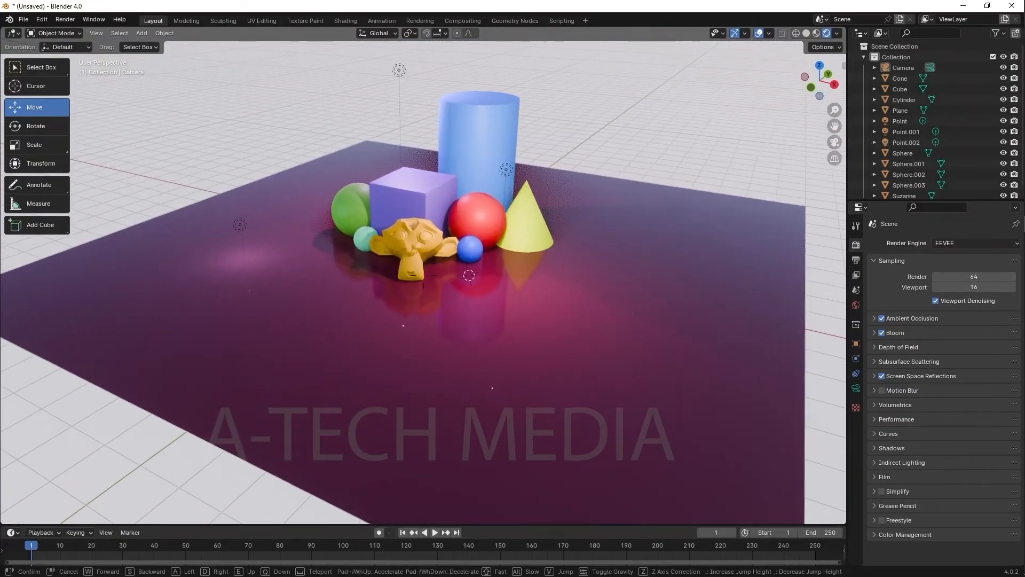
pyautogui.press('w')
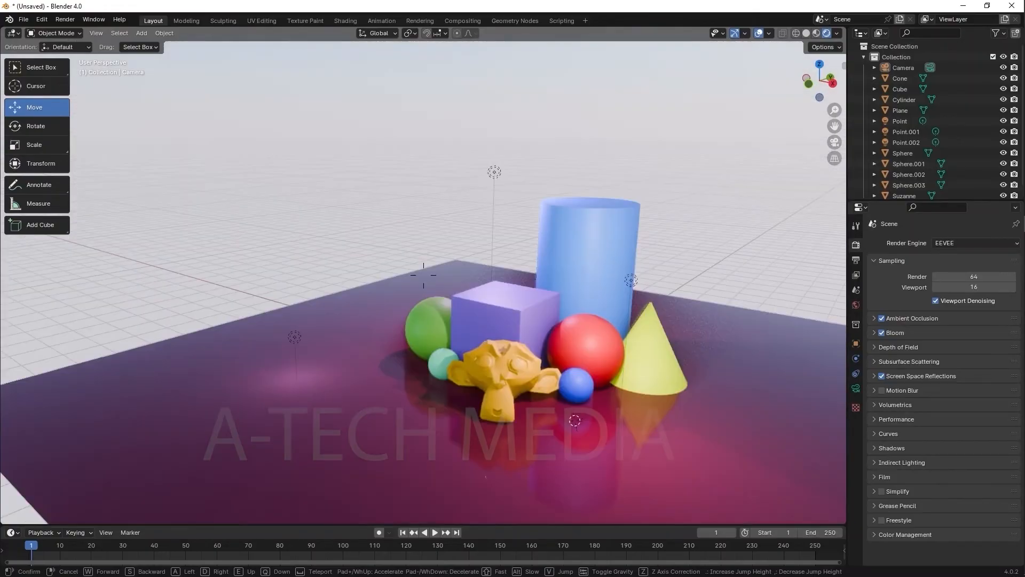
pyautogui.press('w')
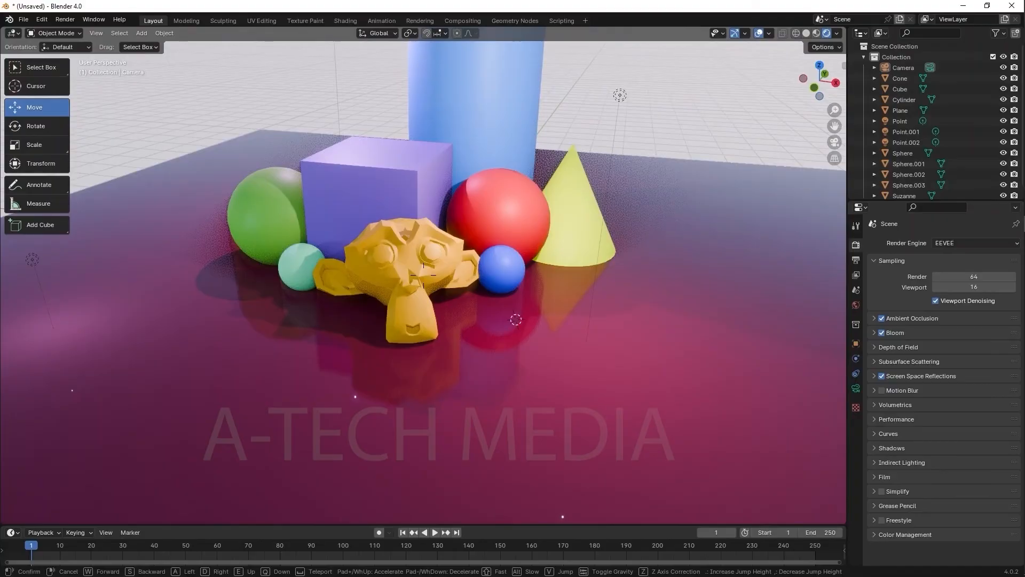
pyautogui.click(542, 251)
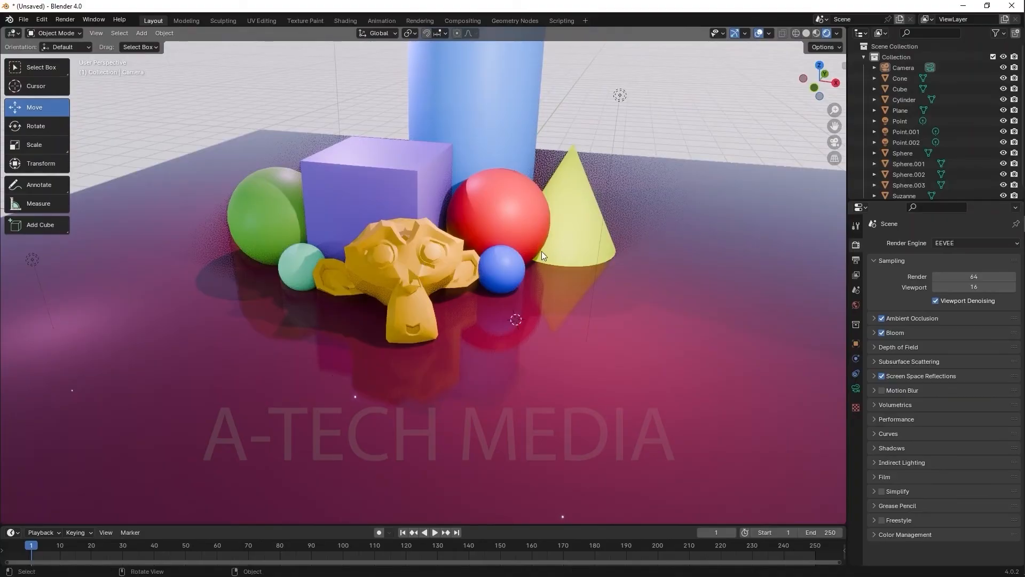
# Step: Switch the viewport to solid shading and briefly try Fly Navigation
pyautogui.click(806, 33)
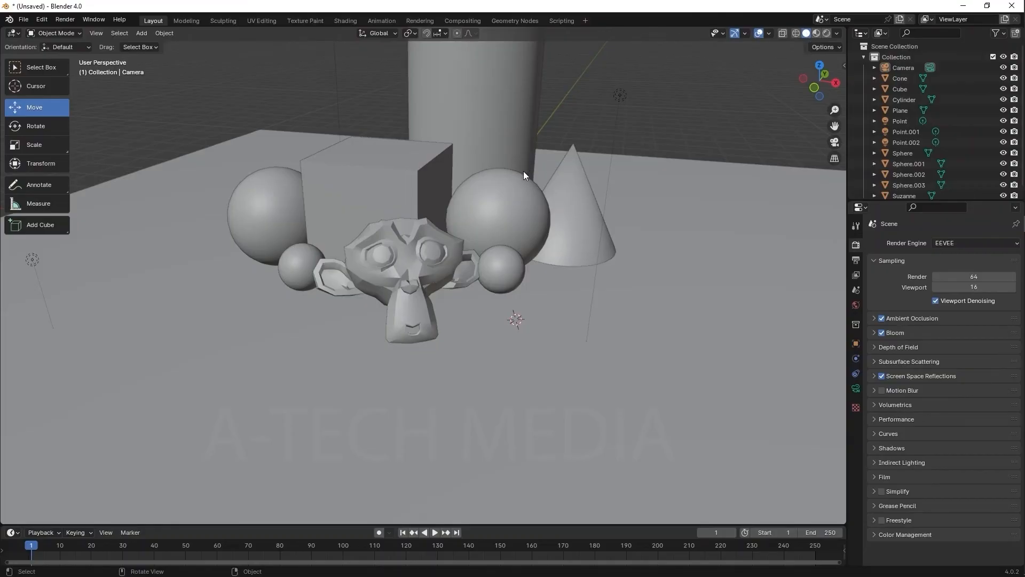
pyautogui.click(101, 34)
pyautogui.moveTo(129, 185)
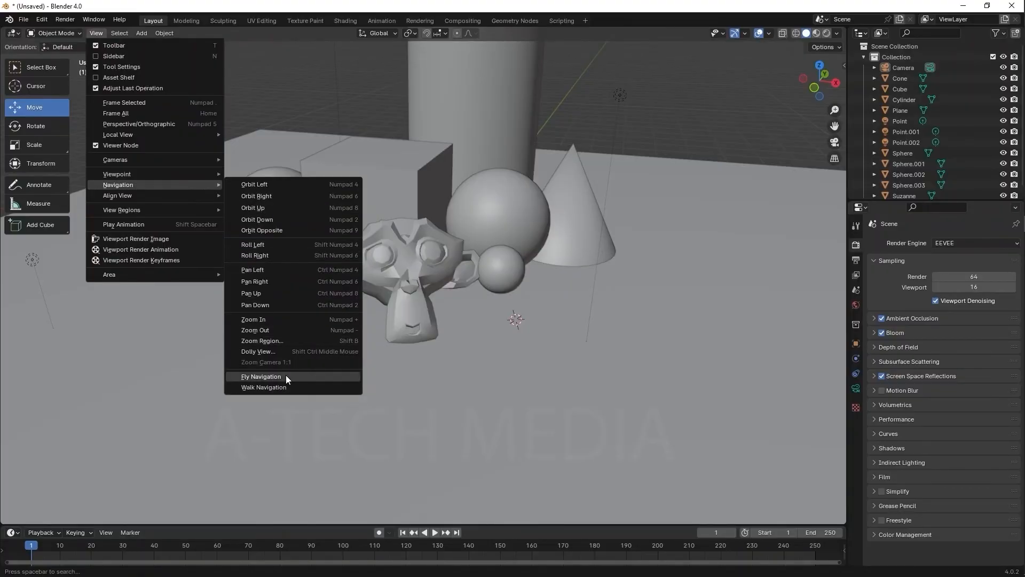
pyautogui.click(261, 377)
pyautogui.press('Escape')
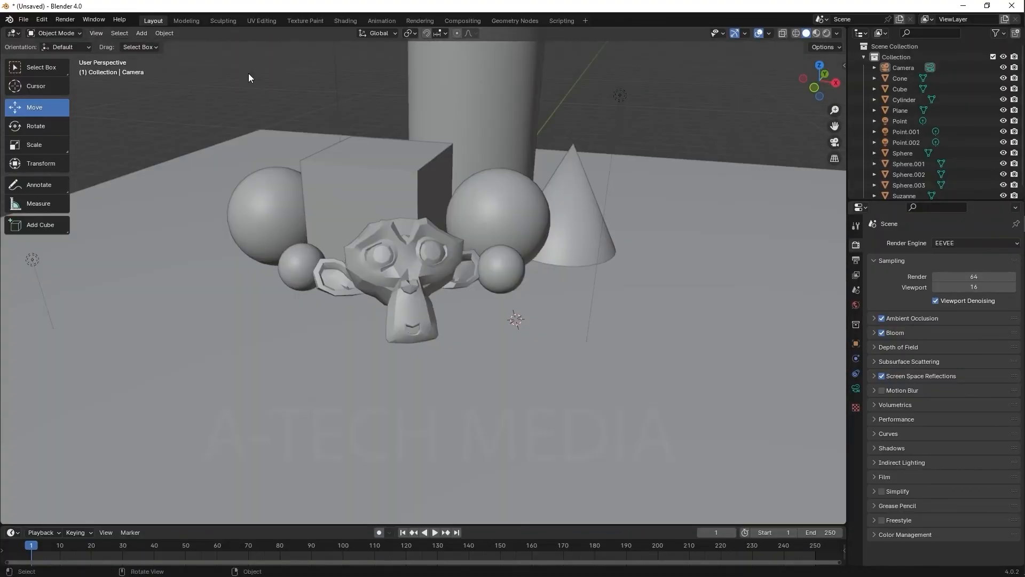
# Step: Try Walk Navigation in the solid view, moving forward, backward and sideways around the objects, and cancel it
pyautogui.click(99, 32)
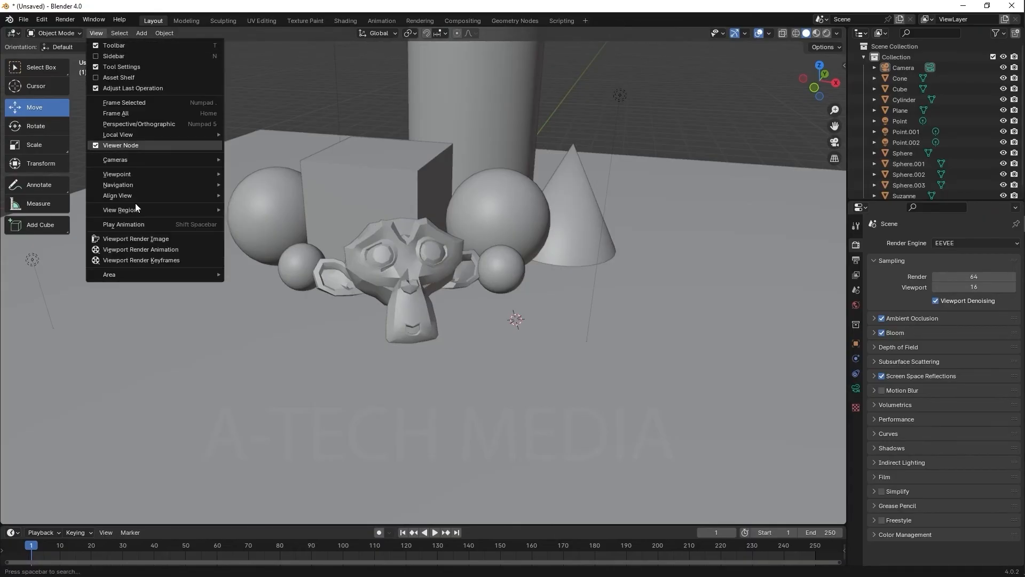
pyautogui.moveTo(154, 185)
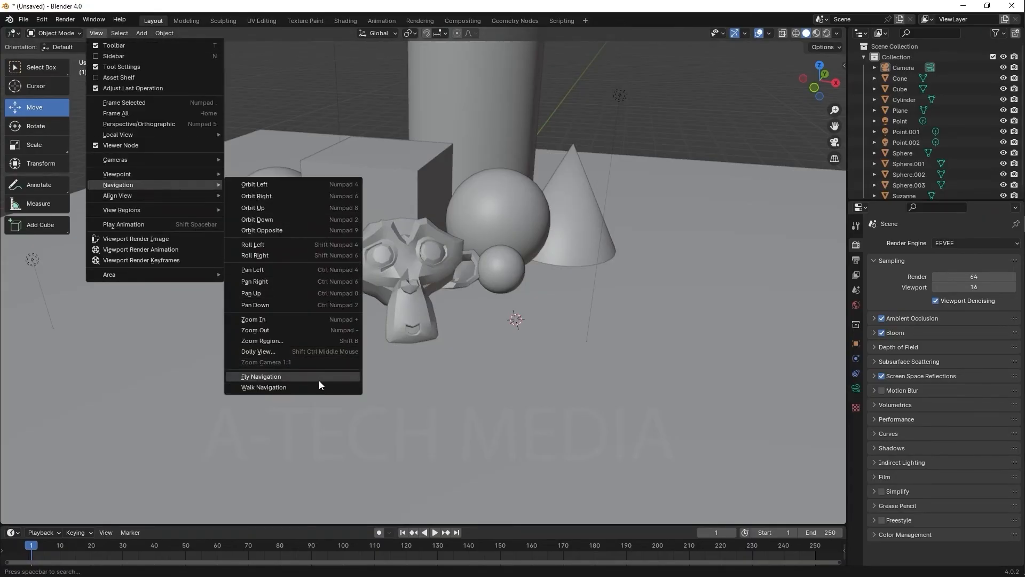
pyautogui.click(294, 387)
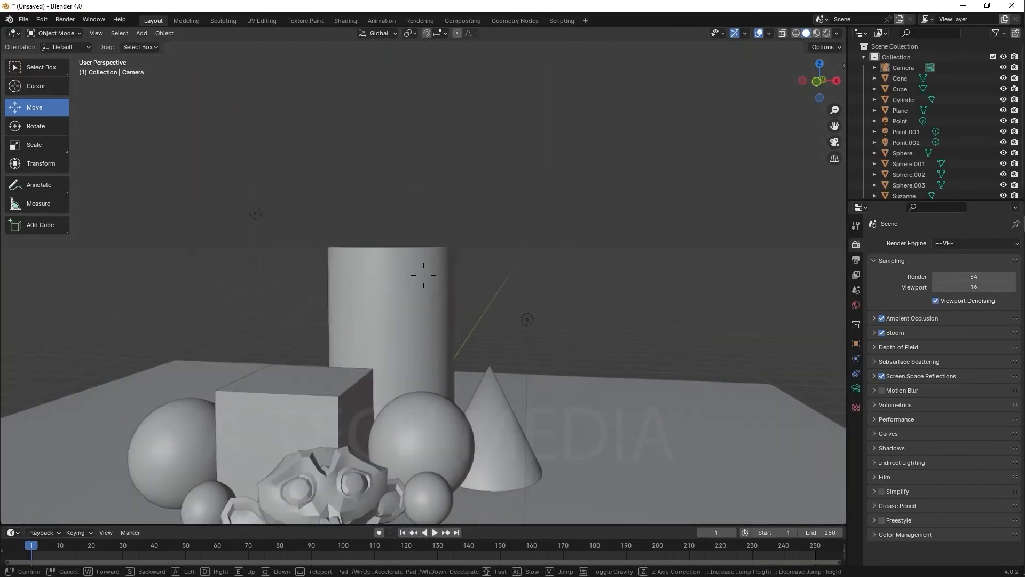
pyautogui.press('w')
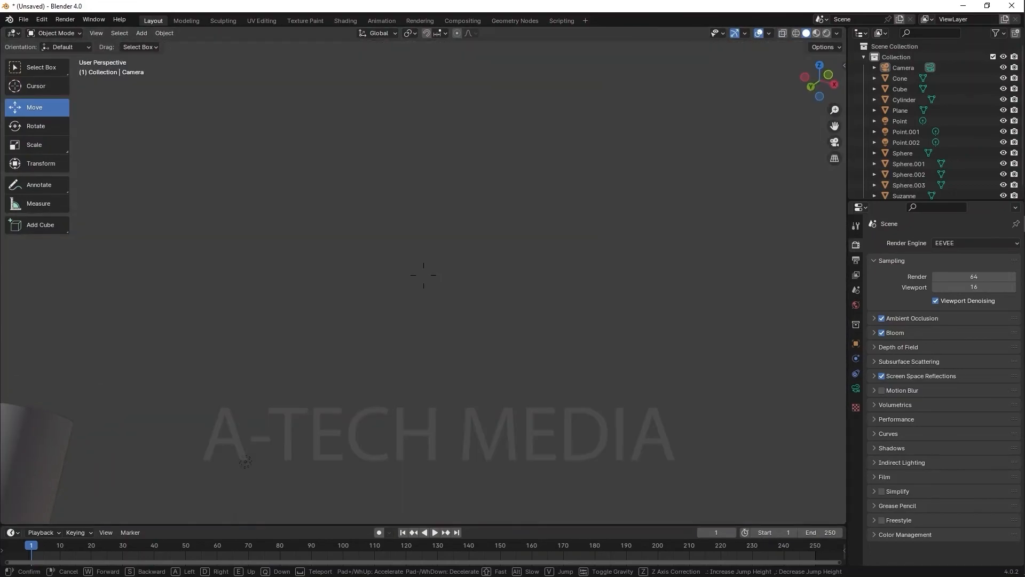
pyautogui.press('w')
pyautogui.press('s')
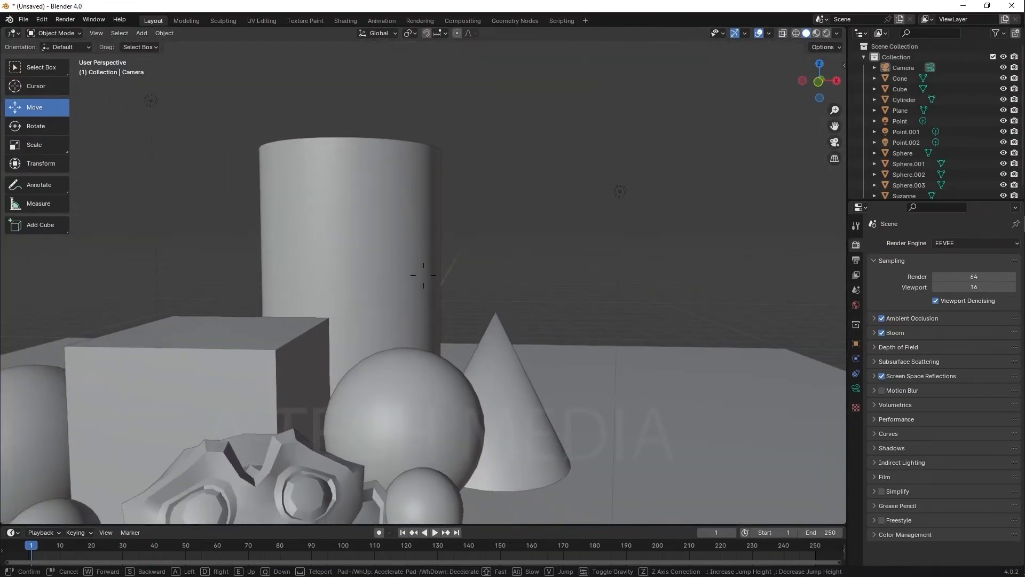
pyautogui.press('s')
pyautogui.press('a')
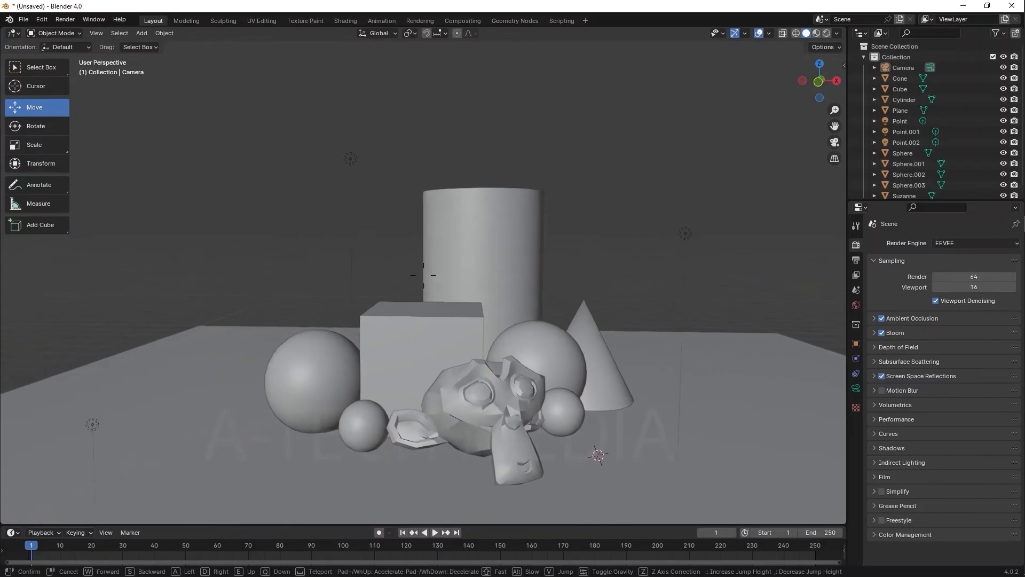
pyautogui.press('d')
pyautogui.press('s')
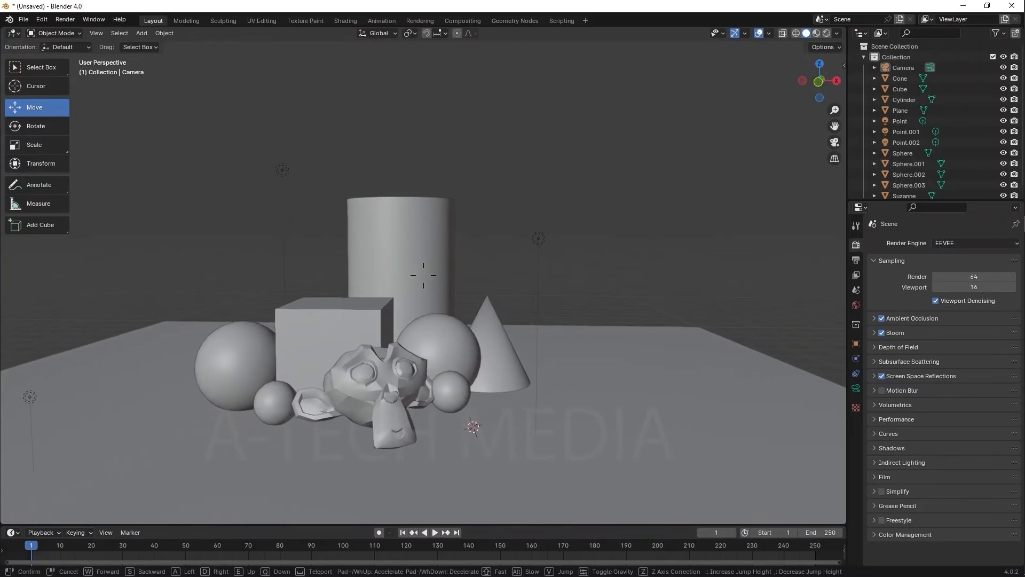
pyautogui.press('Escape')
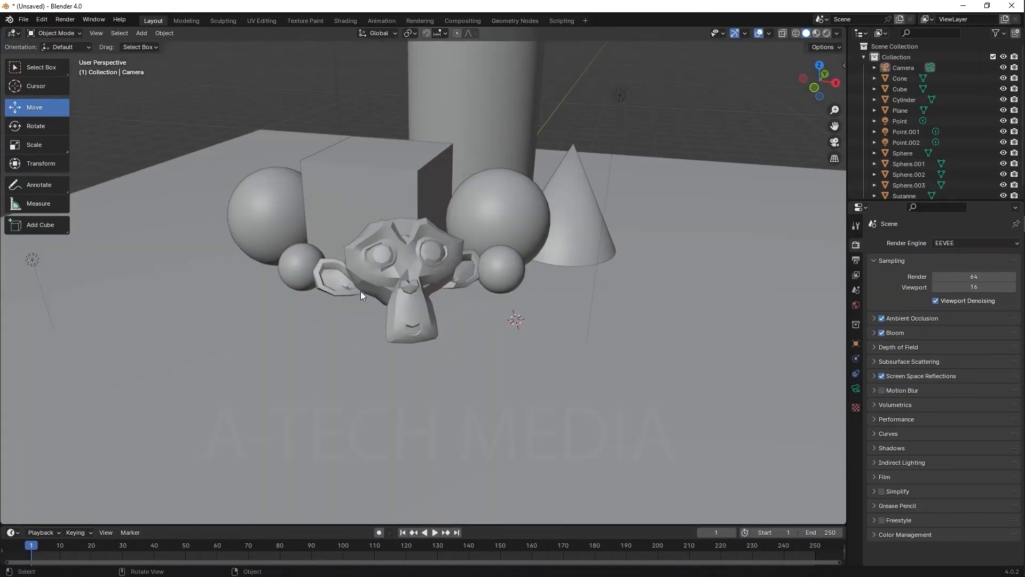
# Step: Show the rendered scene through the camera and use Walk Navigation to bring the camera to a low front view framing all the objects
pyautogui.click(827, 33)
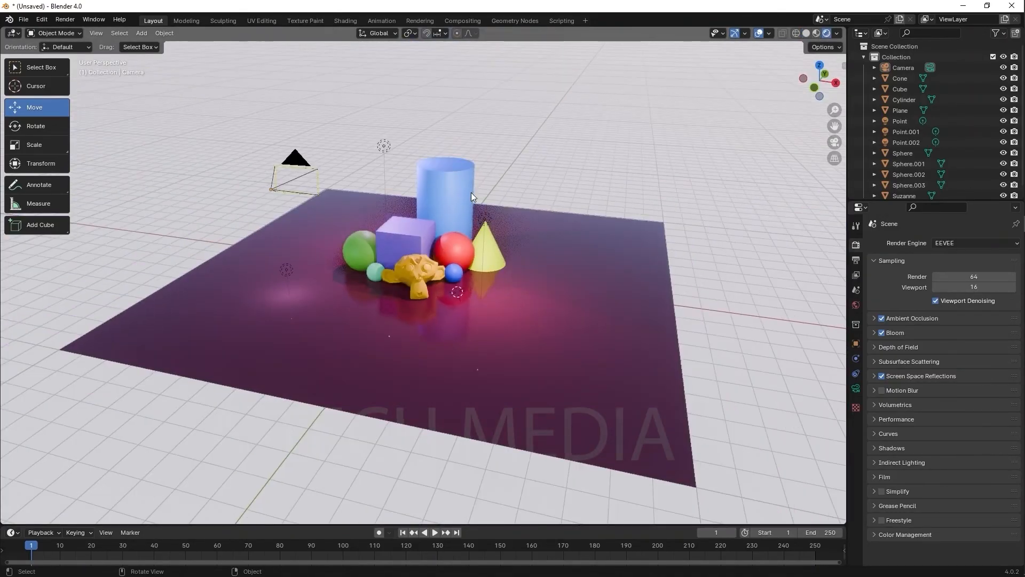
pyautogui.press('KP_0')
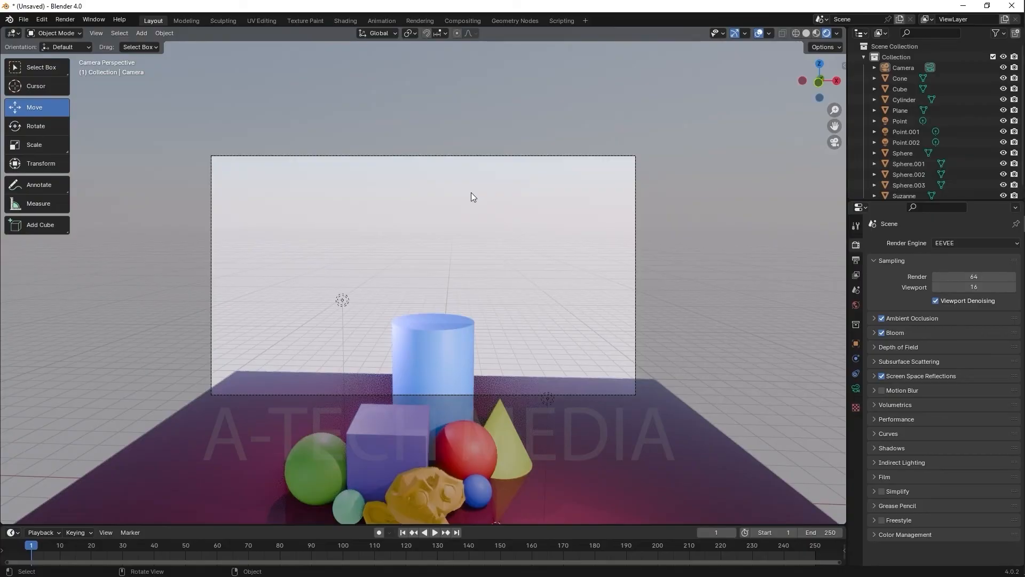
pyautogui.click(97, 32)
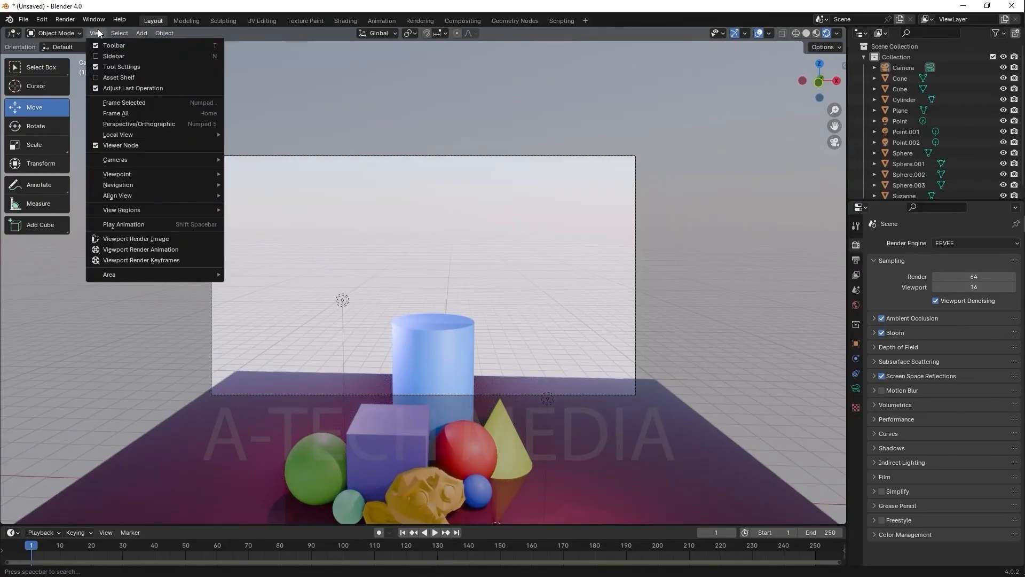
pyautogui.moveTo(137, 186)
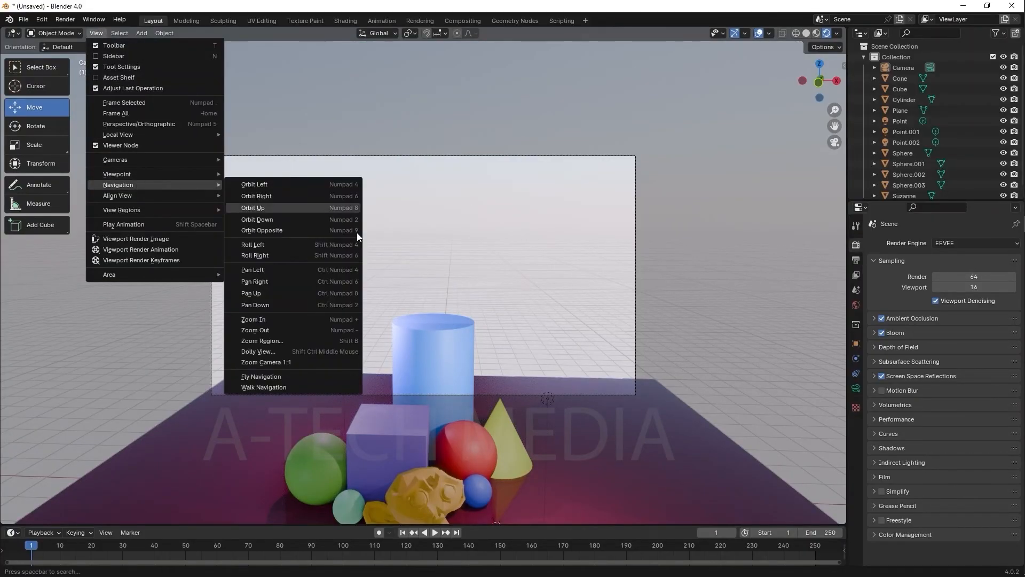
pyautogui.click(264, 387)
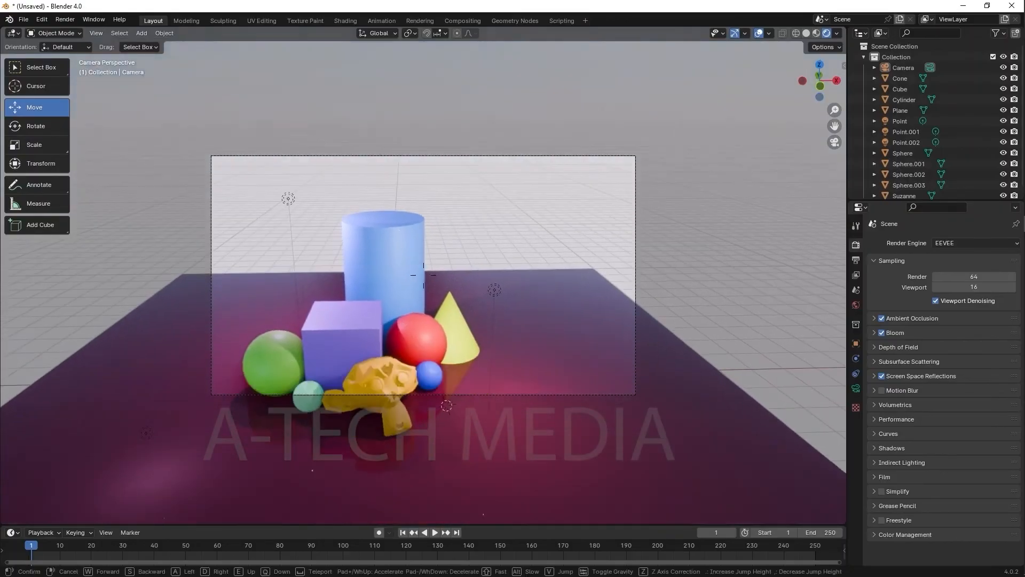
pyautogui.press('w')
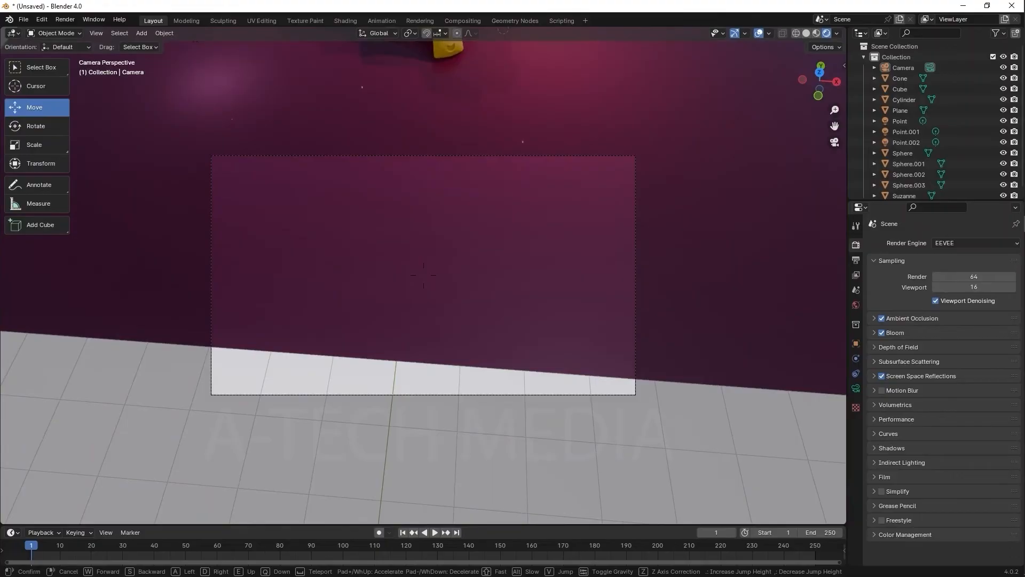
pyautogui.press('w')
pyautogui.press('w')
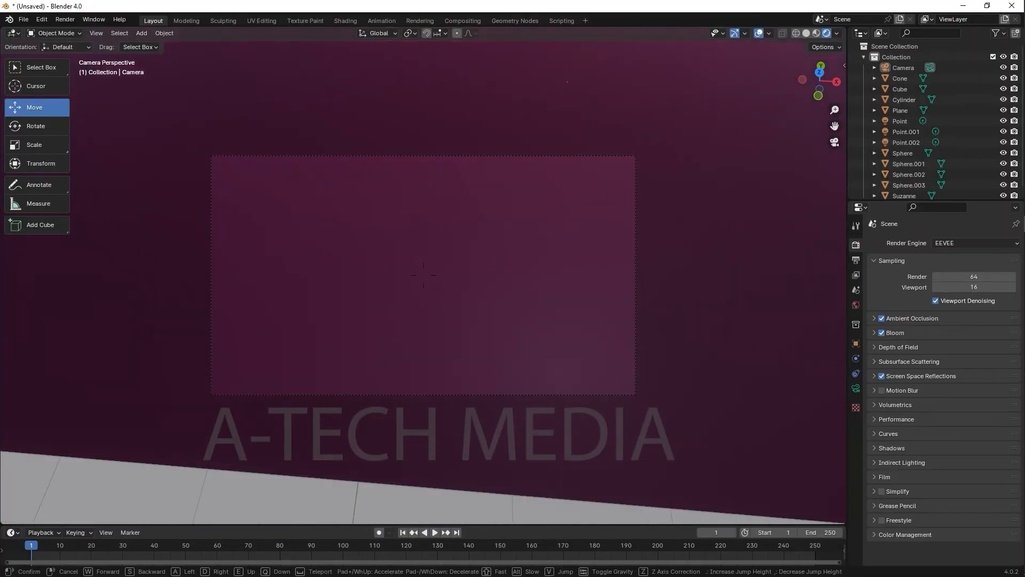
pyautogui.press('s')
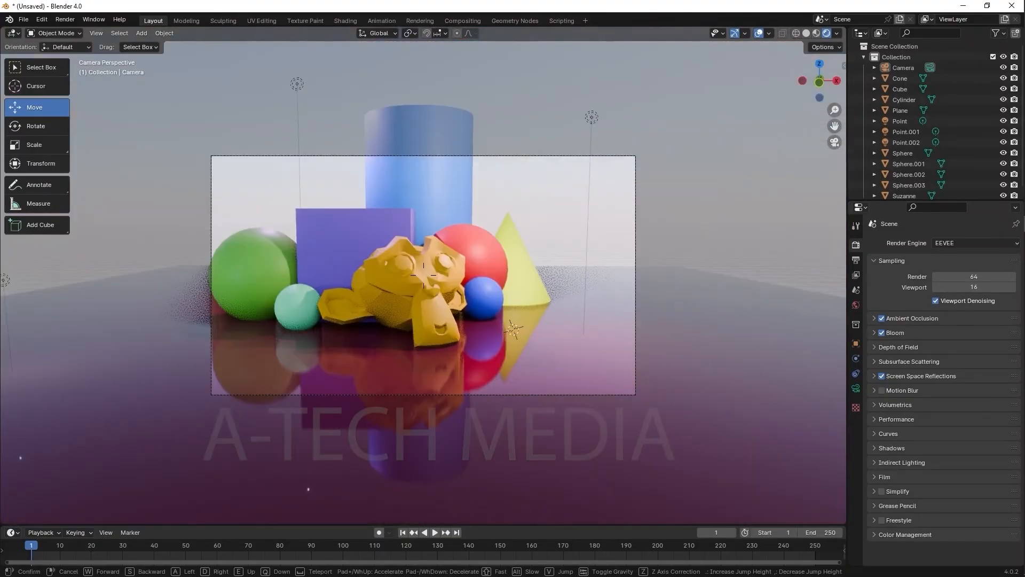
pyautogui.press('s')
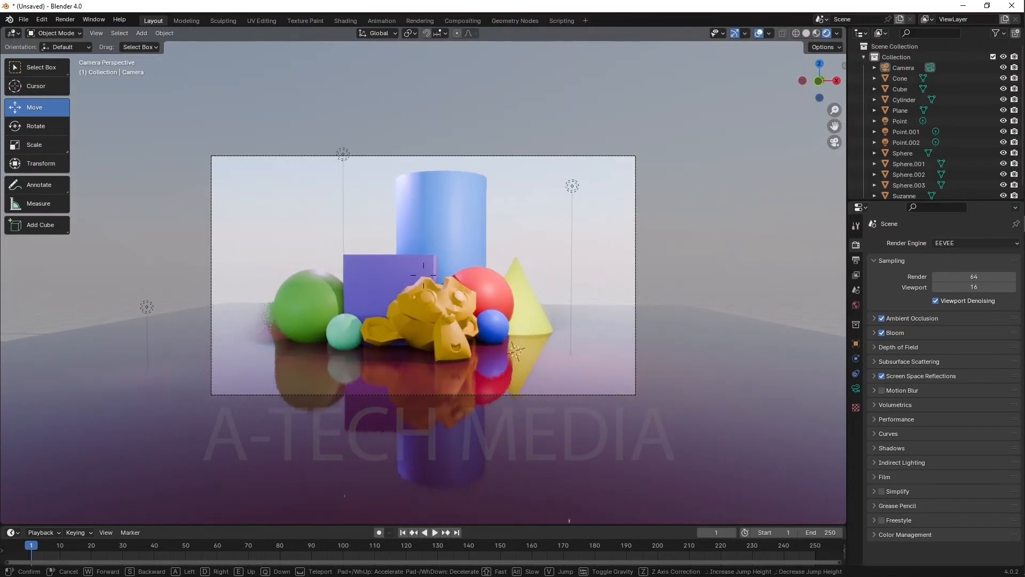
# Step: Walk the camera slightly closer and strafe it from side to side, keeping all the objects inside the frame
pyautogui.press('q')
pyautogui.press('d')
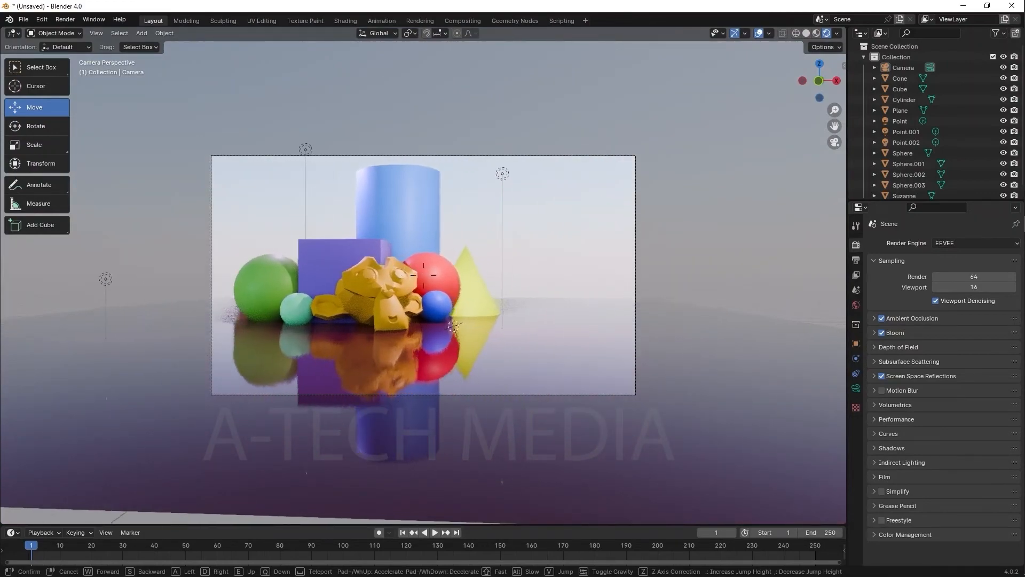
pyautogui.press('a')
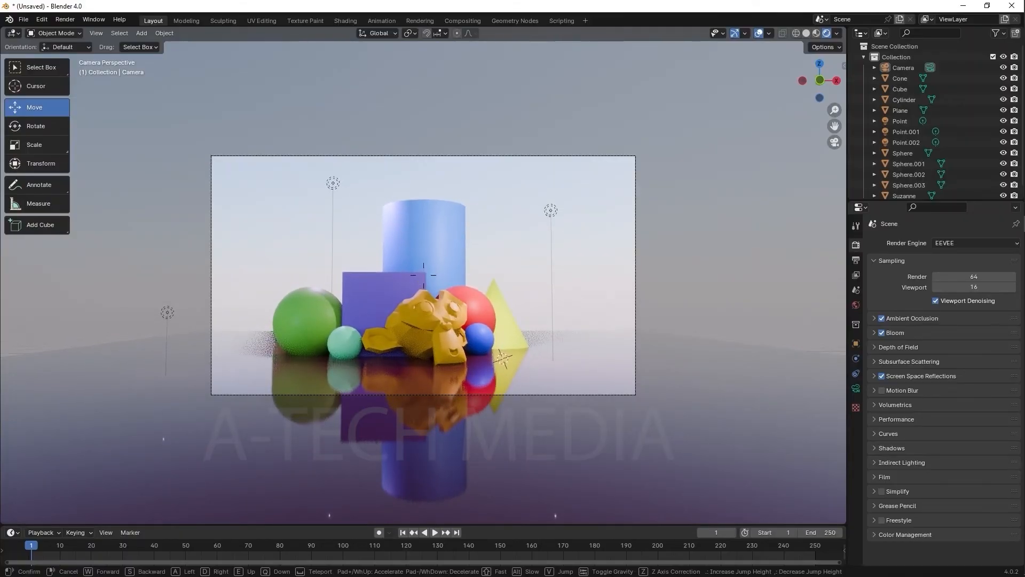
pyautogui.press('w')
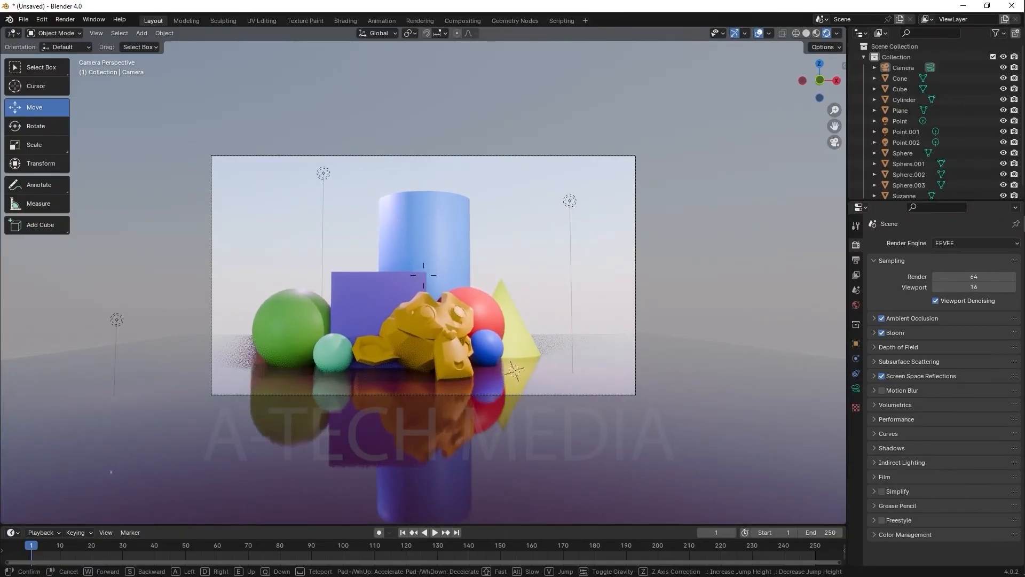
pyautogui.press('d')
pyautogui.press('a')
pyautogui.press('d')
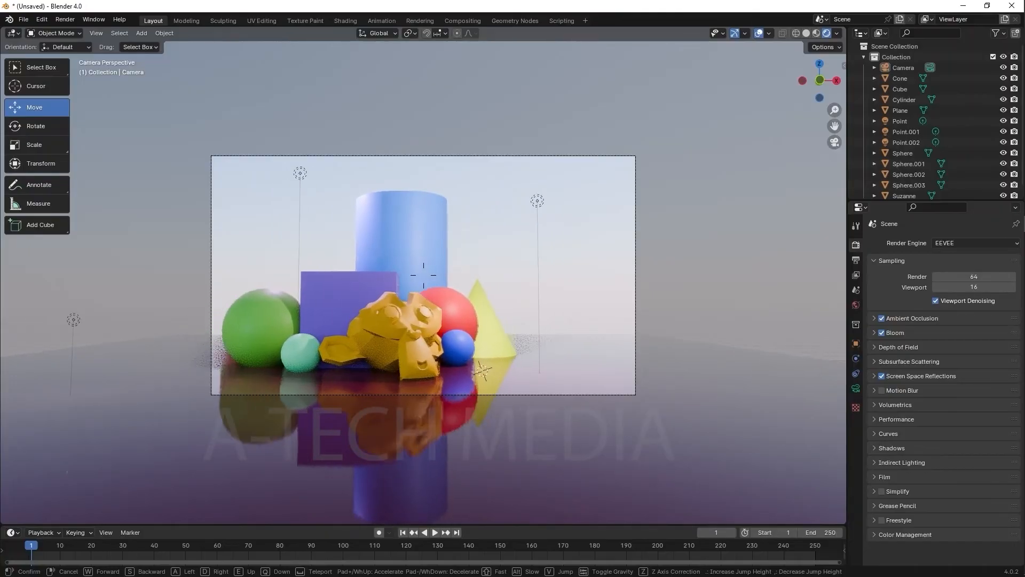
pyautogui.press('d')
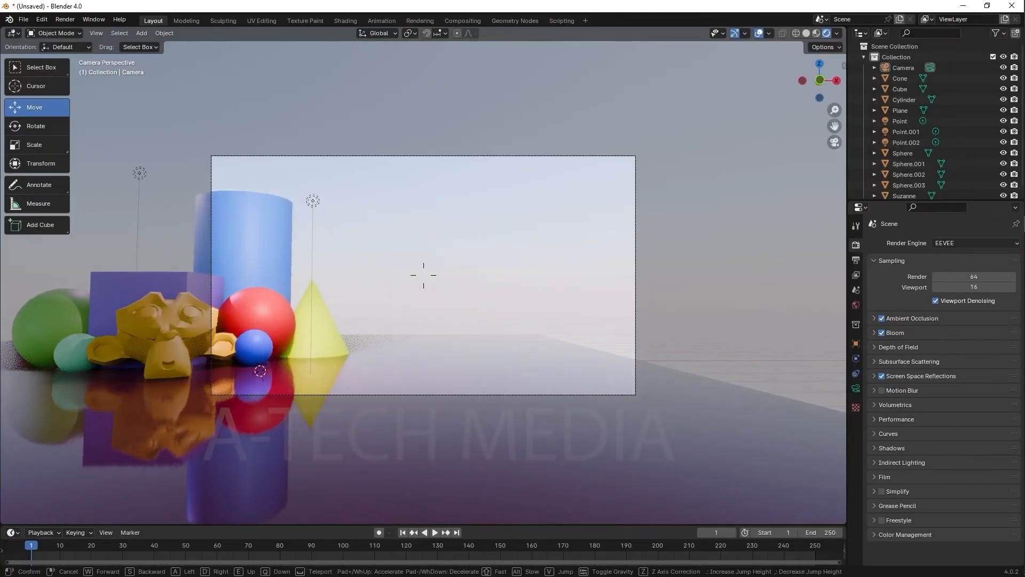
pyautogui.press('a')
pyautogui.press('a')
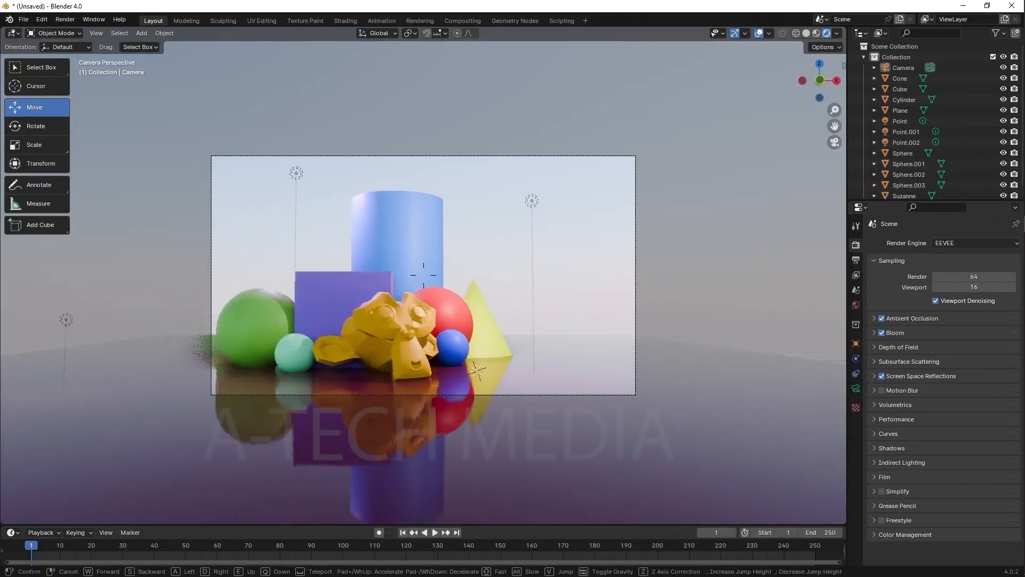
# Step: Back the camera away from the objects and alternate its height between below and above the plane, ending above it
pyautogui.press('s')
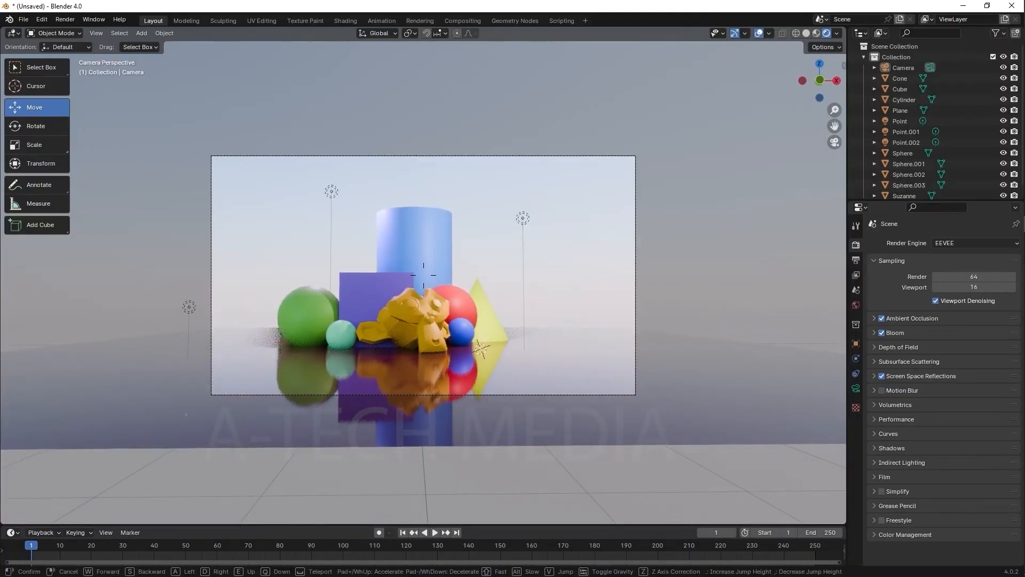
pyautogui.press('e')
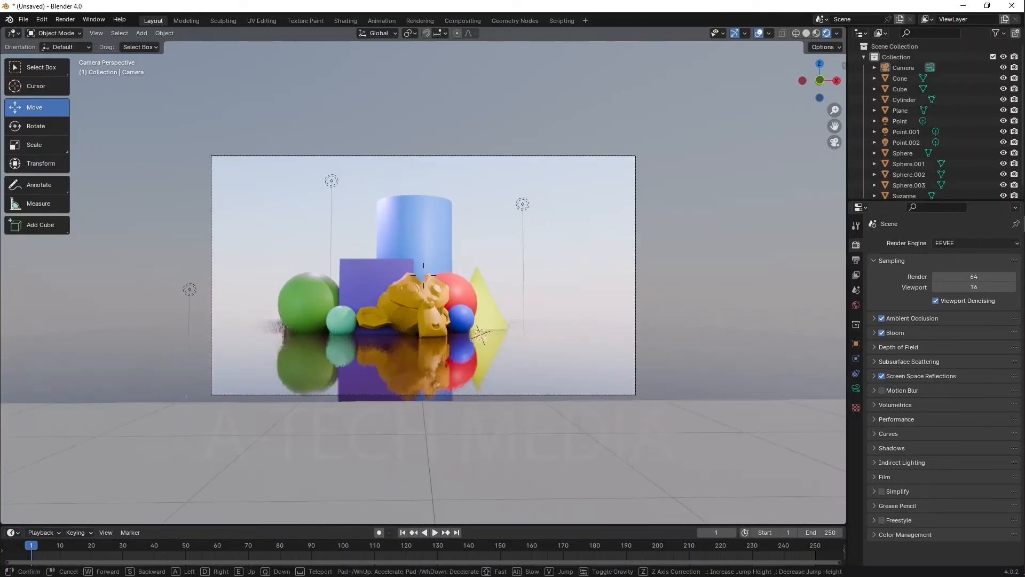
pyautogui.press('q')
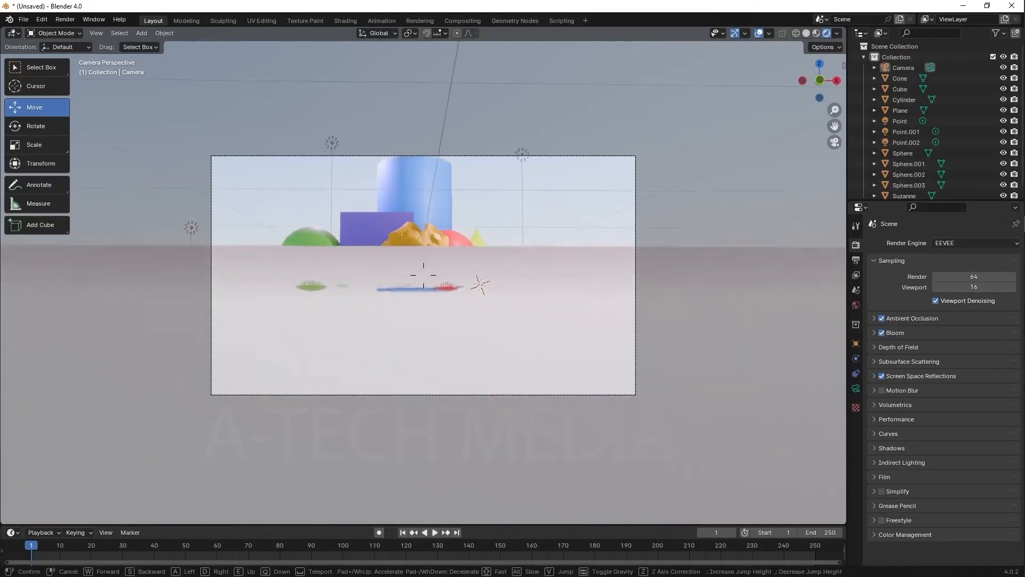
pyautogui.press('e')
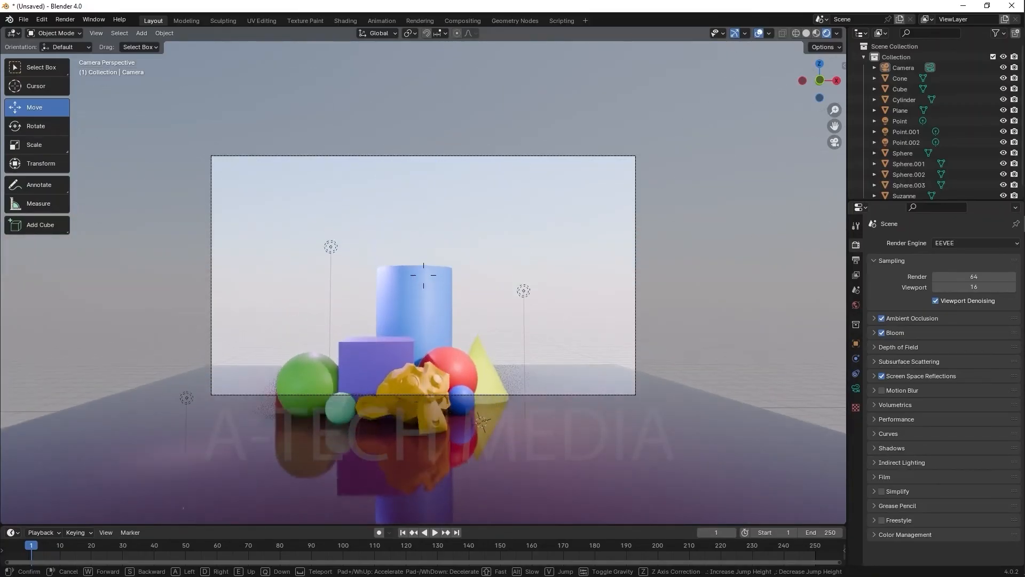
pyautogui.press('q')
pyautogui.press('q')
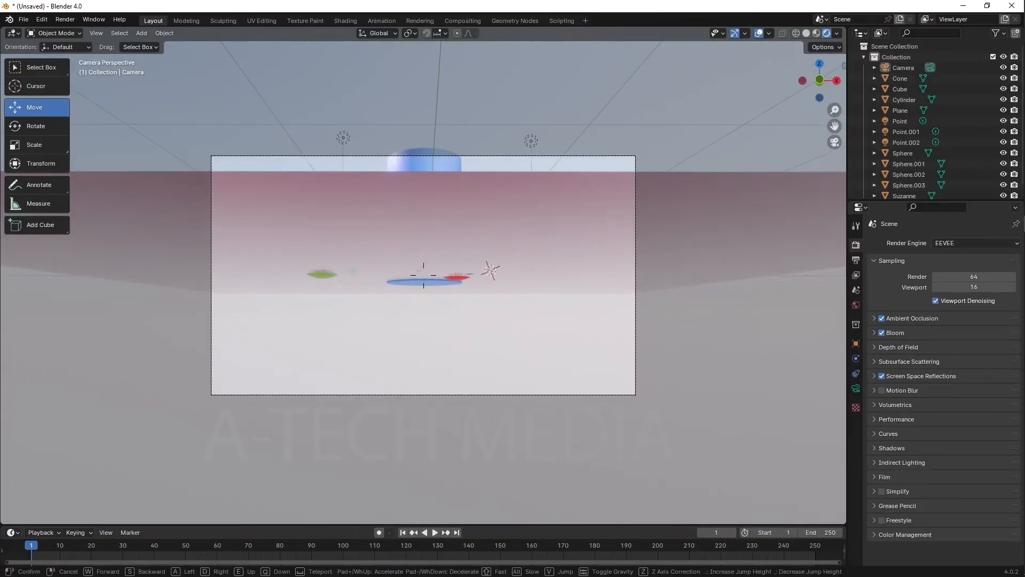
pyautogui.press('e')
pyautogui.press('e')
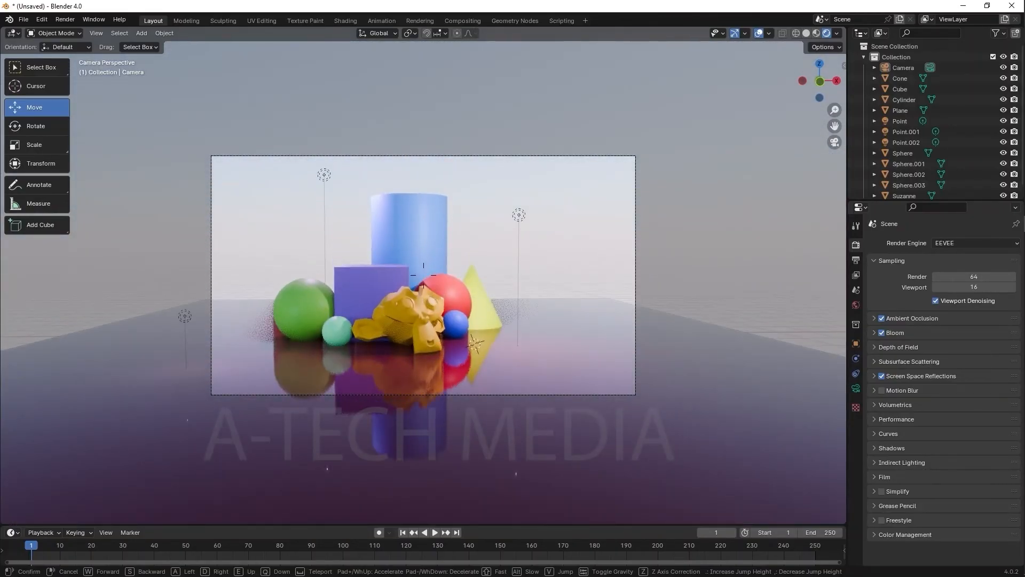
# Step: Keep walking the camera up, down, sideways, back and forward, and confirm a slightly raised front view framing all the objects
pyautogui.press('e')
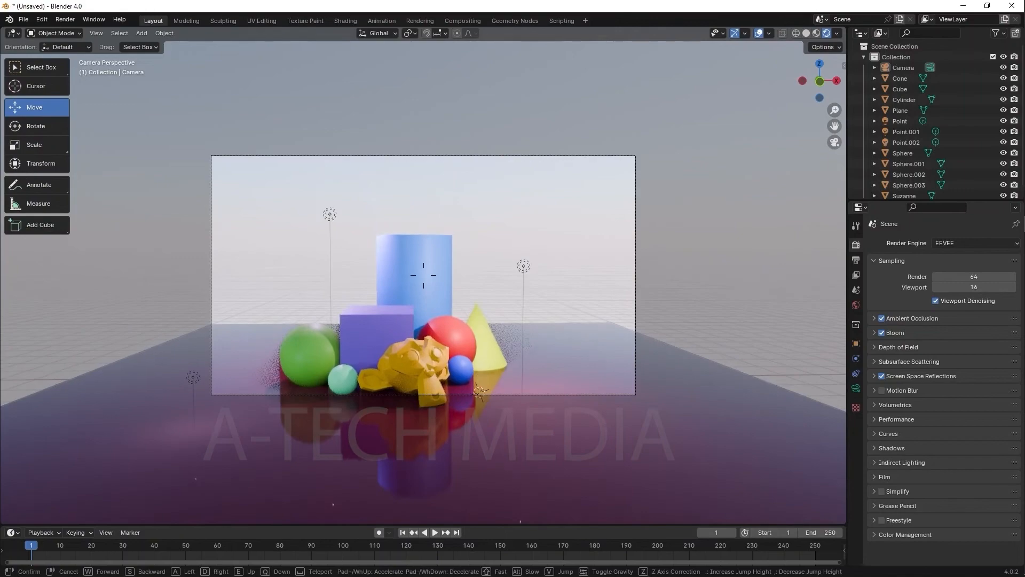
pyautogui.press('q')
pyautogui.press('w')
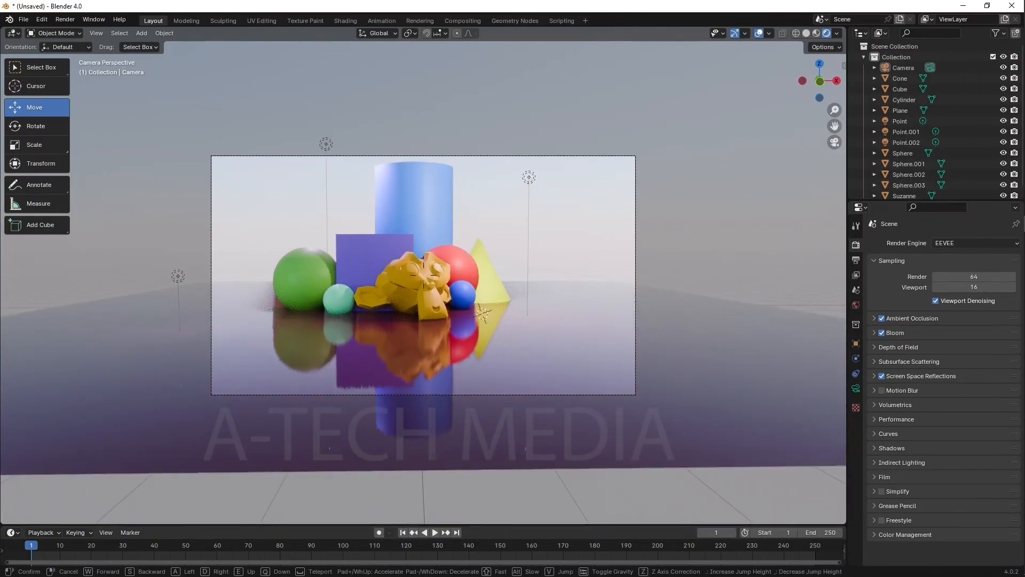
pyautogui.press('a')
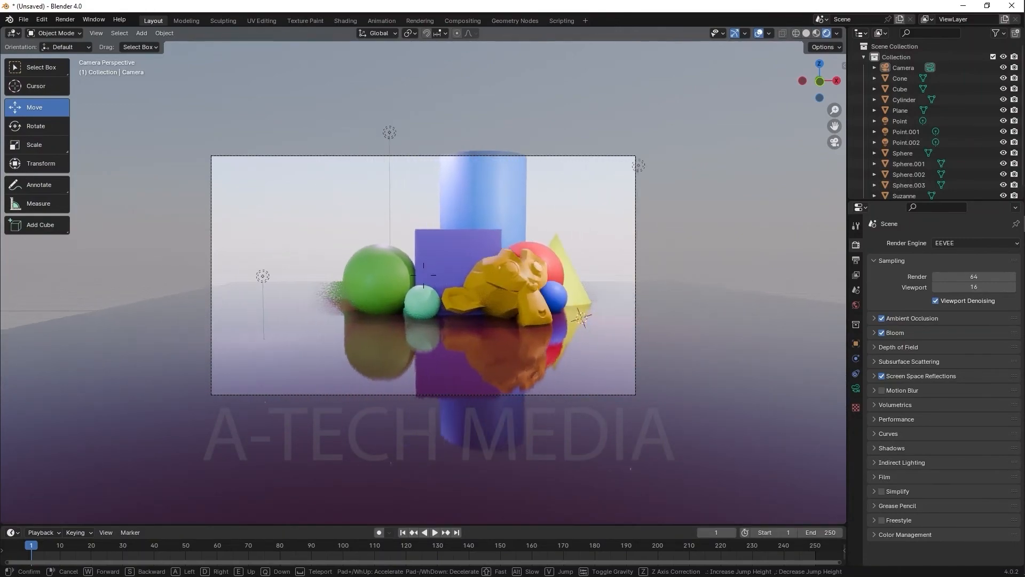
pyautogui.press('d')
pyautogui.press('s')
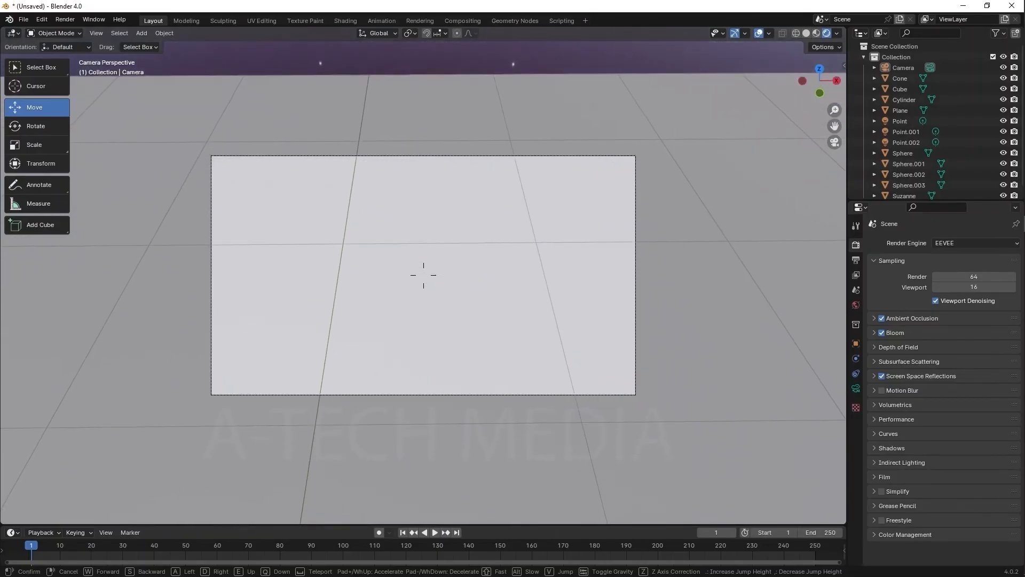
pyautogui.press('s')
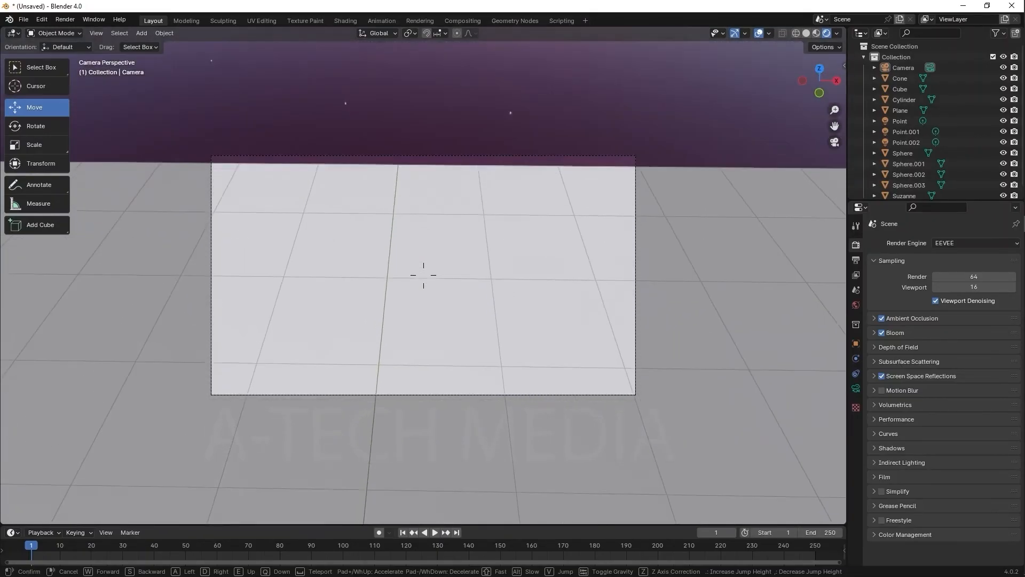
pyautogui.press('w')
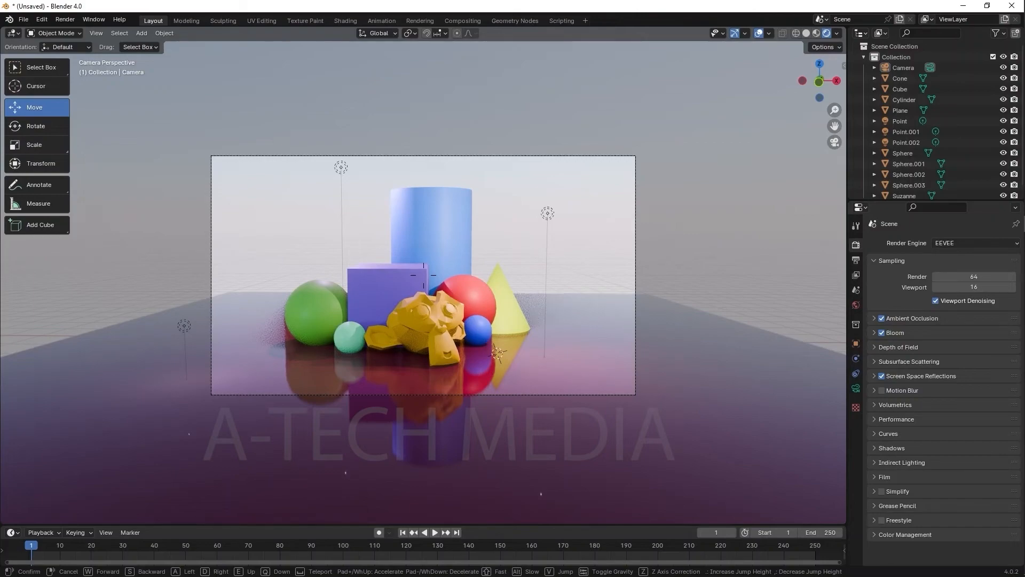
pyautogui.click(318, 389)
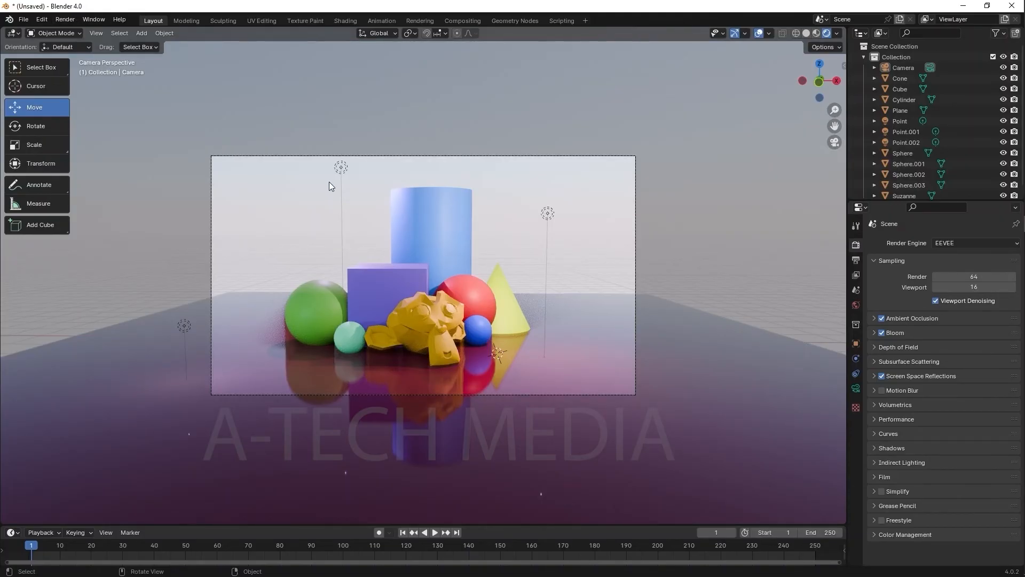
# Step: Render the active scene as a still image and fit the whole picture in the render window
pyautogui.click(63, 20)
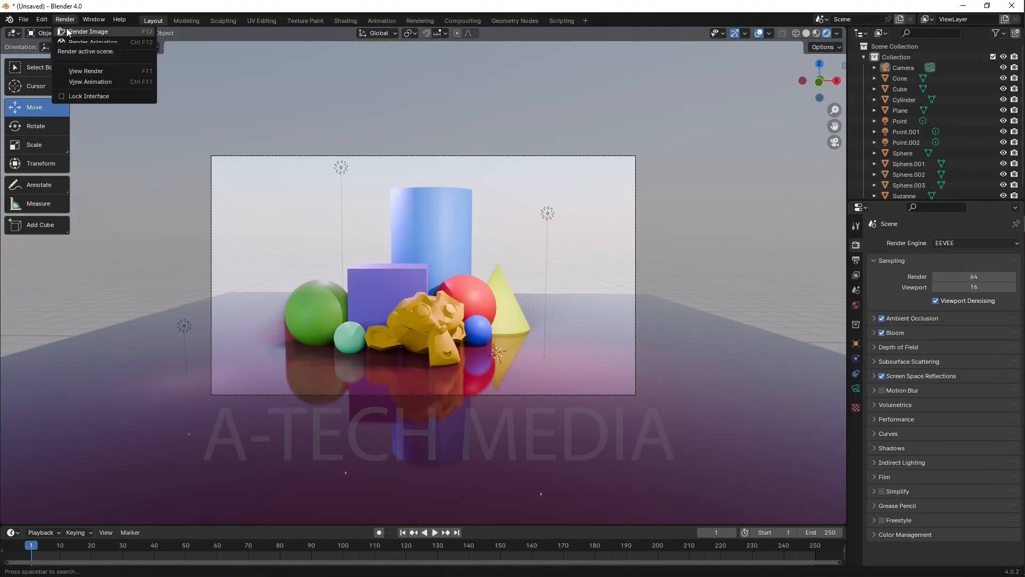
pyautogui.click(68, 32)
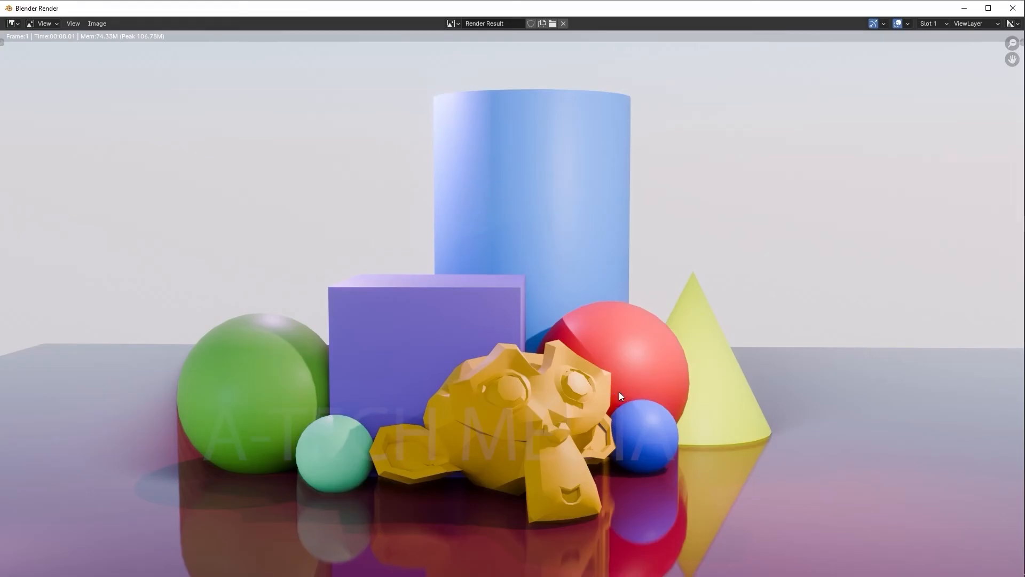
pyautogui.scroll(-4, 614, 386)
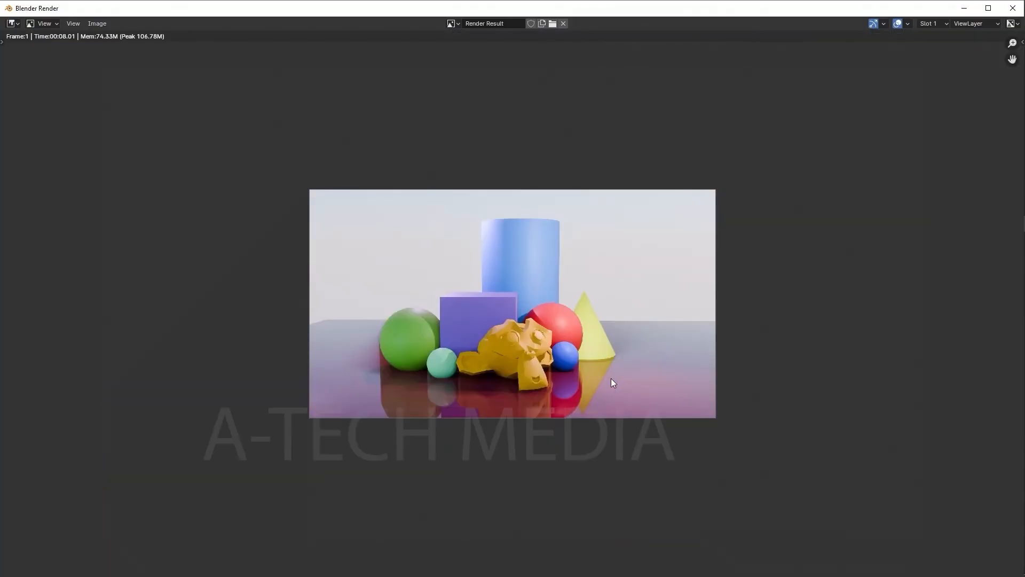
pyautogui.scroll(2, 611, 378)
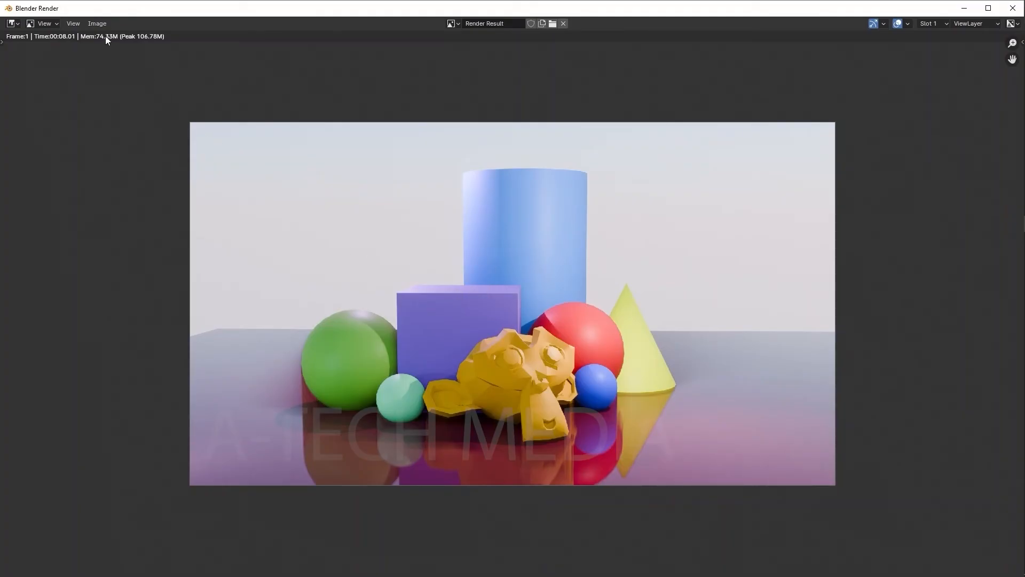
# Step: Save the rendered image as "MyFirst R.png" in the BLENDER COURSE folder on the Desktop
pyautogui.click(98, 23)
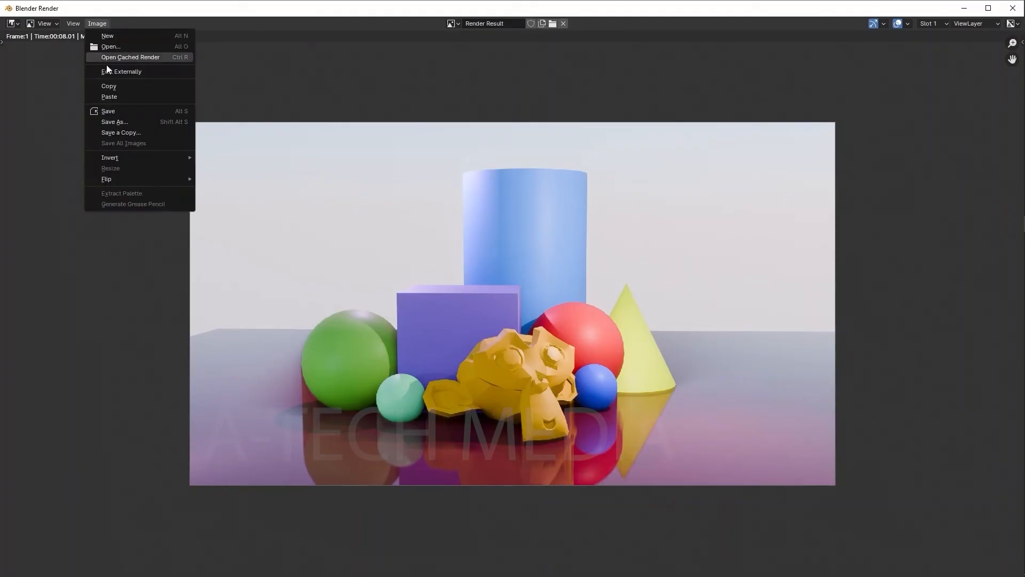
pyautogui.click(110, 112)
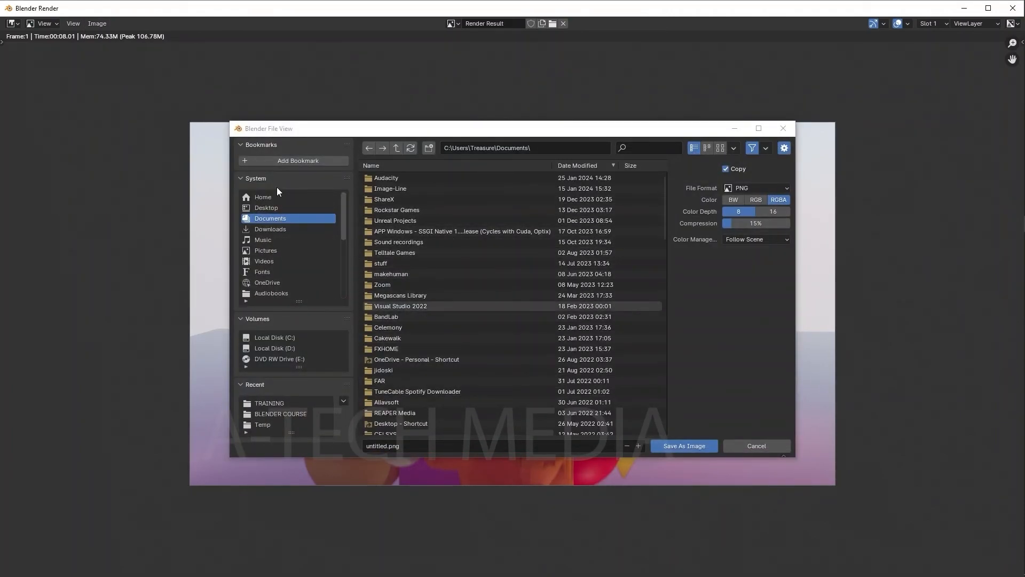
pyautogui.click(280, 209)
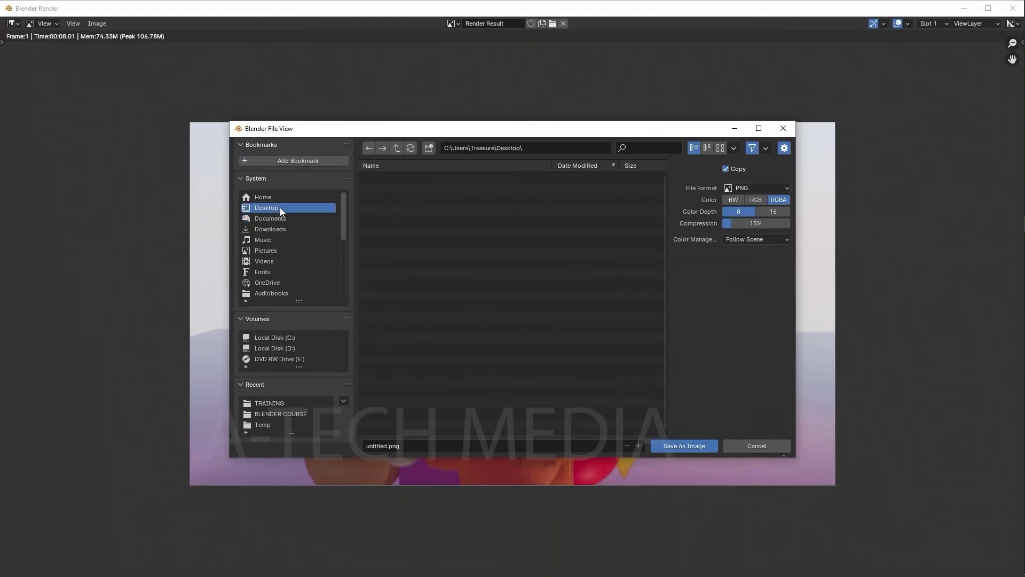
pyautogui.click(412, 178)
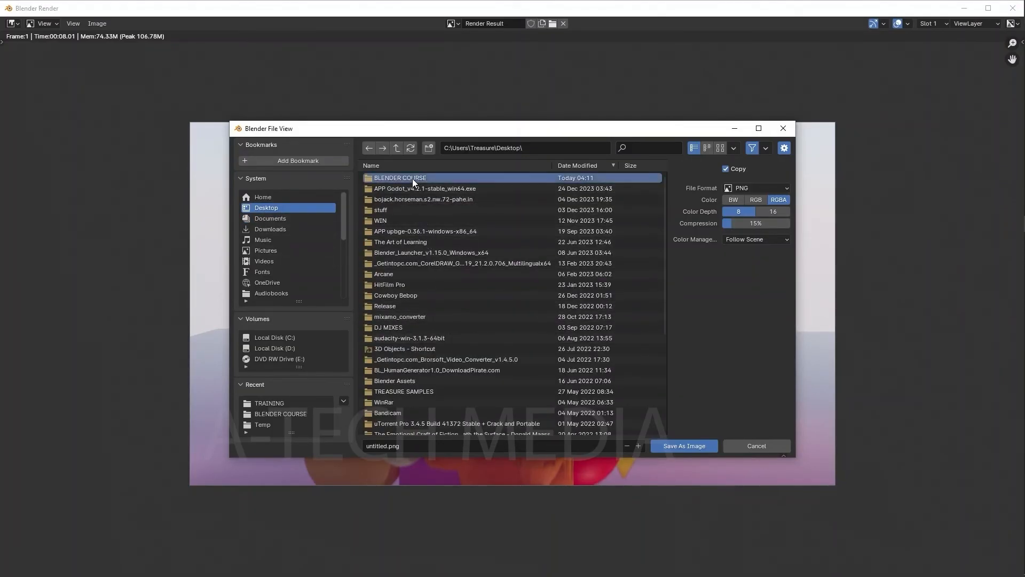
pyautogui.click(412, 178)
pyautogui.click(384, 447)
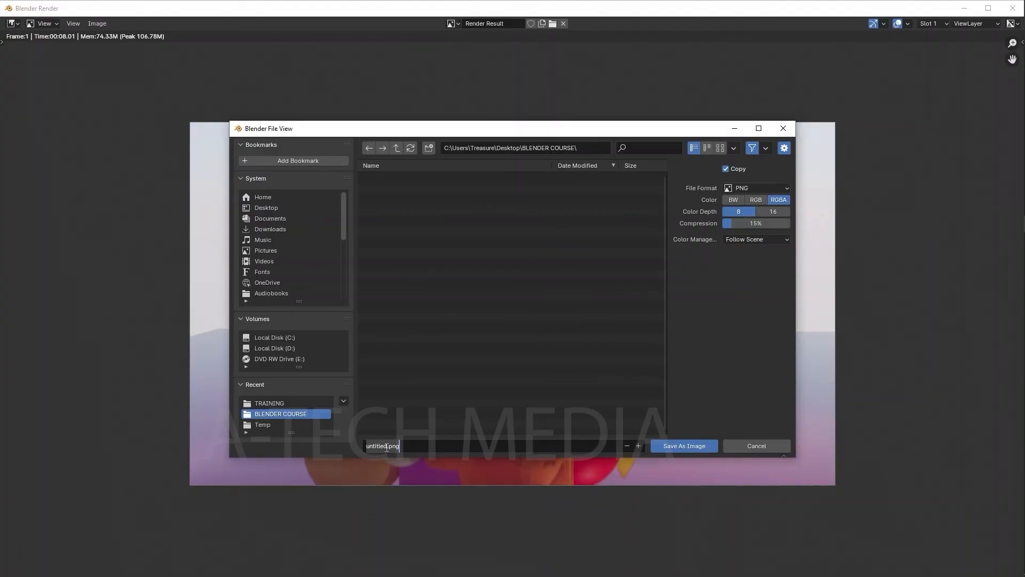
pyautogui.write('MyFirstR')
pyautogui.press('Return')
pyautogui.press('Return')
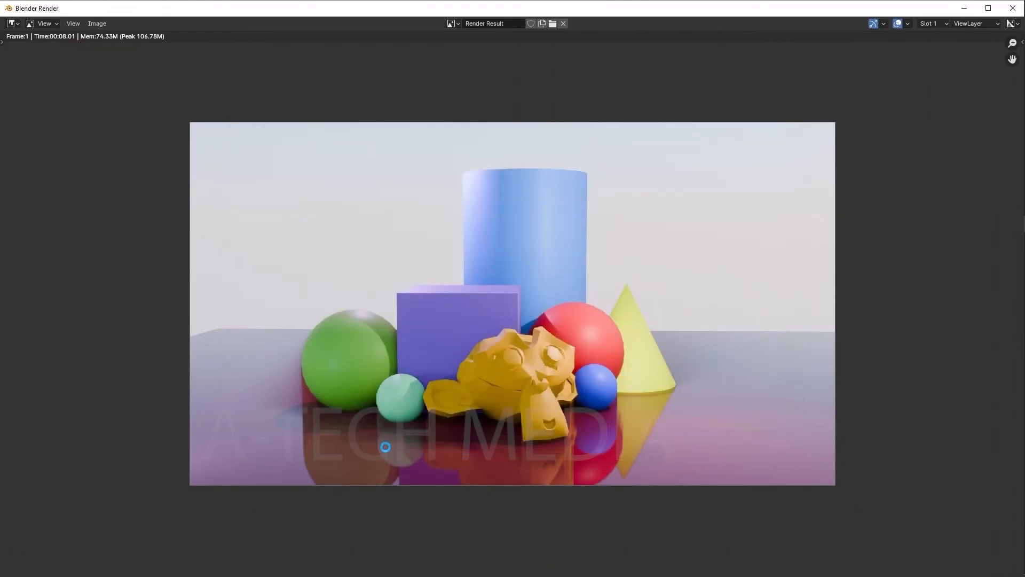
# Step: Save the rendered image again in the BLENDER COURSE folder under the name "My First Render.png"
pyautogui.click(97, 23)
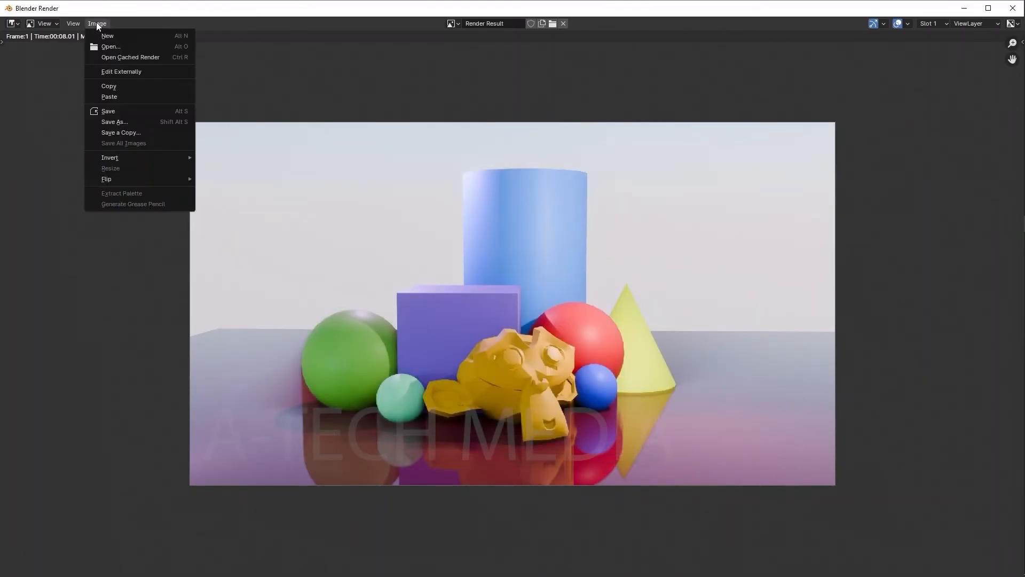
pyautogui.click(119, 112)
pyautogui.click(401, 450)
pyautogui.click(398, 449)
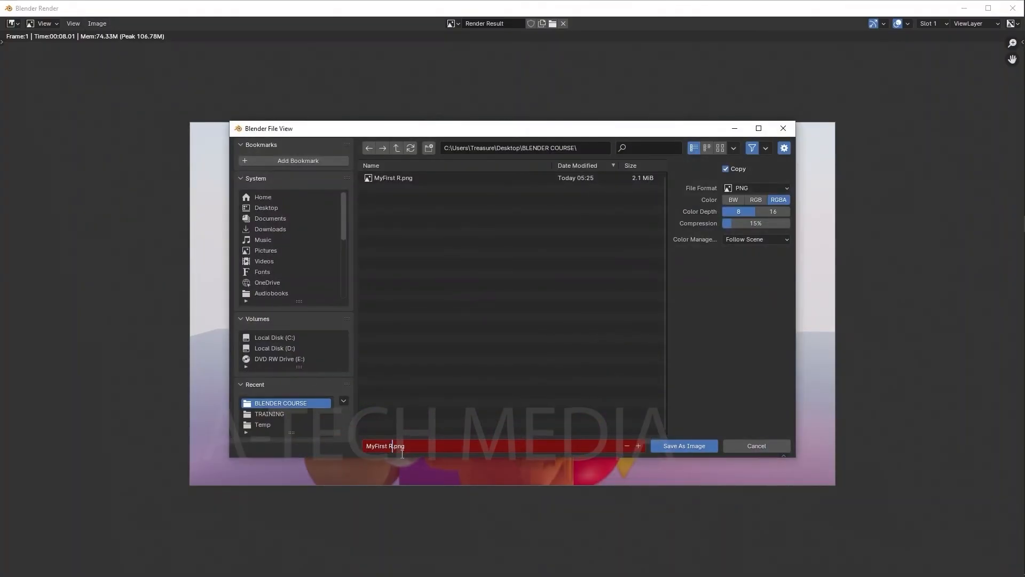
pyautogui.write('ender')
pyautogui.press('Left')
pyautogui.press('Left')
pyautogui.press('Left')
pyautogui.press('Left')
pyautogui.press('Left')
pyautogui.press('Left')
pyautogui.press('Left')
pyautogui.press('Left')
pyautogui.click(779, 365)
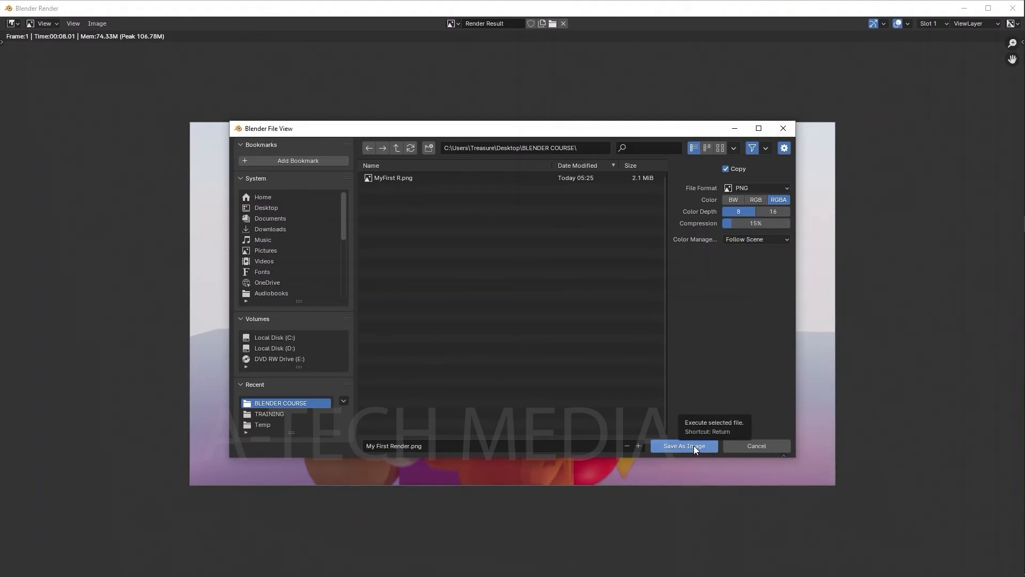
pyautogui.click(694, 445)
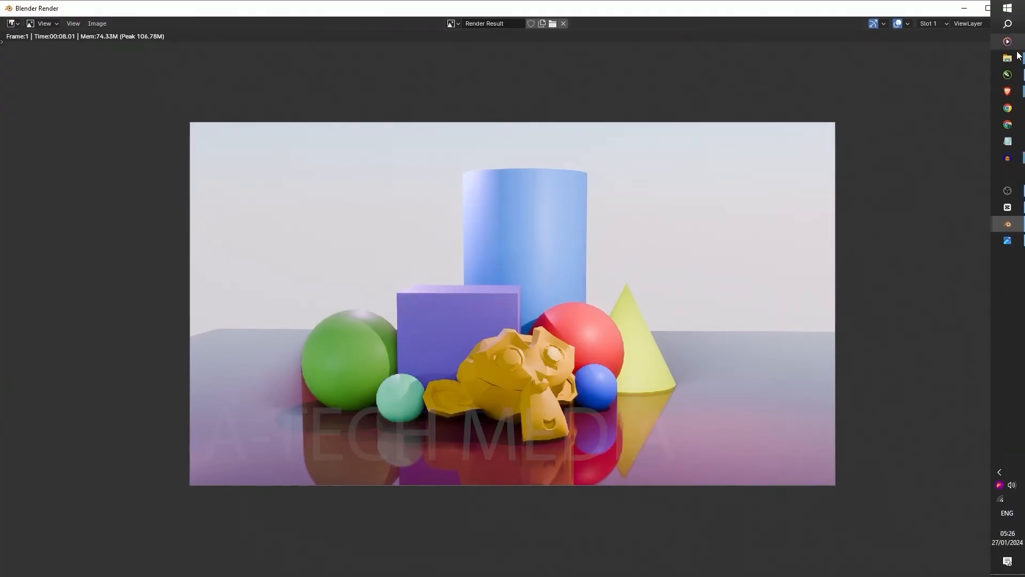
# Step: Switch to File Explorer and open the BLENDER COURSE folder on the Desktop
pyautogui.moveTo(1016, 59)
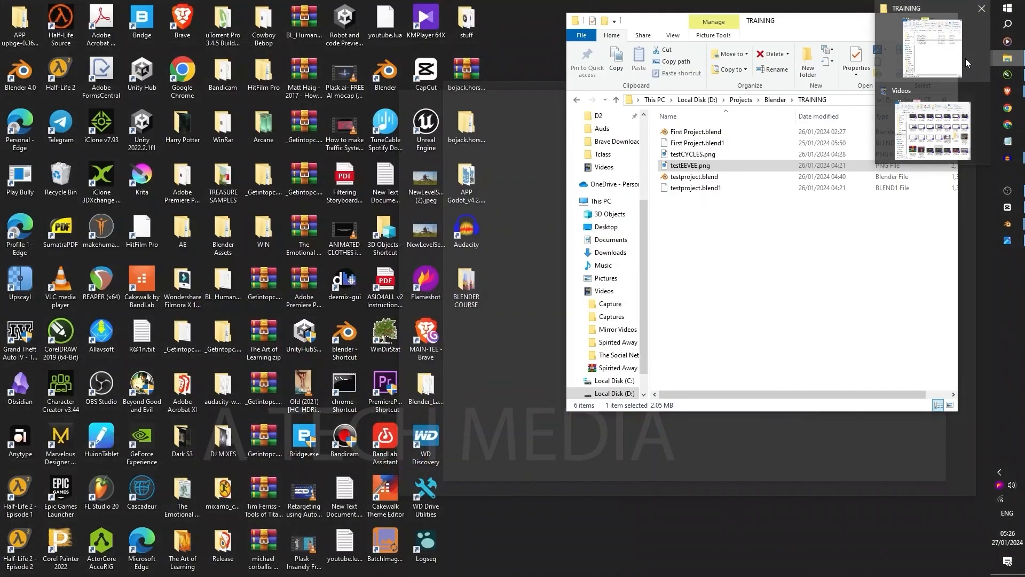
pyautogui.click(965, 60)
pyautogui.click(611, 240)
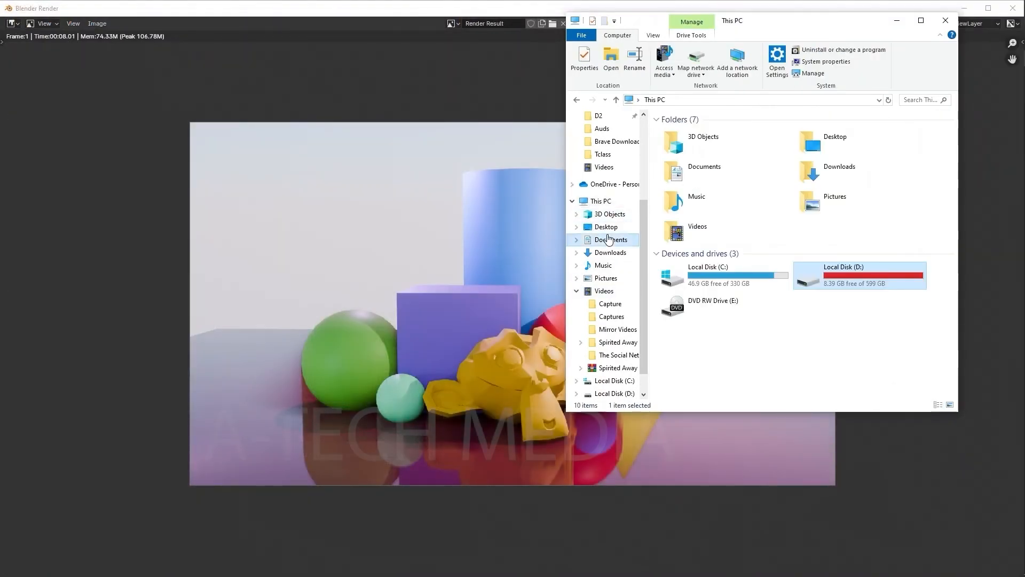
pyautogui.click(607, 227)
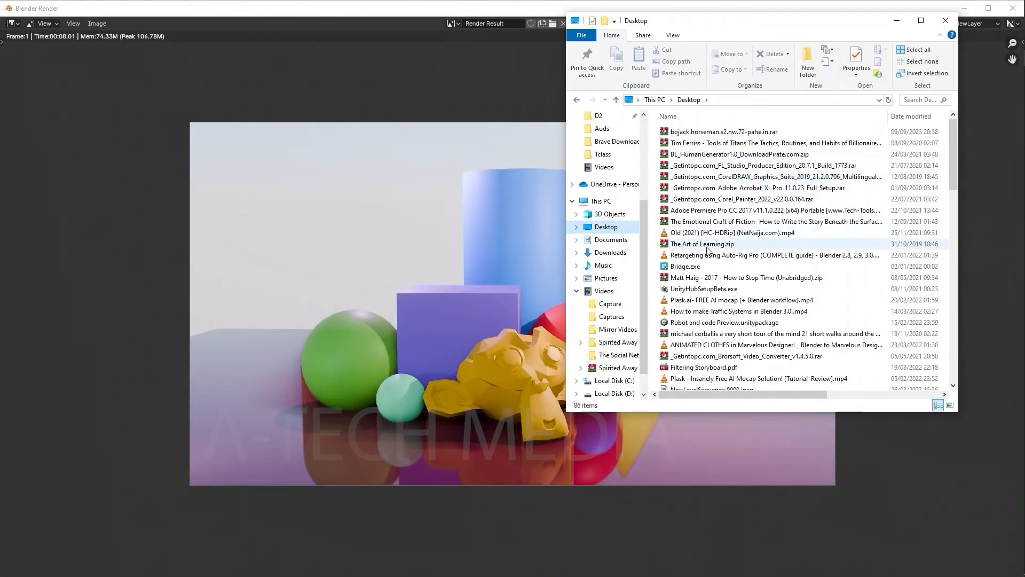
pyautogui.scroll(-3, 709, 254)
pyautogui.scroll(-8, 709, 255)
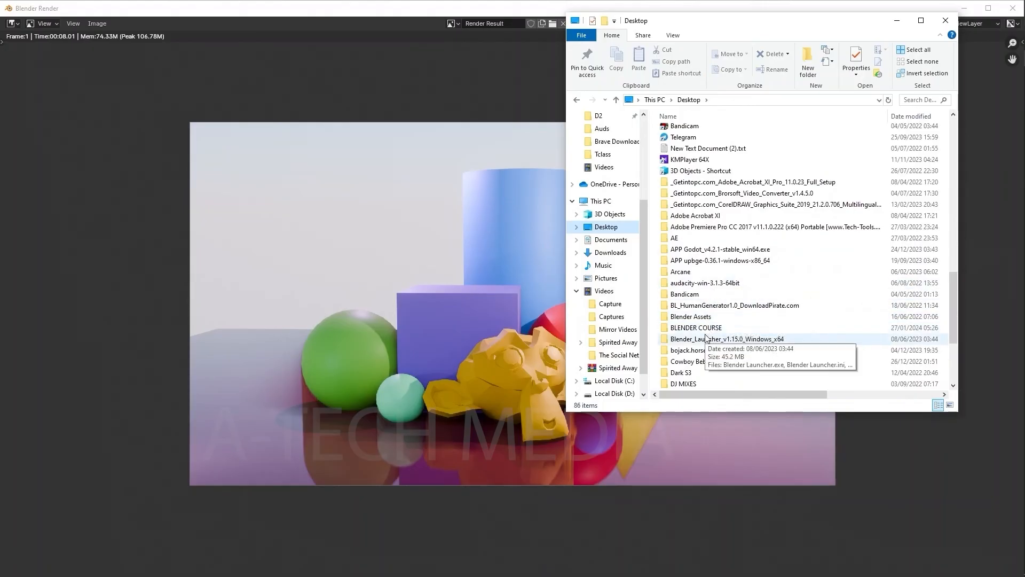
pyautogui.doubleClick(702, 327)
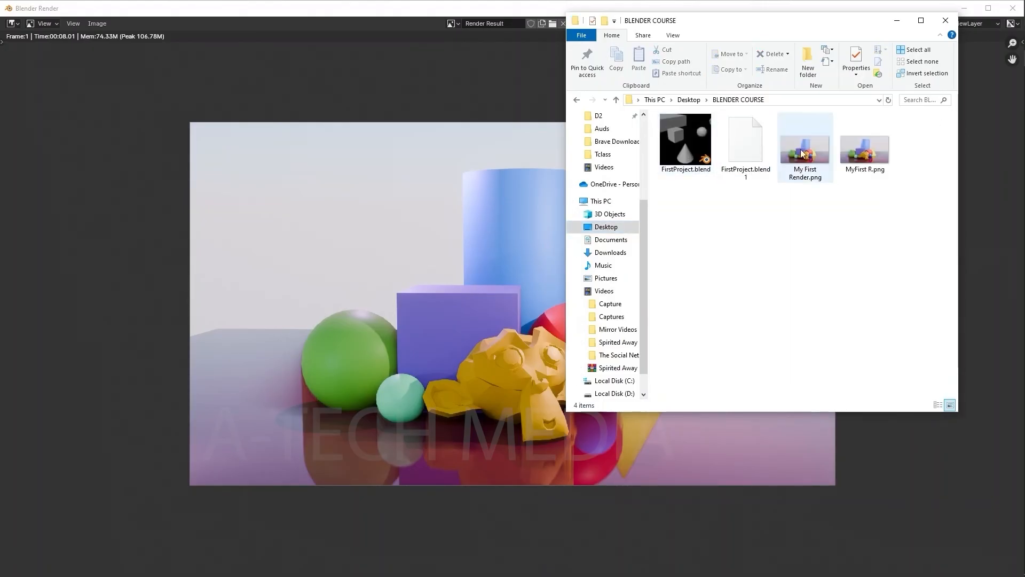
# Step: View "My First Render.png" full screen in the image viewer, and return to the Blender scene, dismissing the render window
pyautogui.click(815, 156)
pyautogui.doubleClick(815, 156)
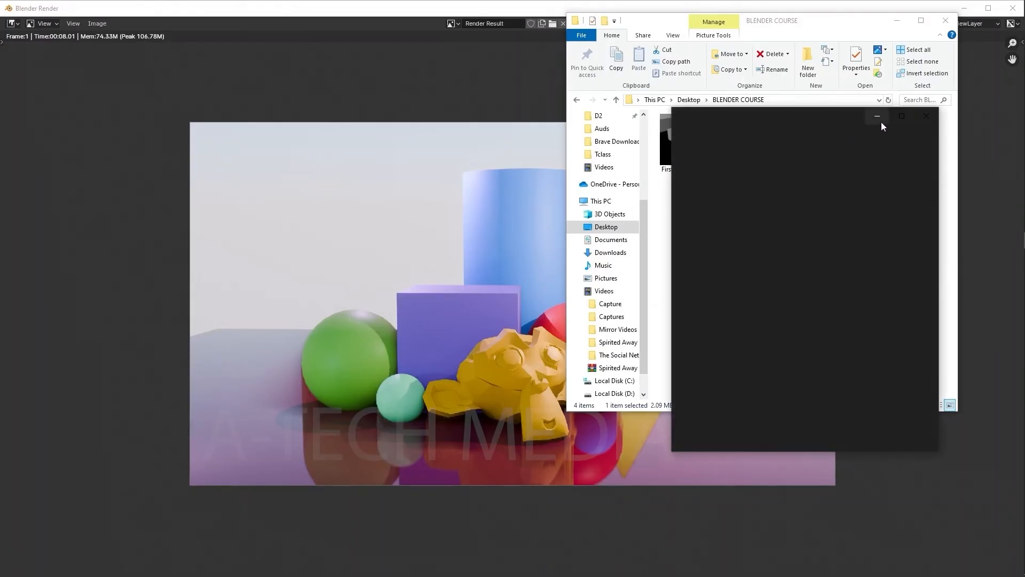
pyautogui.click(899, 120)
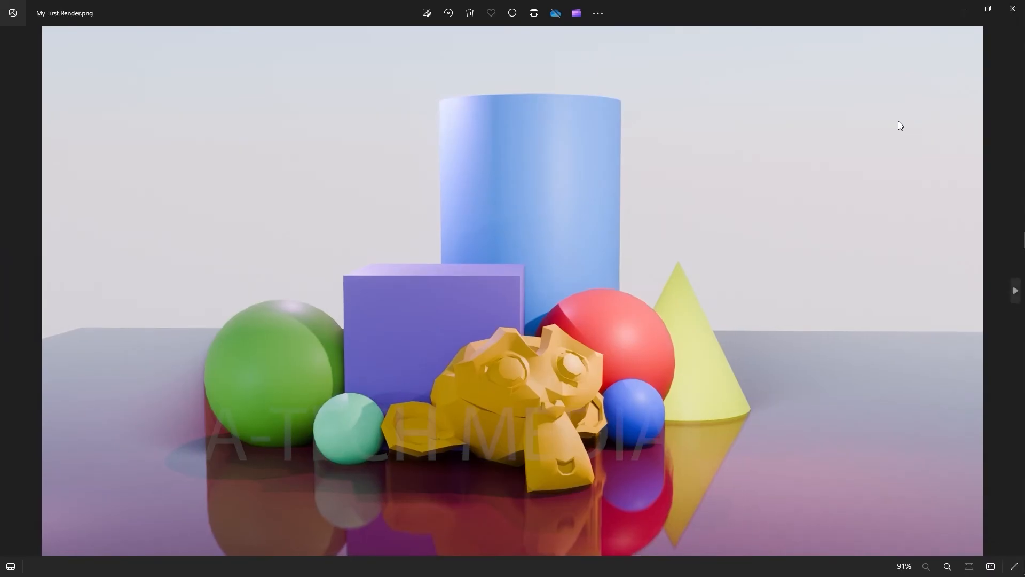
pyautogui.click(1012, 15)
pyautogui.click(963, 20)
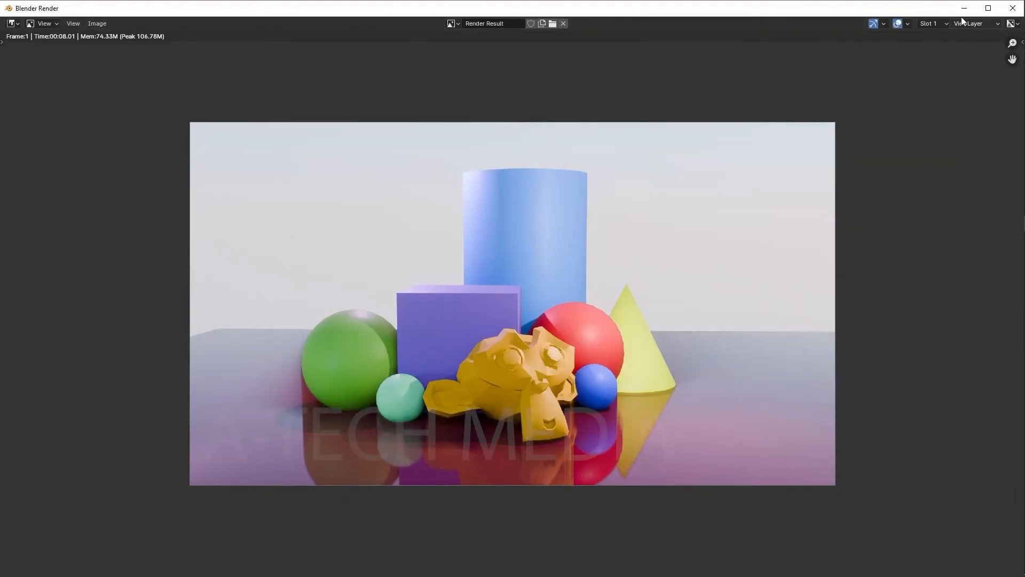
pyautogui.click(1012, 8)
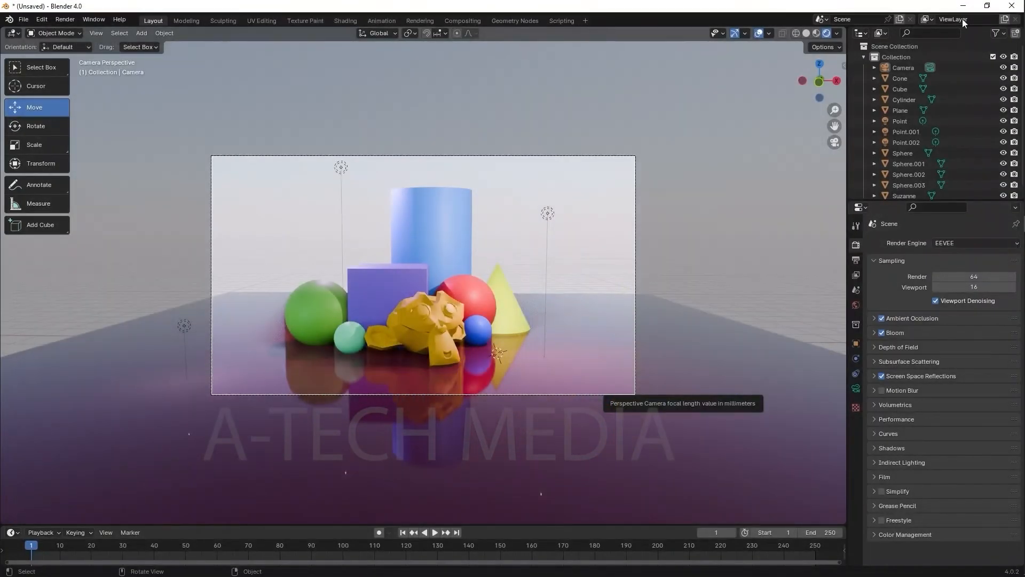
# Step: Save the Blender project as "My First Render.blend" in the BLENDER COURSE folder
pyautogui.click(23, 19)
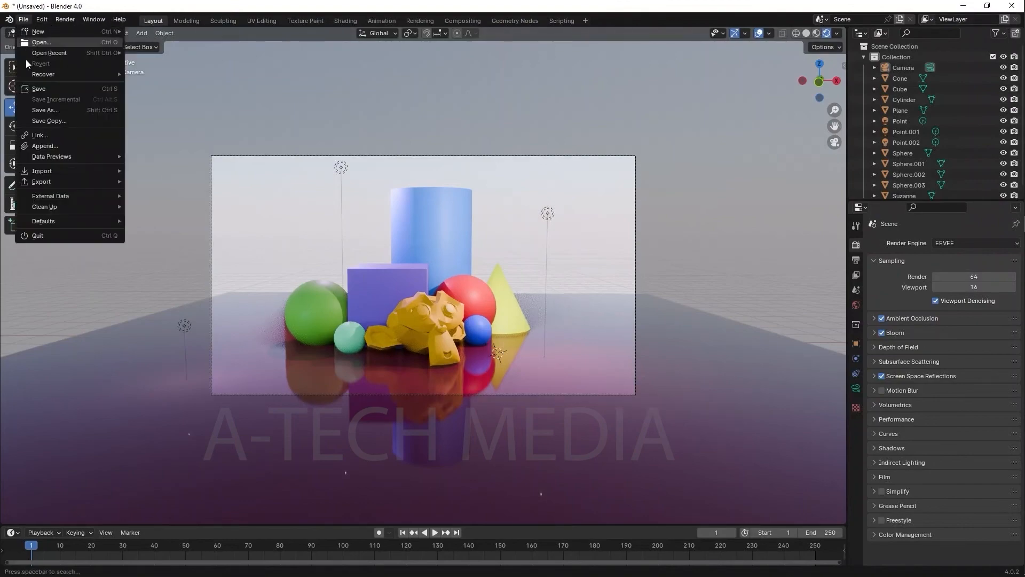
pyautogui.click(35, 89)
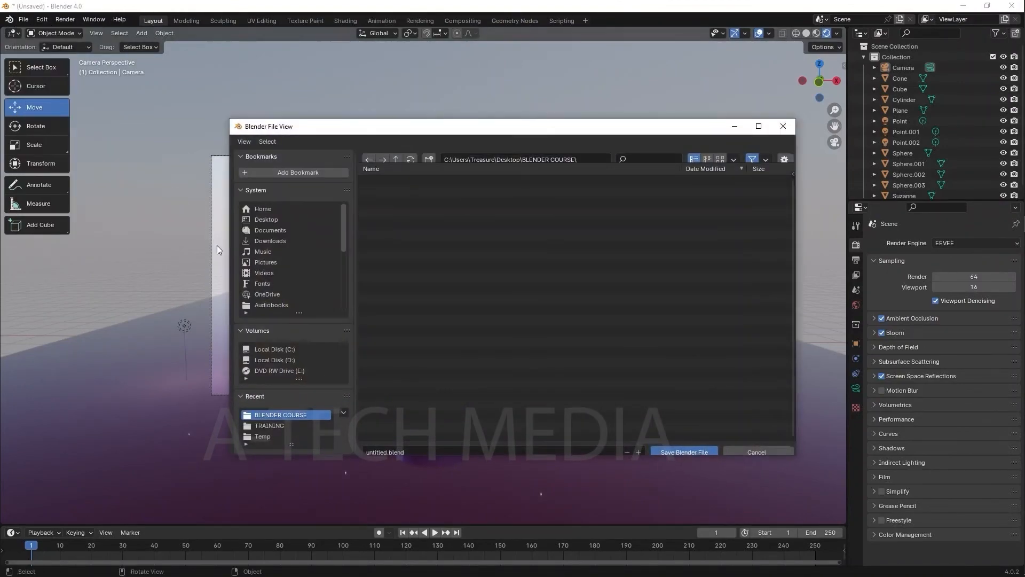
pyautogui.click(392, 444)
pyautogui.write('MyFirdt')
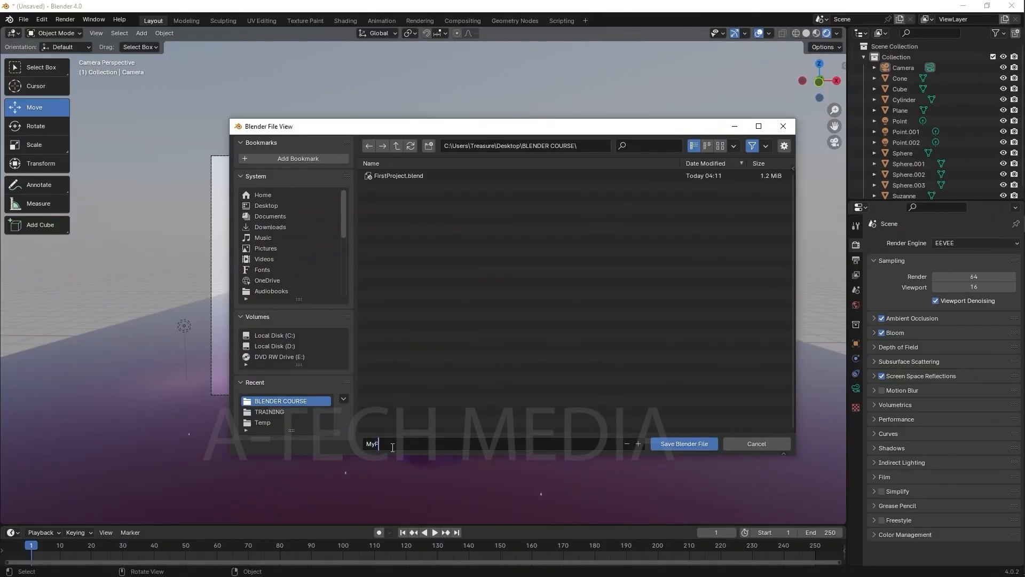
pyautogui.press('BackSpace')
pyautogui.press('BackSpace')
pyautogui.write('strender')
pyautogui.click(376, 443)
pyautogui.write('First Render')
pyautogui.press('Return')
pyautogui.click(675, 442)
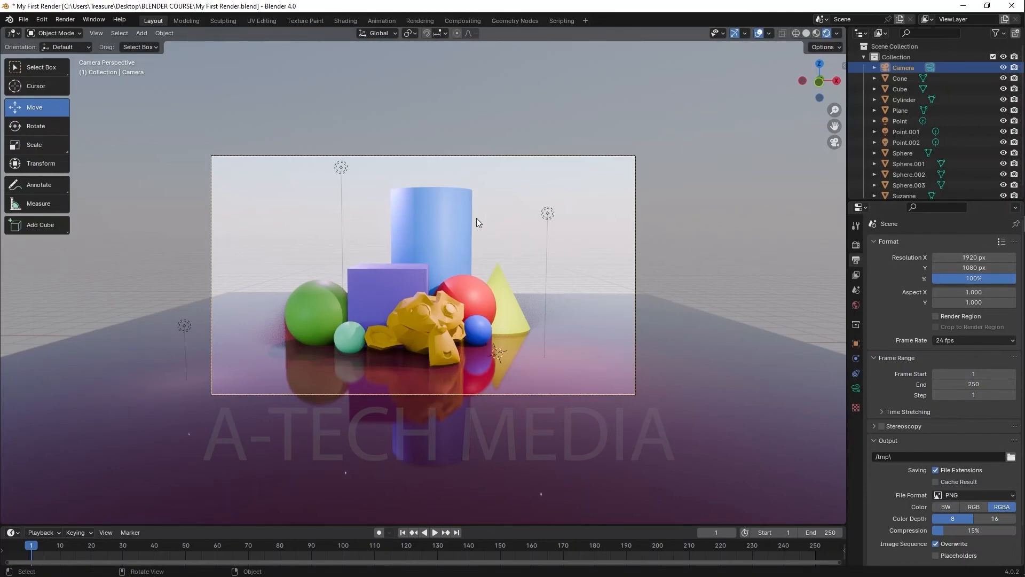
# Step: Set the output's horizontal resolution to 1080 px to make the frame square
pyautogui.click(1001, 243)
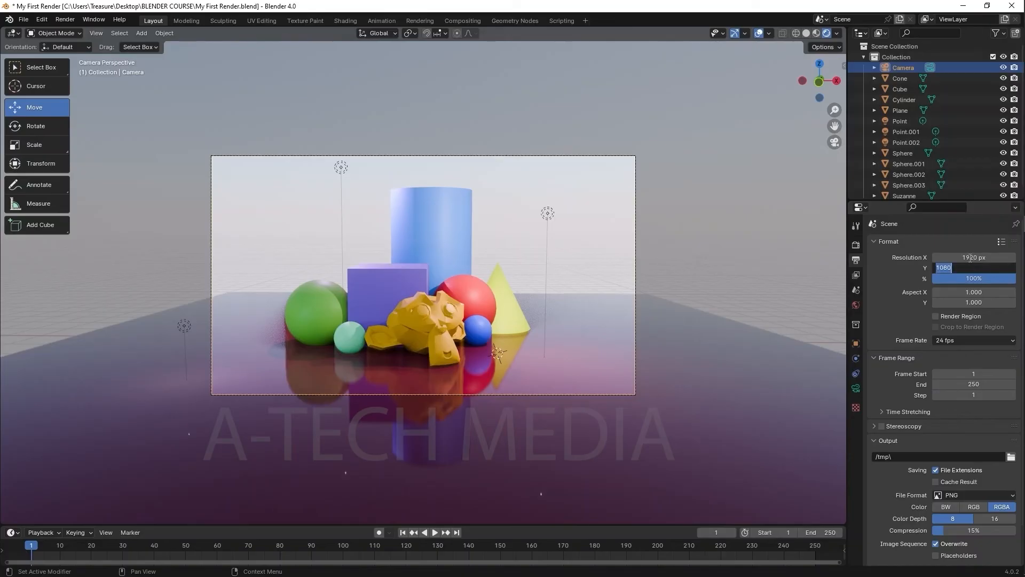
pyautogui.click(981, 257)
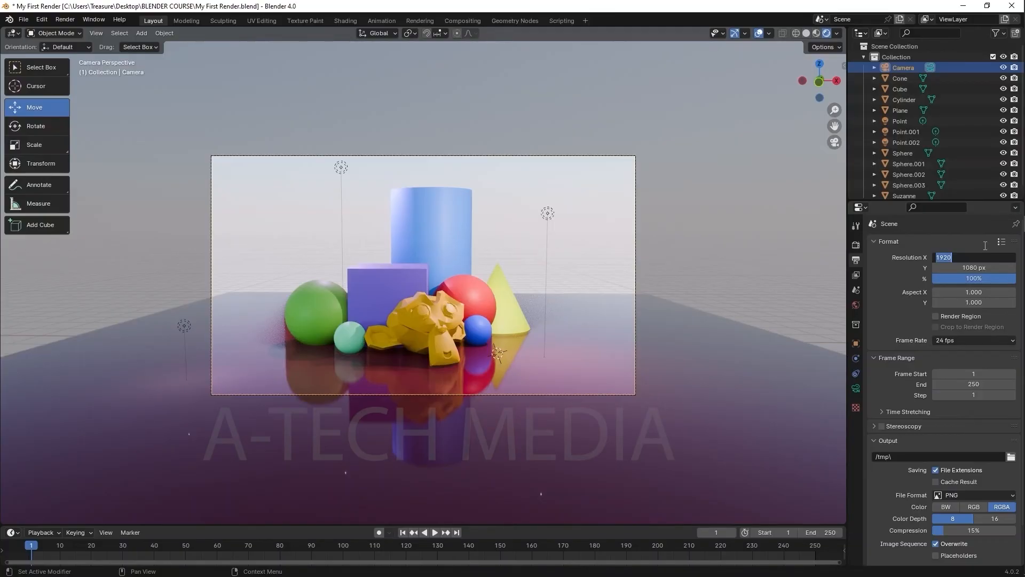
pyautogui.write('1080')
pyautogui.press('Return')
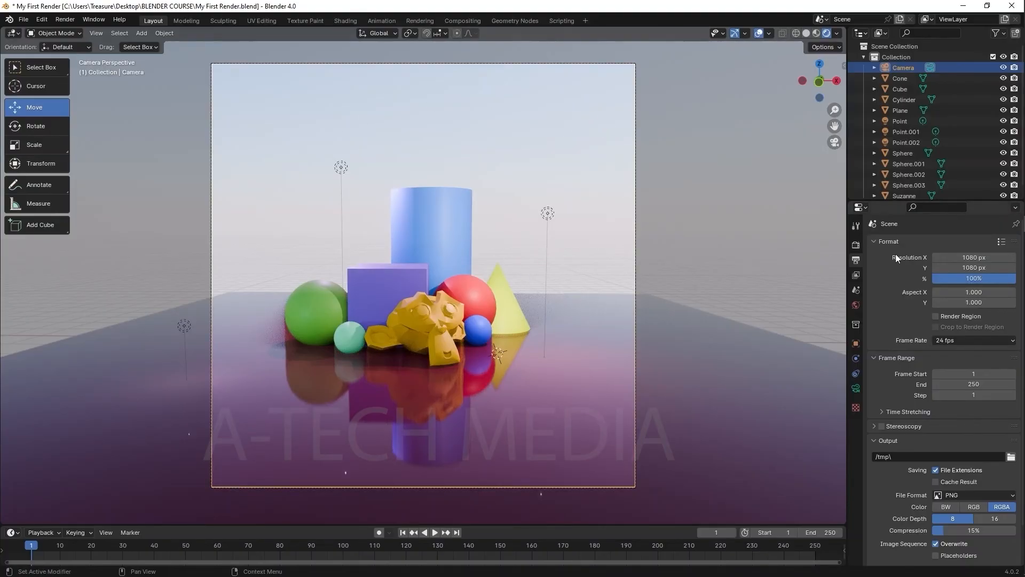
# Step: Set the output's vertical resolution to 1920 px for a portrait frame
pyautogui.click(969, 258)
pyautogui.click(967, 269)
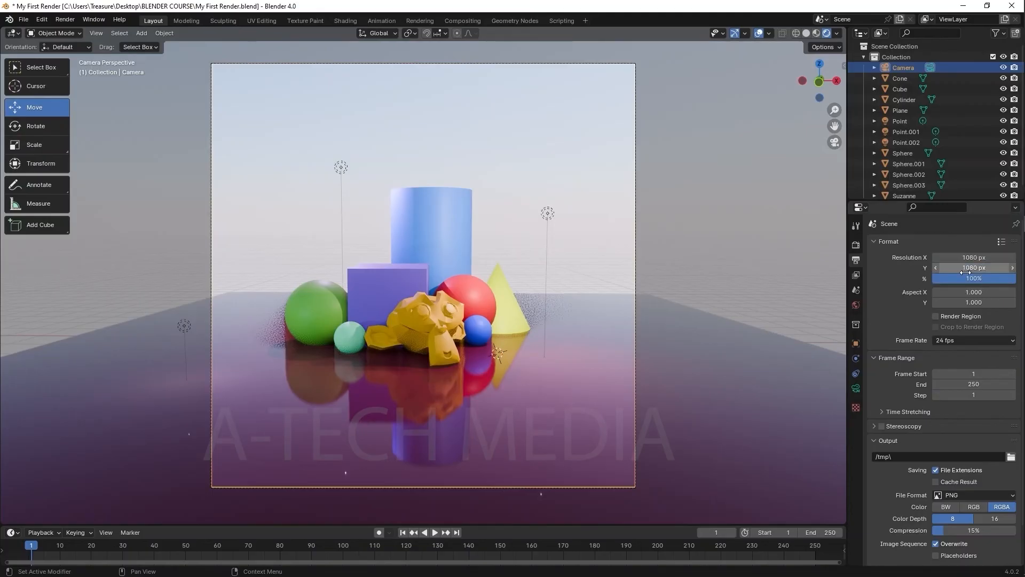
pyautogui.click(966, 270)
pyautogui.write('1920')
pyautogui.press('Return')
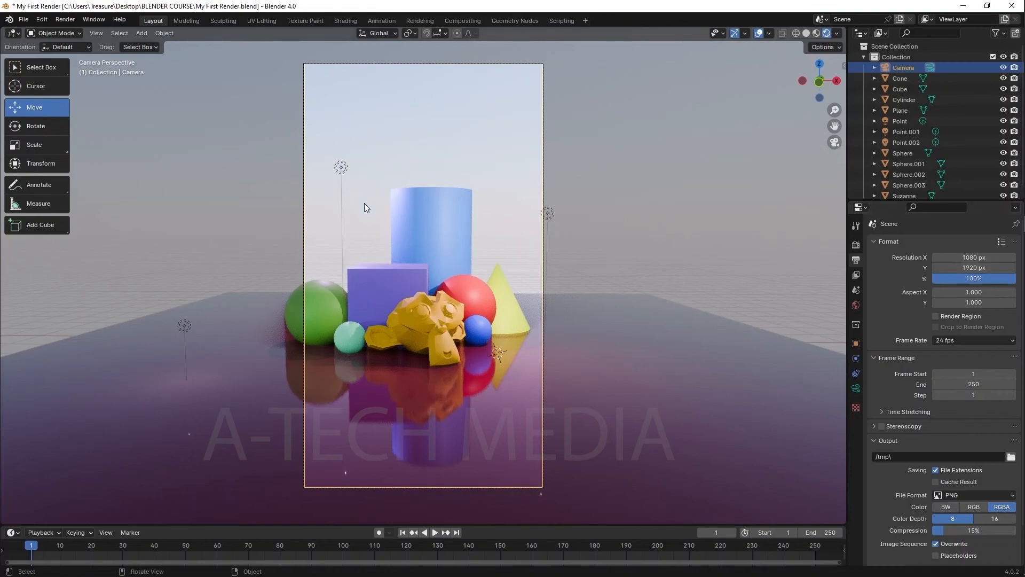
# Step: Apply the HDTV 1080p format preset to the render output
pyautogui.click(1002, 241)
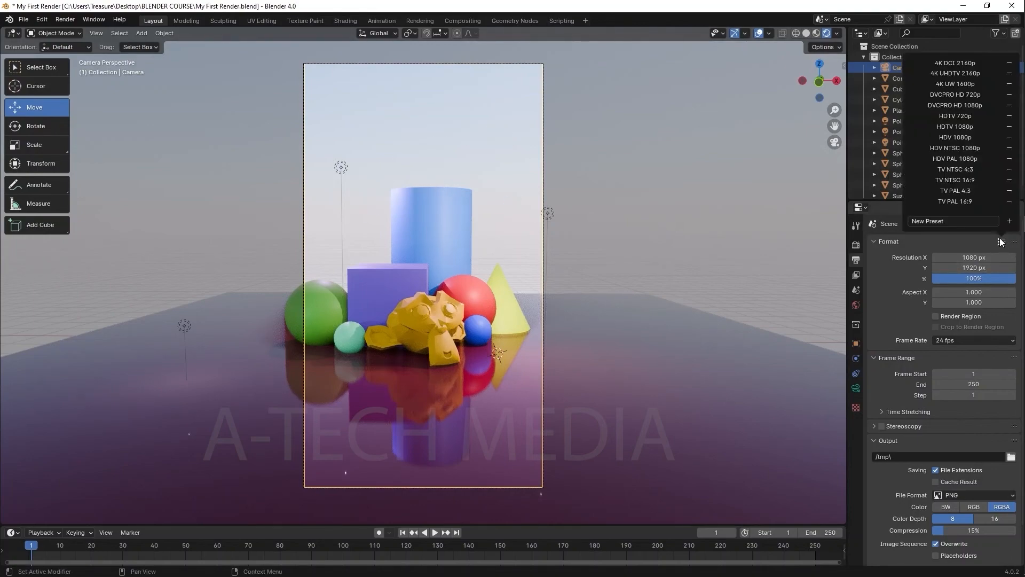
pyautogui.click(1001, 241)
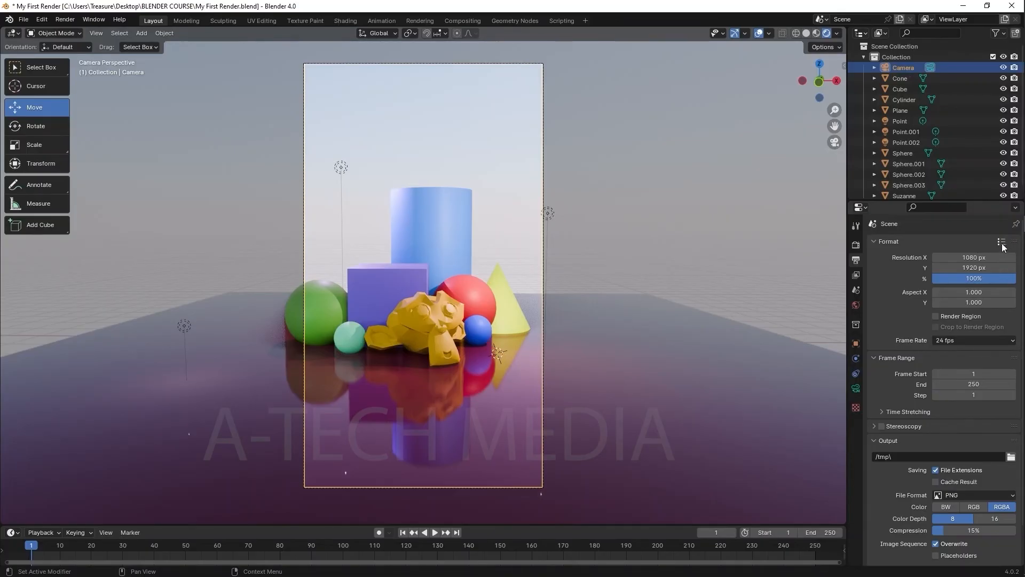
pyautogui.click(1001, 242)
pyautogui.click(1001, 242)
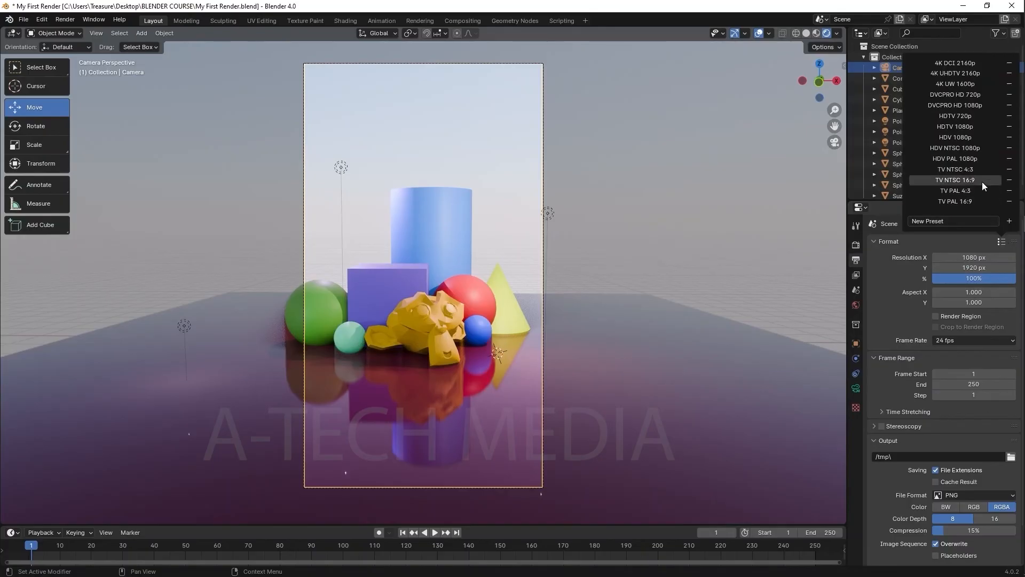
pyautogui.click(972, 126)
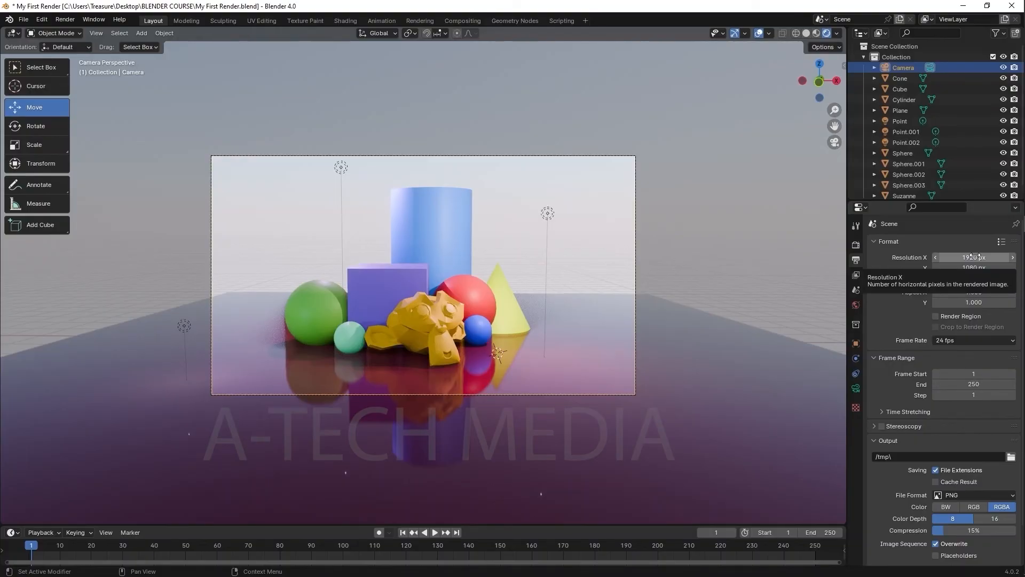
# Step: Set the render engine to Cycles and put the viewport in Solid shading
pyautogui.click(856, 245)
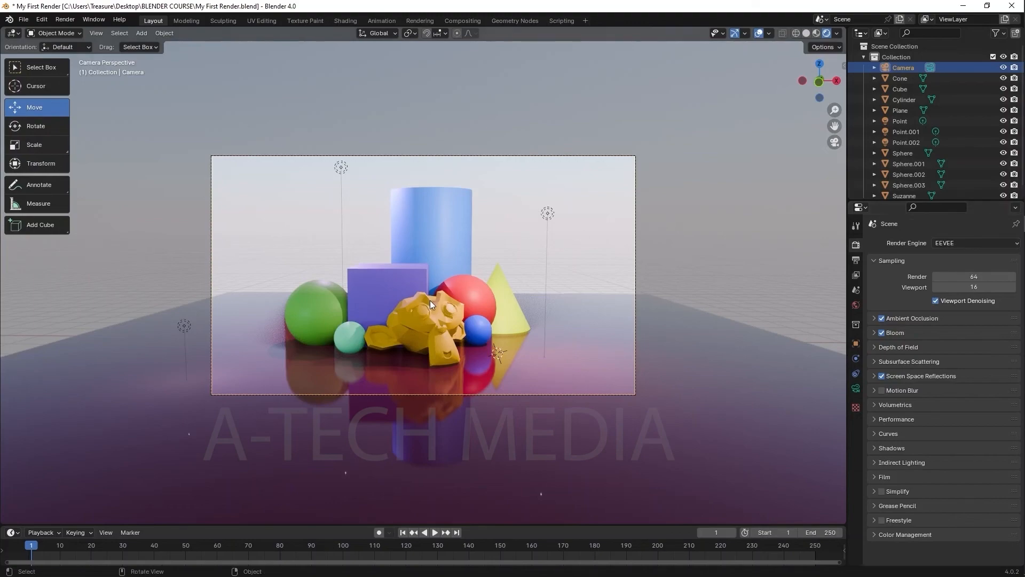
pyautogui.click(958, 242)
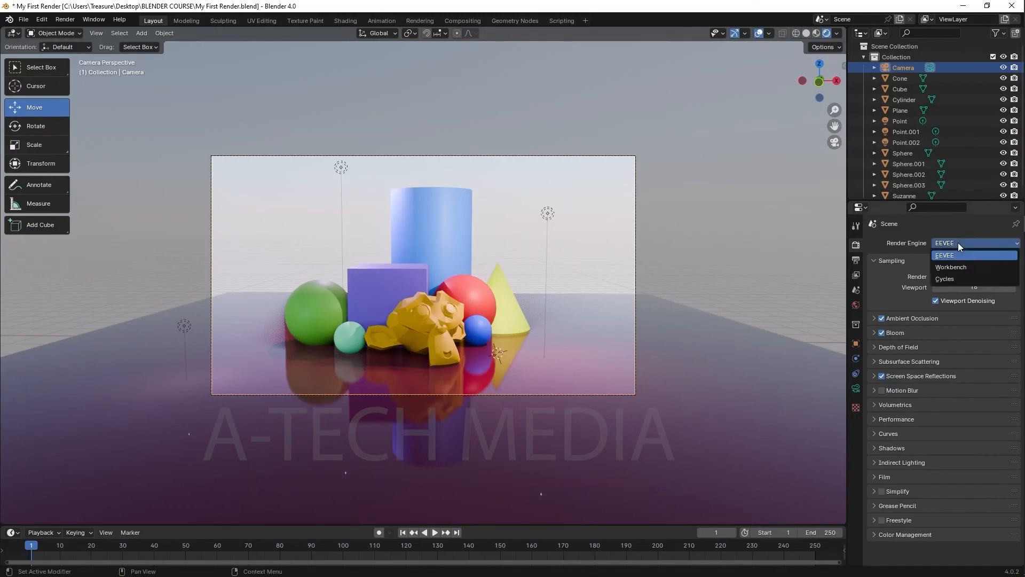
pyautogui.click(961, 281)
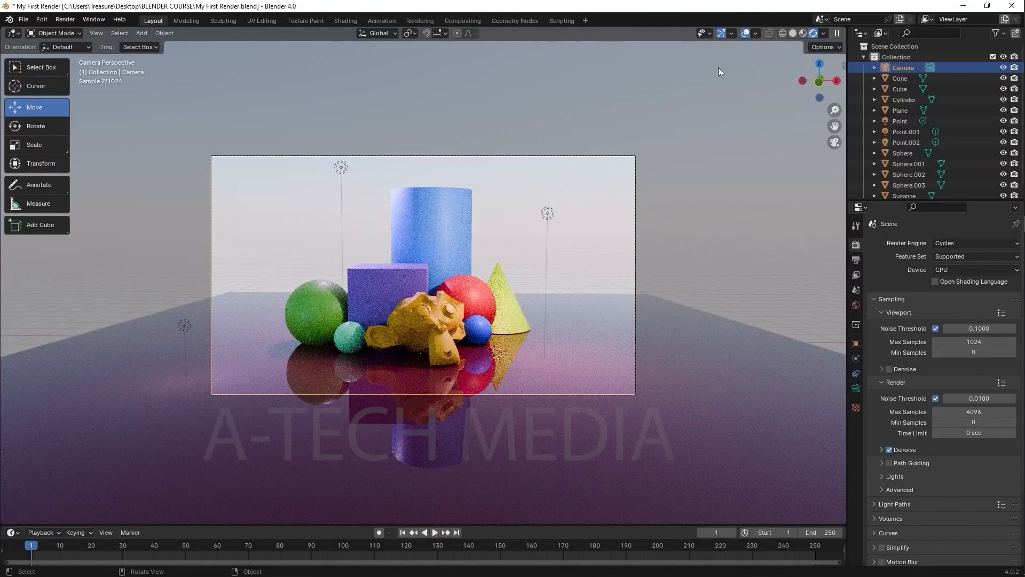
pyautogui.click(793, 33)
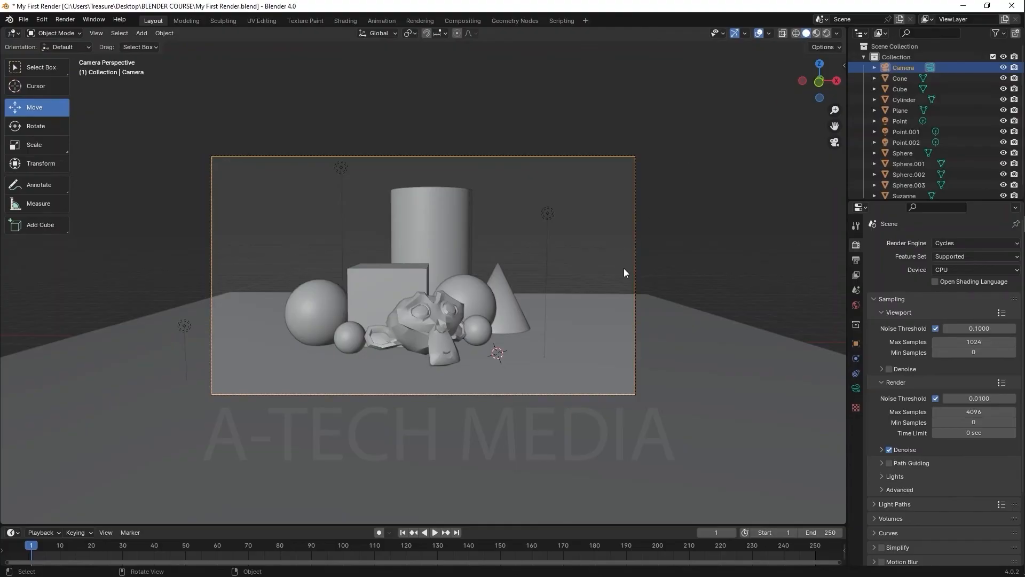
pyautogui.press('z')
pyautogui.click(744, 269)
# Step: Set the Cycles render devices to CUDA in the system preferences, checking the HIP option as well
pyautogui.click(46, 22)
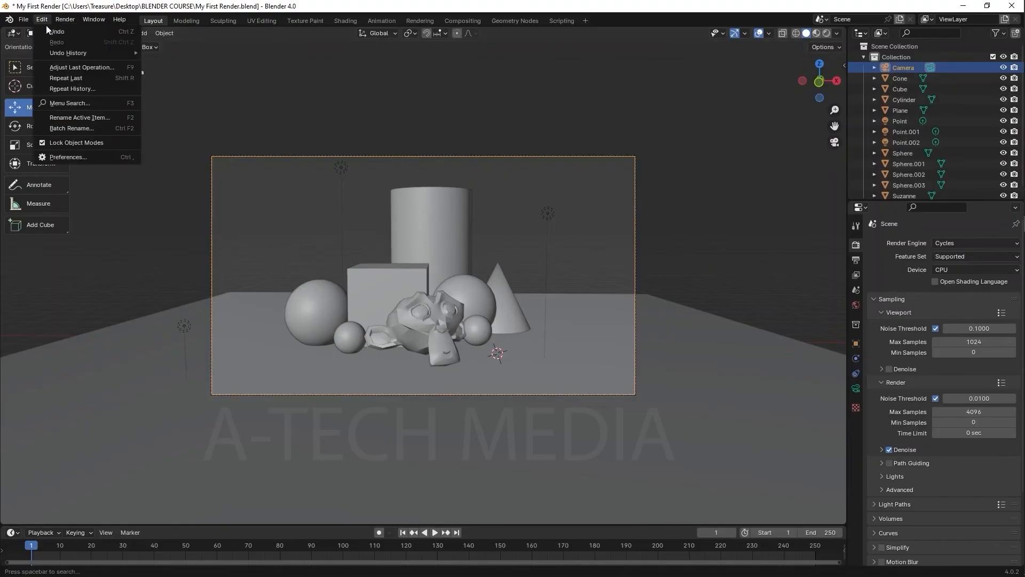
pyautogui.click(72, 157)
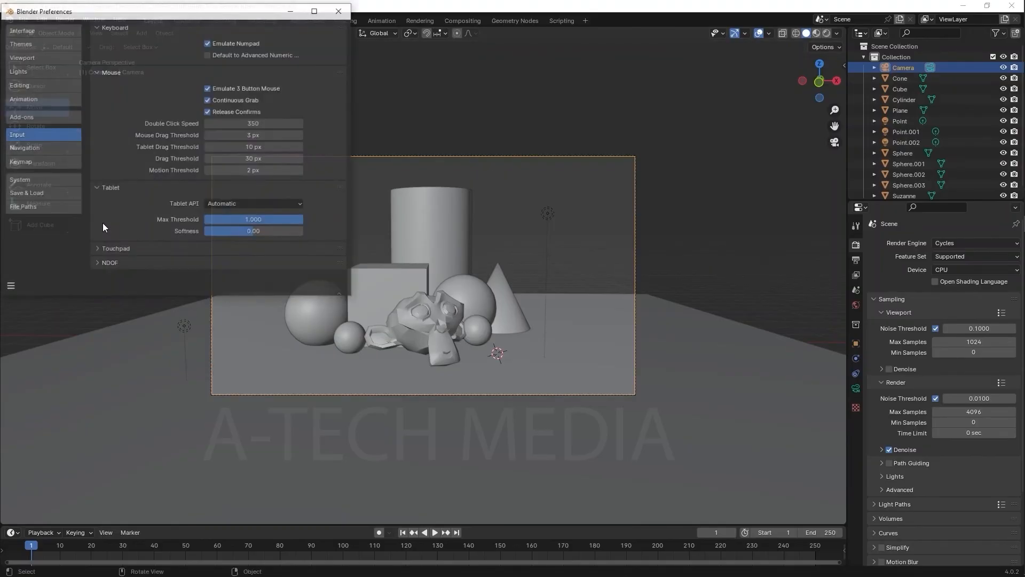
pyautogui.click(38, 182)
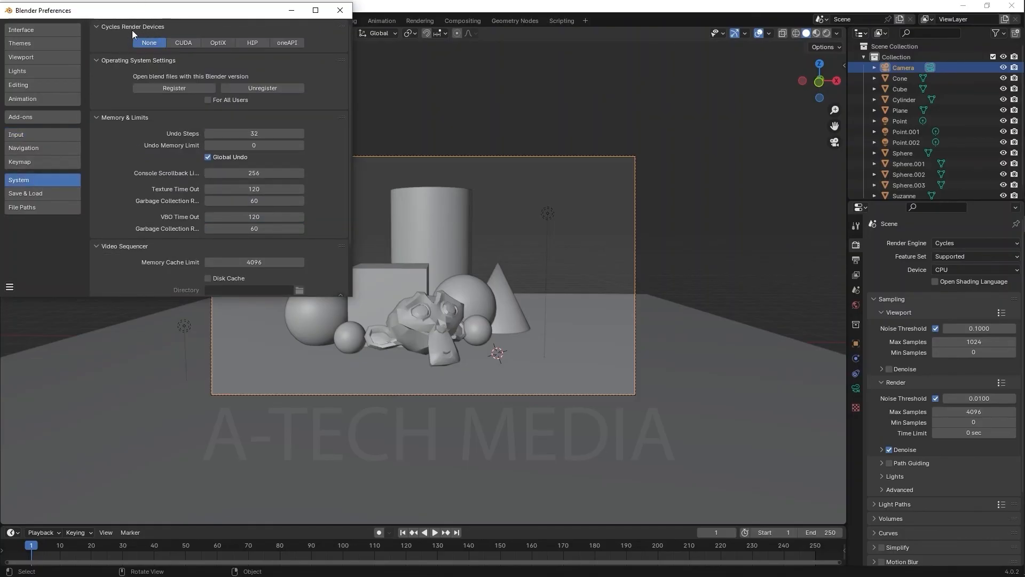
pyautogui.click(181, 46)
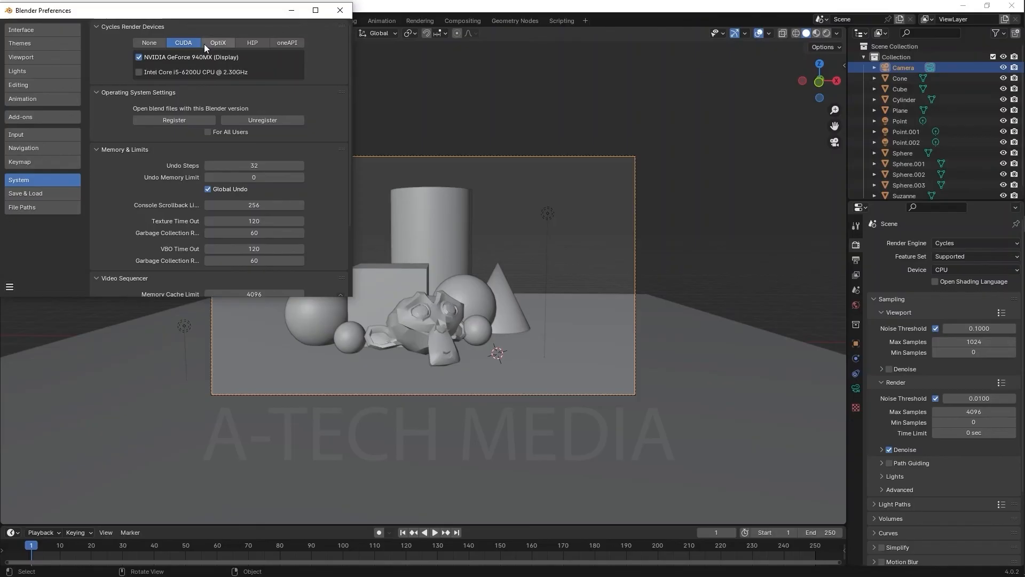
pyautogui.click(255, 43)
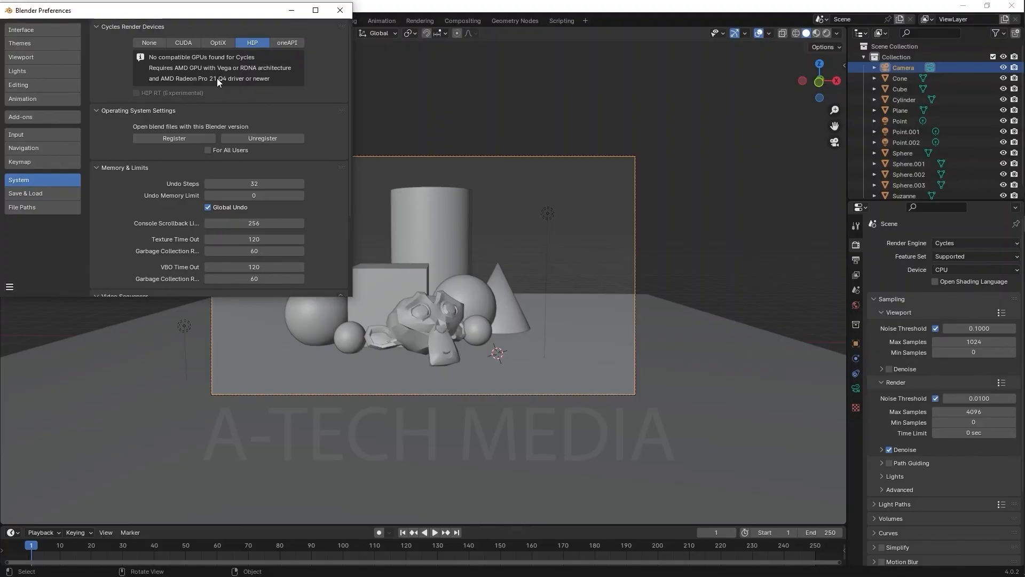
pyautogui.click(183, 43)
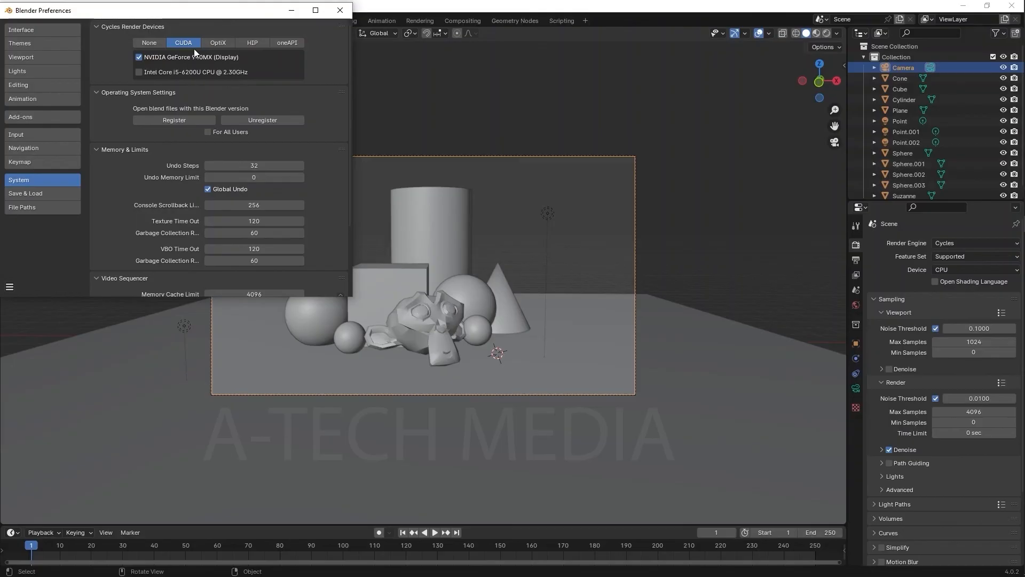
# Step: Save the Blender preferences and close their window
pyautogui.click(9, 287)
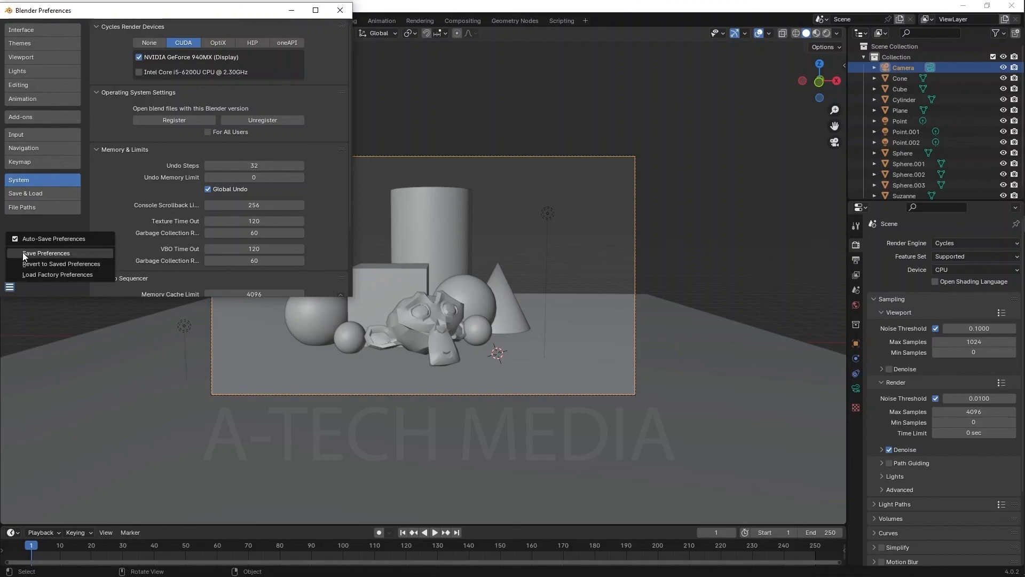
pyautogui.click(23, 252)
pyautogui.click(340, 10)
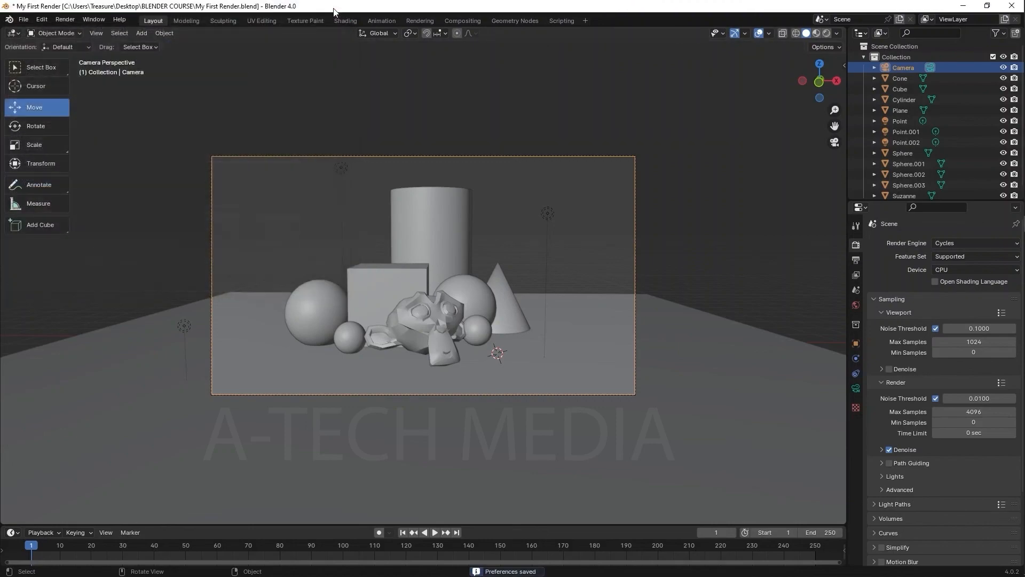
# Step: Set the Cycles device to GPU Compute and preview the camera view in Rendered shading
pyautogui.click(954, 270)
pyautogui.click(953, 295)
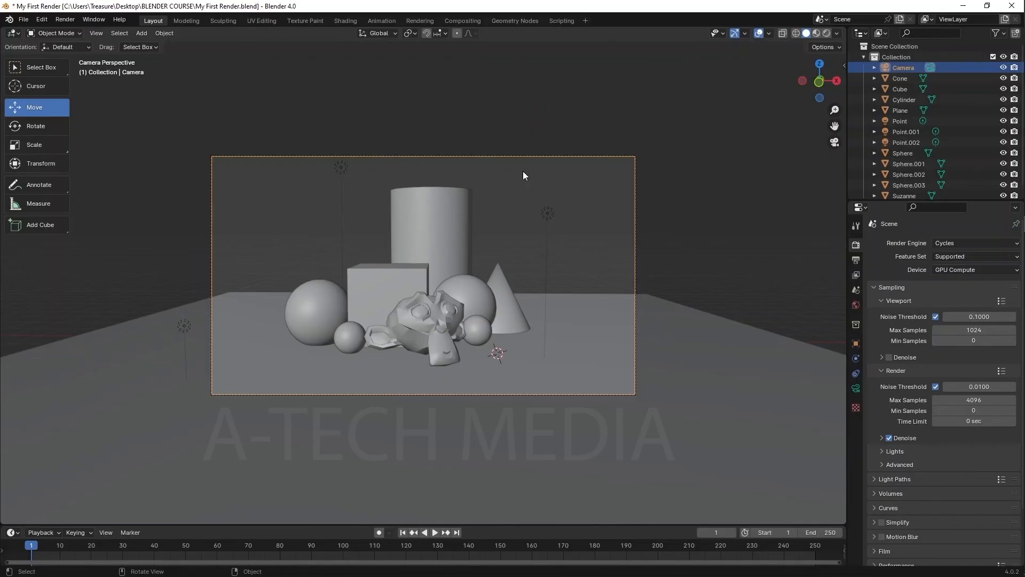
pyautogui.press('z')
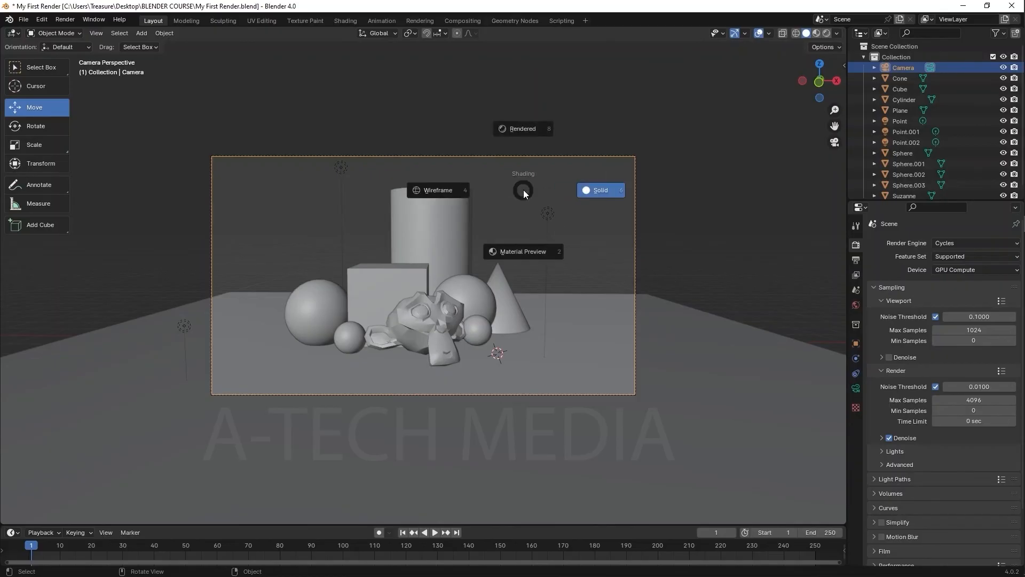
pyautogui.click(529, 134)
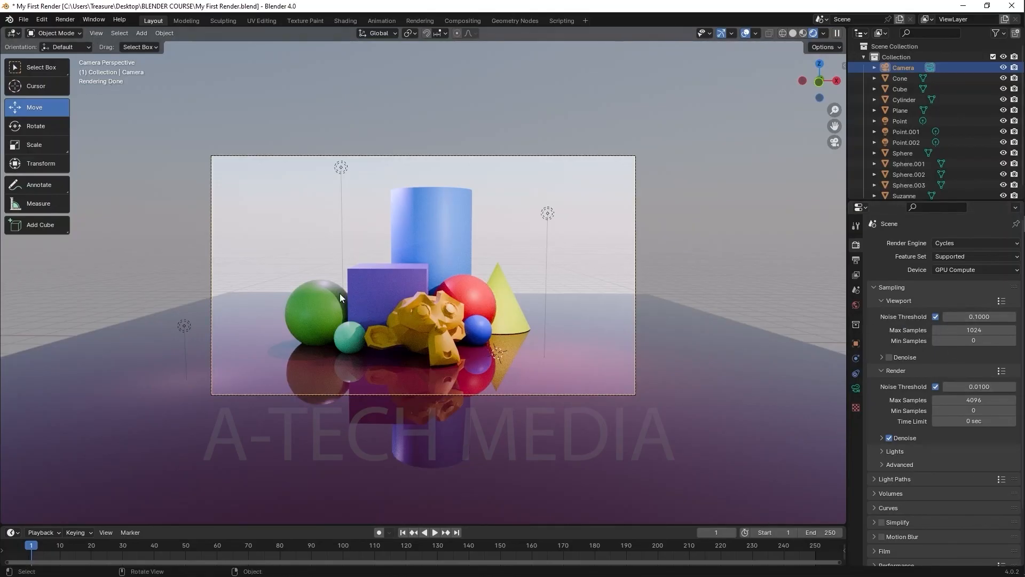
pyautogui.scroll(2, 423, 377)
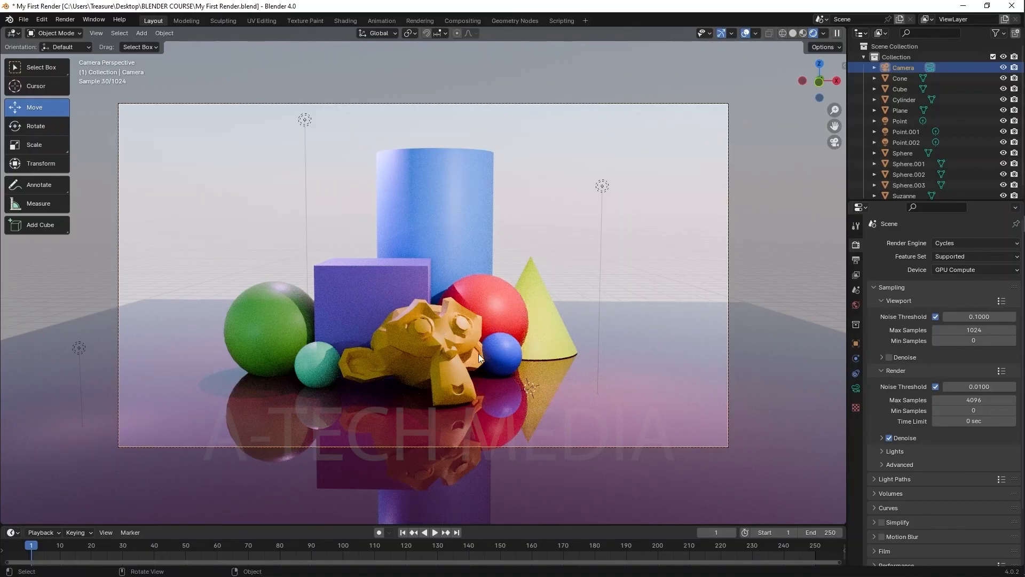
# Step: Enable viewport denoising, try the Automatic denoiser, and choose OpenImageDenoise
pyautogui.click(889, 357)
pyautogui.scroll(-1, 533, 293)
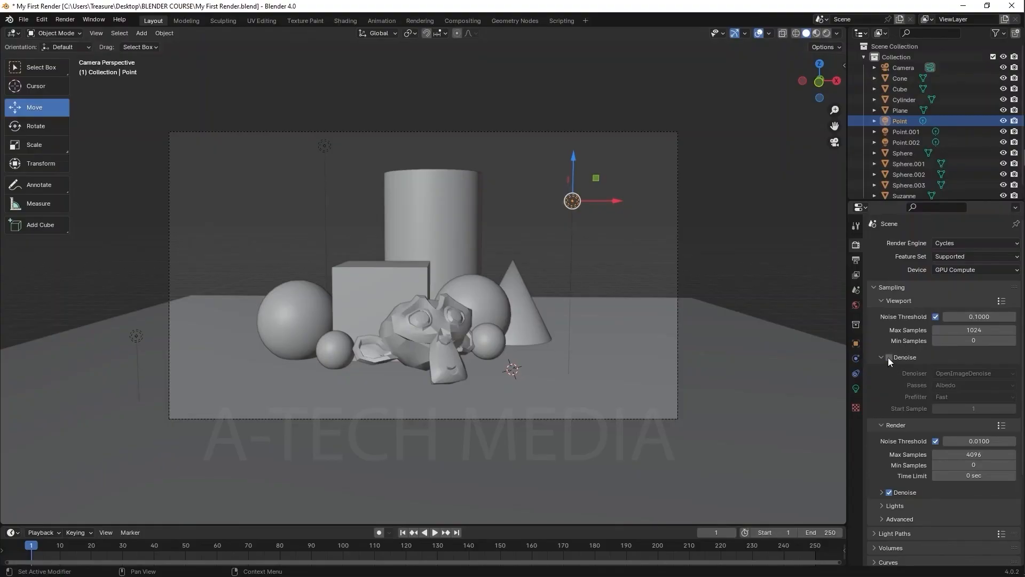
pyautogui.click(889, 358)
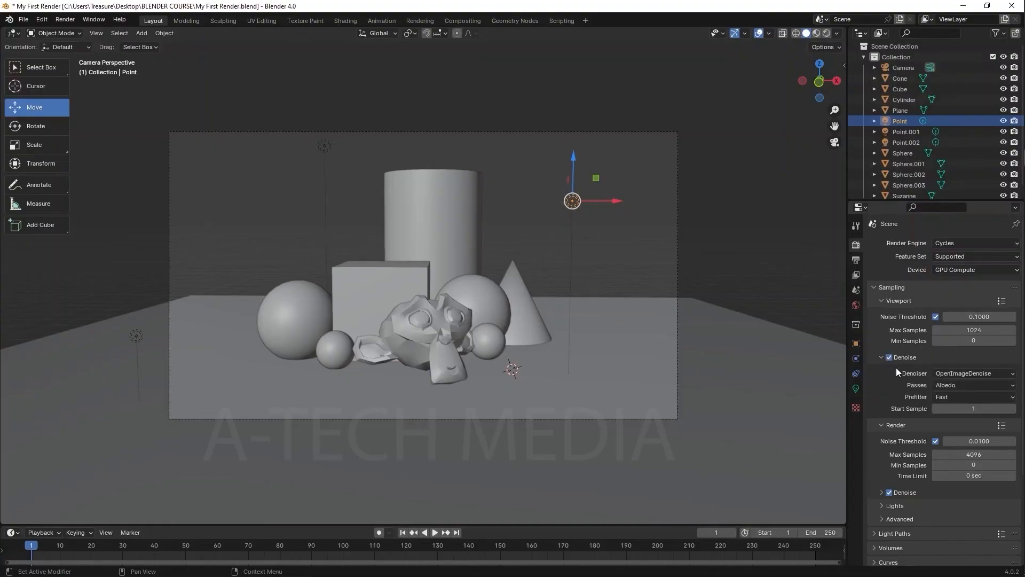
pyautogui.click(946, 374)
pyautogui.click(950, 384)
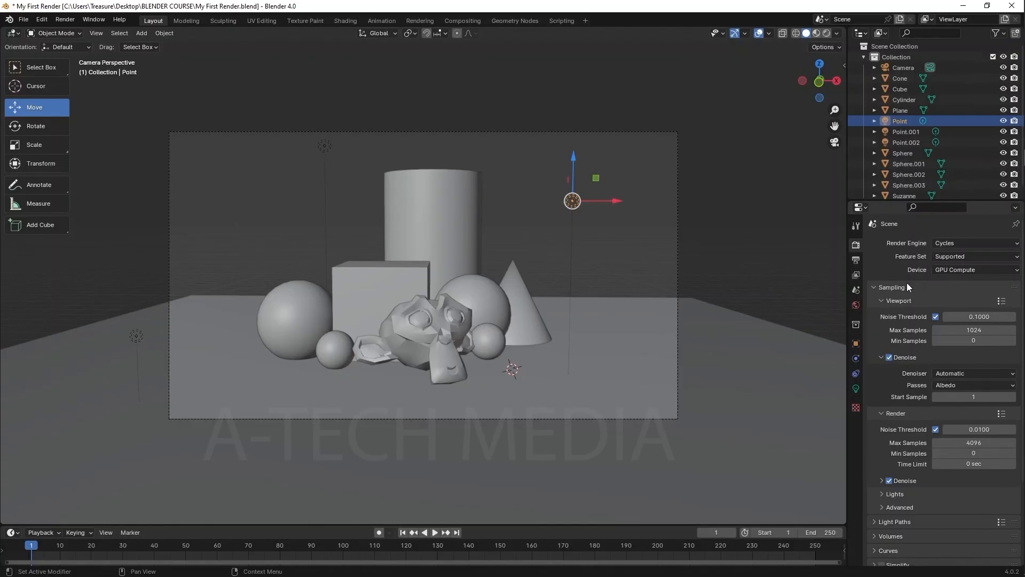
pyautogui.click(941, 374)
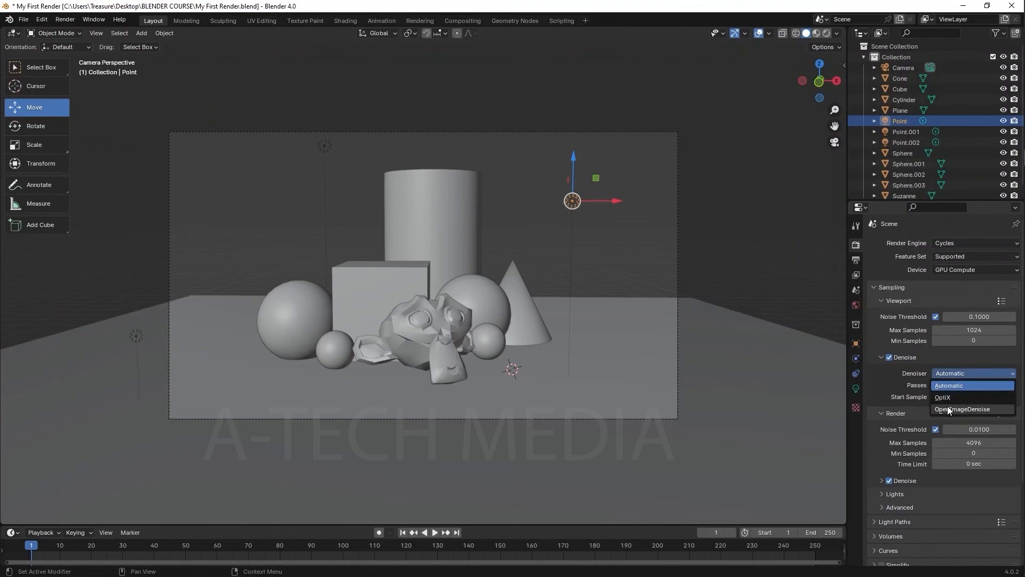
pyautogui.click(947, 406)
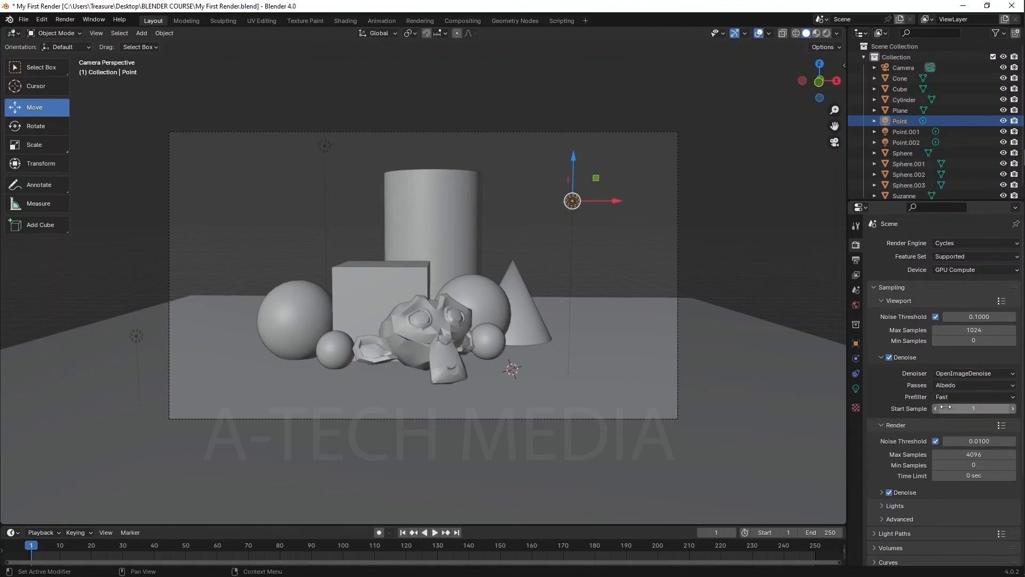
# Step: Preview the scene in Rendered shading, check the final render's denoise options, and turn off viewport denoising
pyautogui.click(828, 33)
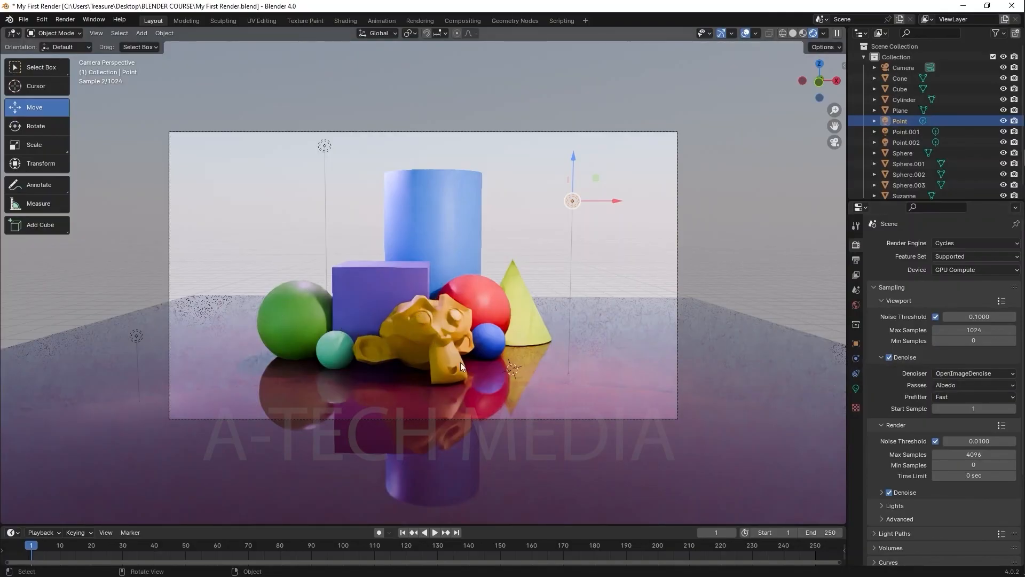
pyautogui.click(915, 492)
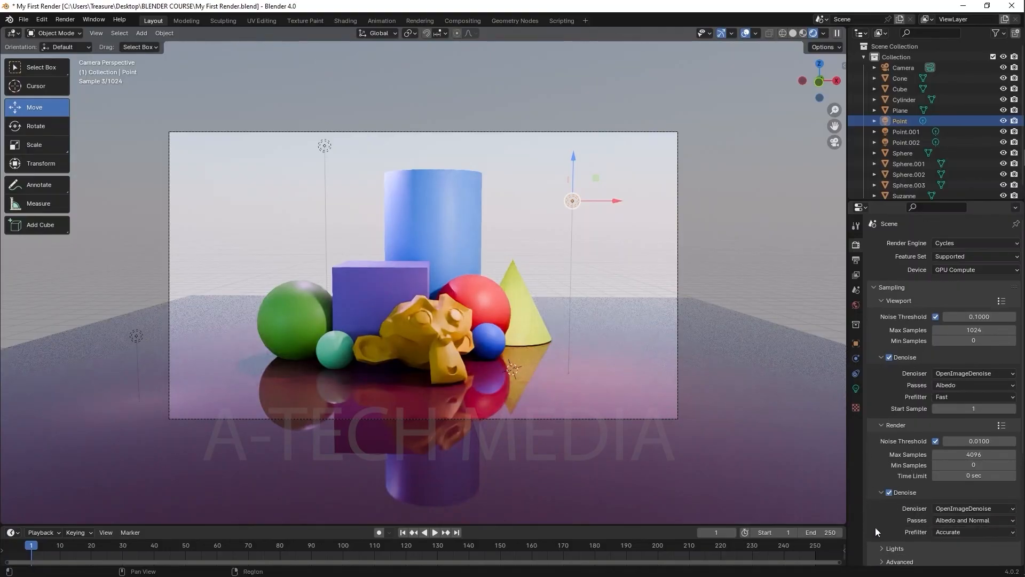
pyautogui.click(909, 493)
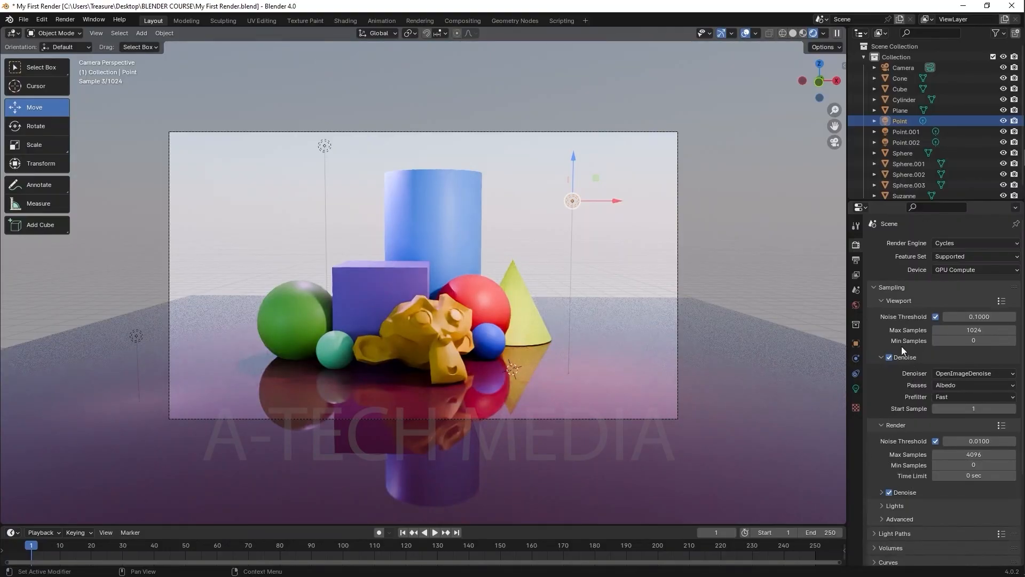
pyautogui.click(889, 358)
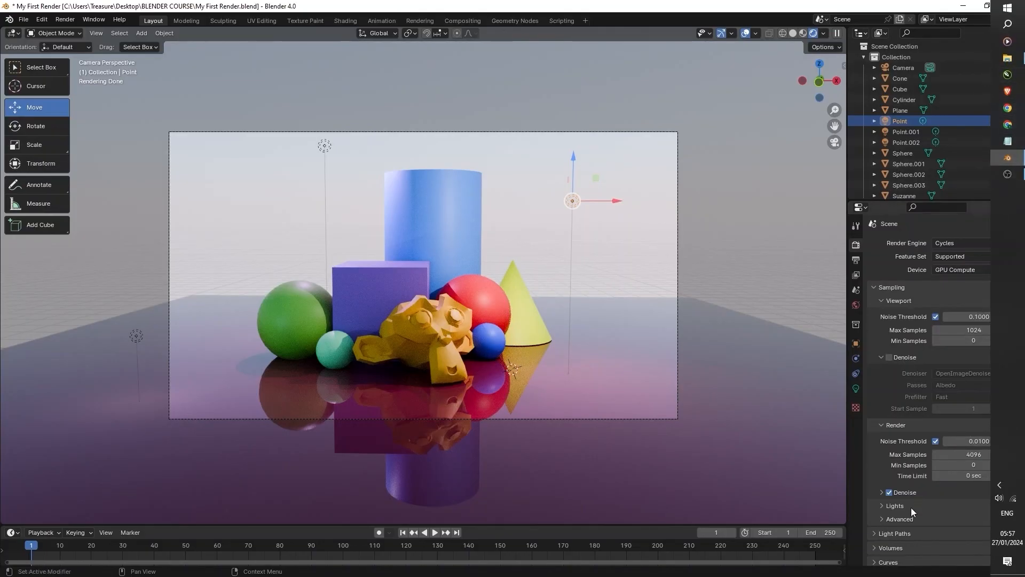
# Step: Set the final render's noise threshold to 0.1 and its maximum samples to 1000
pyautogui.click(975, 443)
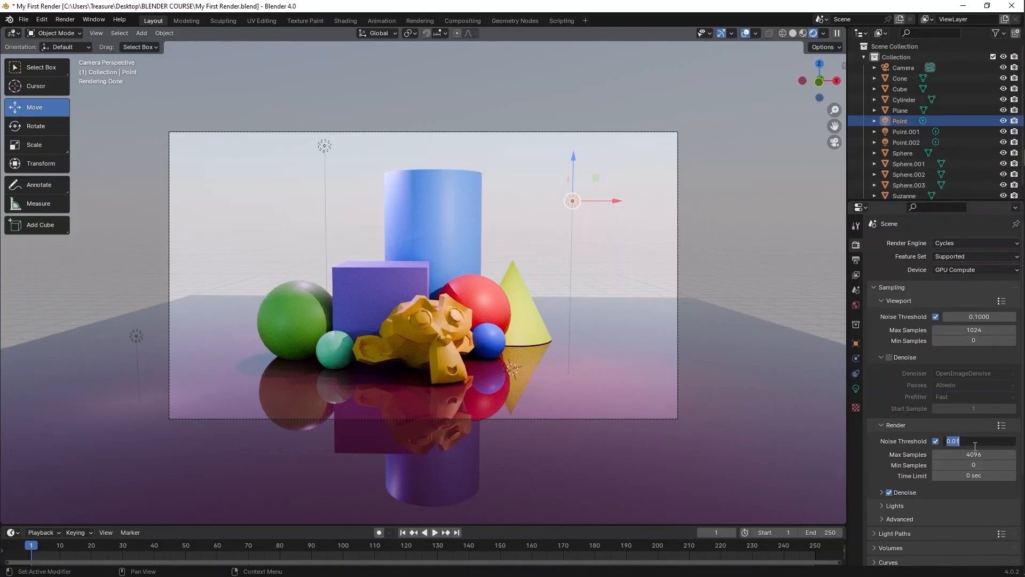
pyautogui.write('0.1')
pyautogui.press('Return')
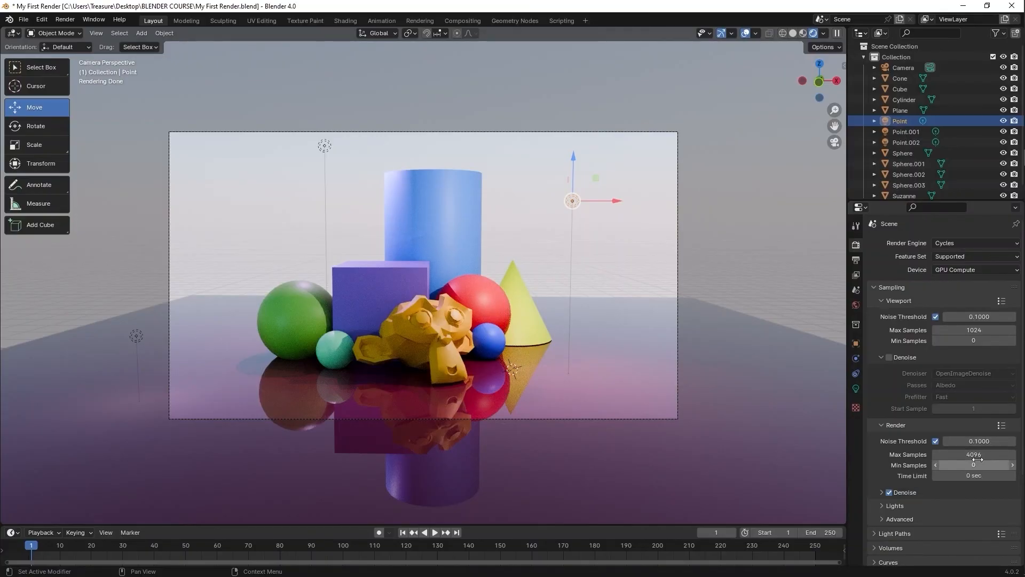
pyautogui.click(979, 453)
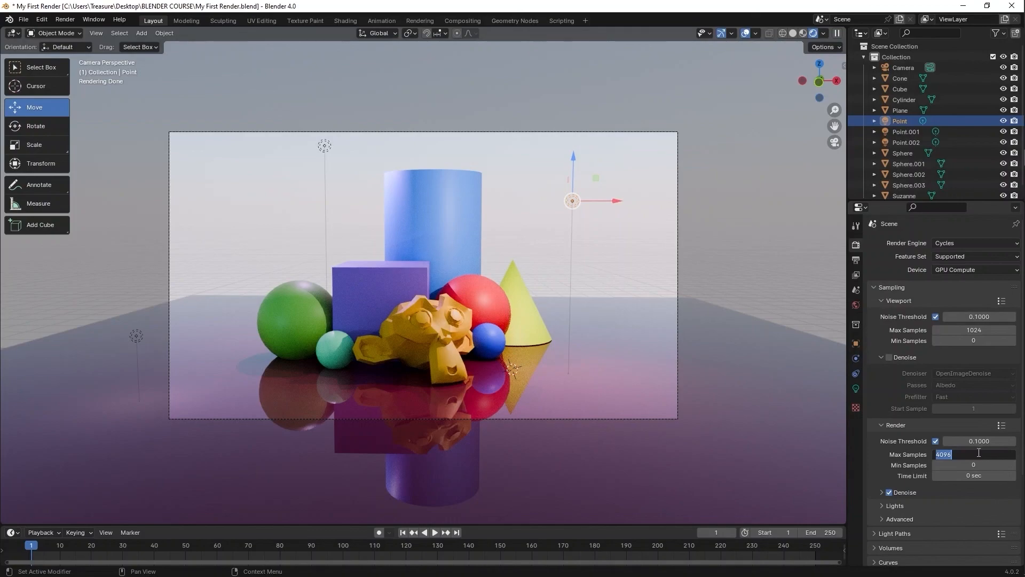
pyautogui.write('1000')
pyautogui.press('Return')
# Step: Check the scene's Color Management settings and render the camera view as a still image
pyautogui.scroll(-5, 920, 444)
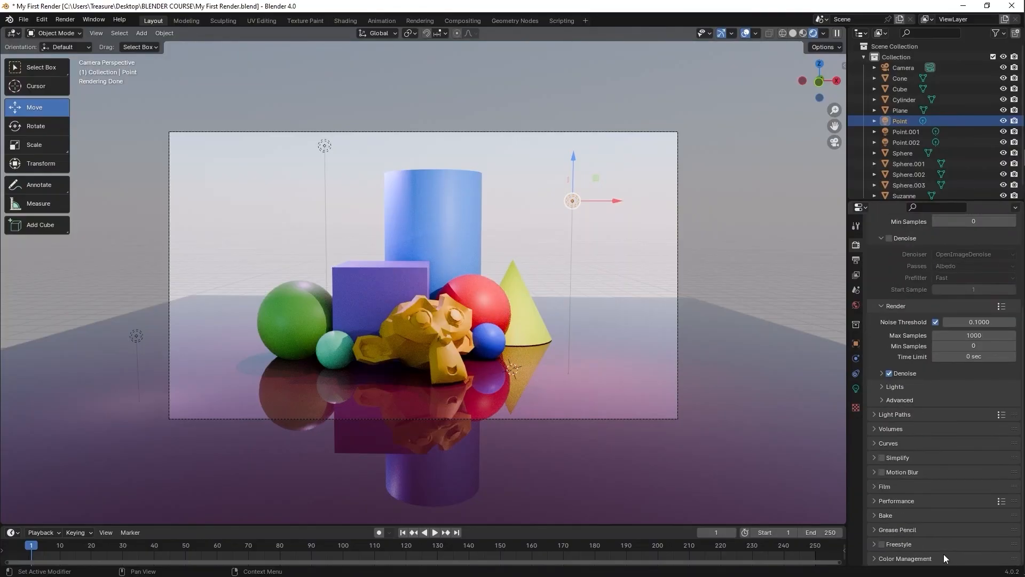
pyautogui.click(944, 558)
pyautogui.scroll(-5, 939, 534)
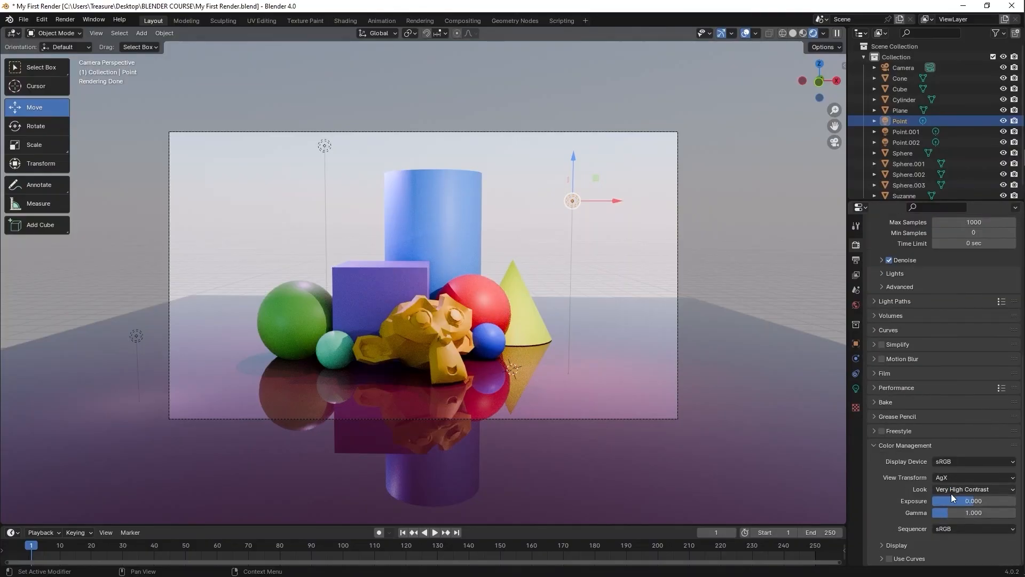
pyautogui.click(921, 444)
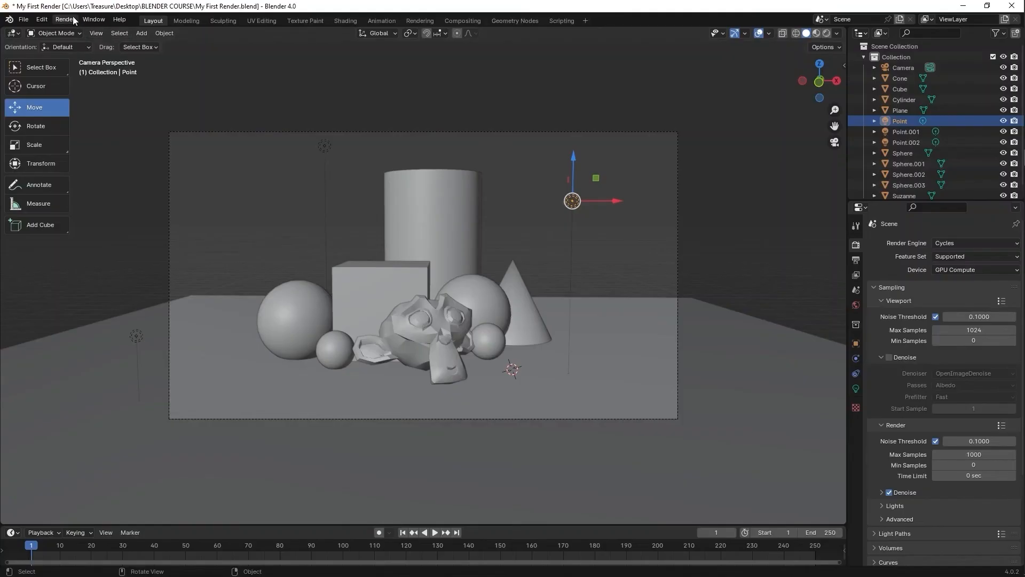
pyautogui.click(65, 19)
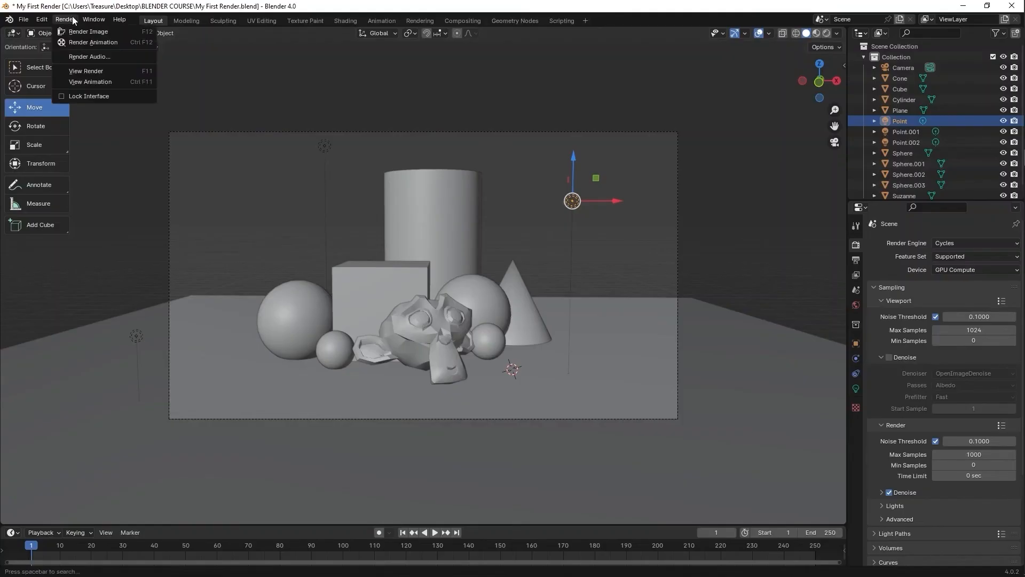
pyautogui.click(75, 33)
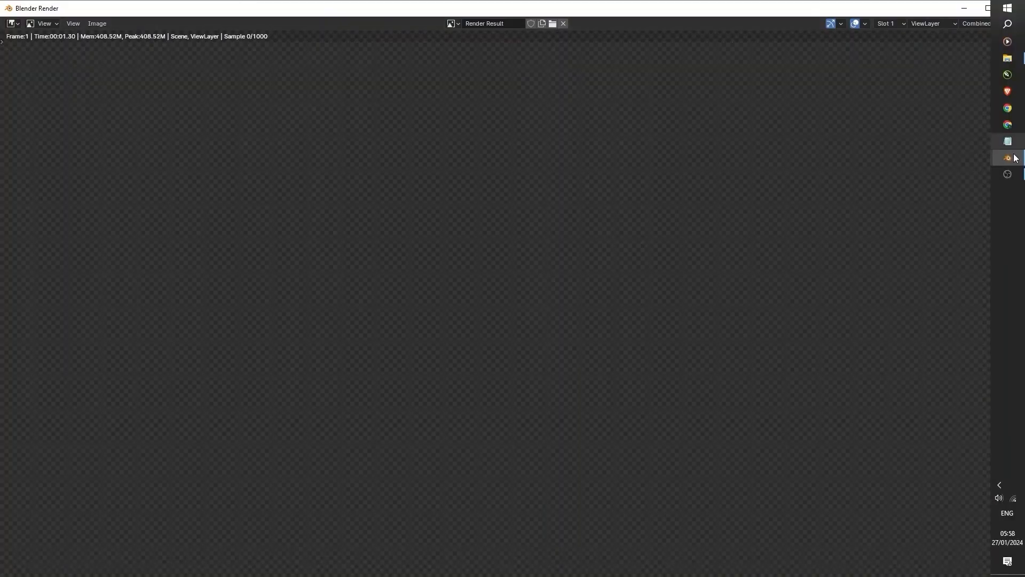
pyautogui.click(1006, 173)
pyautogui.click(1006, 173)
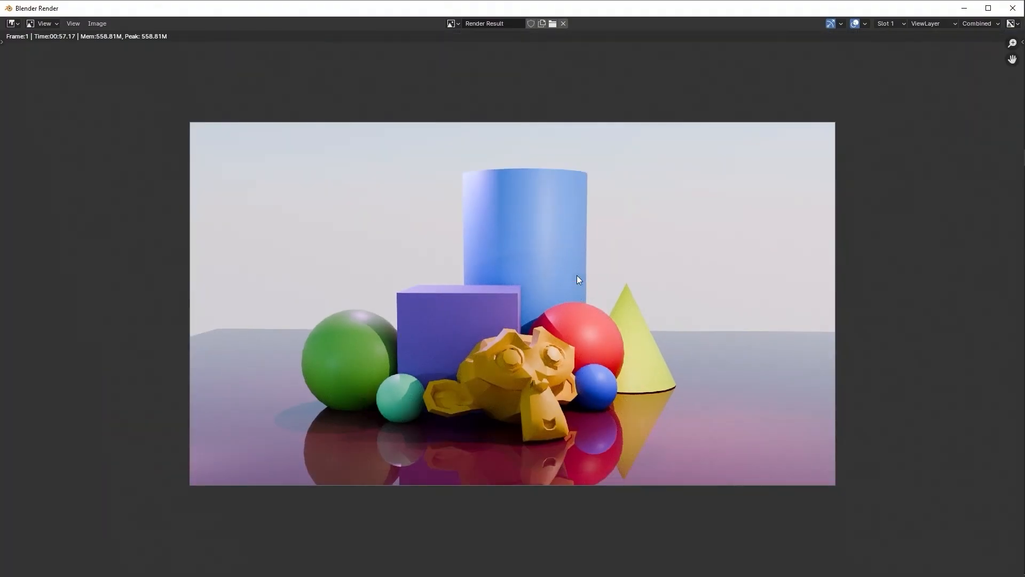
# Step: Save the rendered image as My First Cycles Render.png in the BLENDER COURSE folder
pyautogui.click(104, 25)
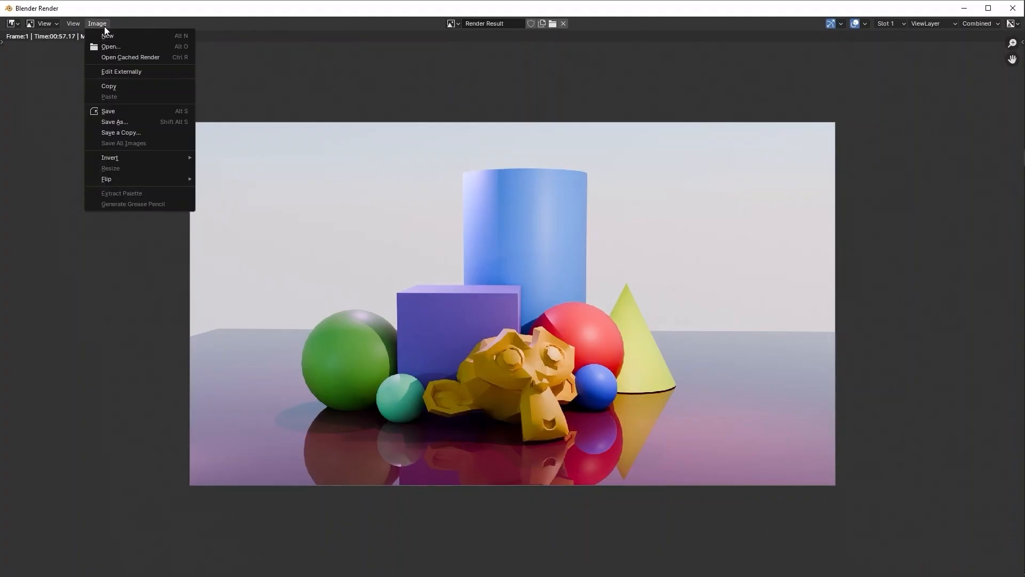
pyautogui.click(119, 113)
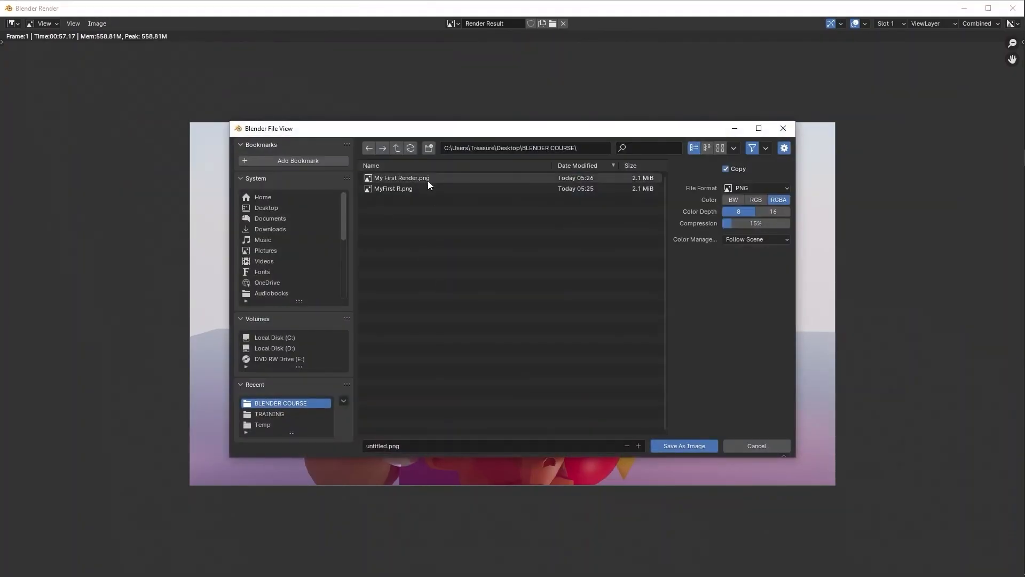
pyautogui.click(416, 445)
pyautogui.write('M')
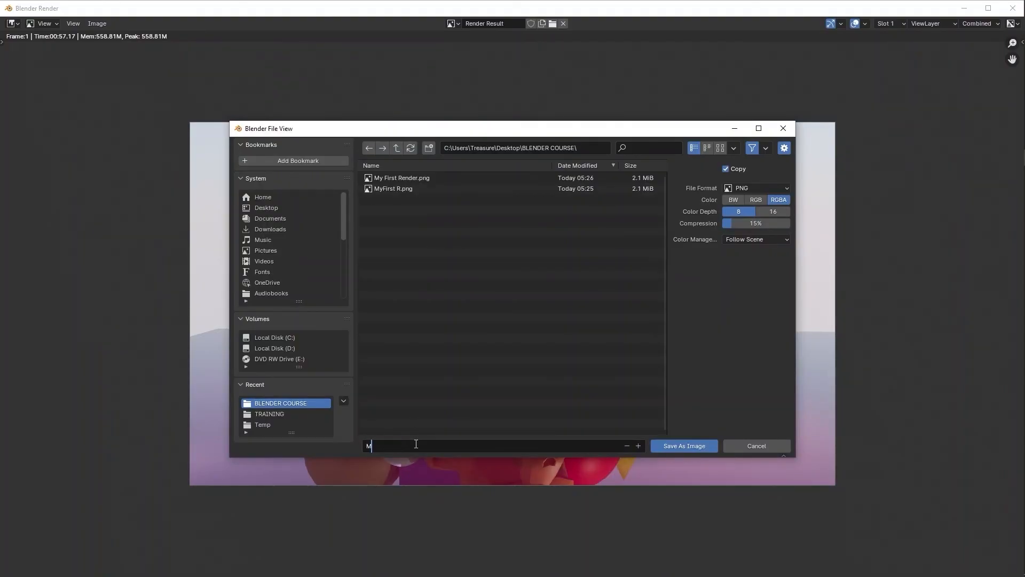
pyautogui.write('y First Cycles Render')
pyautogui.press('Return')
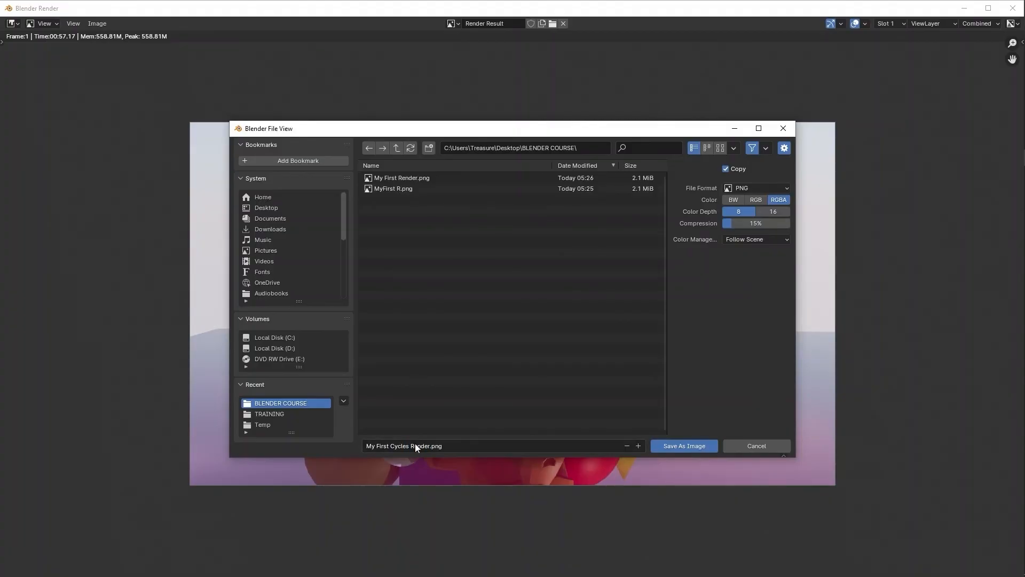
pyautogui.click(686, 446)
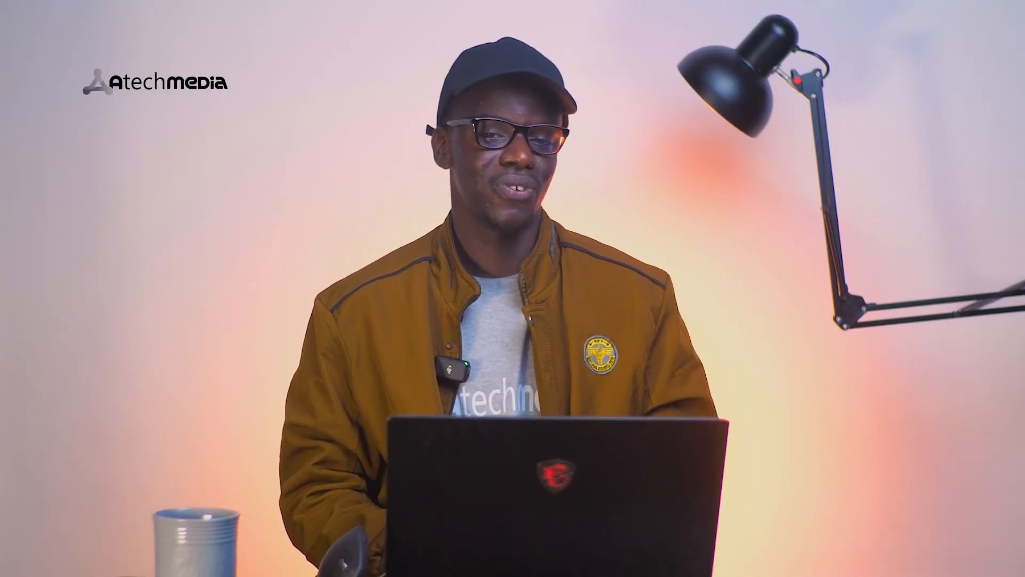